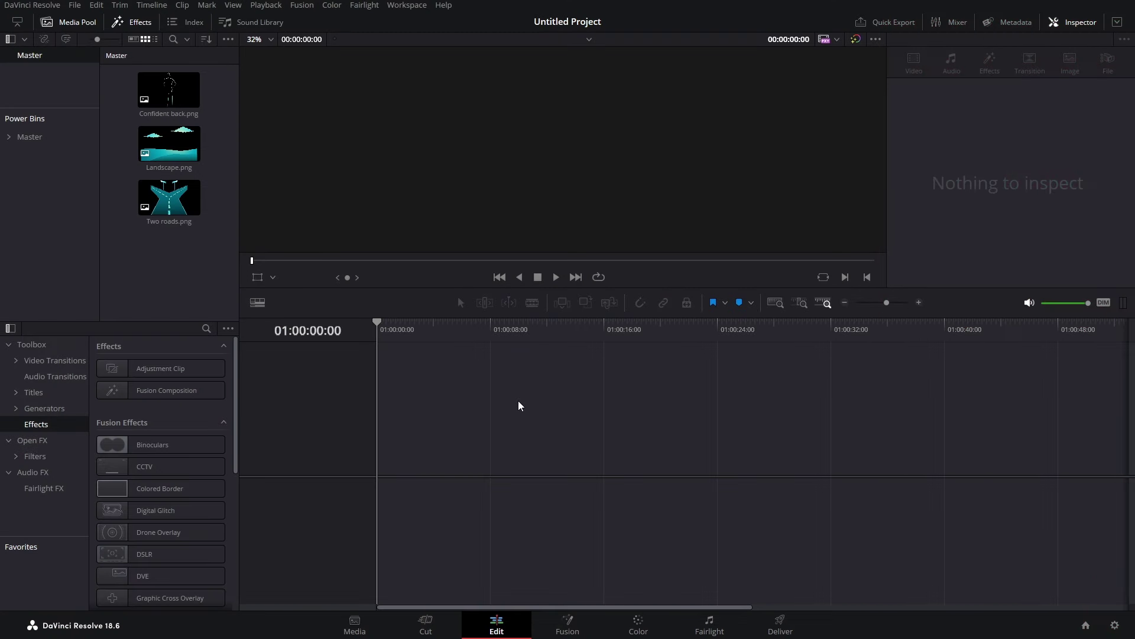
Drop a Fusion Composition clip onto a new Timeline 1 and switch to the Fusion page to edit it
click(134, 395)
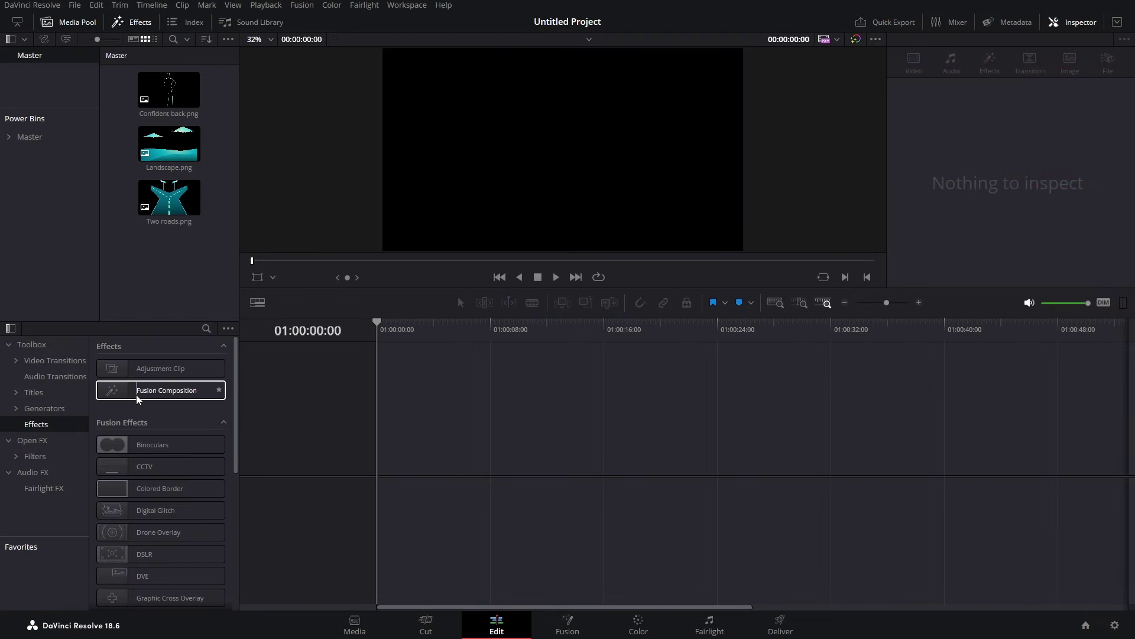
drag(132, 399, 383, 452)
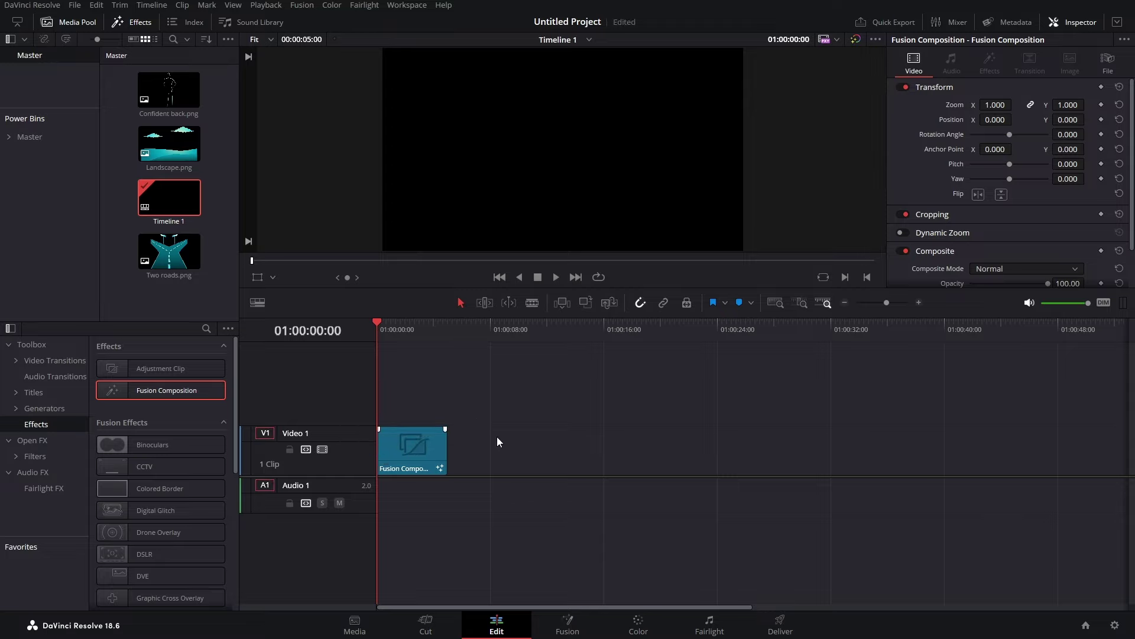
click(572, 631)
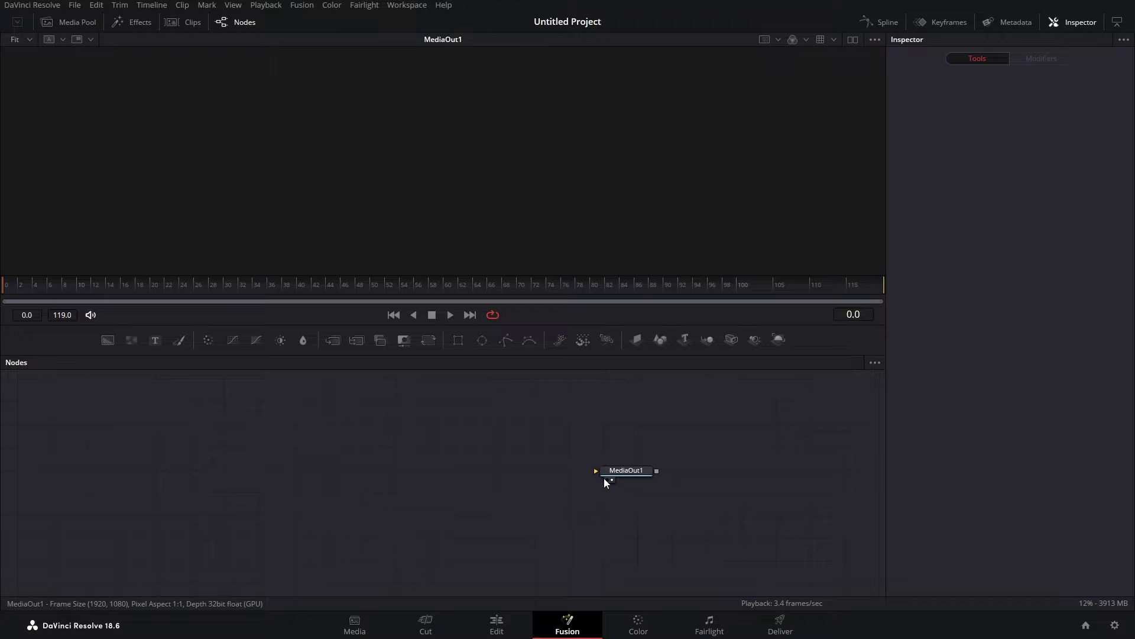
Add a Background1 node feeding MediaOut1 and set its colour to cyan
drag(613, 475, 587, 473)
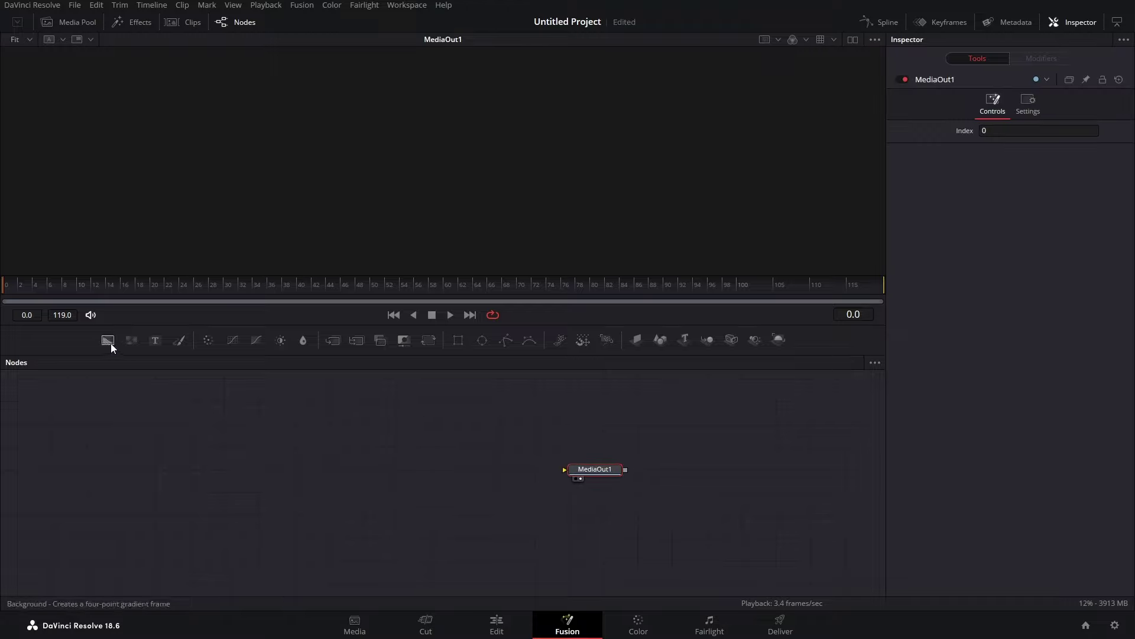
drag(109, 341, 568, 470)
drag(85, 488, 102, 482)
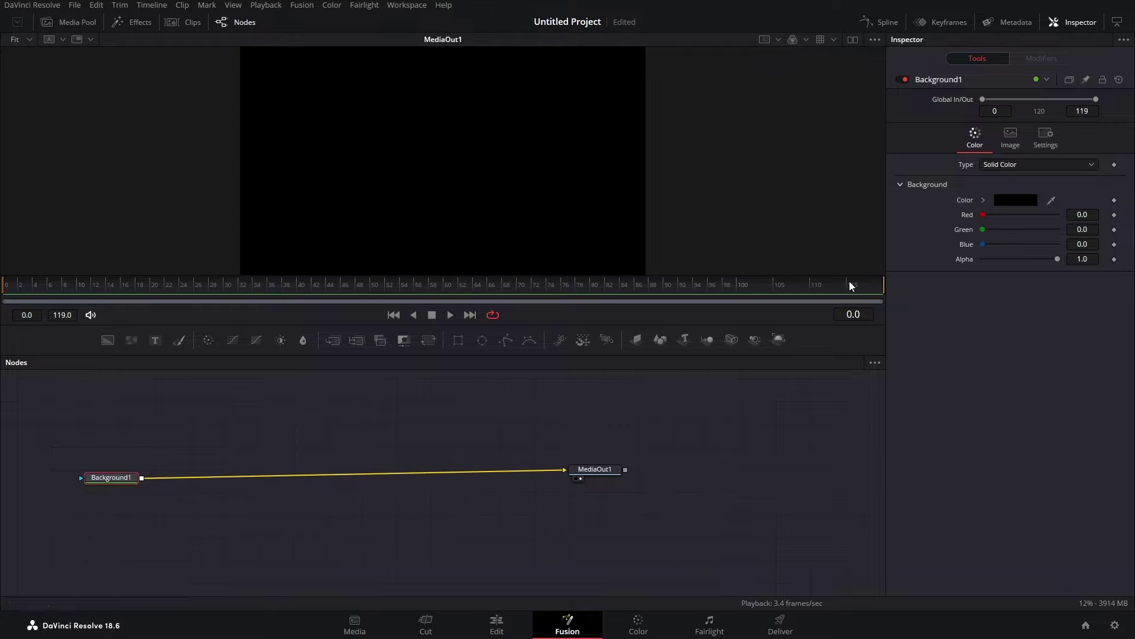
click(1024, 200)
click(524, 300)
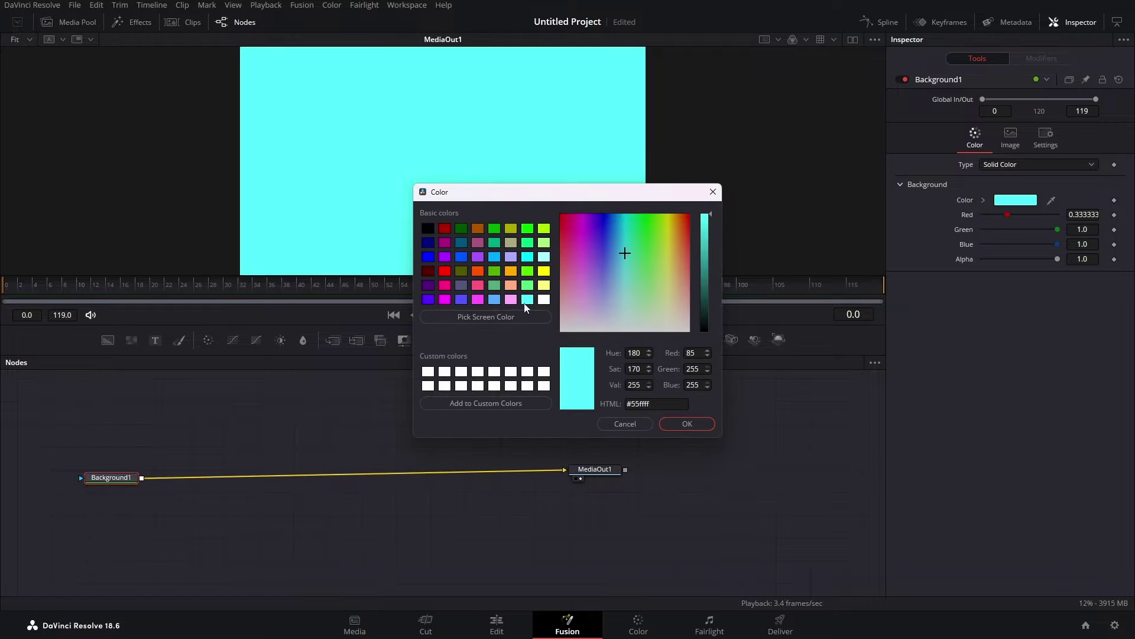
click(688, 424)
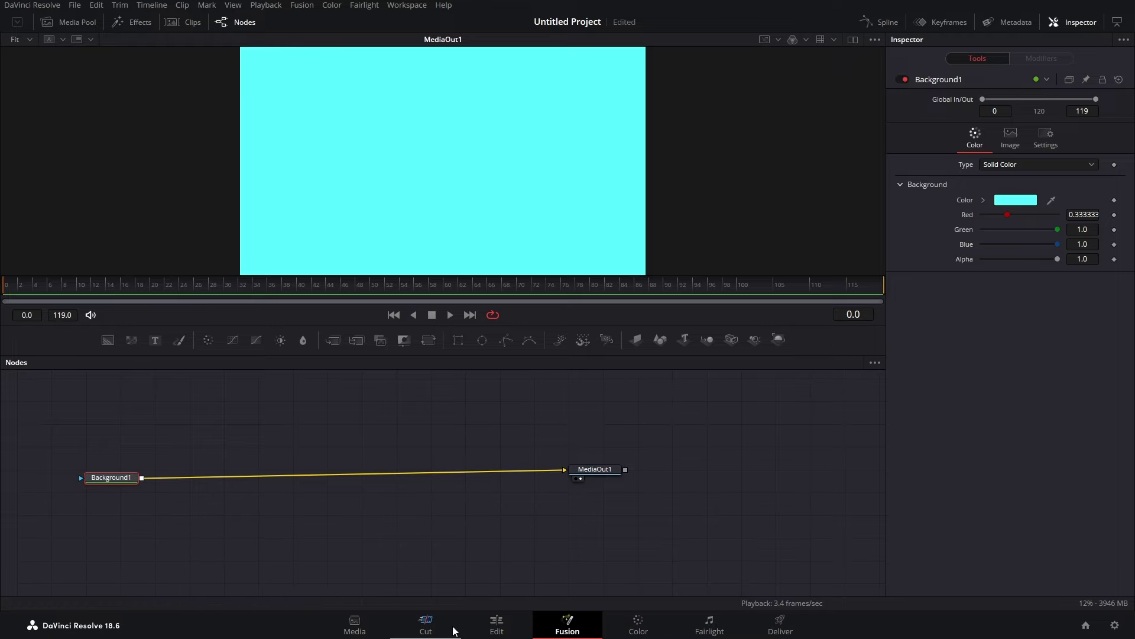
Move the playhead about four seconds into the timeline and reposition Background1 in the node graph
click(496, 624)
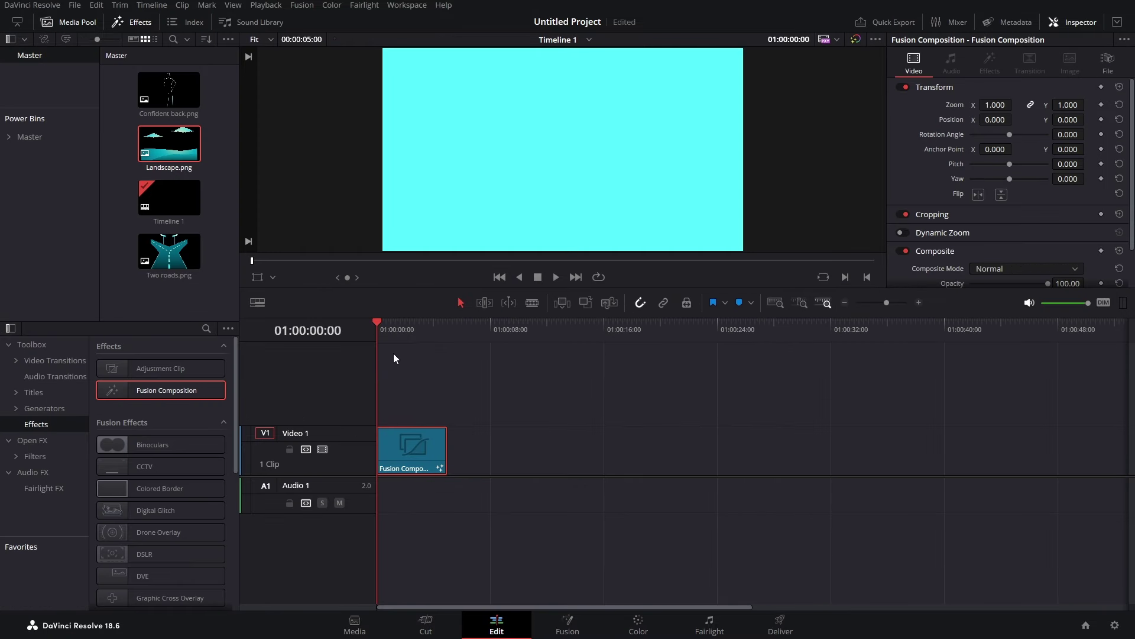
drag(382, 326, 382, 359)
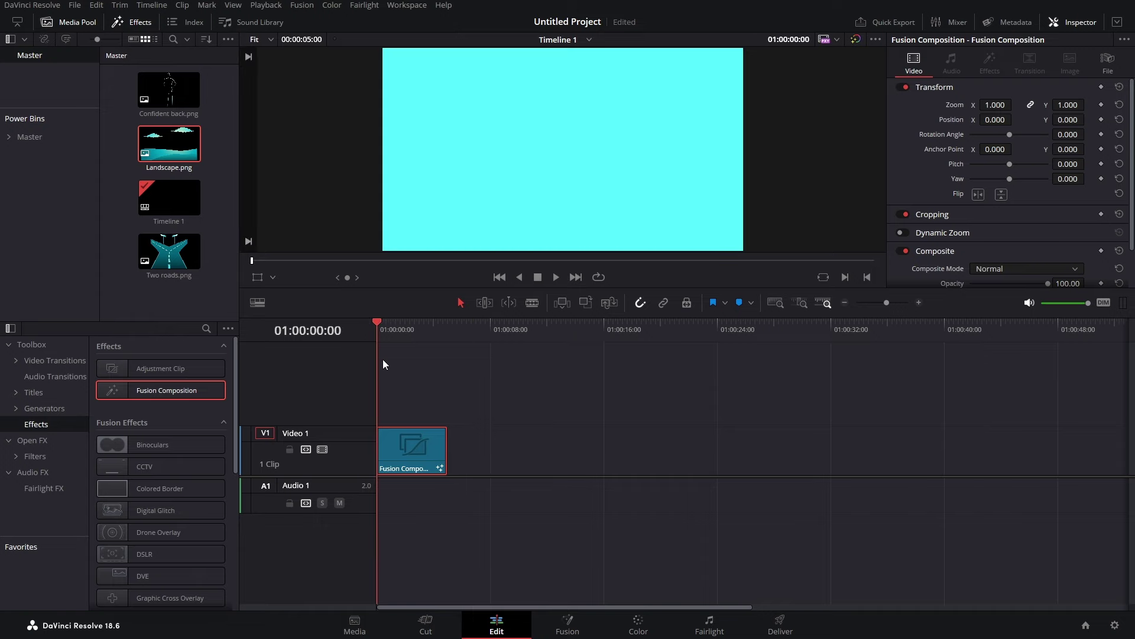
click(567, 632)
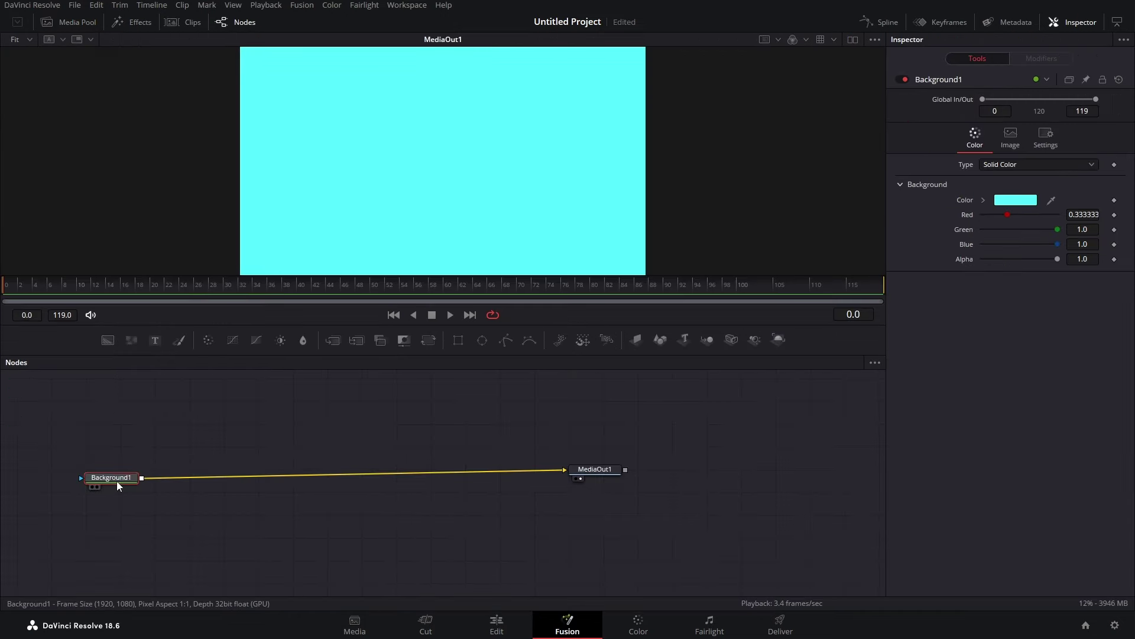
drag(119, 471, 118, 471)
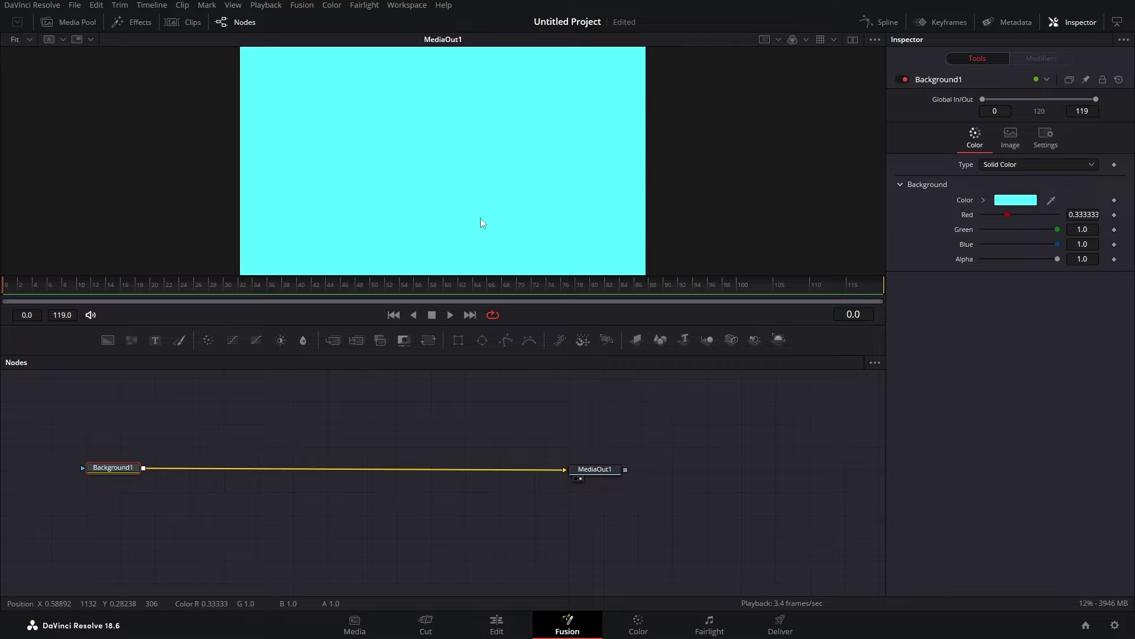
drag(125, 471, 124, 474)
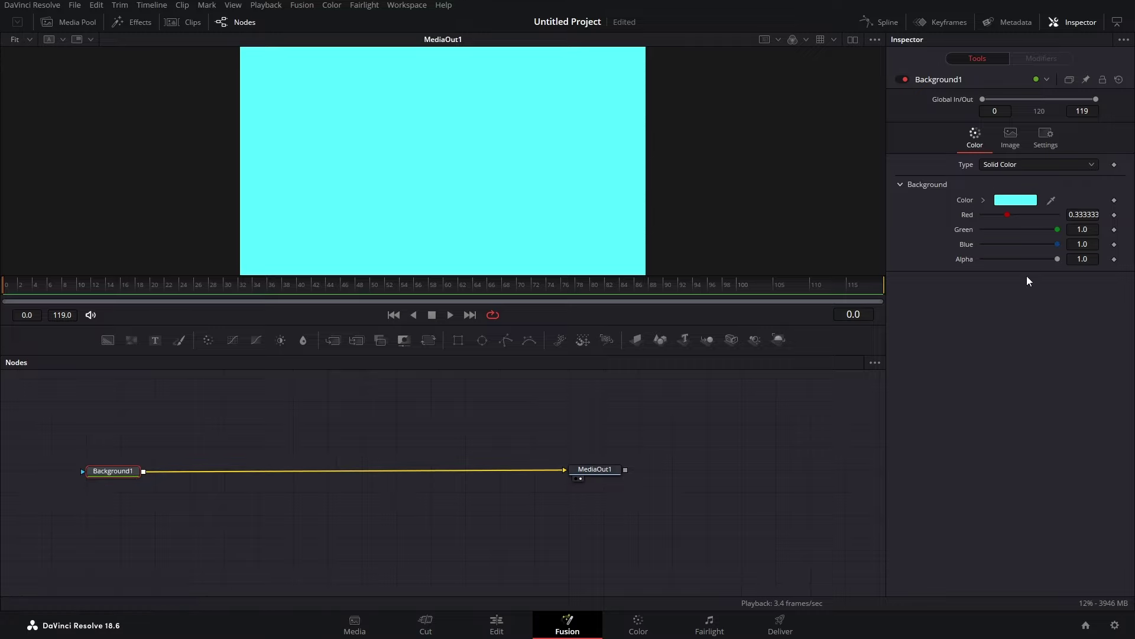
Try Background1 fully transparent, undo that, and add a second Background node
drag(1057, 261, 965, 276)
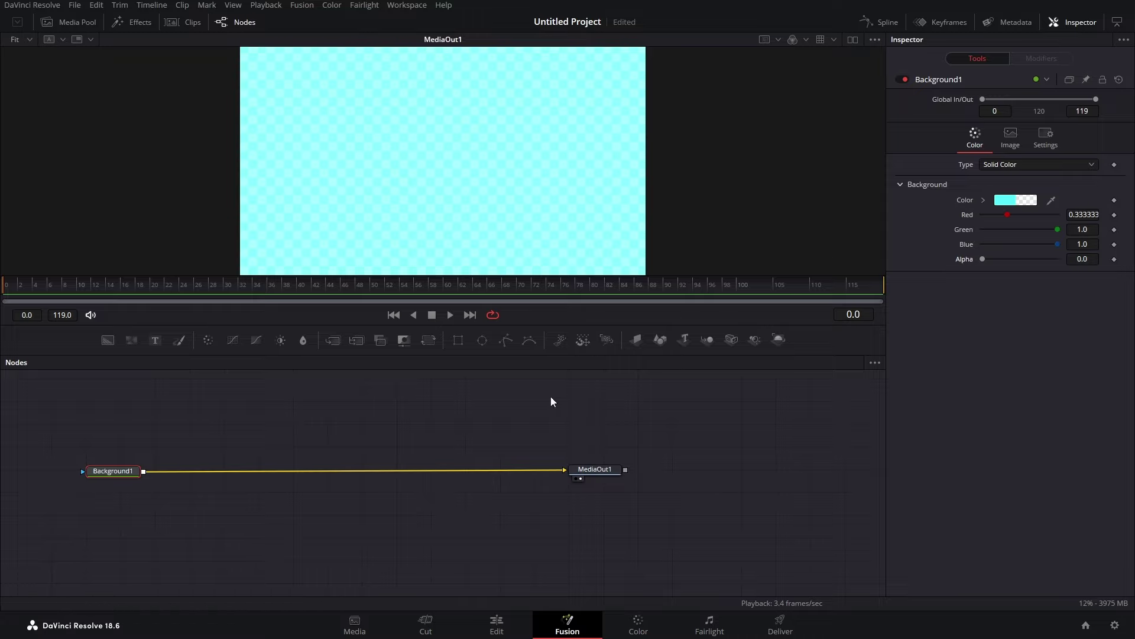
key(ctrl+z)
drag(108, 340, 143, 489)
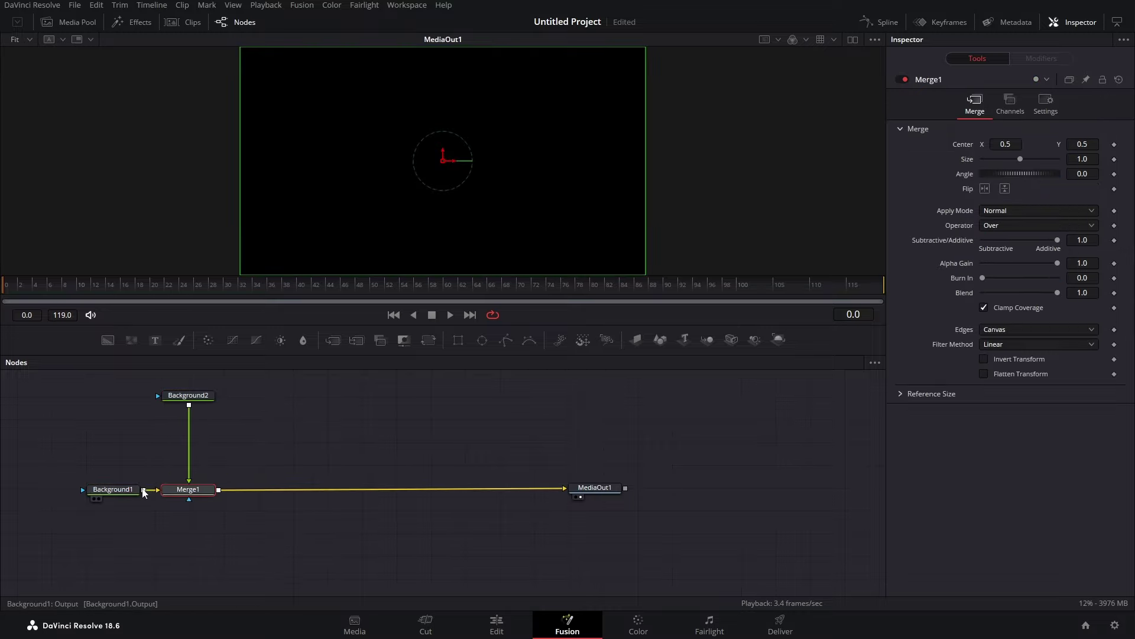
Drag Background2's alpha down to 0.0 so Background1's cyan shows through the merge
click(192, 395)
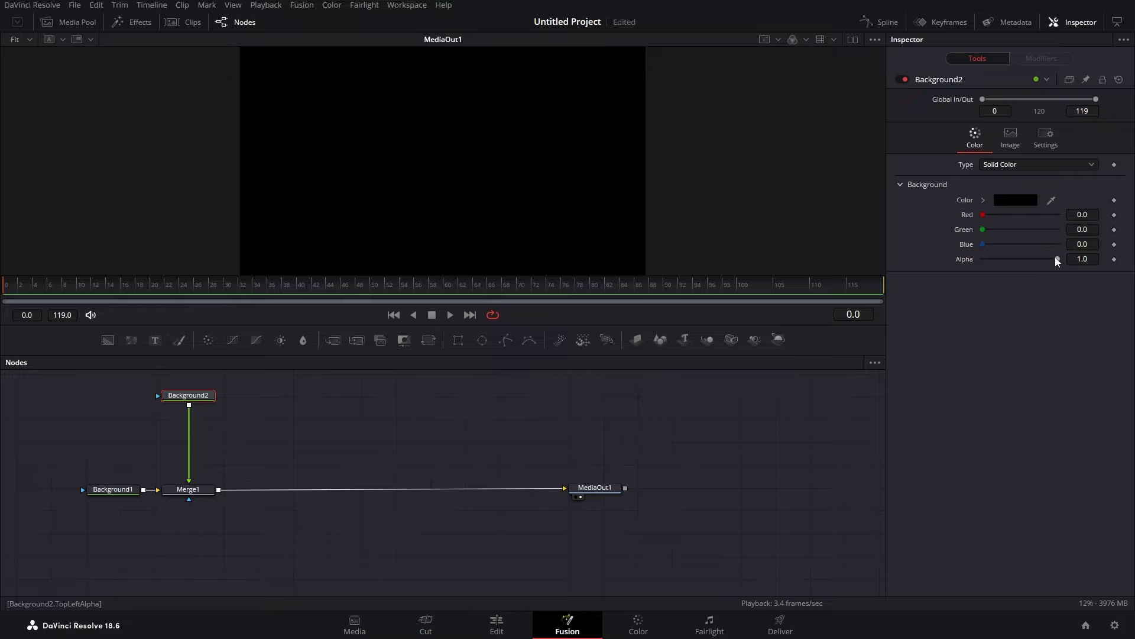
drag(1056, 258, 975, 268)
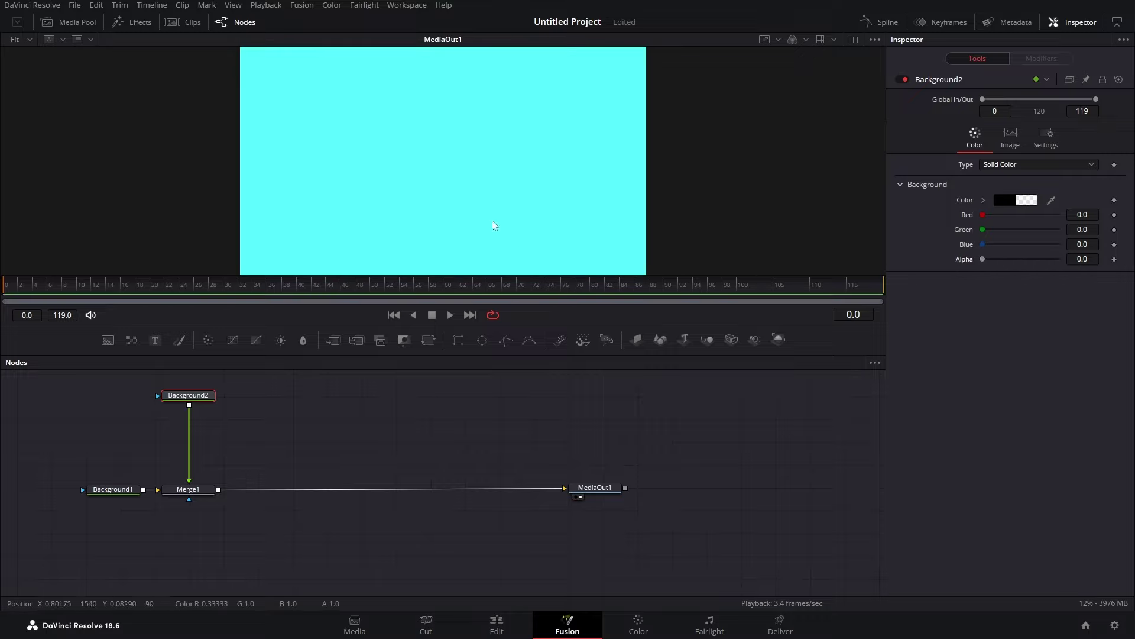
click(117, 488)
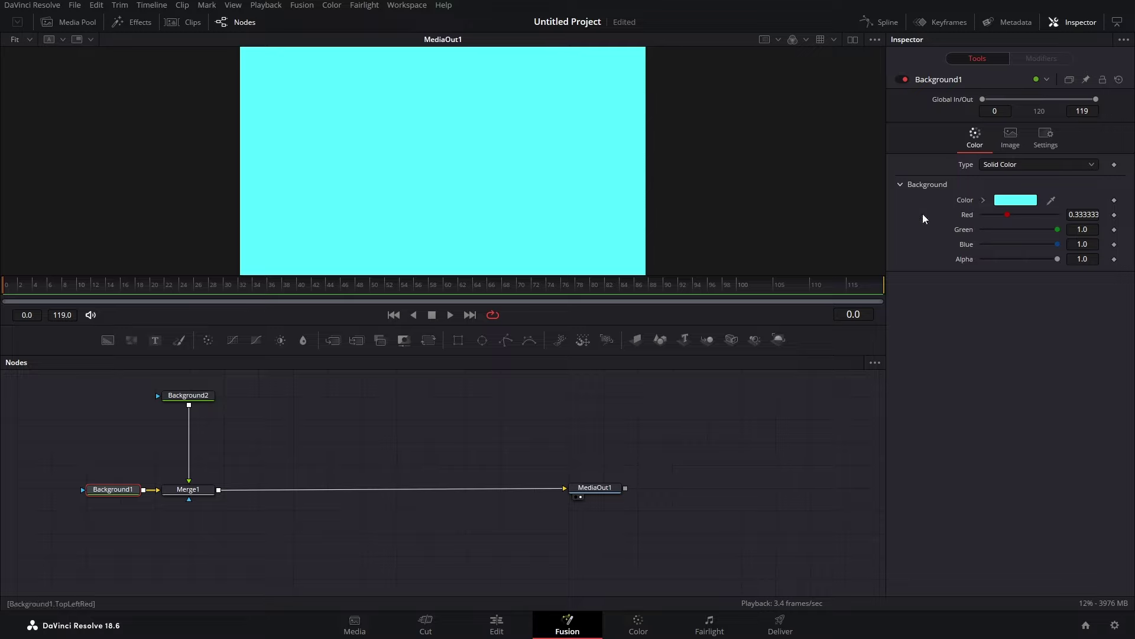
drag(94, 491, 68, 493)
click(188, 396)
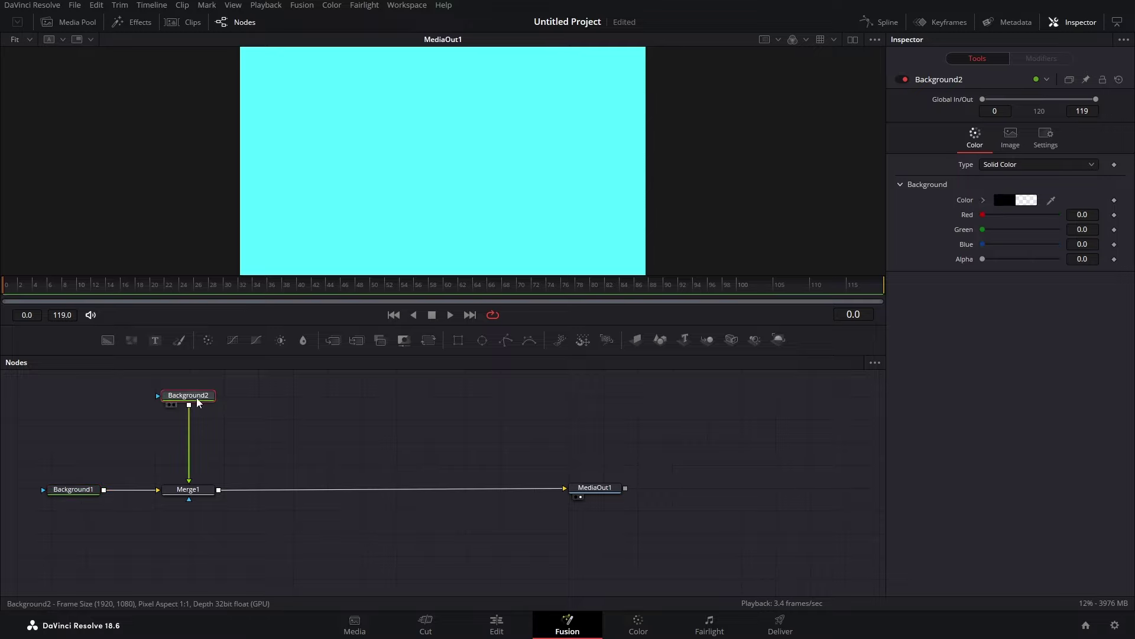
drag(997, 262, 1061, 263)
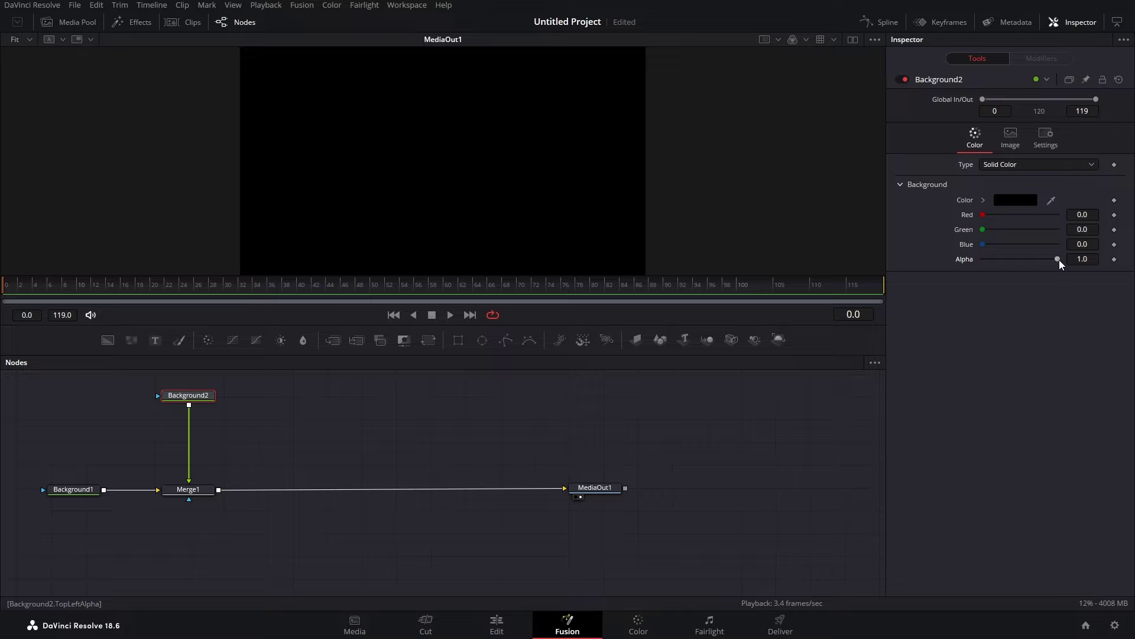
drag(1059, 260, 932, 263)
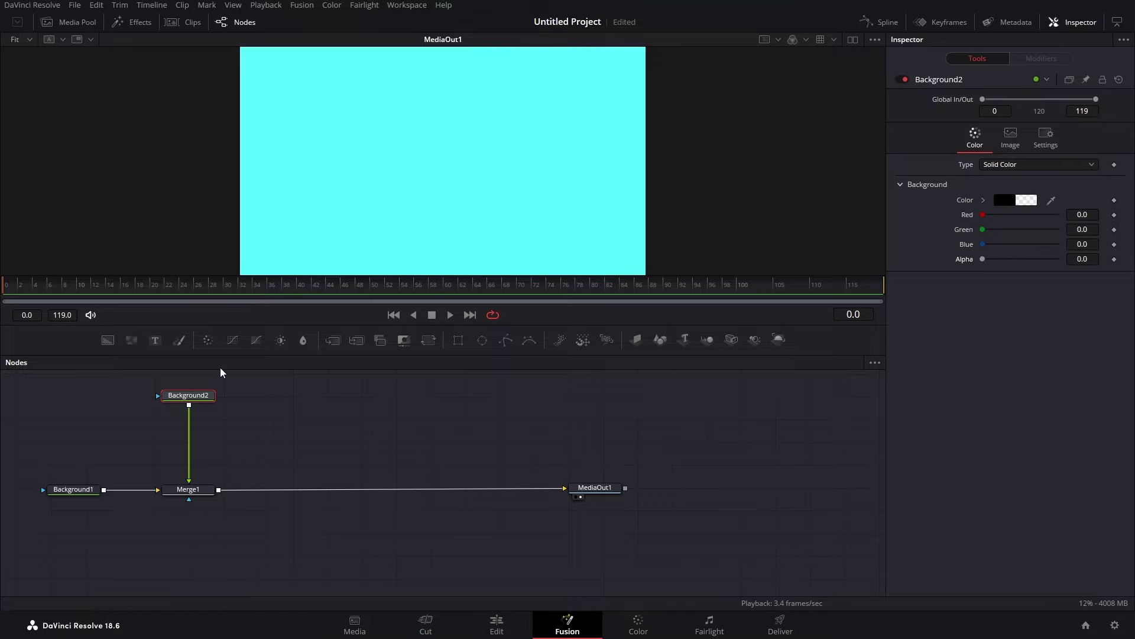
Bring Confident back.png into the graph as MediaIn1 merged through Merge2, tidying the layout
click(74, 23)
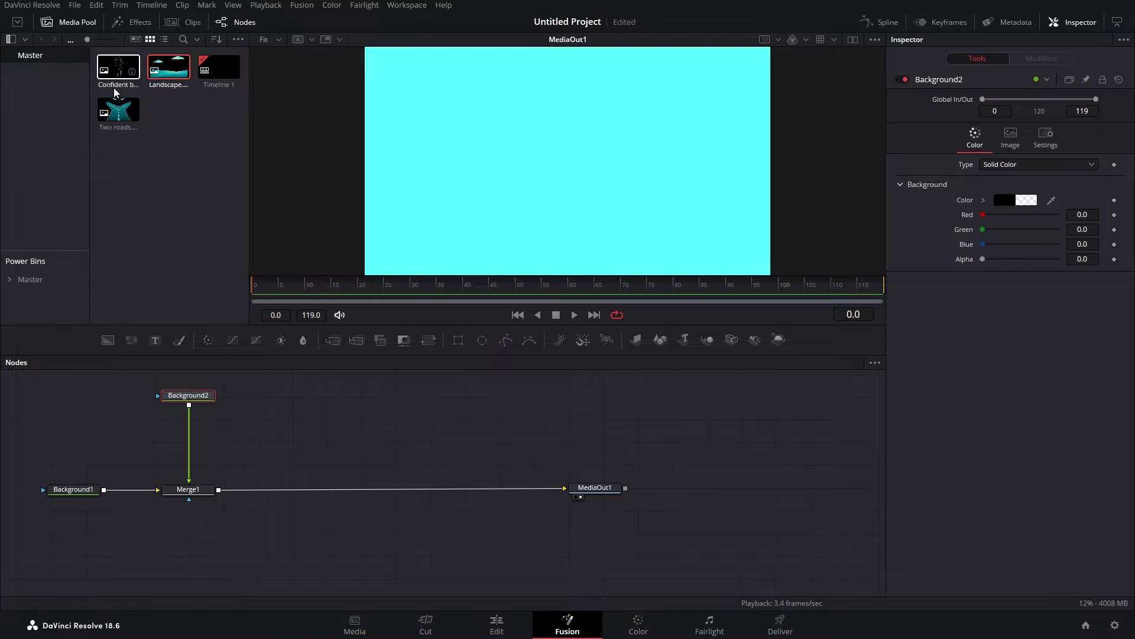
drag(116, 91, 188, 405)
click(73, 23)
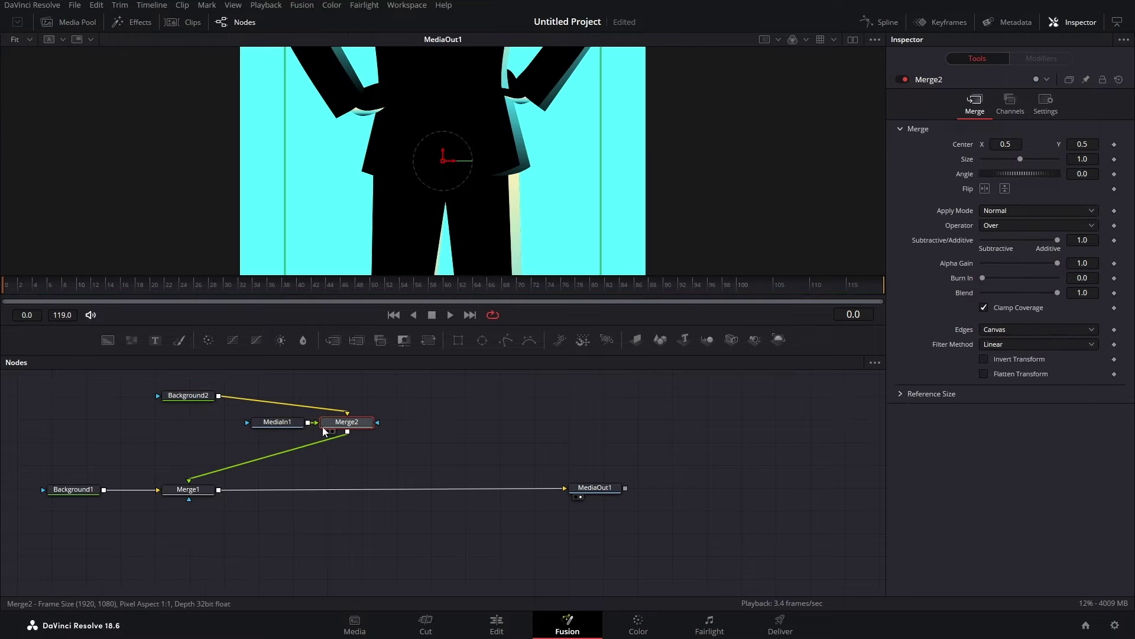
drag(324, 431, 160, 435)
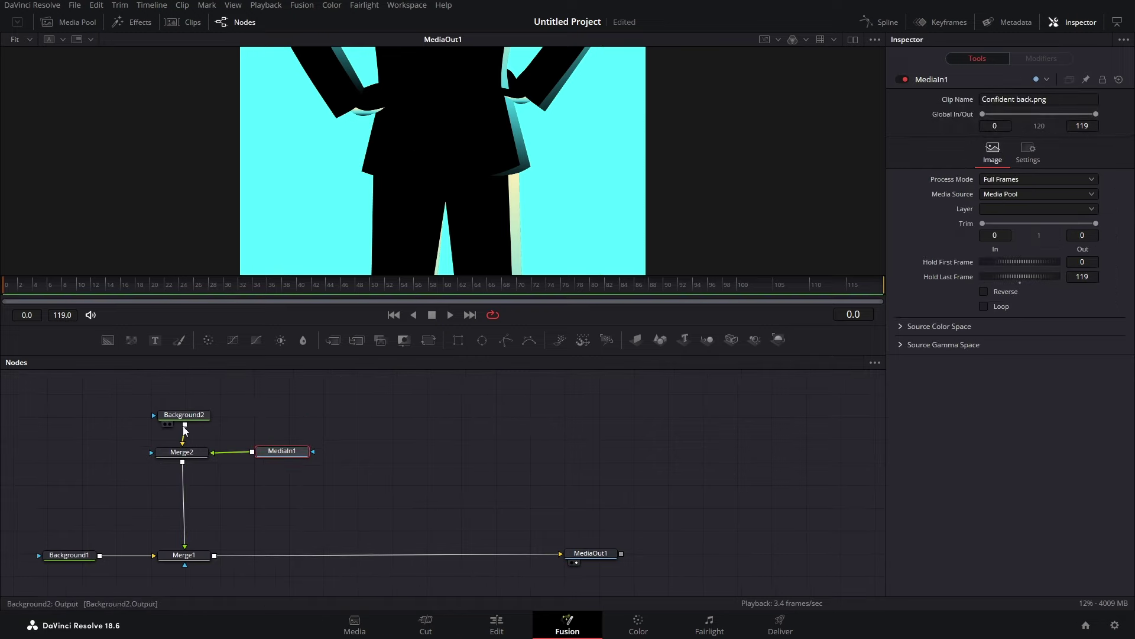
drag(179, 419, 179, 408)
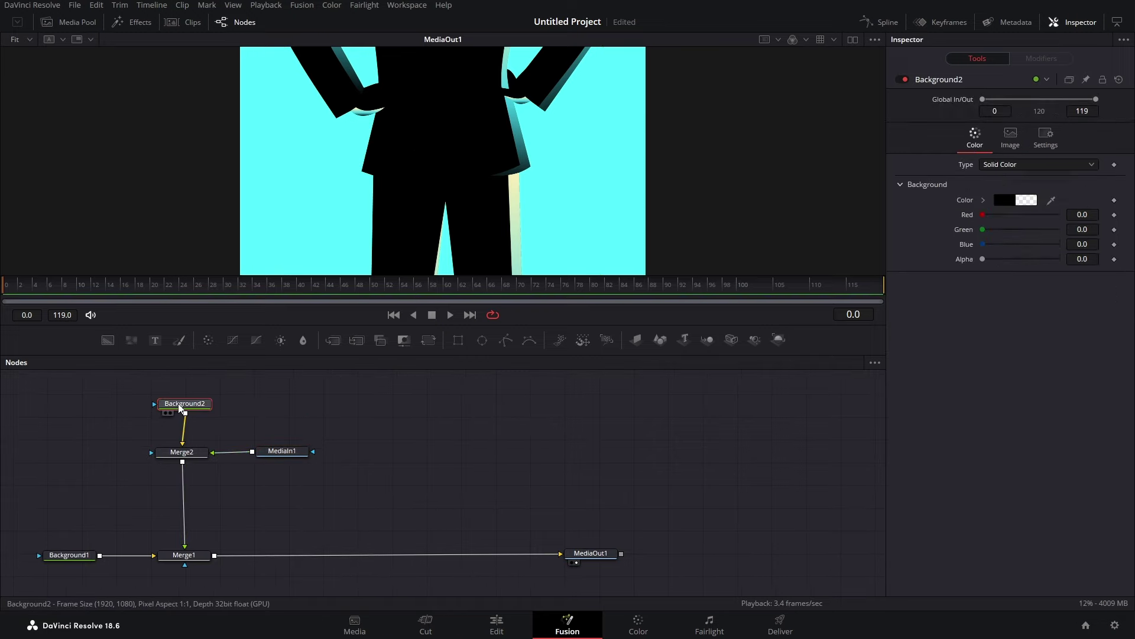
Shrink the silhouette to about 0.29 via Merge2's Size and keep Background2 transparent
click(182, 453)
drag(1084, 162, 1041, 162)
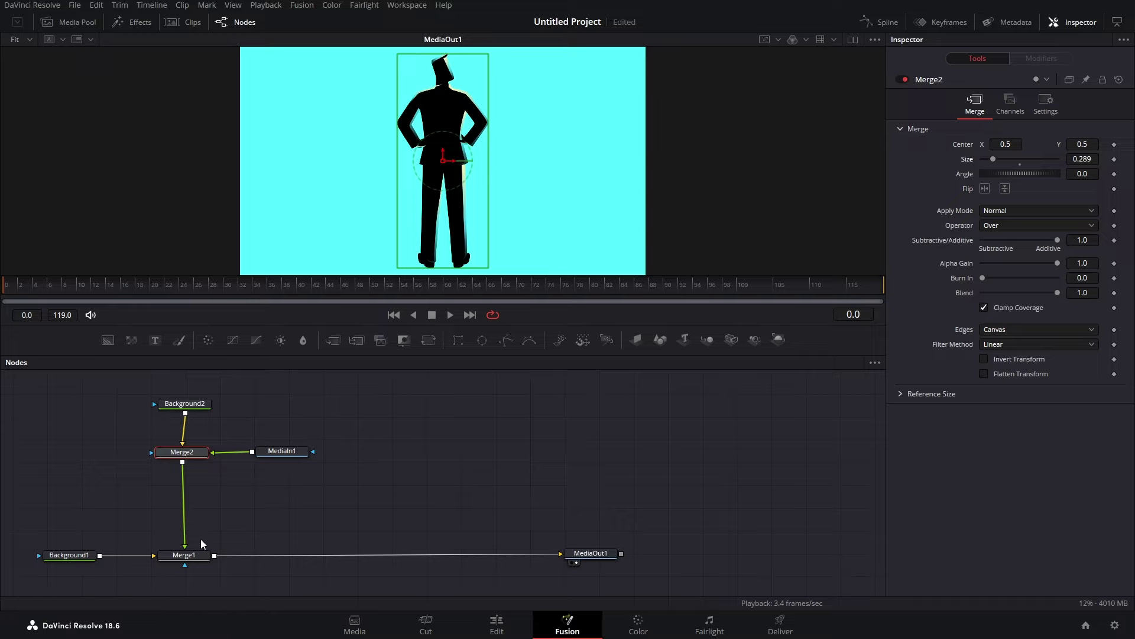
click(201, 403)
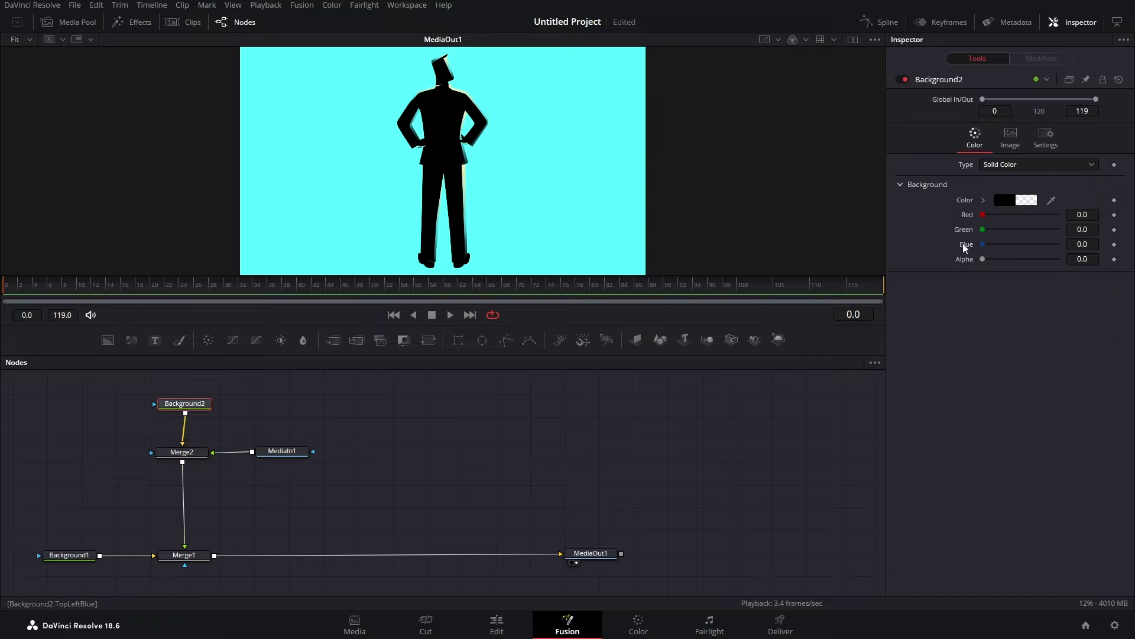
drag(988, 266, 1070, 258)
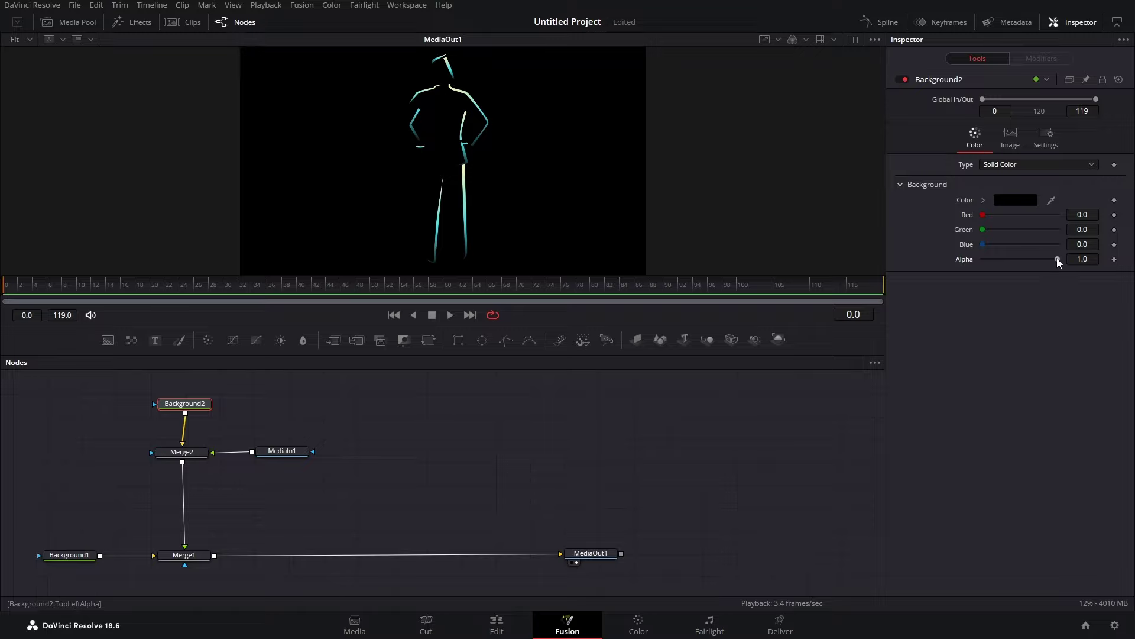
drag(1057, 258, 978, 260)
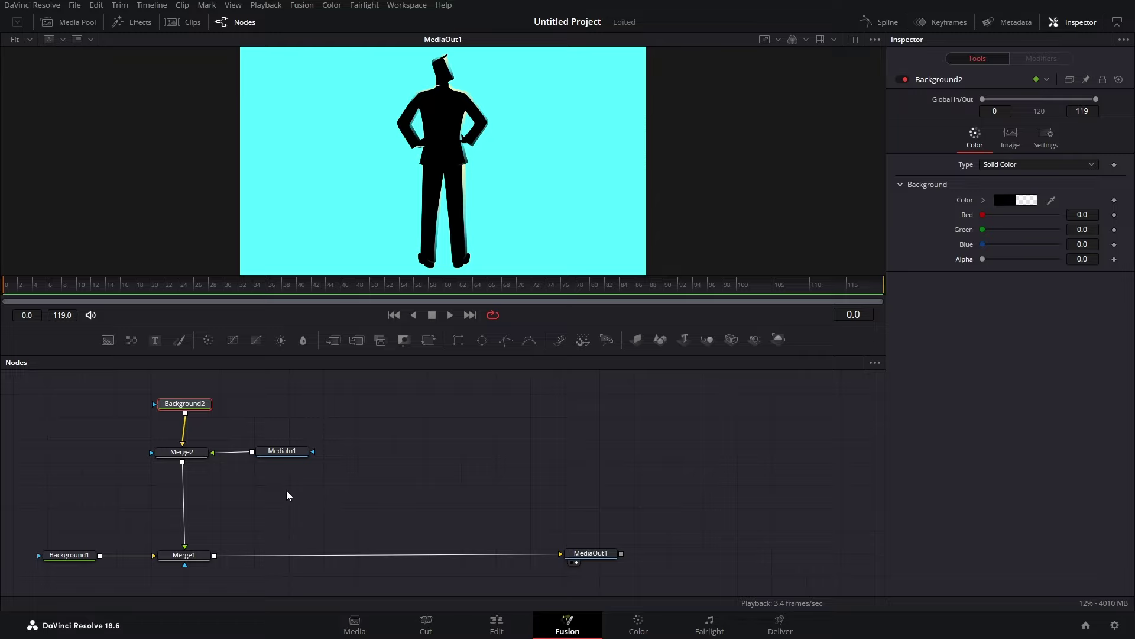
drag(278, 493, 270, 511)
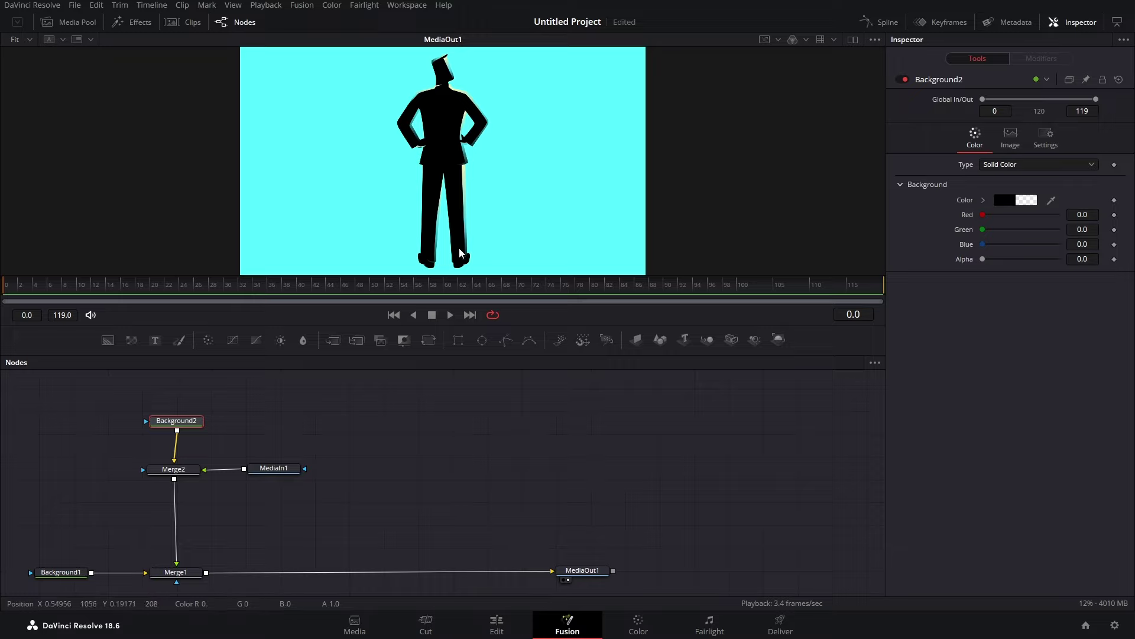
Add a red Background3 with its alpha lowered to about 0.49
drag(109, 341, 206, 572)
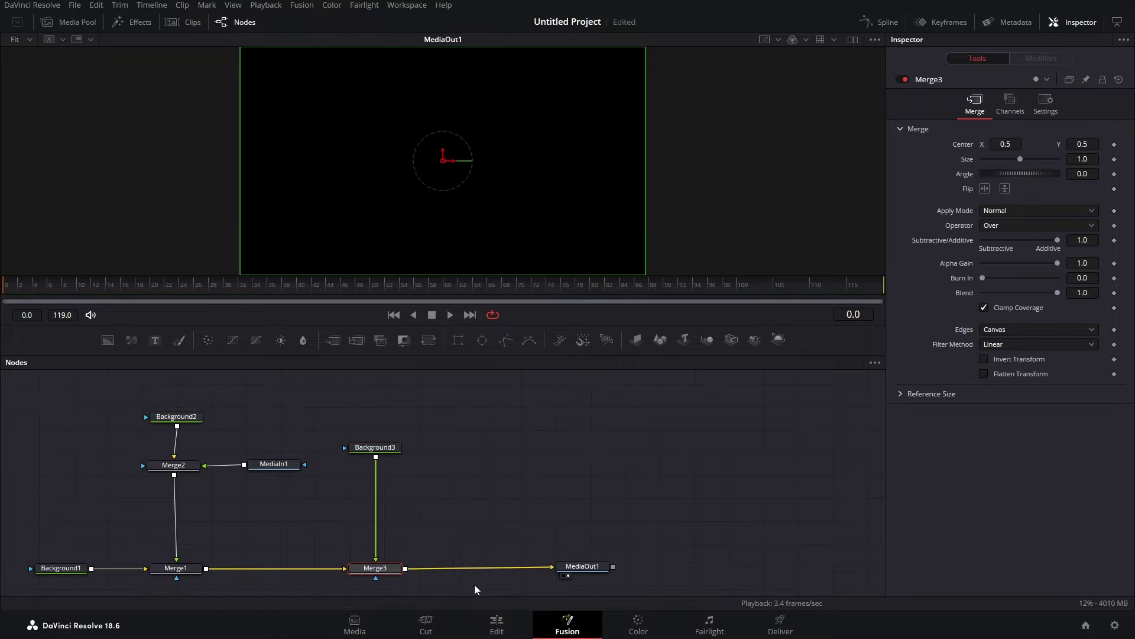
click(379, 448)
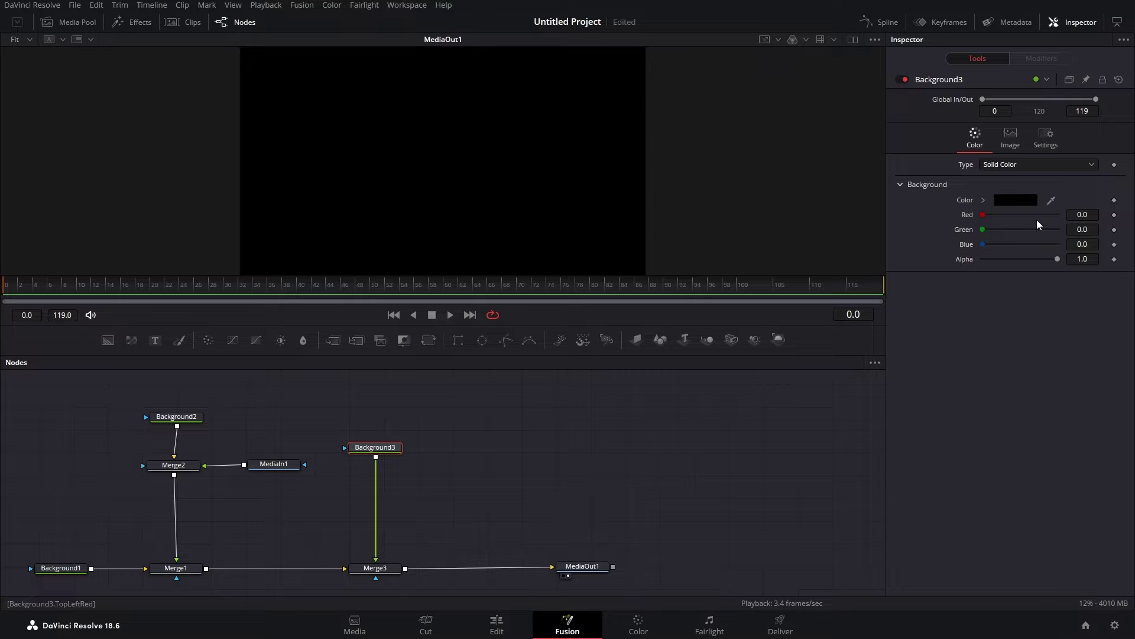
click(1027, 199)
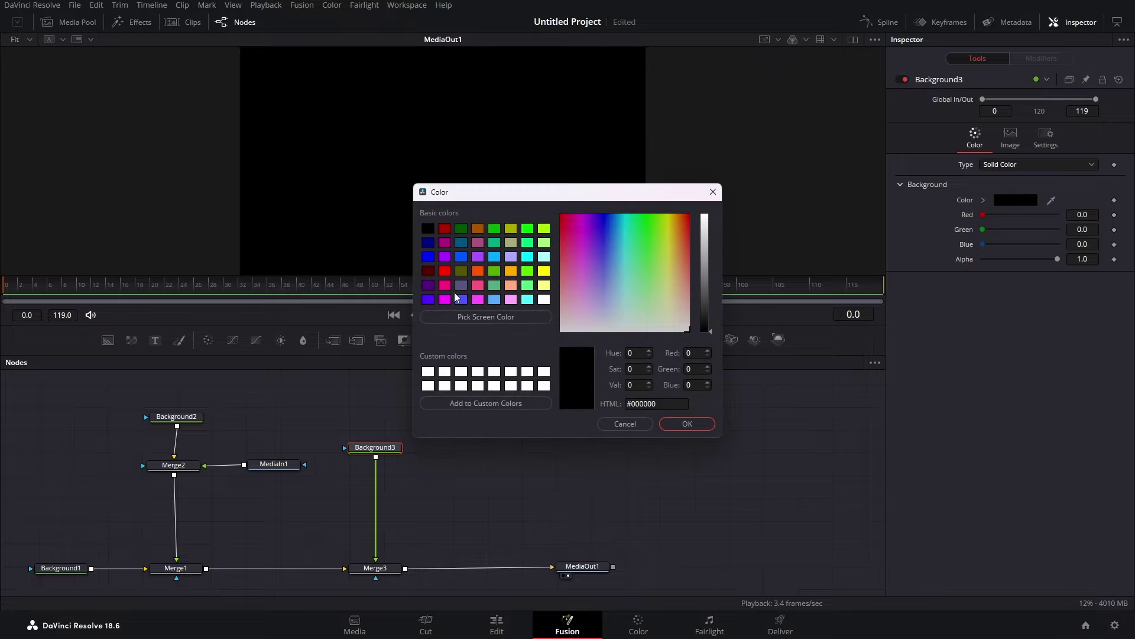
click(444, 271)
click(687, 423)
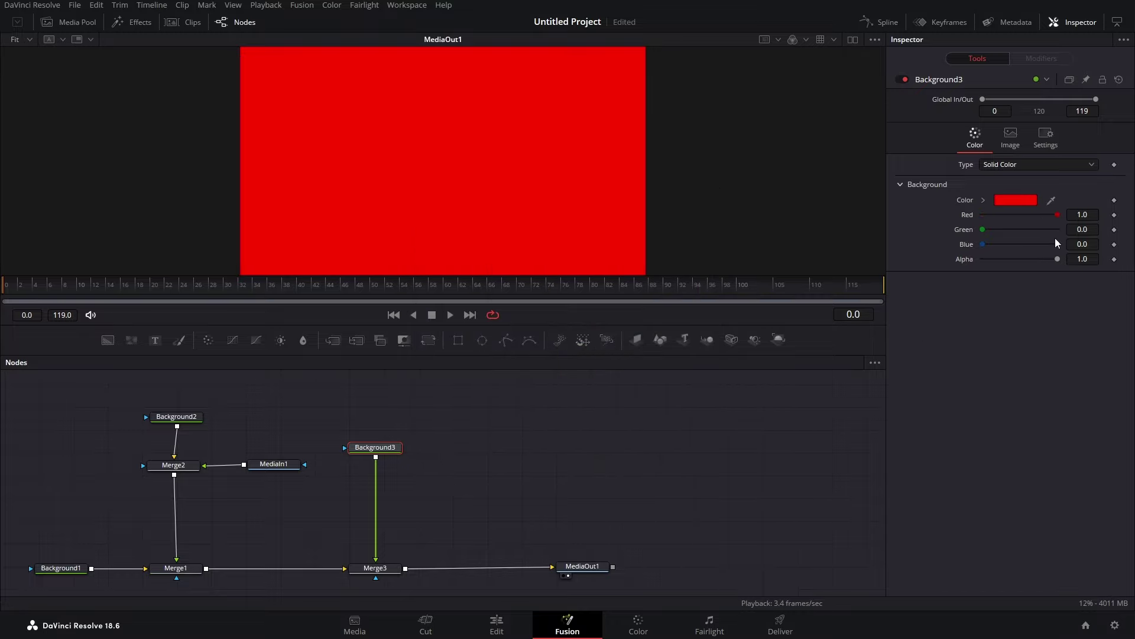
drag(1056, 259, 1017, 264)
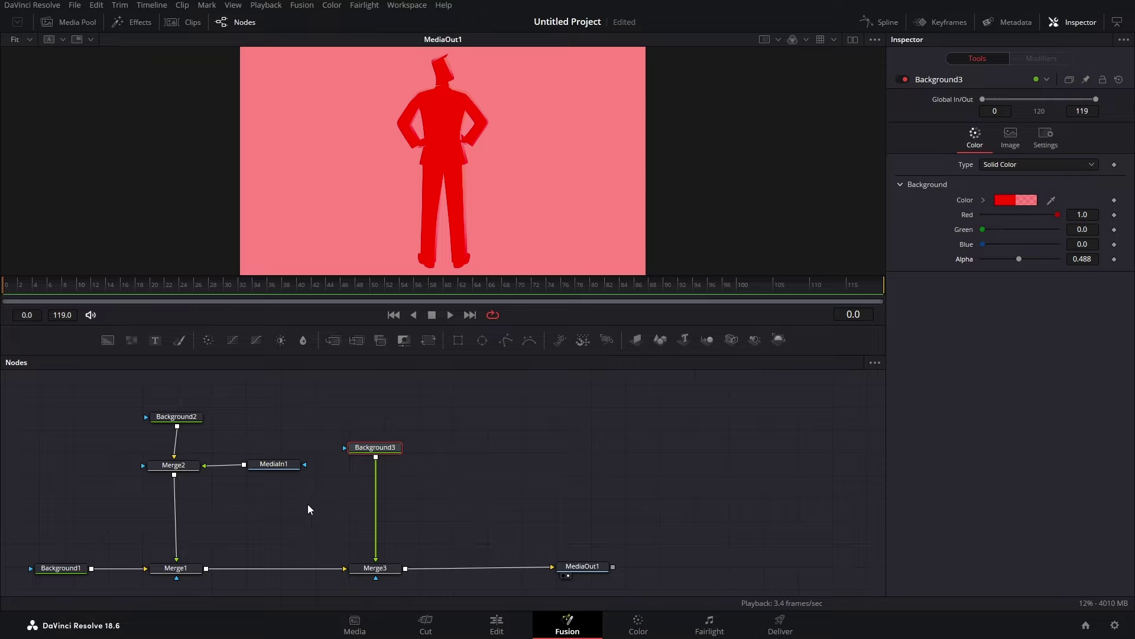
scroll(254, 518, up, 1)
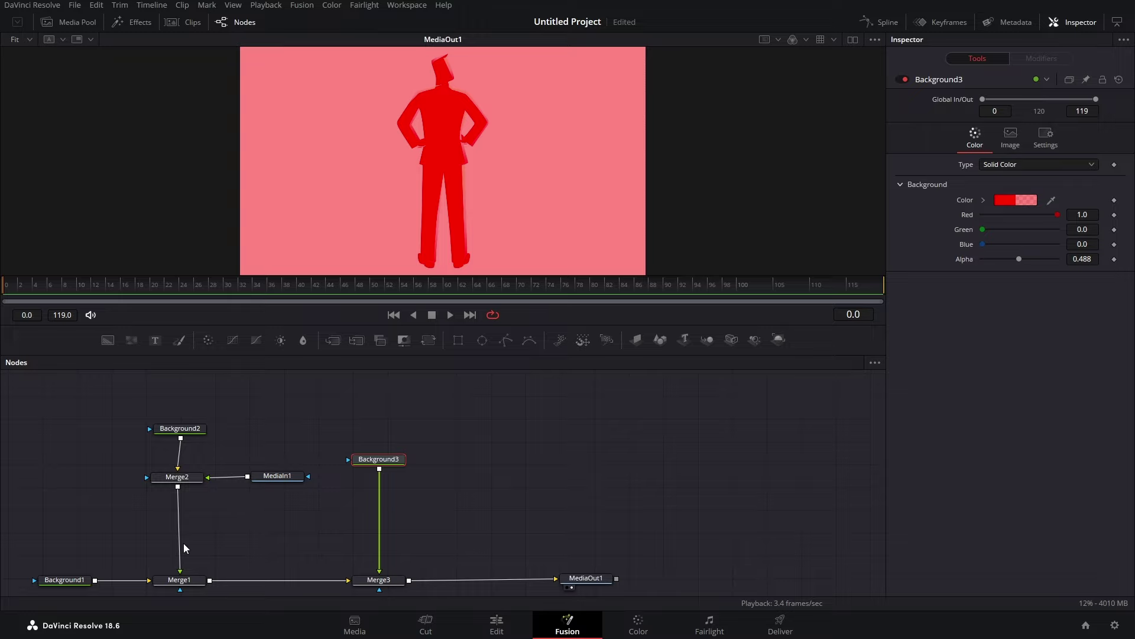
scroll(261, 532, down, 2)
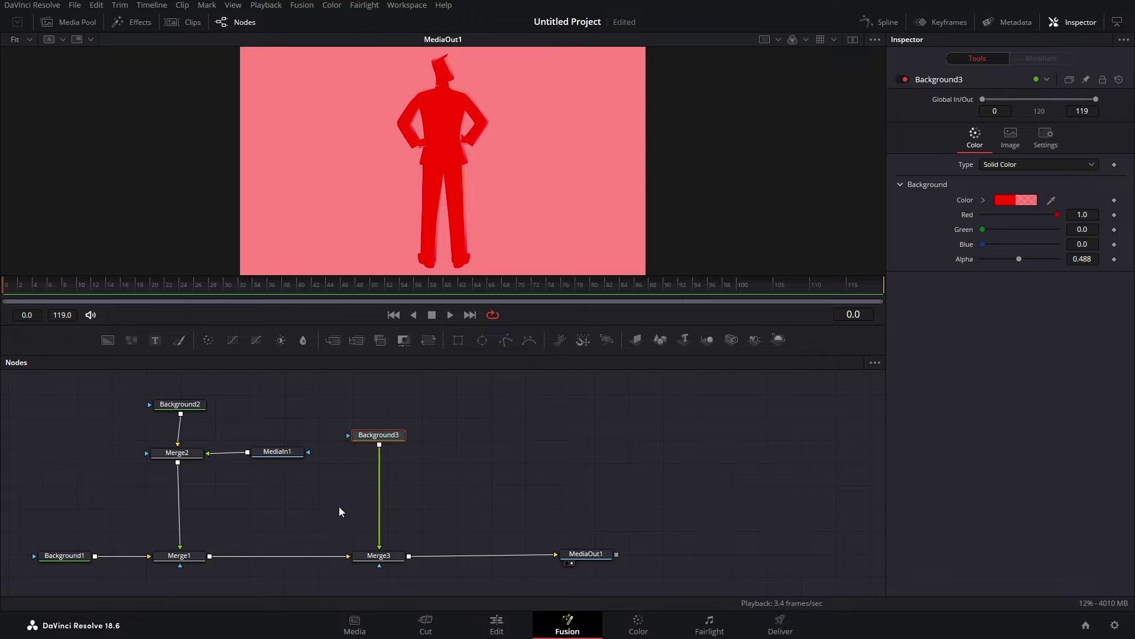
Delete the Background1→Merge1, Merge1→Merge3 and Merge3→MediaOut1 links and reposition MediaOut1
click(122, 554)
key(Delete)
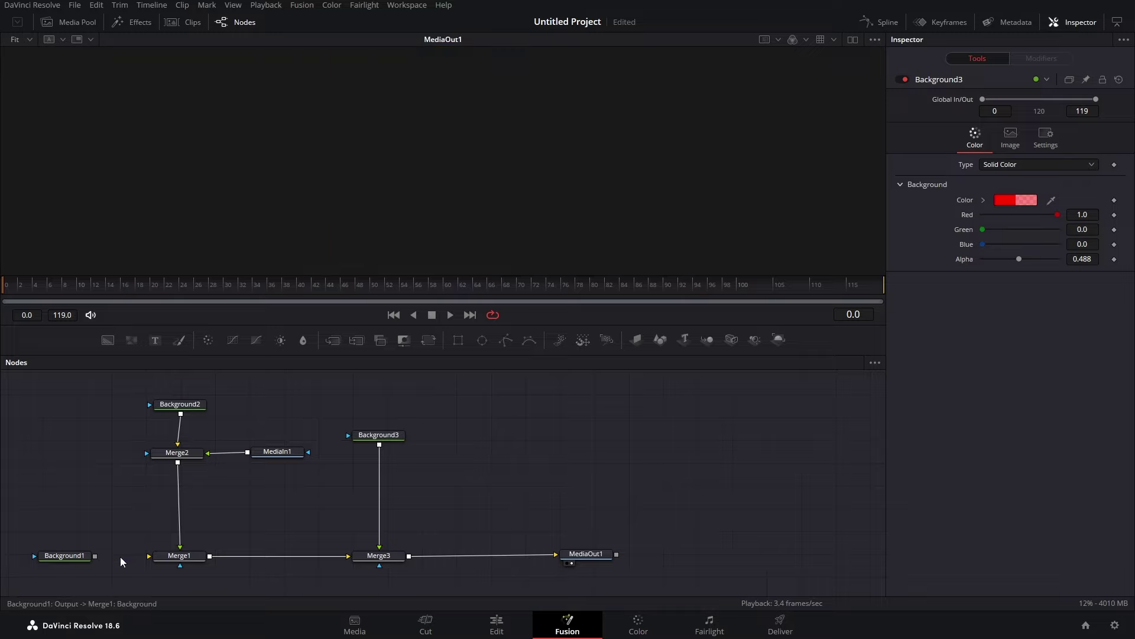
click(312, 556)
key(Delete)
click(512, 555)
key(Delete)
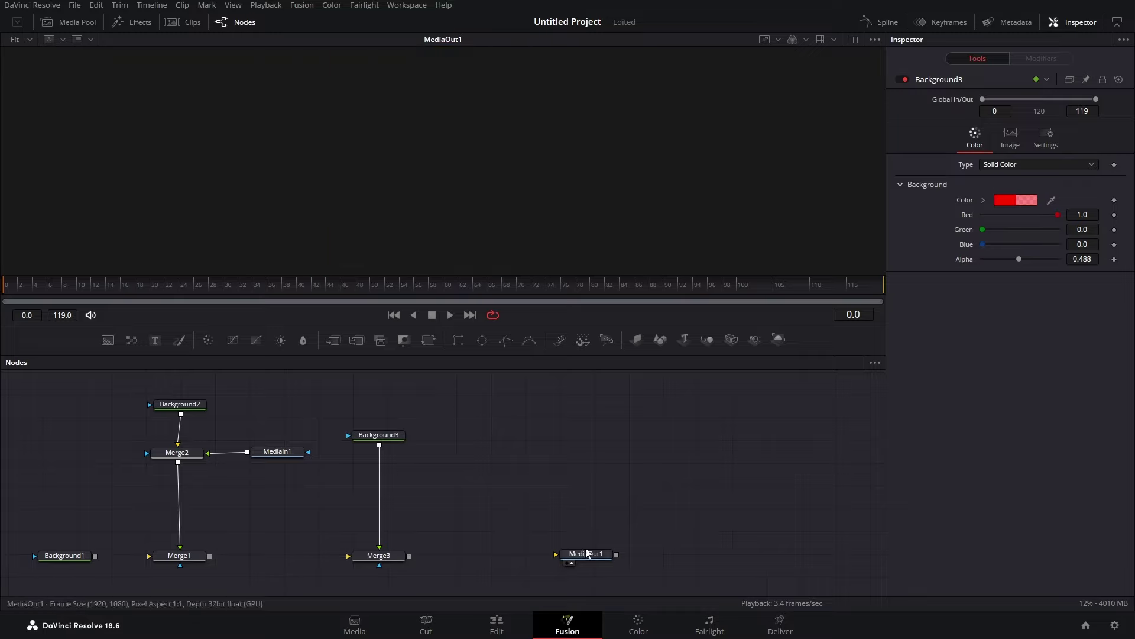
drag(595, 555, 569, 550)
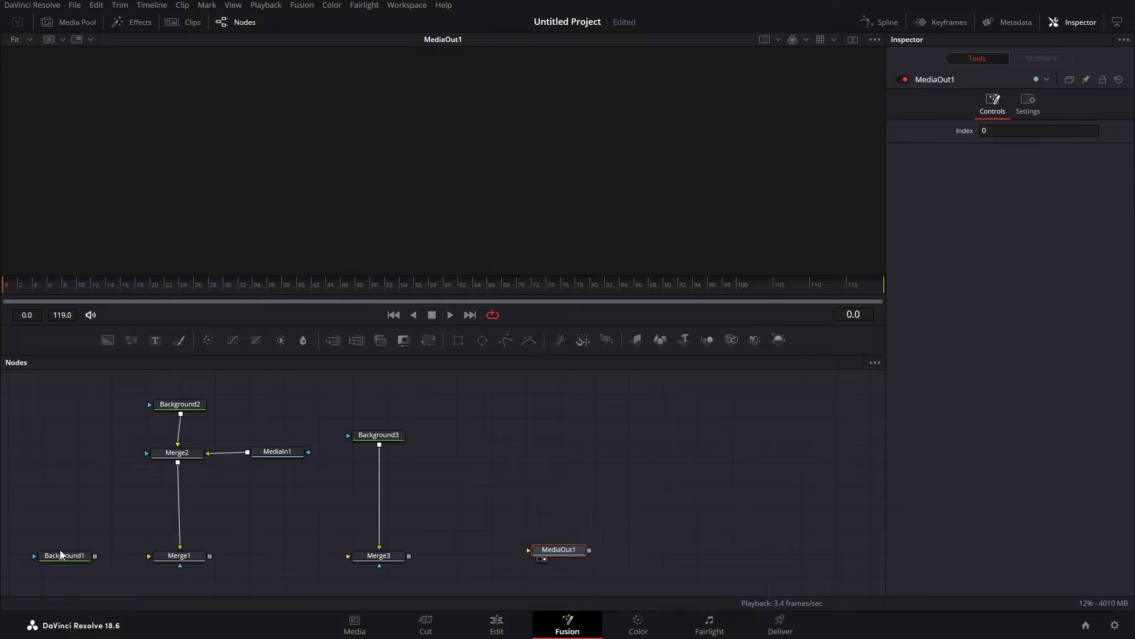
Connect Background1 directly to MediaOut1 and delete the old Merge1 node
drag(61, 553, 563, 550)
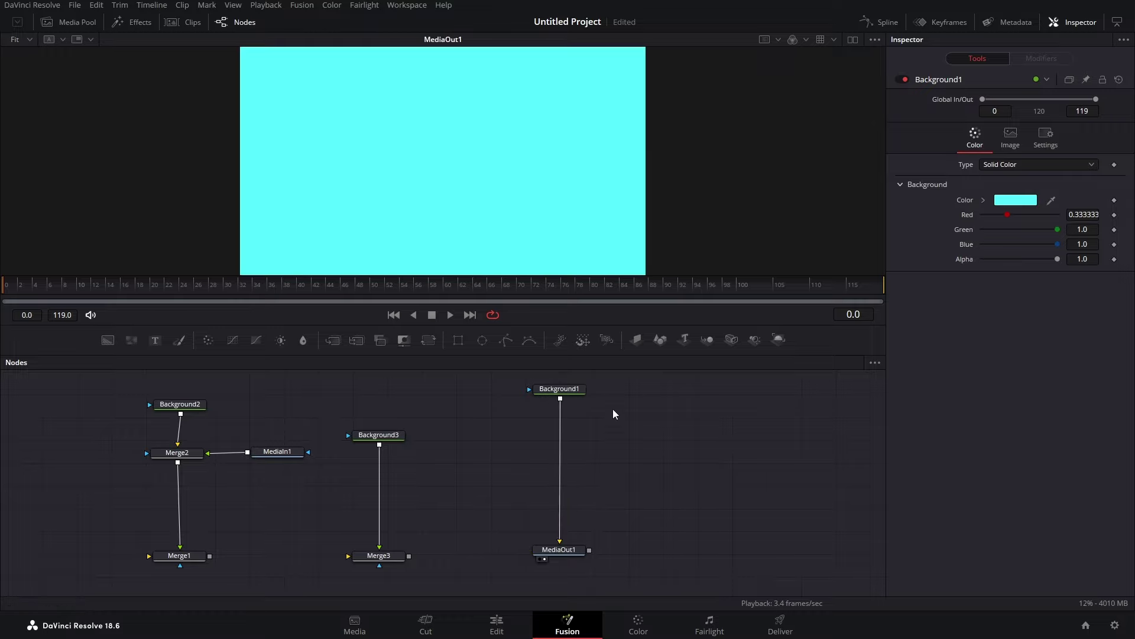
click(179, 555)
key(Delete)
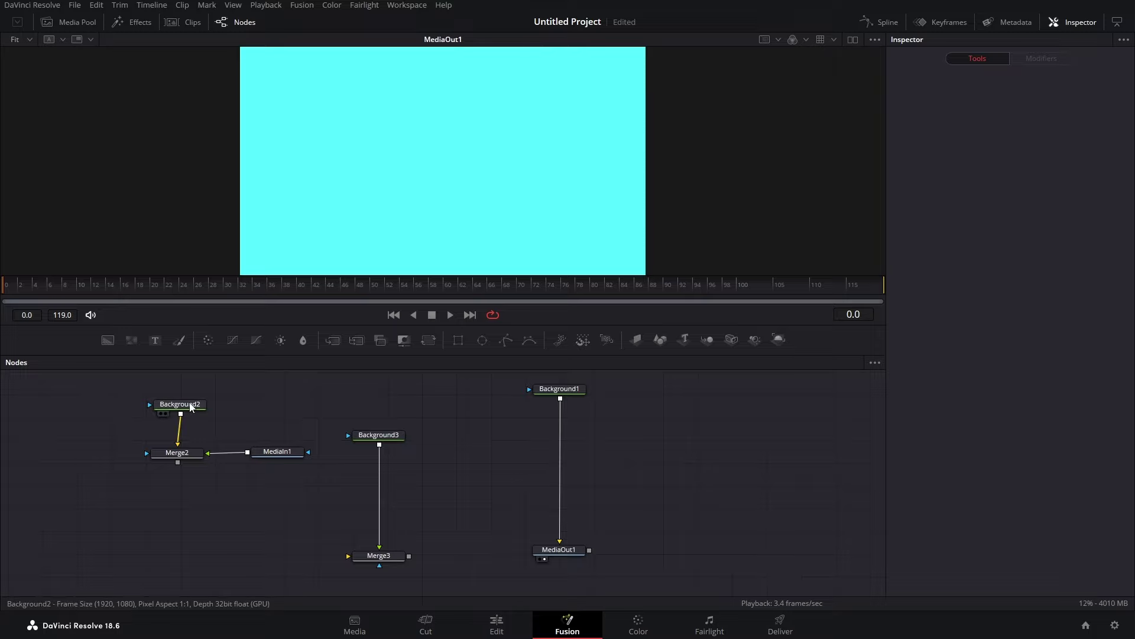
Rearrange Background2, Merge2 and MediaIn1 beside Background1
drag(192, 407, 745, 427)
click(745, 427)
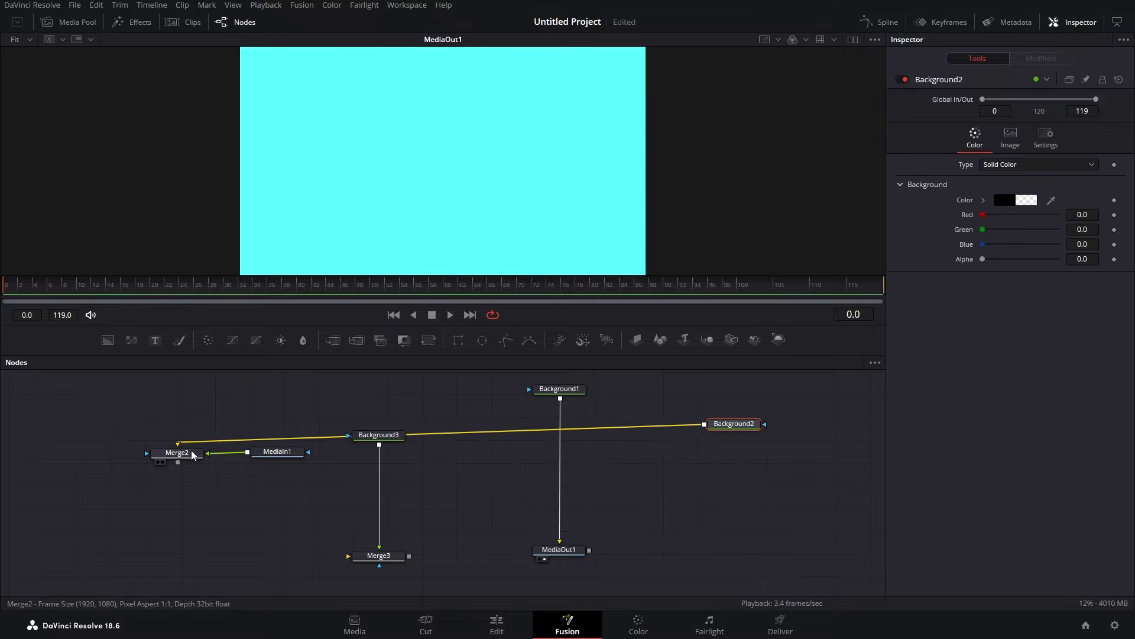
drag(190, 453, 779, 425)
drag(670, 431, 679, 431)
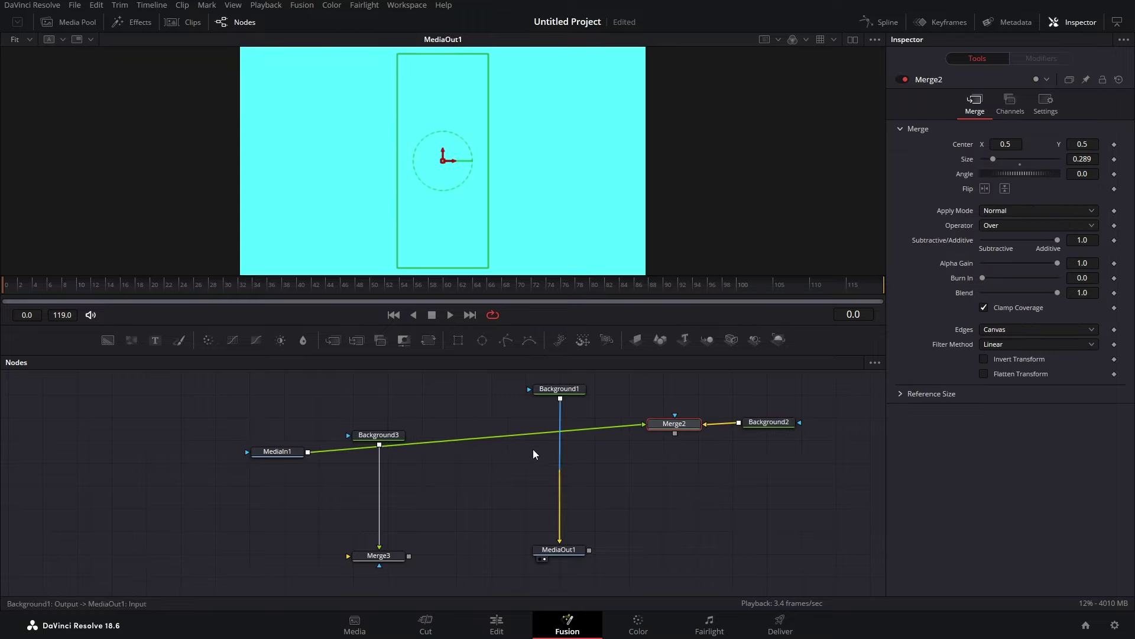
drag(275, 453, 671, 477)
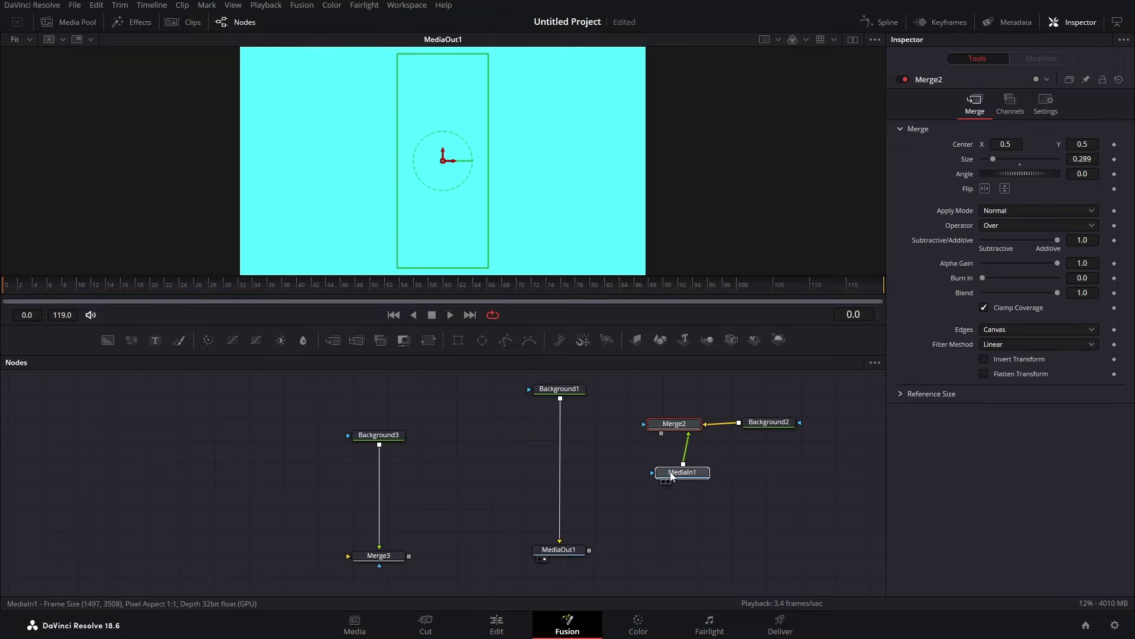
Merge Merge2's output over Background1, creating a new Merge1 into MediaOut1
drag(662, 434, 561, 399)
drag(709, 428, 540, 425)
drag(601, 446, 598, 490)
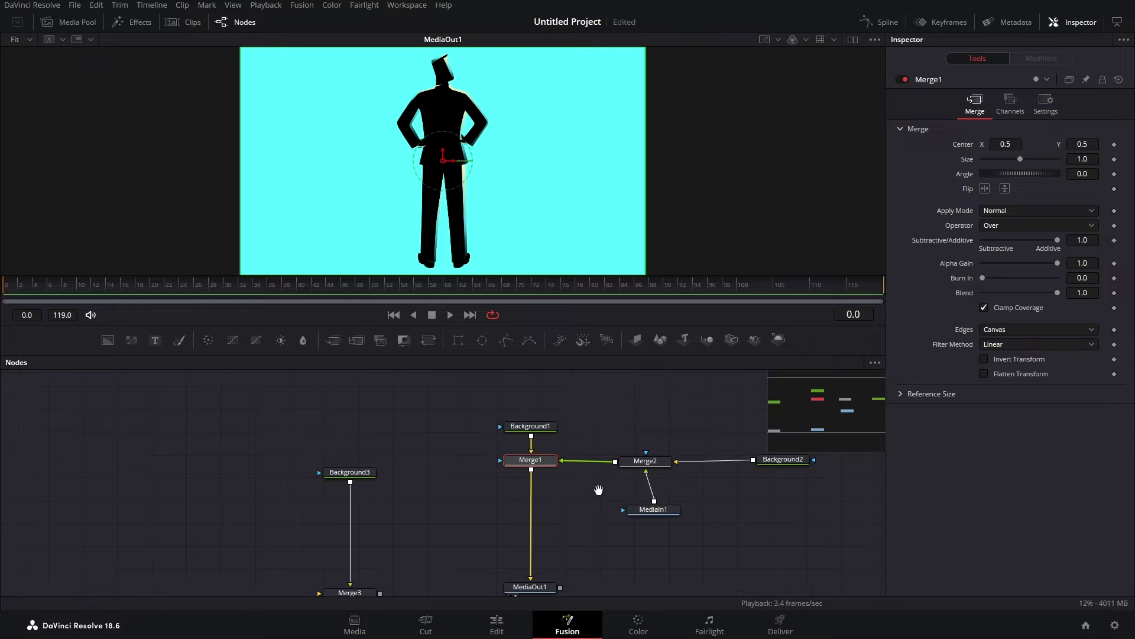
click(651, 539)
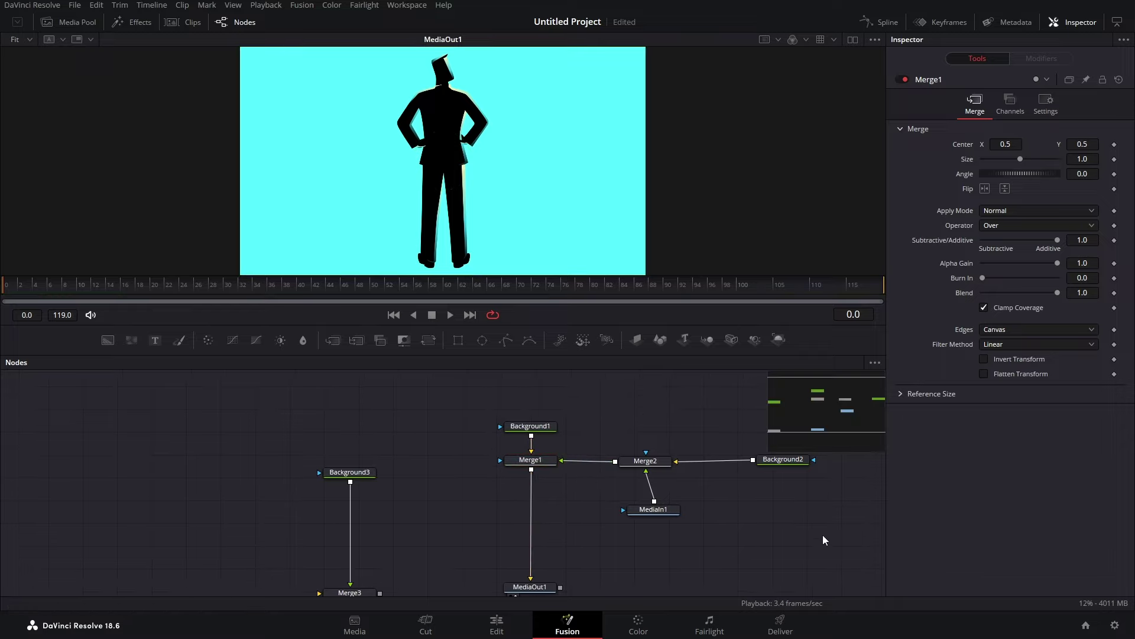
Enlarge the Nodes panel, insert Merge3 between Merge1 and MediaOut1, and wire Background3 into it
drag(586, 356, 586, 264)
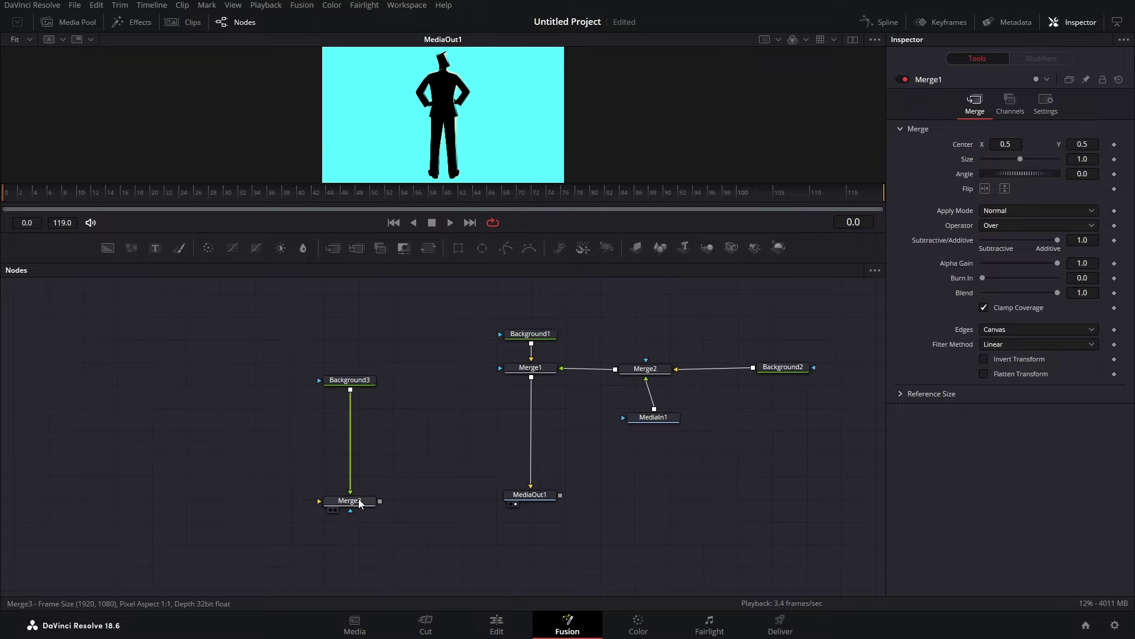
drag(359, 503, 533, 402)
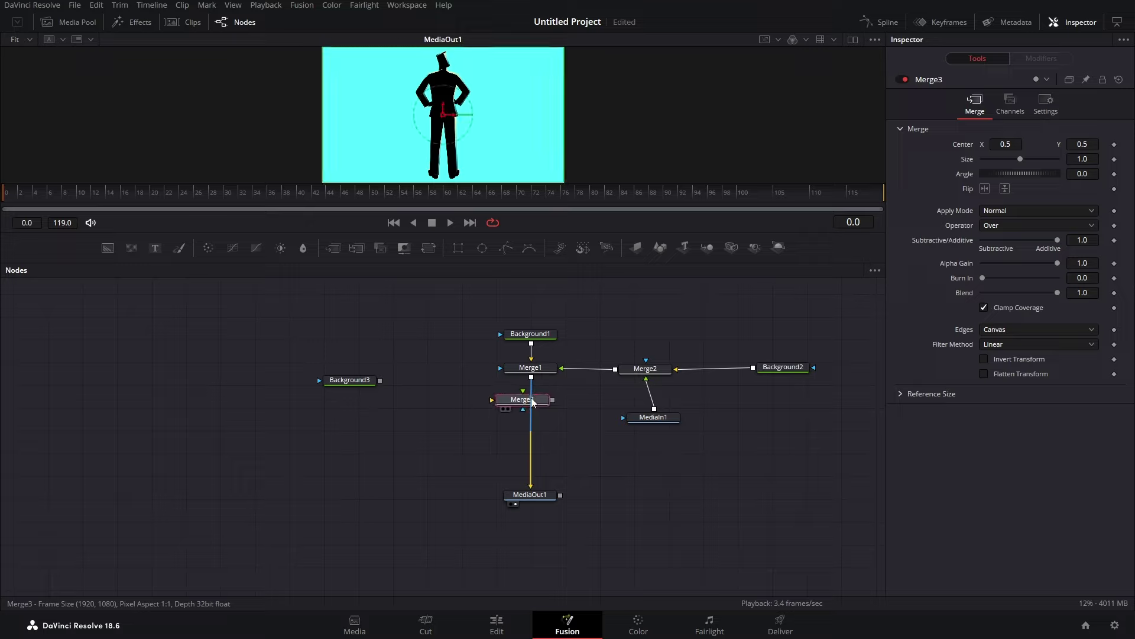
drag(533, 402, 538, 411)
drag(381, 381, 520, 408)
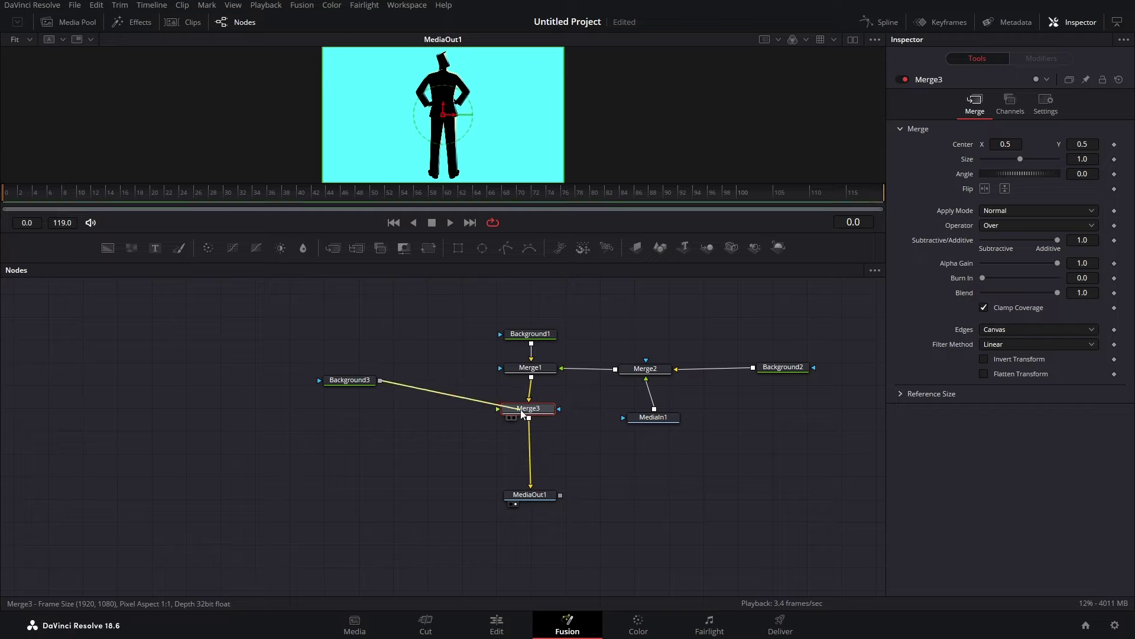
drag(344, 383, 425, 407)
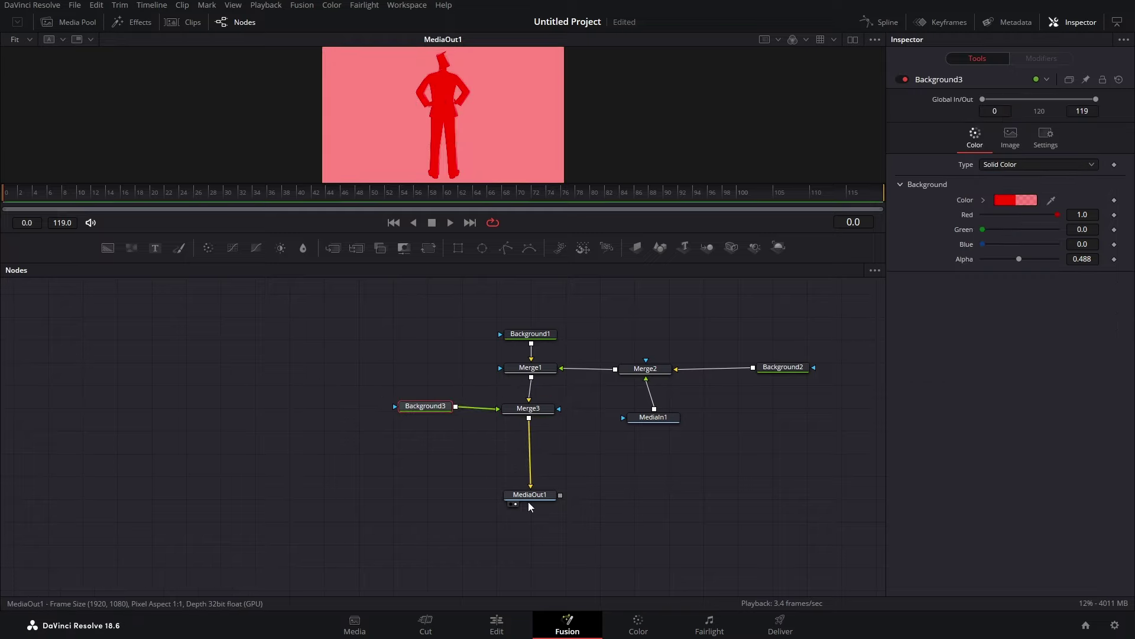
Tidy the node layout, aligning Merge2, MediaIn1, Background1–3 and Merge3 neatly
drag(534, 500, 532, 576)
drag(537, 414, 539, 498)
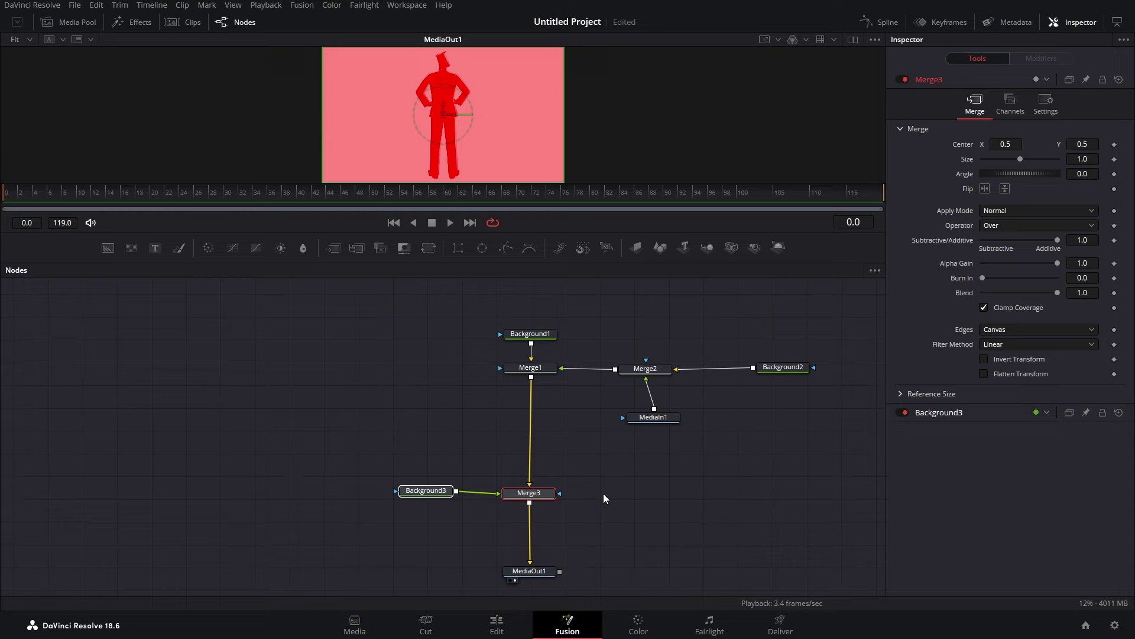
click(603, 495)
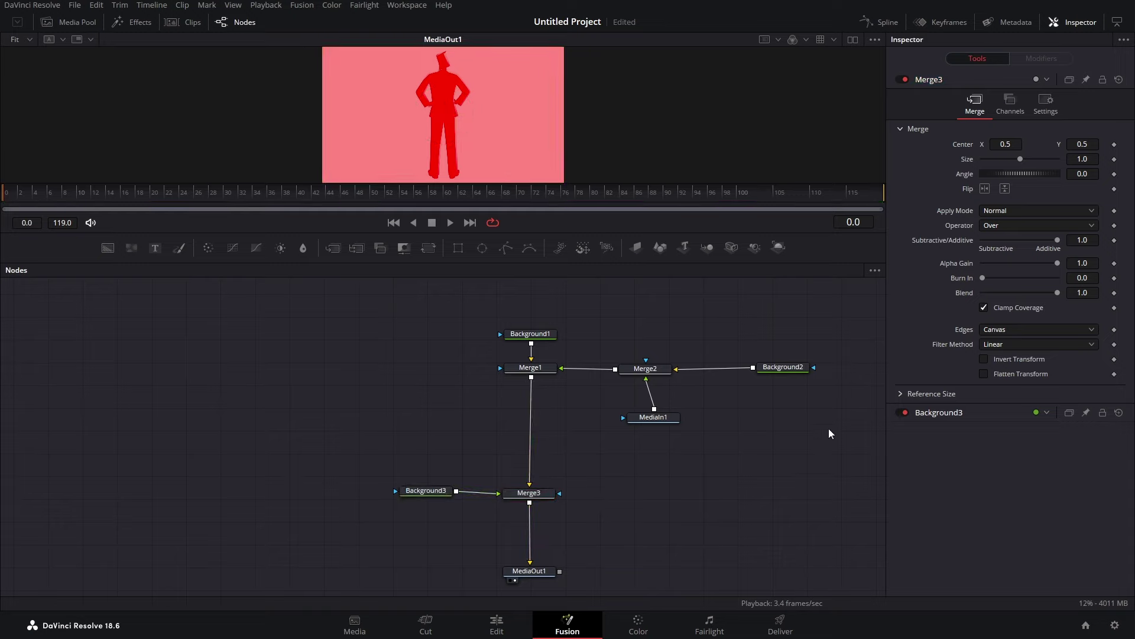
drag(689, 444, 618, 362)
drag(661, 425, 618, 404)
click(624, 425)
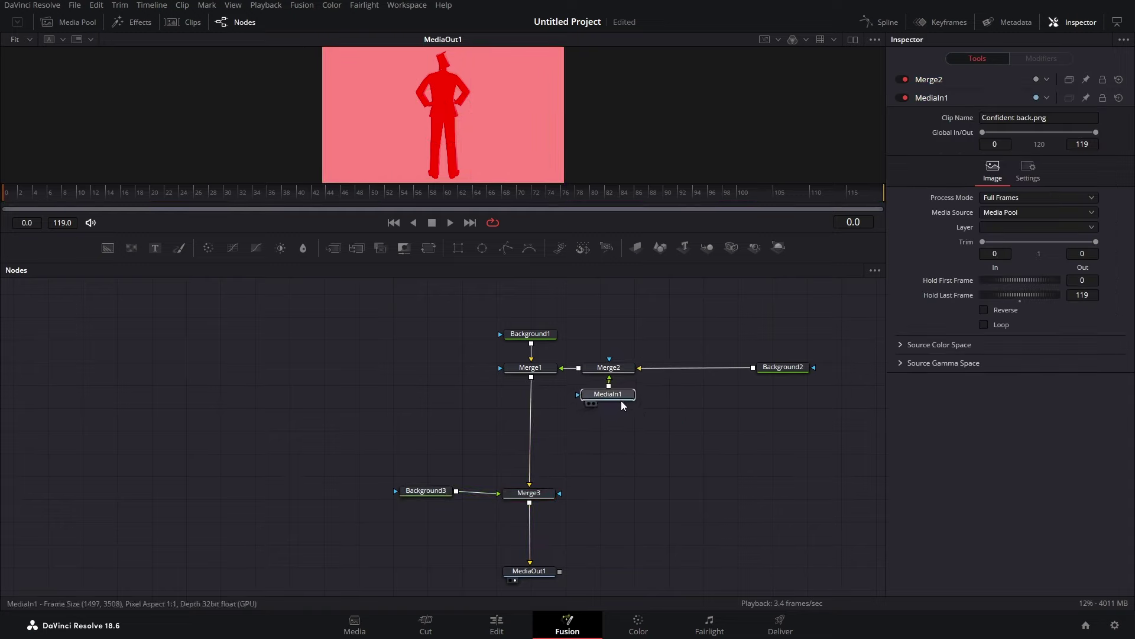
drag(768, 368, 676, 368)
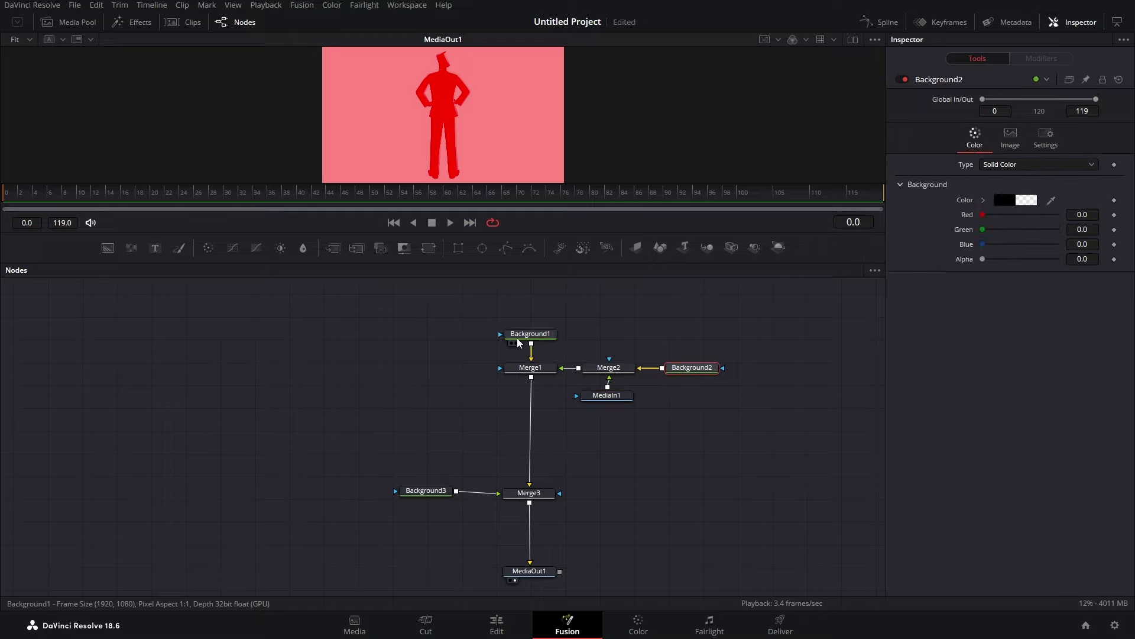
drag(536, 338, 537, 298)
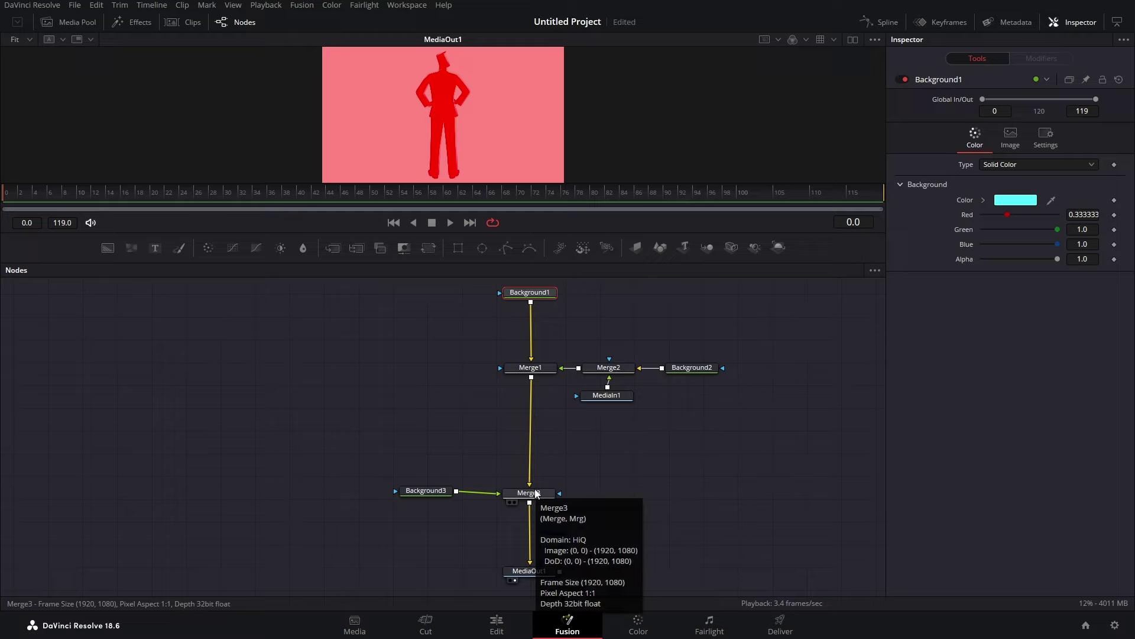
drag(536, 493, 534, 414)
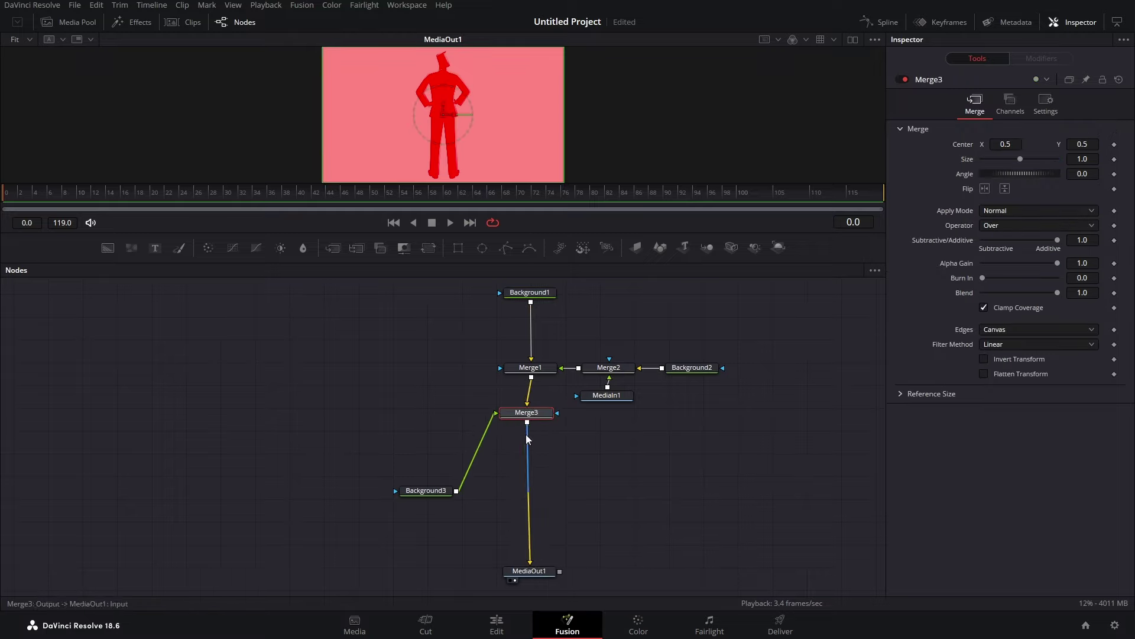
drag(430, 495, 431, 417)
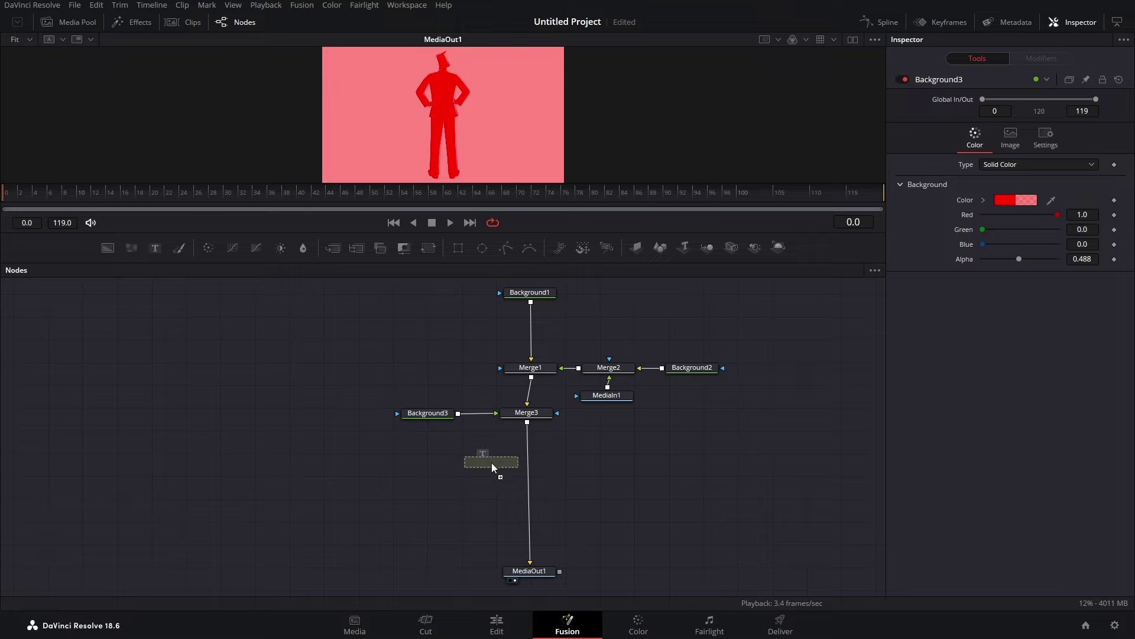
Add a Text1 node reading 'Fusion is hard' at a size of about 0.25
click(456, 459)
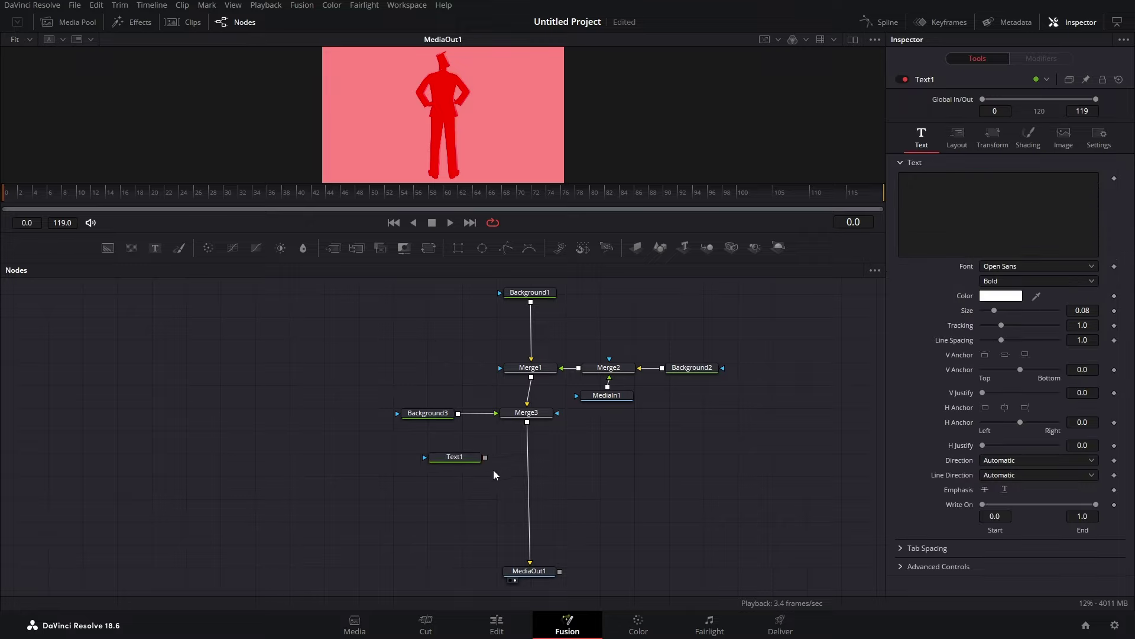
click(454, 462)
click(970, 222)
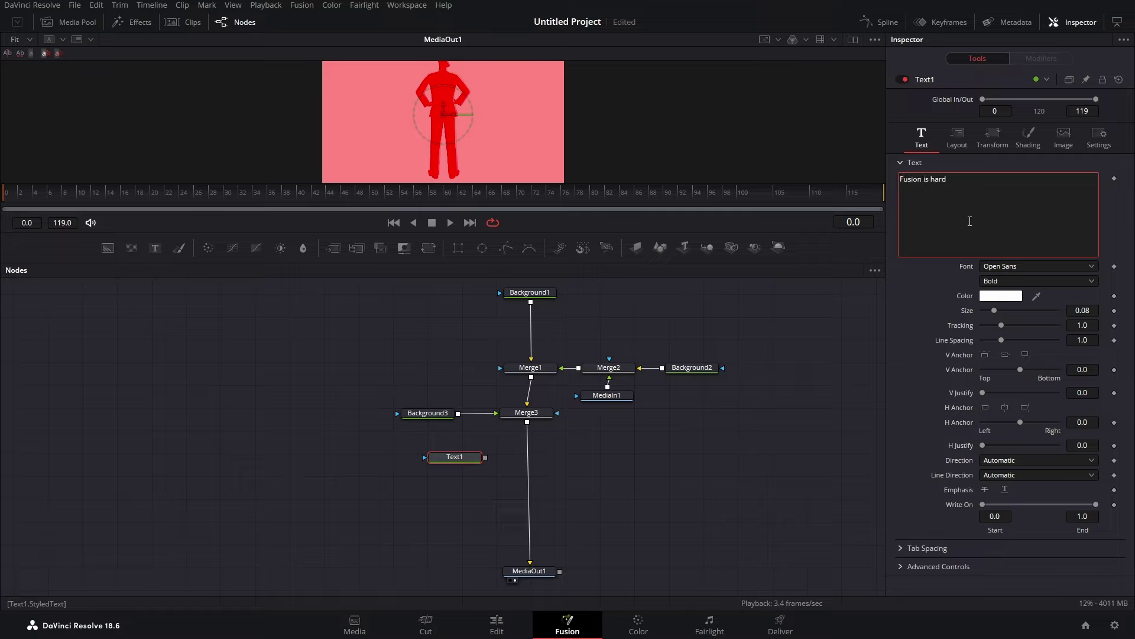
drag(996, 311, 1023, 328)
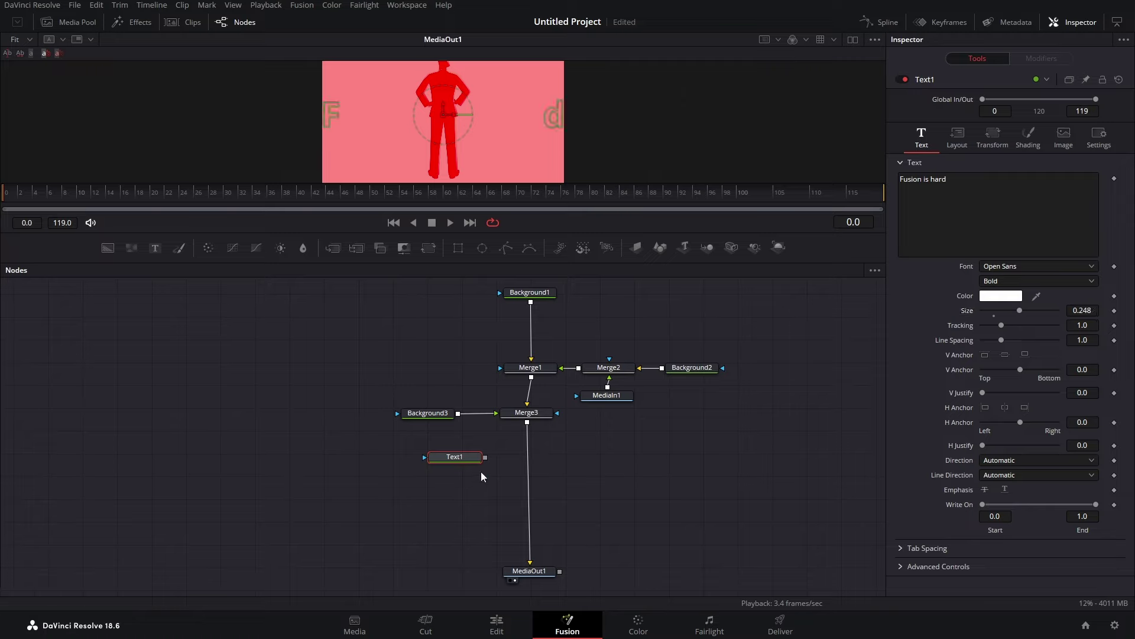
Make the caption black, merge it over the composite via Merge4, and nudge it upward
click(988, 296)
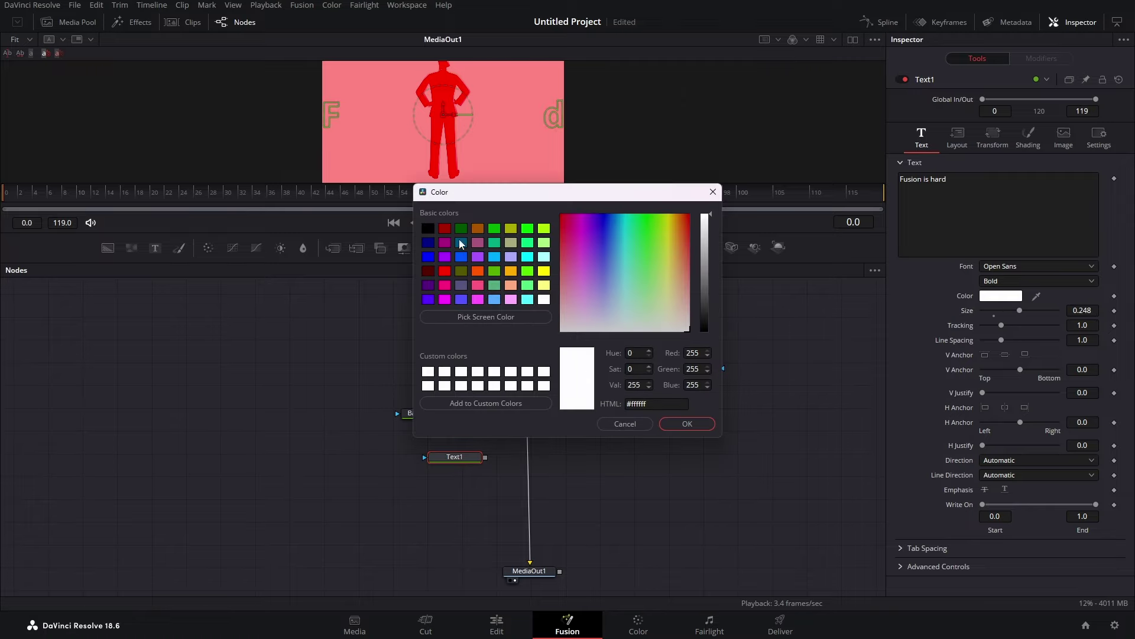
click(428, 228)
key(Return)
drag(485, 457, 527, 430)
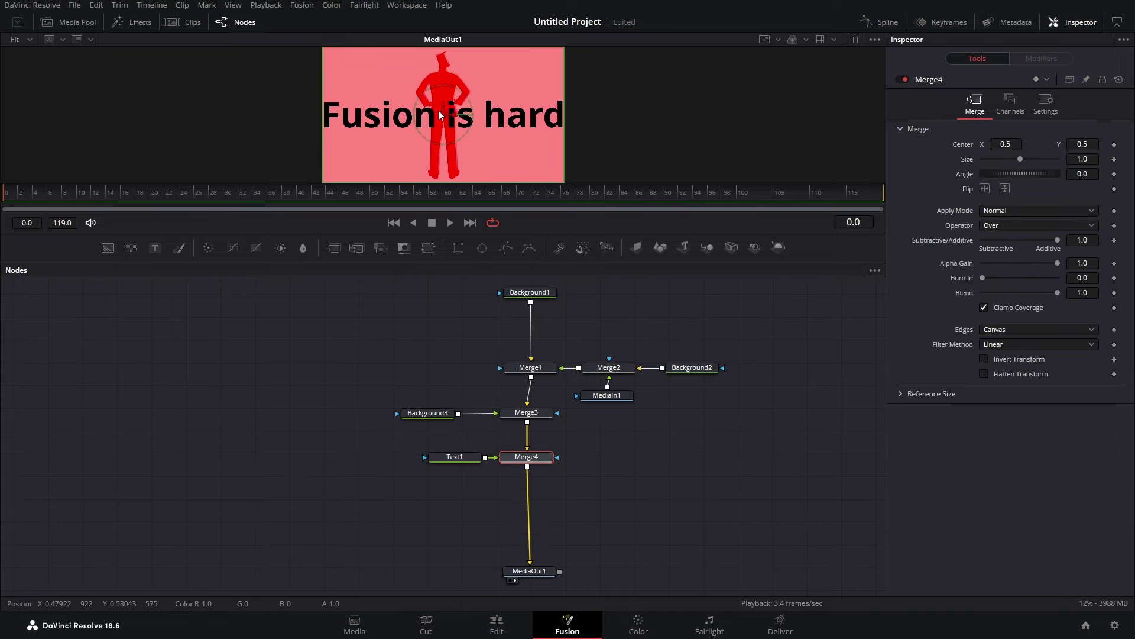
mouse_move(443, 114)
mouse_down()
mouse_move(444, 77)
mouse_move(449, 111)
mouse_up()
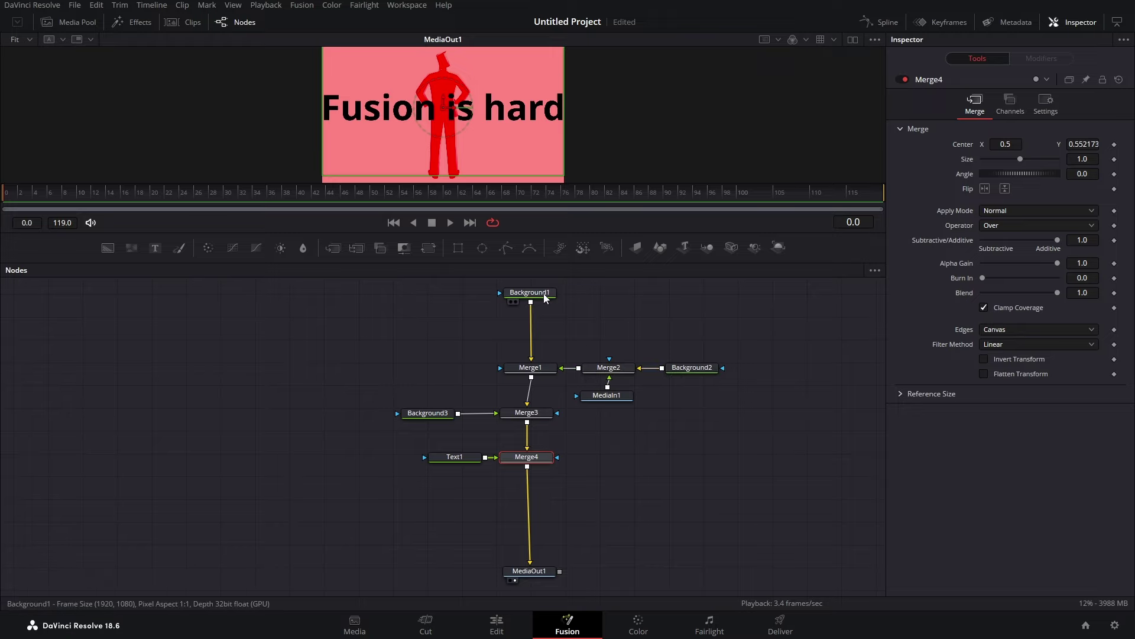
Bring Landscape.png in as MediaIn2 through Merge5 and scale it to 0.561
mouse_move(545, 297)
click(71, 22)
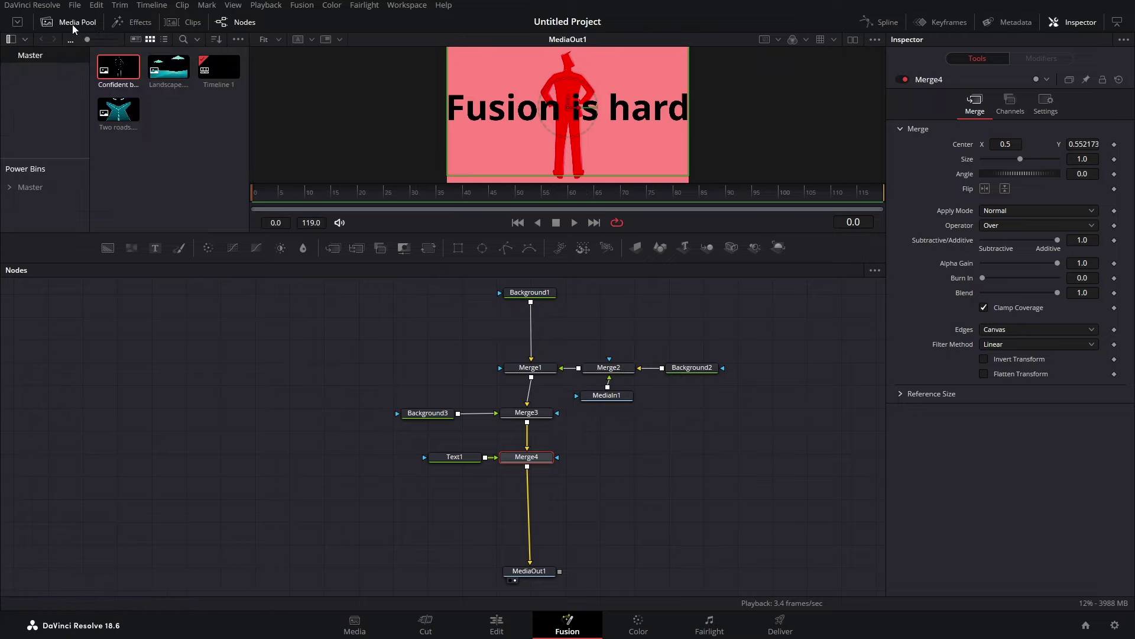
drag(166, 65, 528, 469)
click(79, 25)
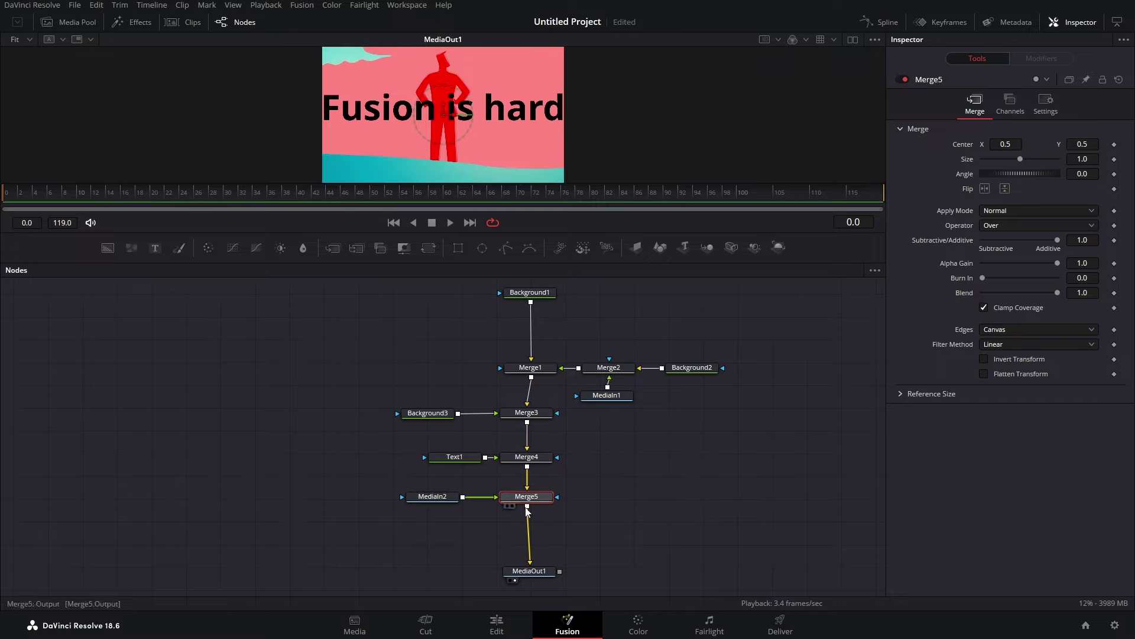
drag(1020, 159, 1003, 159)
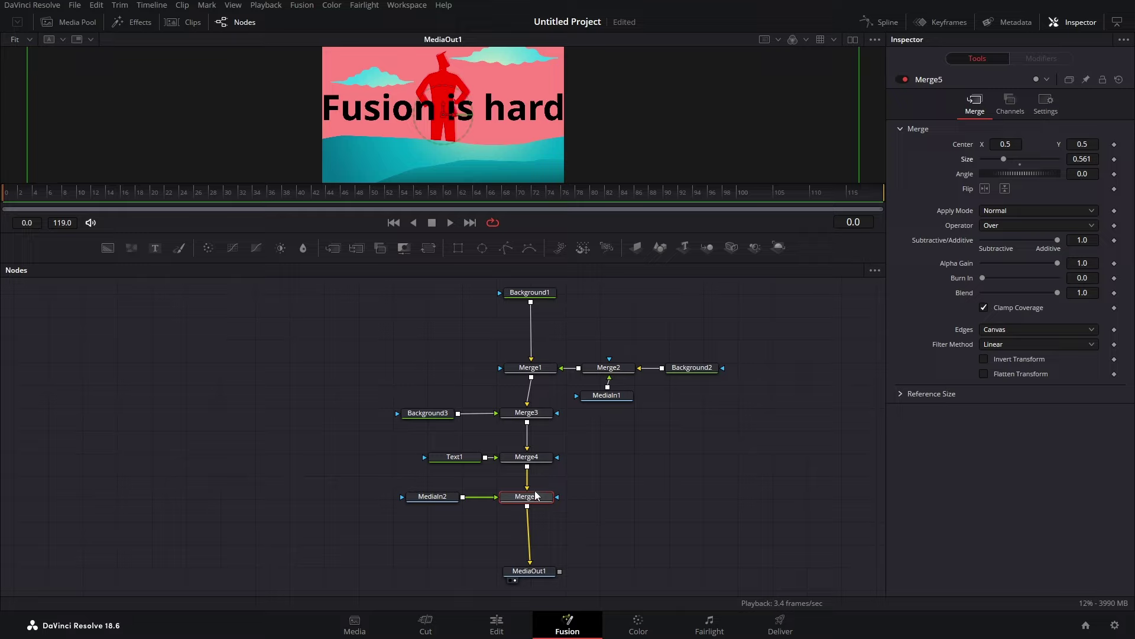
click(433, 499)
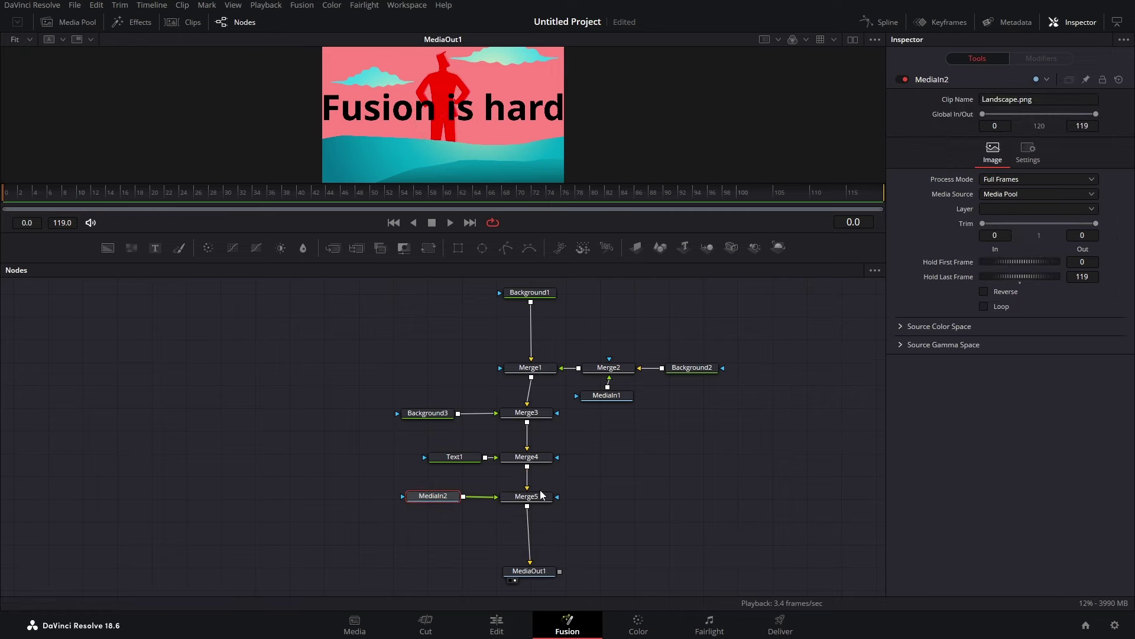
click(539, 498)
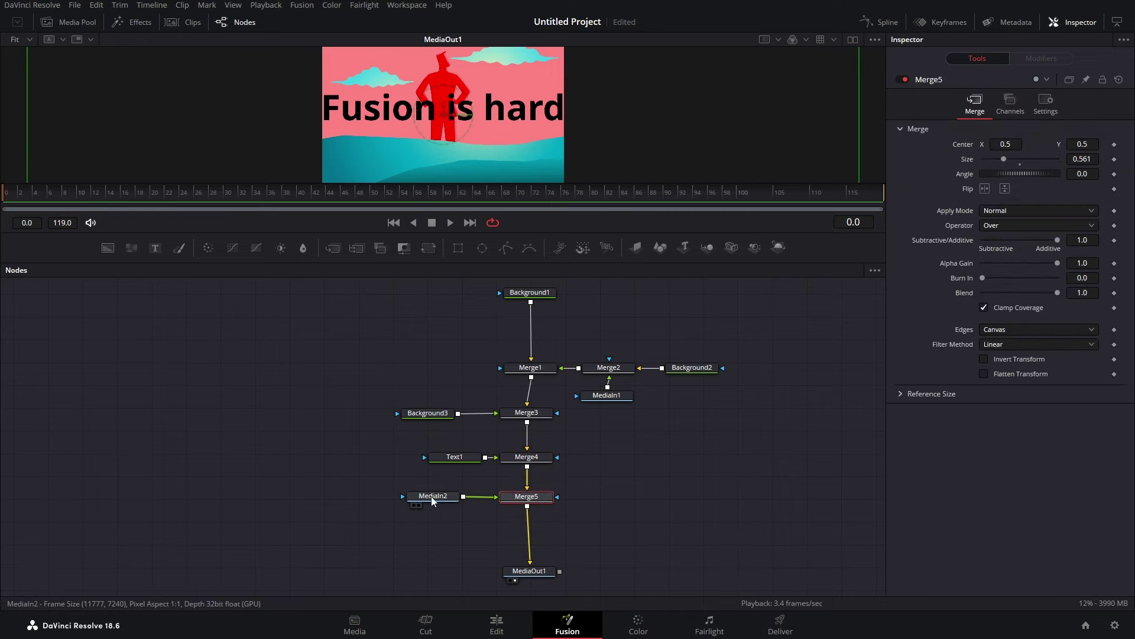
drag(433, 501, 157, 503)
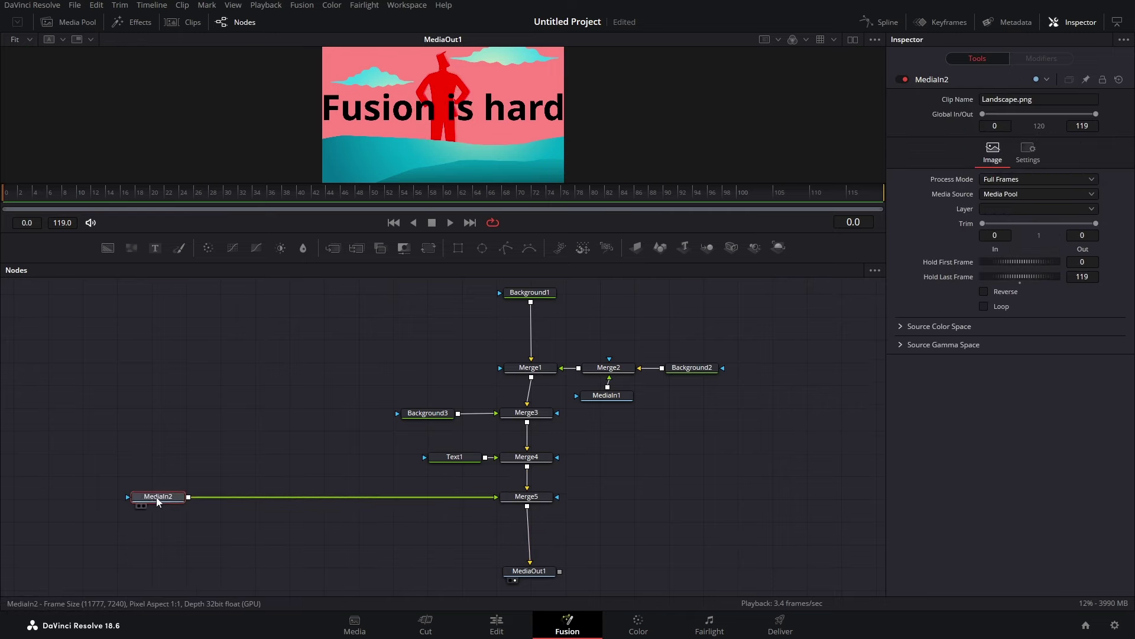
Add two Background solids merged into the landscape branch and make the second one yellow
drag(108, 247, 191, 496)
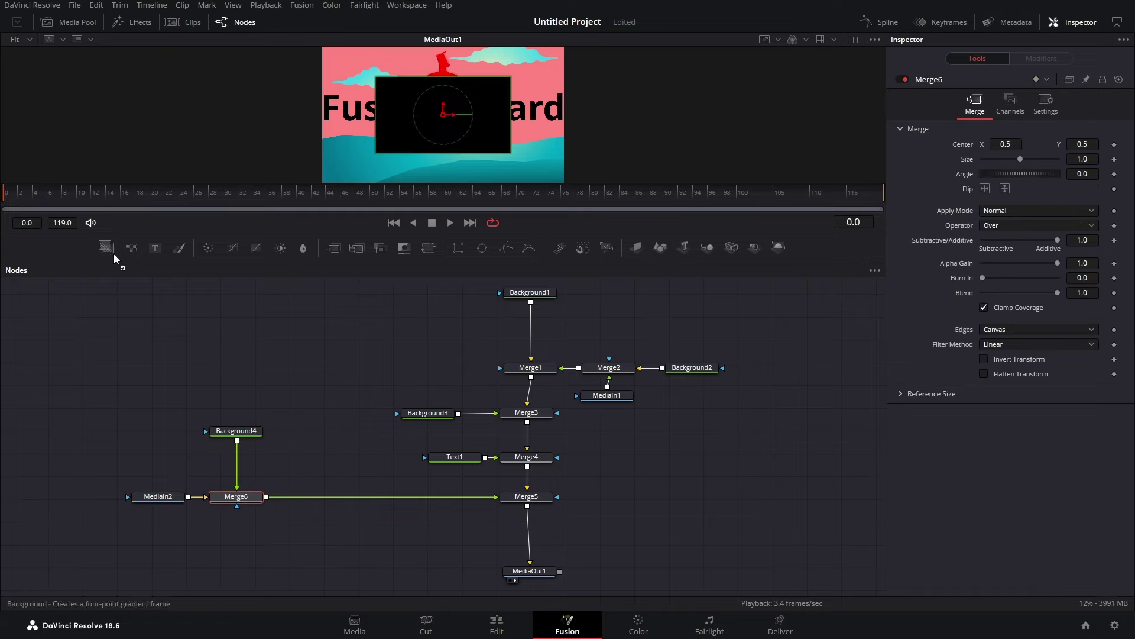
drag(108, 247, 271, 495)
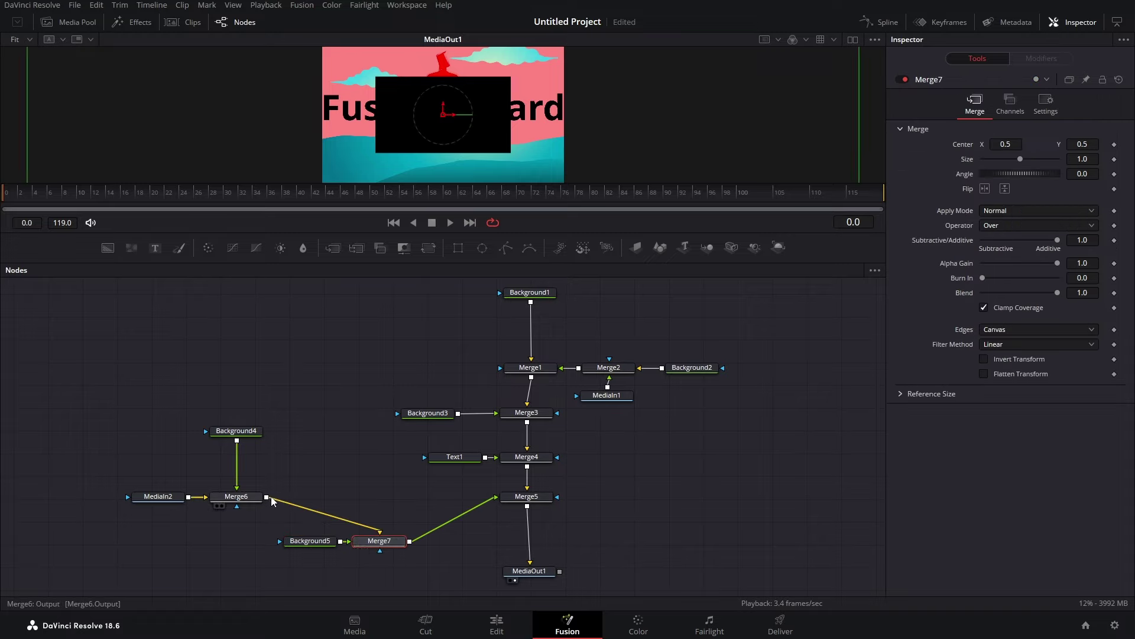
drag(386, 543, 327, 497)
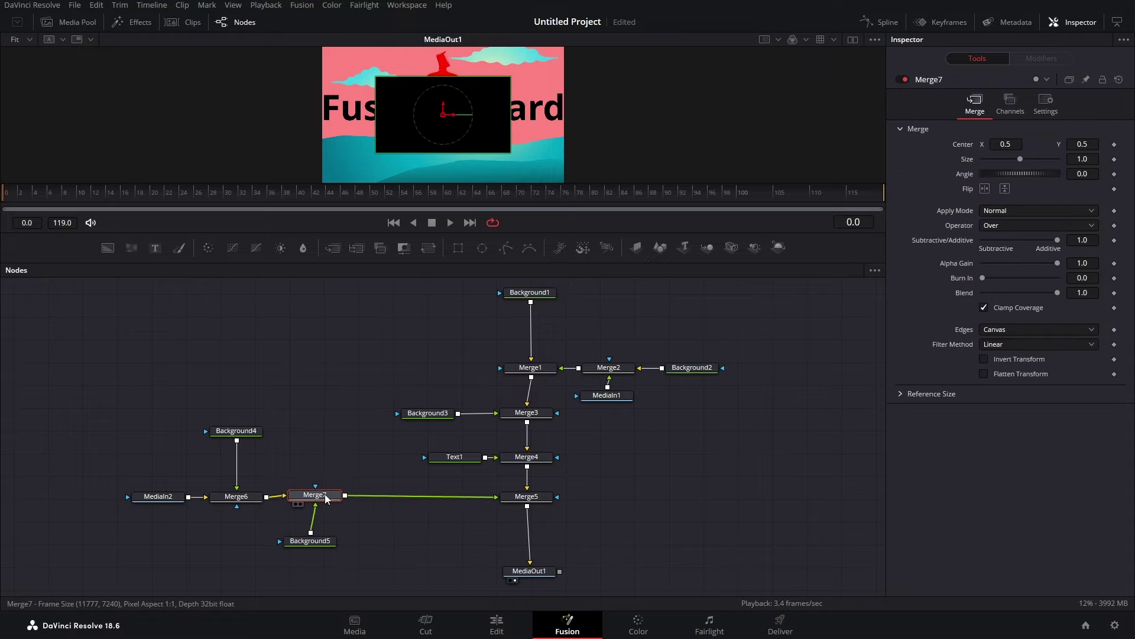
click(325, 542)
click(1015, 199)
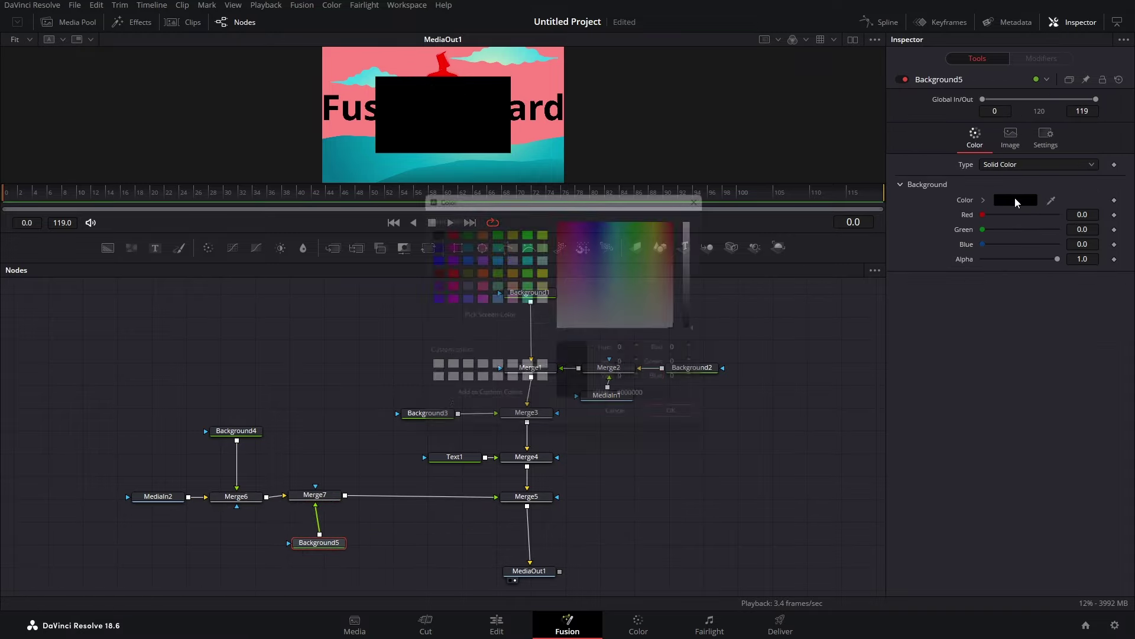
click(544, 271)
click(687, 423)
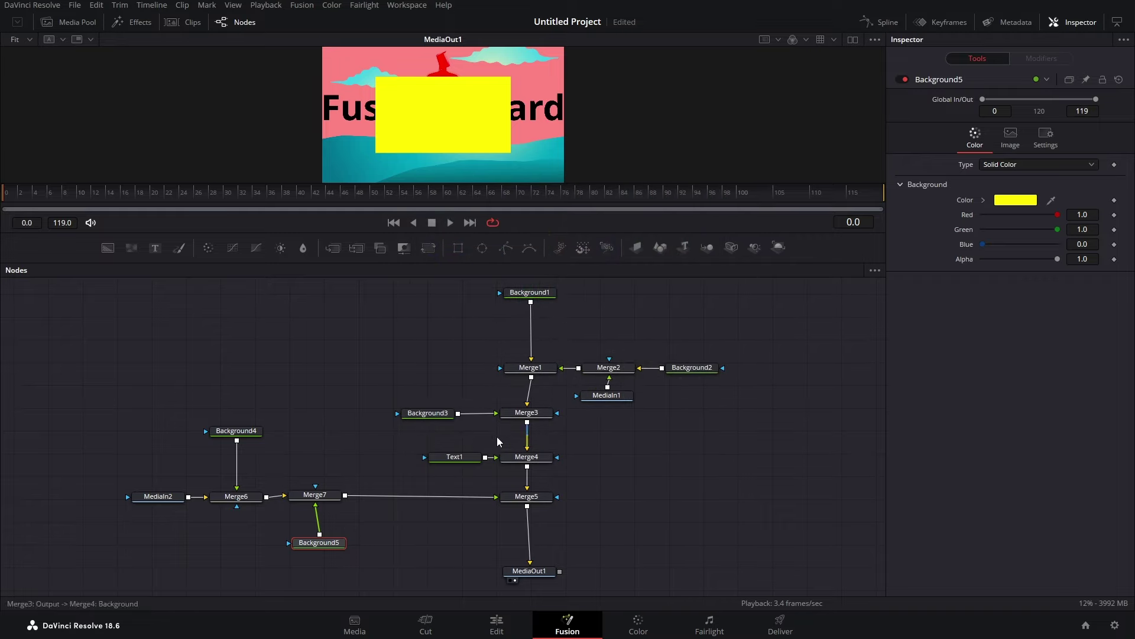
Make the first new Background green and select its merge node
click(237, 431)
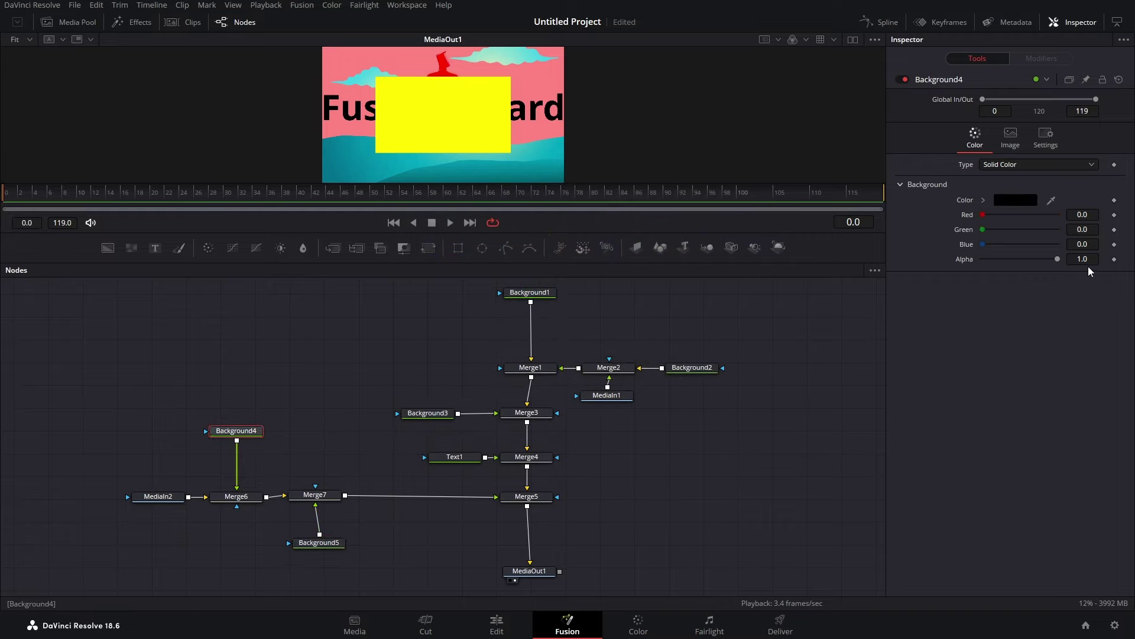
click(1022, 199)
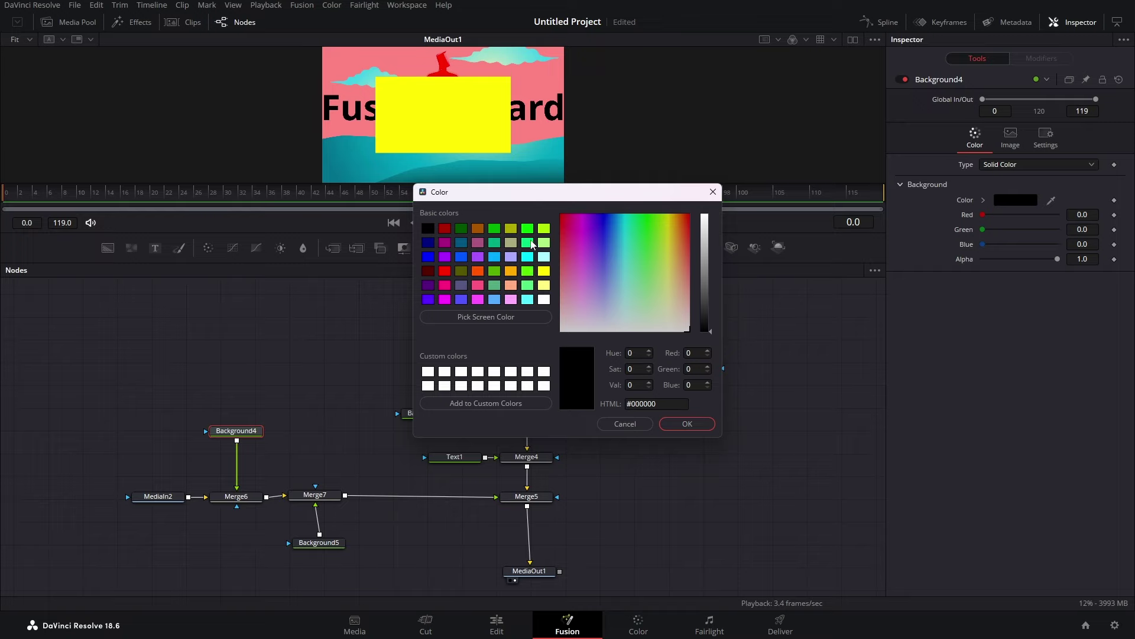
click(528, 231)
click(687, 424)
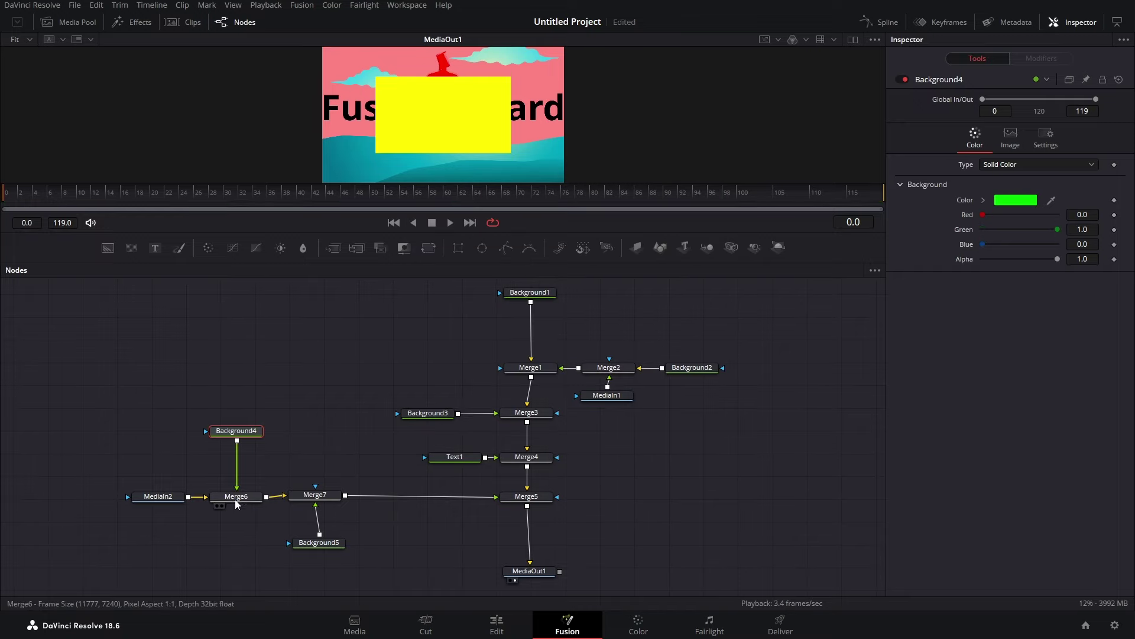
click(239, 501)
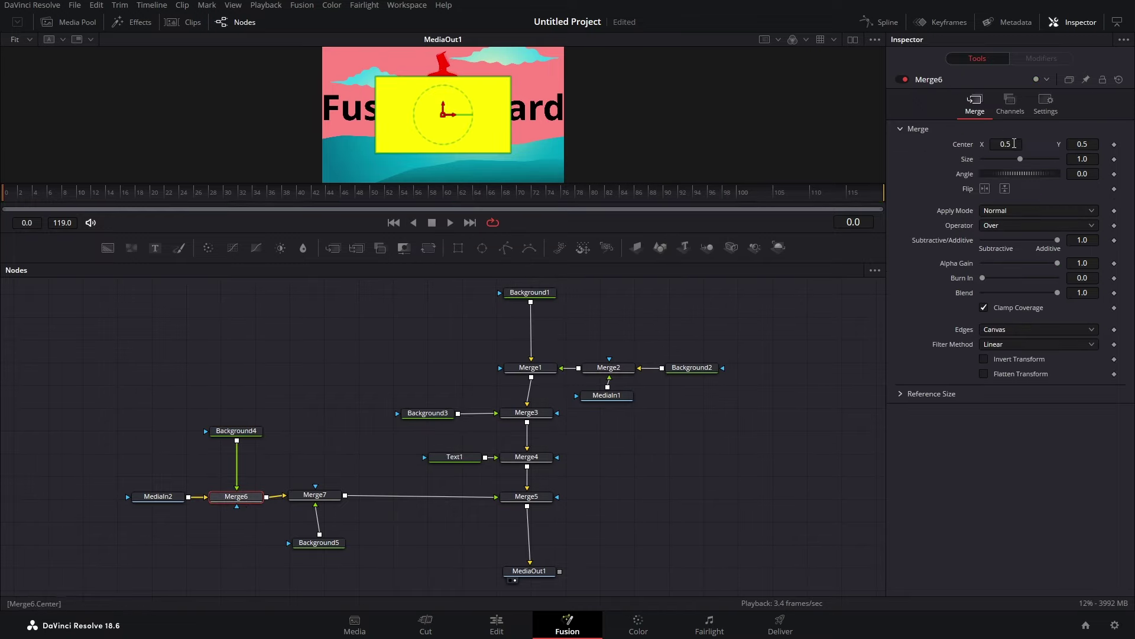
Place the green box at size 0.52 in the lower left and the yellow box at 0.48 in the upper right
mouse_move(1010, 146)
mouse_down()
mouse_move(997, 146)
mouse_move(1023, 158)
mouse_move(1007, 160)
mouse_up()
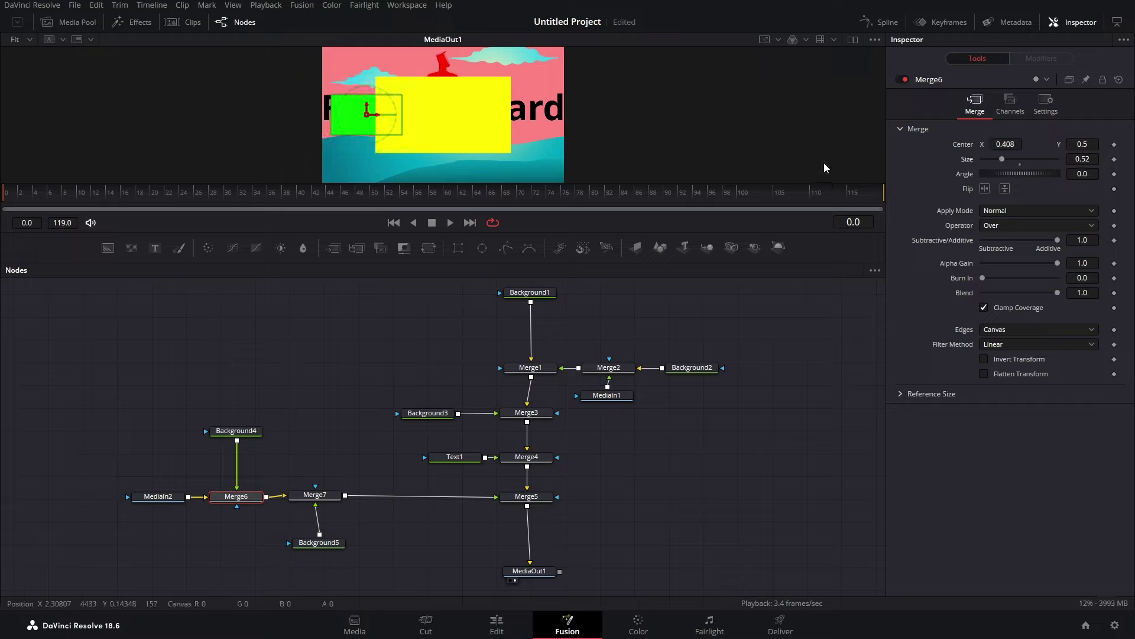
drag(368, 115, 359, 160)
click(334, 496)
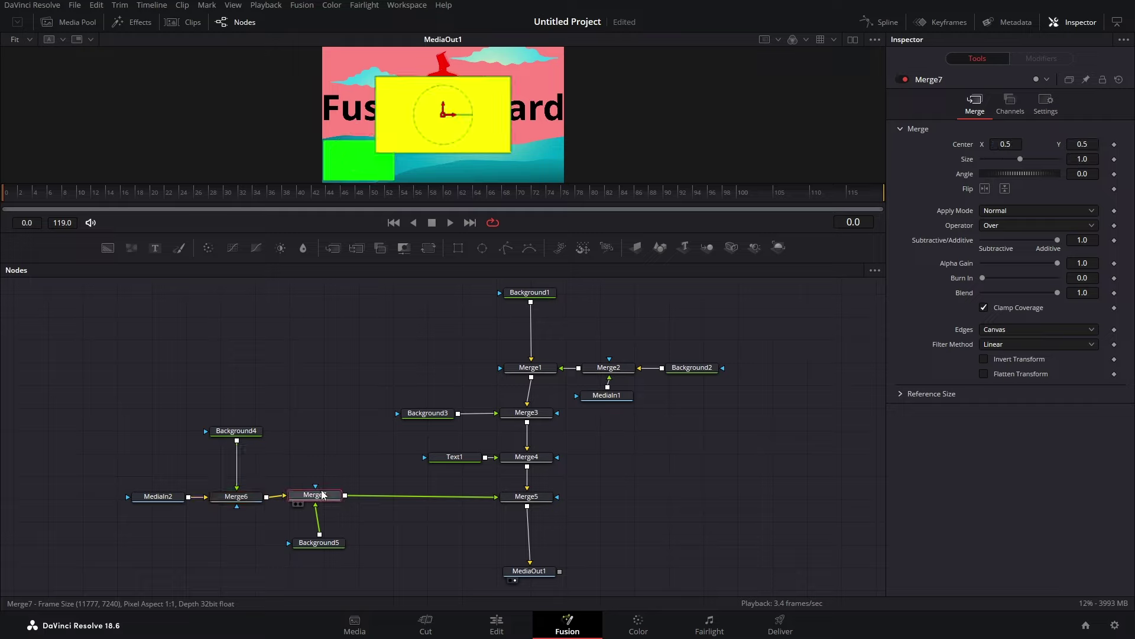
drag(445, 117, 495, 121)
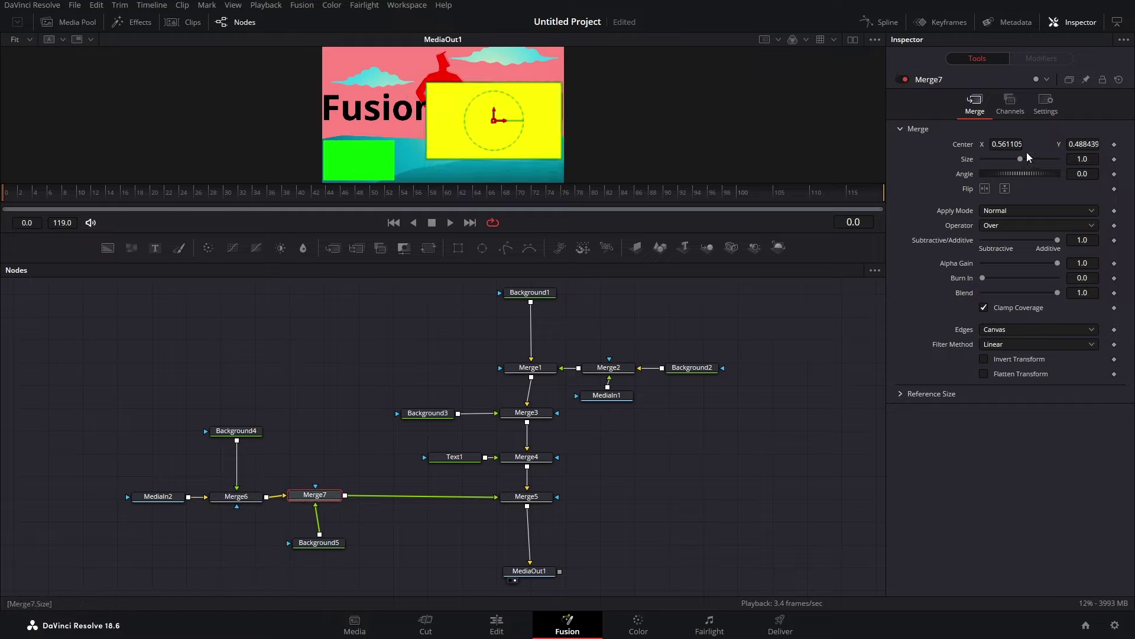
drag(1021, 159, 1000, 160)
drag(512, 106, 538, 62)
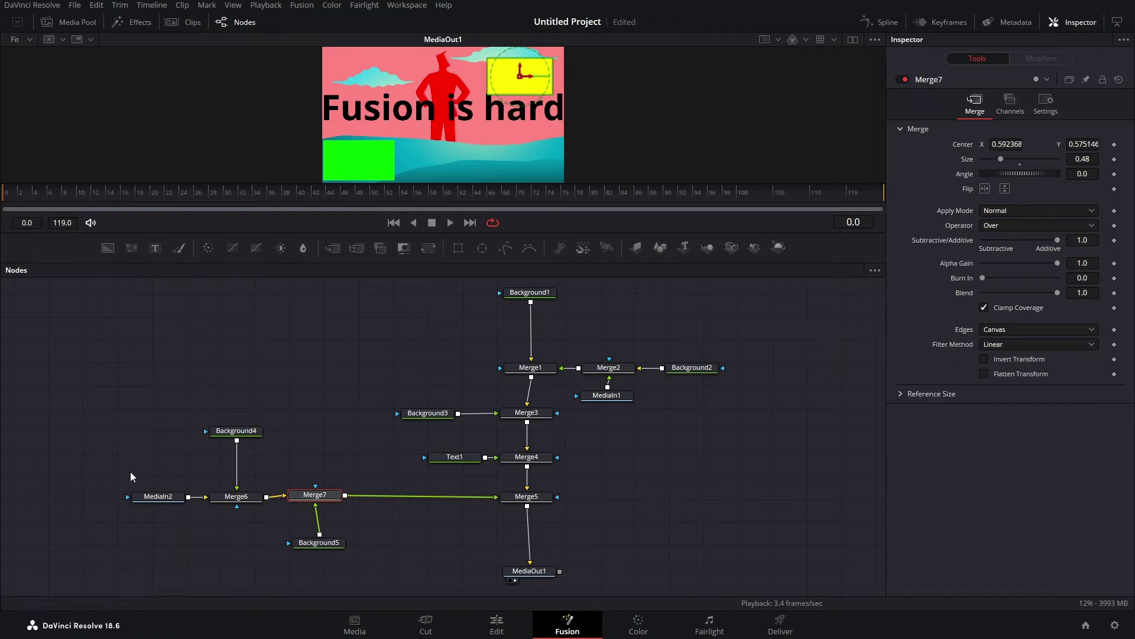
drag(115, 410, 328, 559)
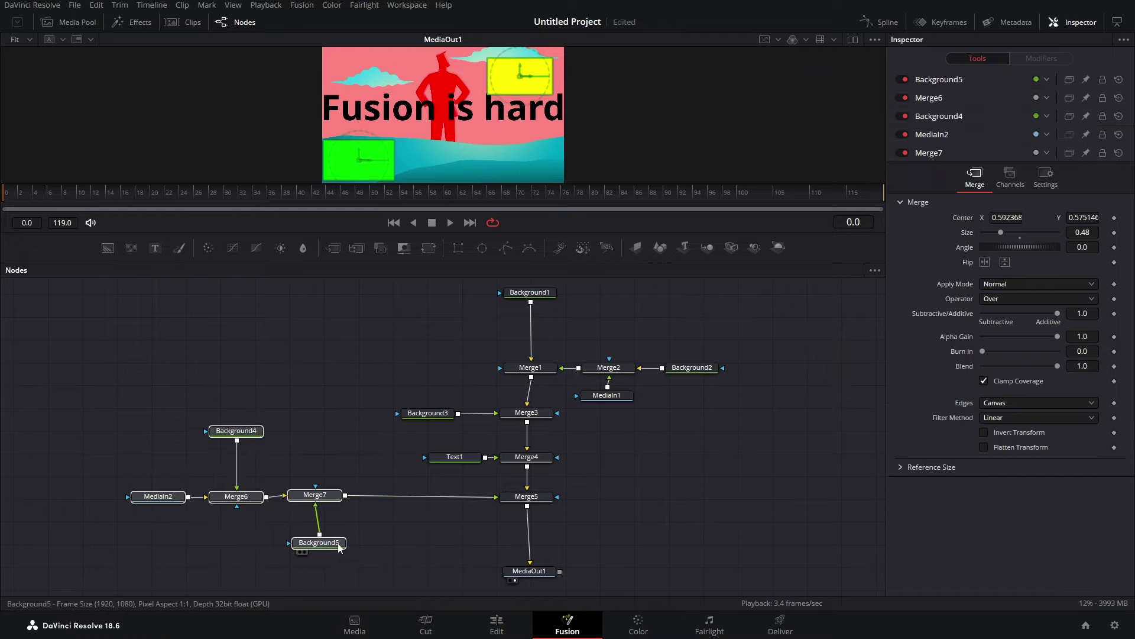
Set Merge5's landscape layer to Center Y 0.541 and Size 0.55
click(525, 500)
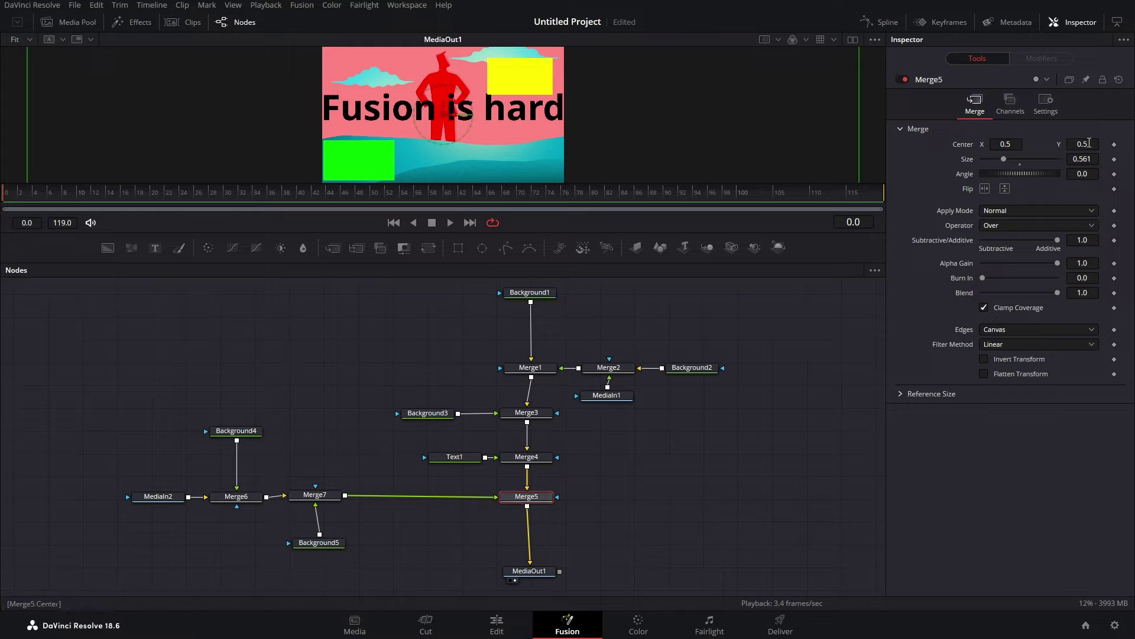
drag(1089, 144, 751, 143)
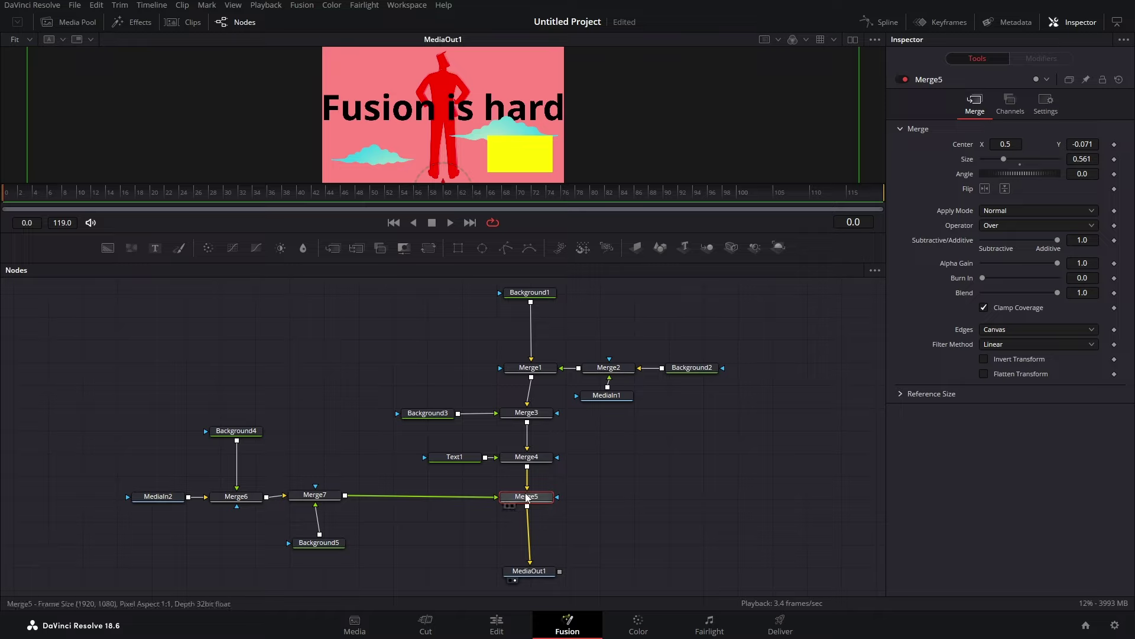
scroll(1090, 143, down, 6)
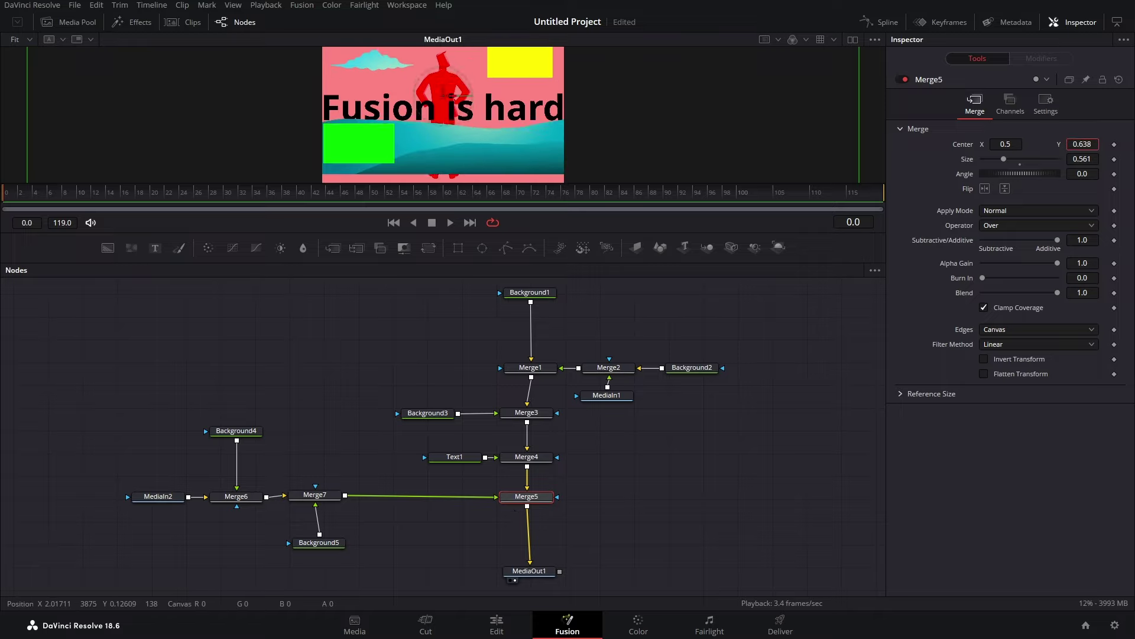
drag(1083, 144, 1118, 144)
mouse_move(1004, 159)
mouse_down()
mouse_move(1062, 161)
mouse_move(980, 170)
mouse_move(1003, 168)
mouse_up()
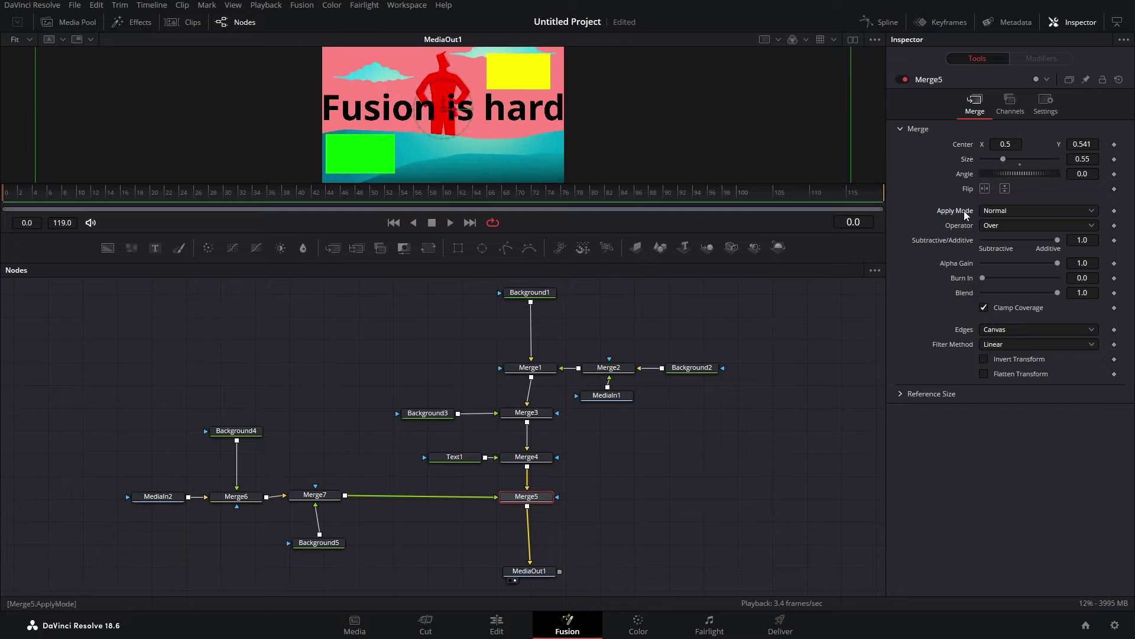
click(1006, 209)
click(1002, 240)
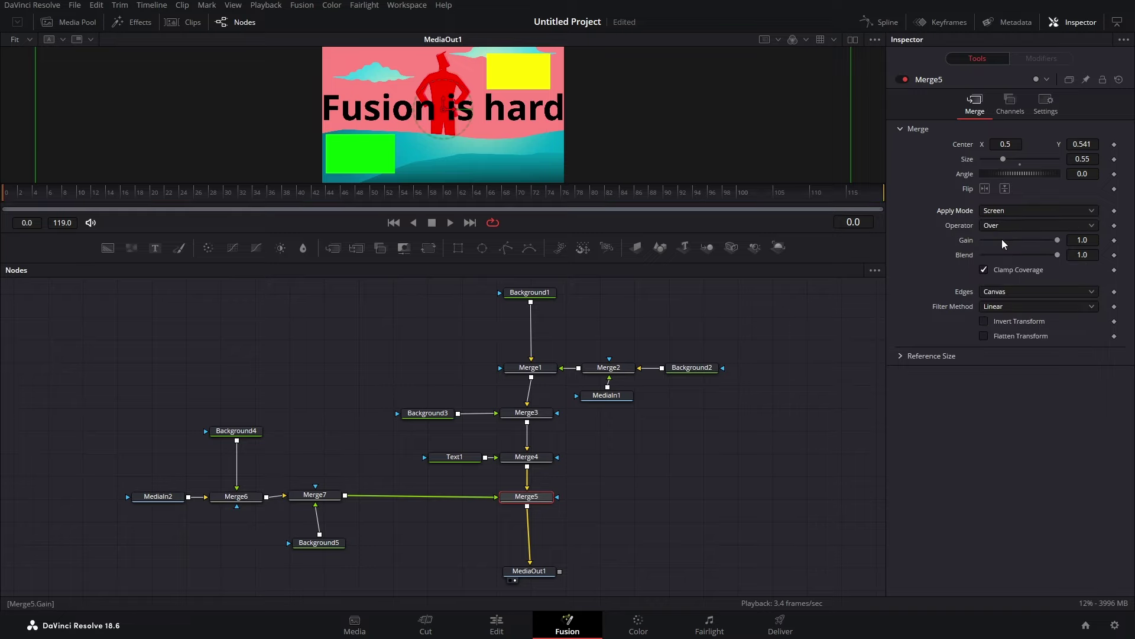
click(1007, 212)
click(1006, 226)
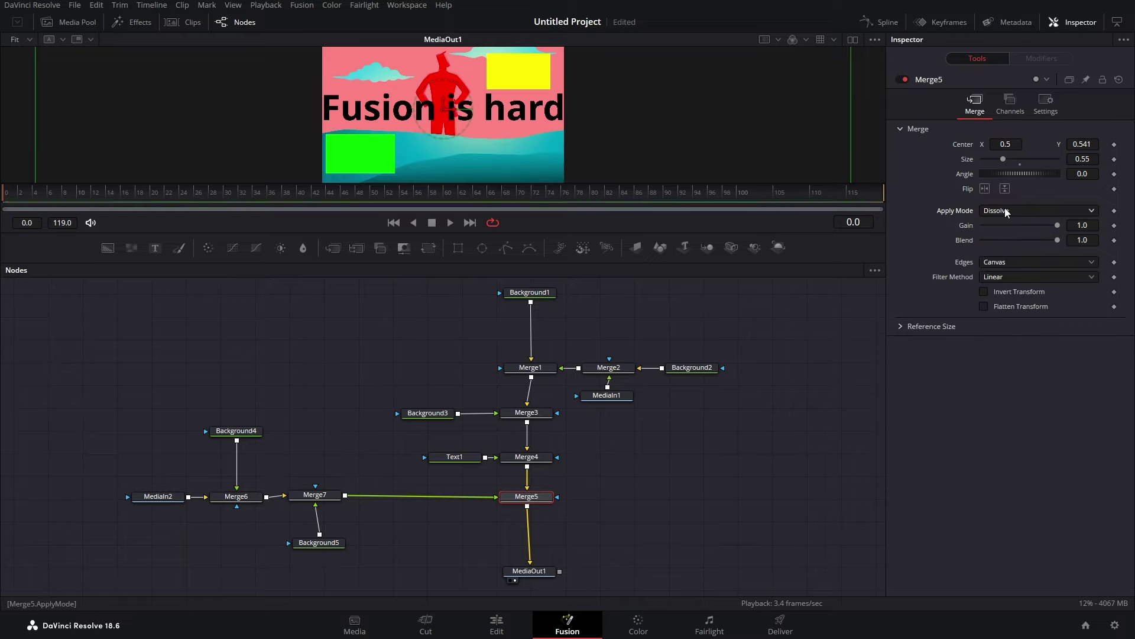
click(1006, 209)
click(1013, 269)
click(1010, 208)
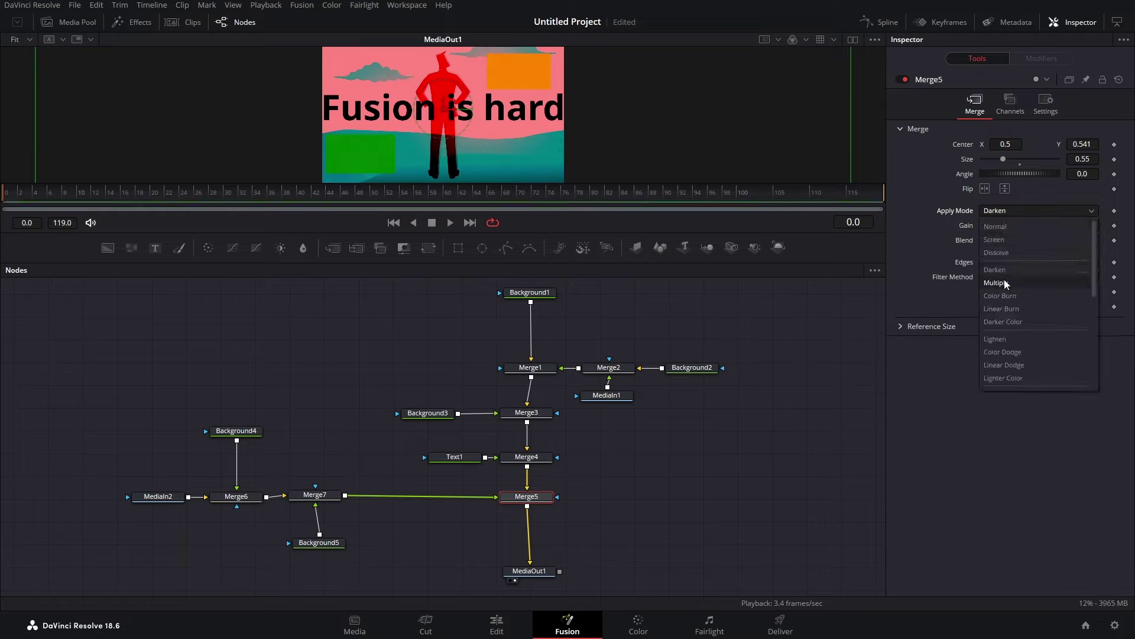
click(1011, 283)
click(997, 208)
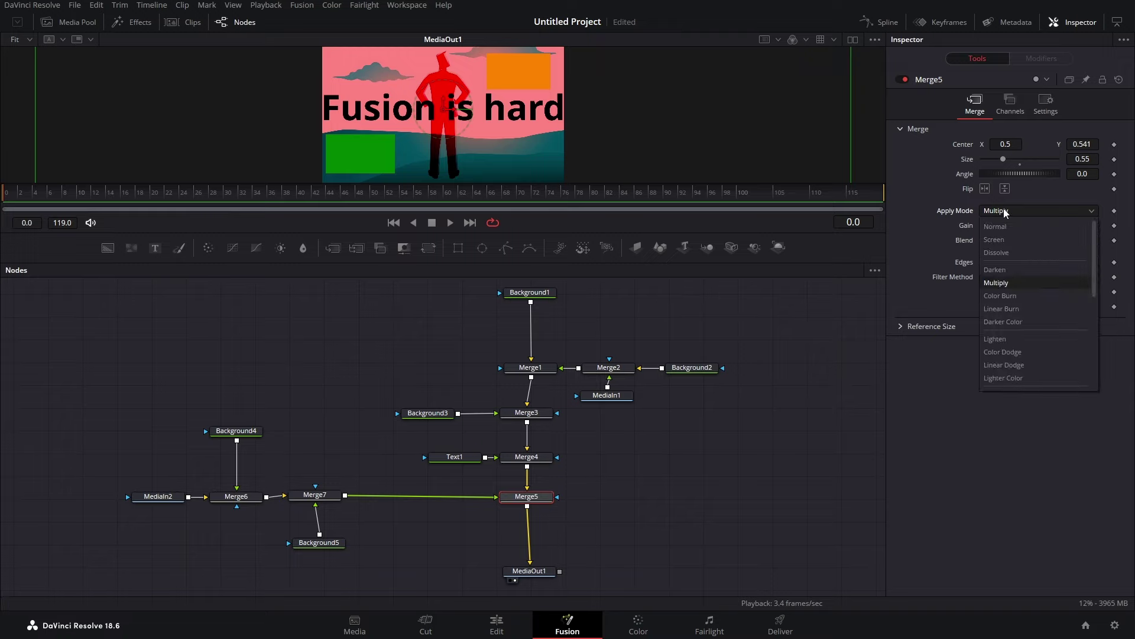
click(999, 226)
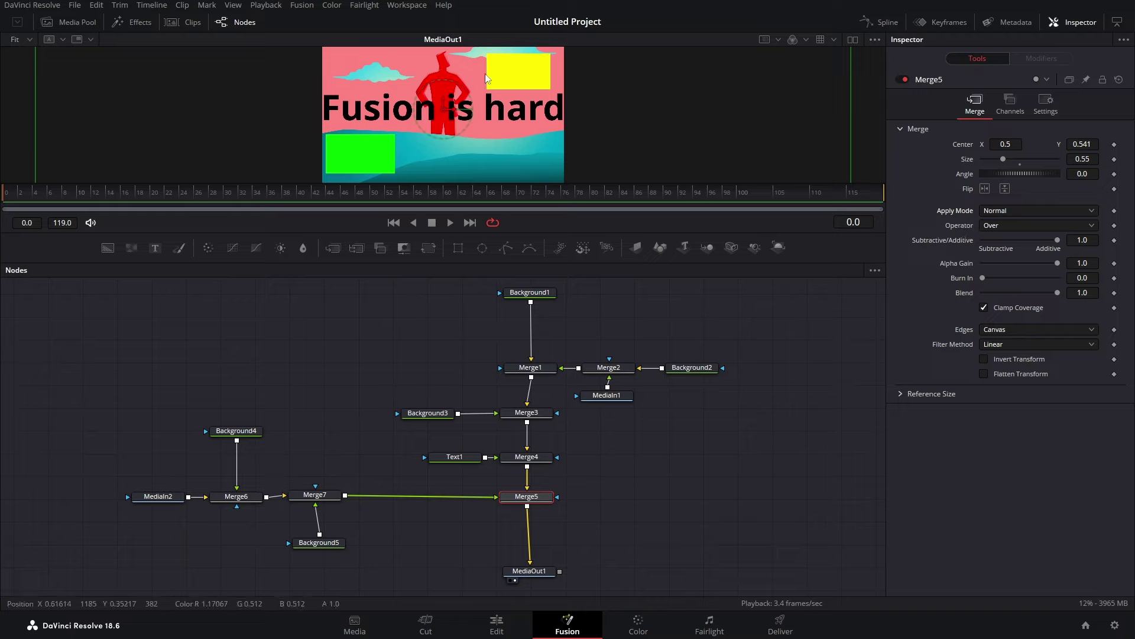
drag(143, 409, 340, 555)
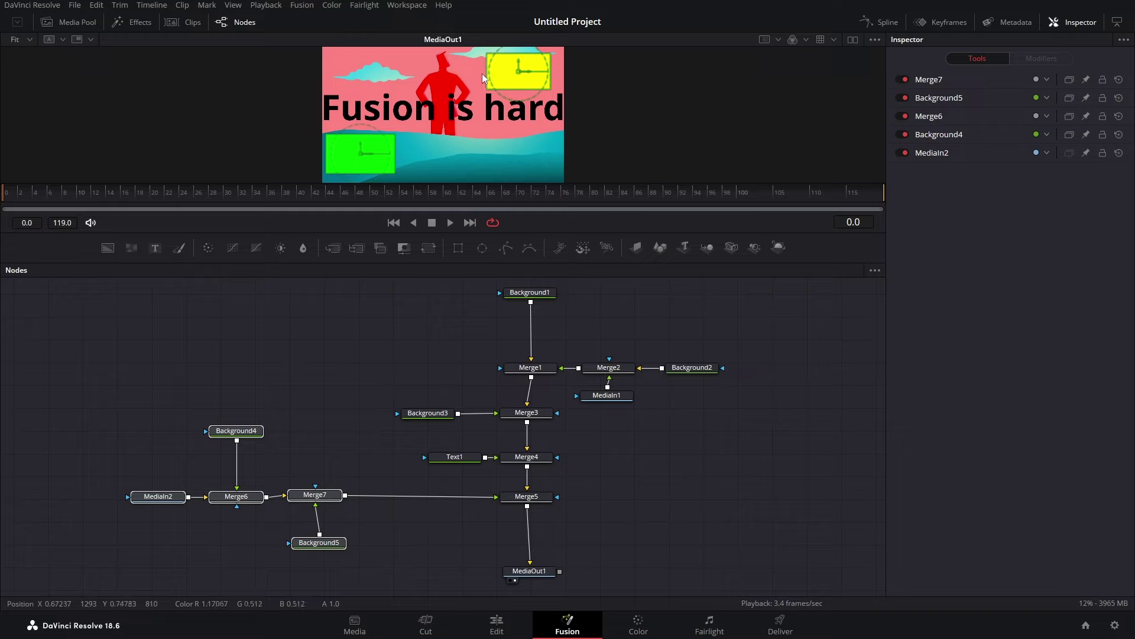
drag(785, 475, 402, 334)
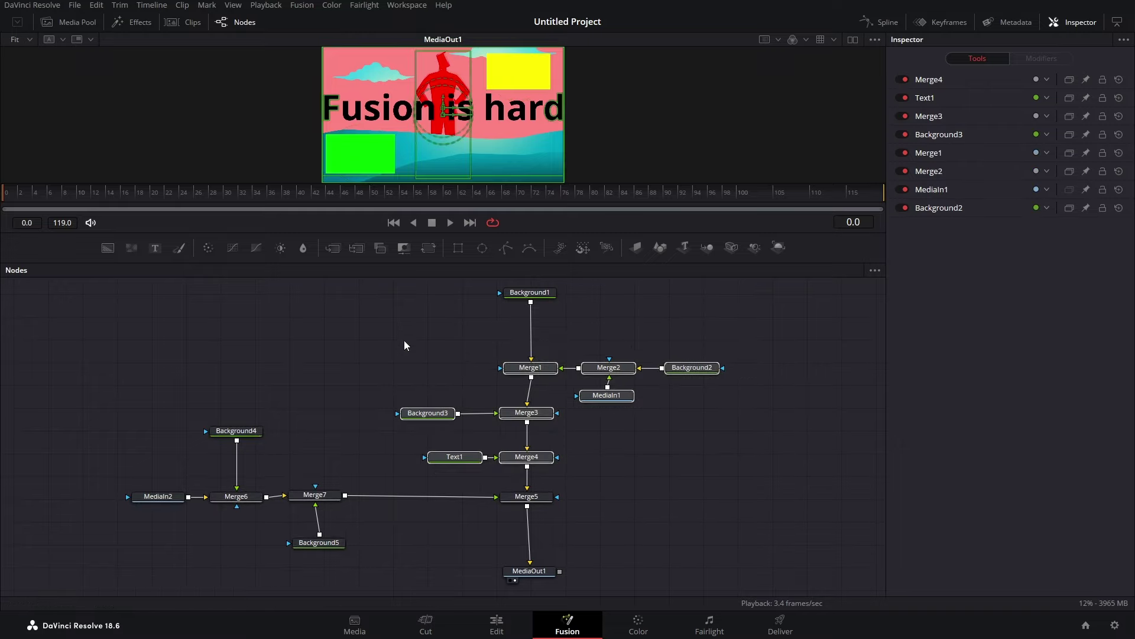
click(534, 502)
click(1035, 222)
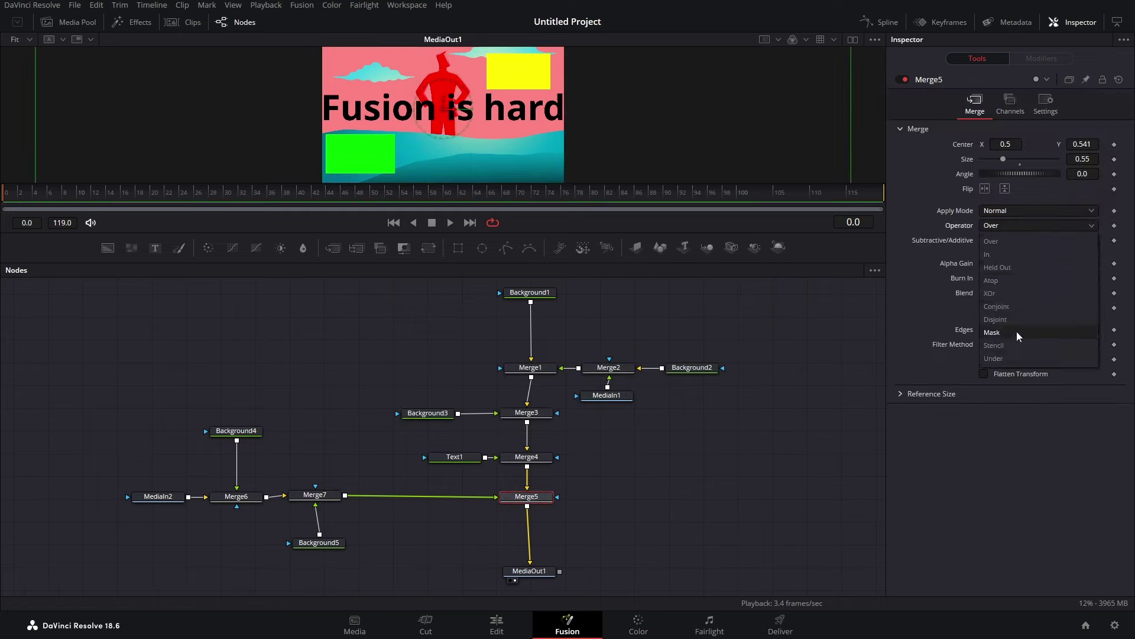
click(1003, 359)
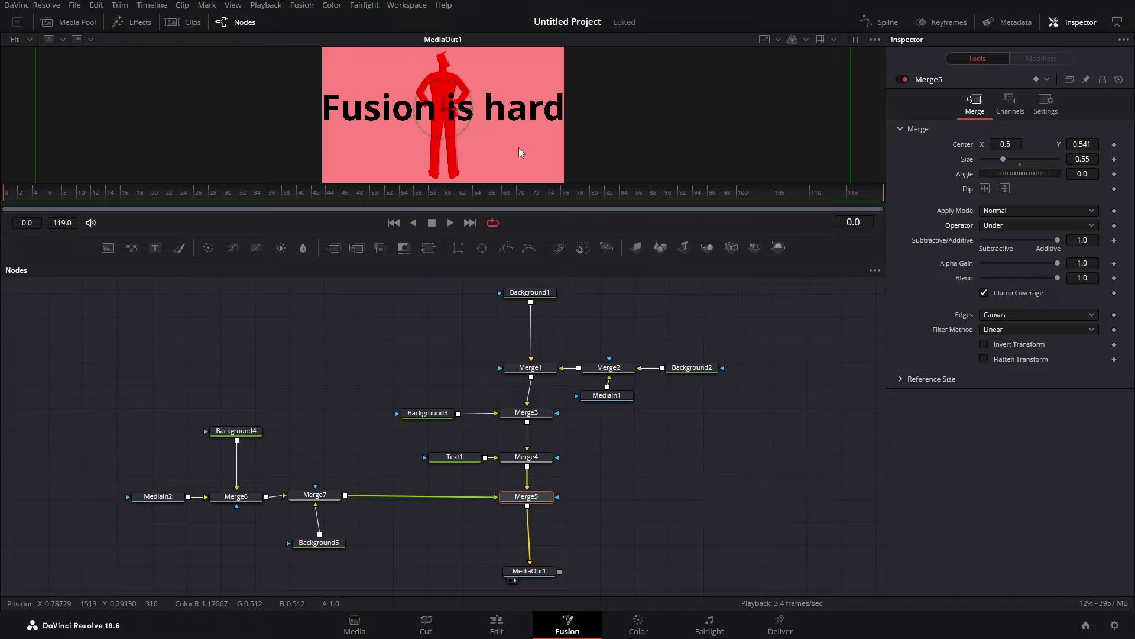
click(532, 292)
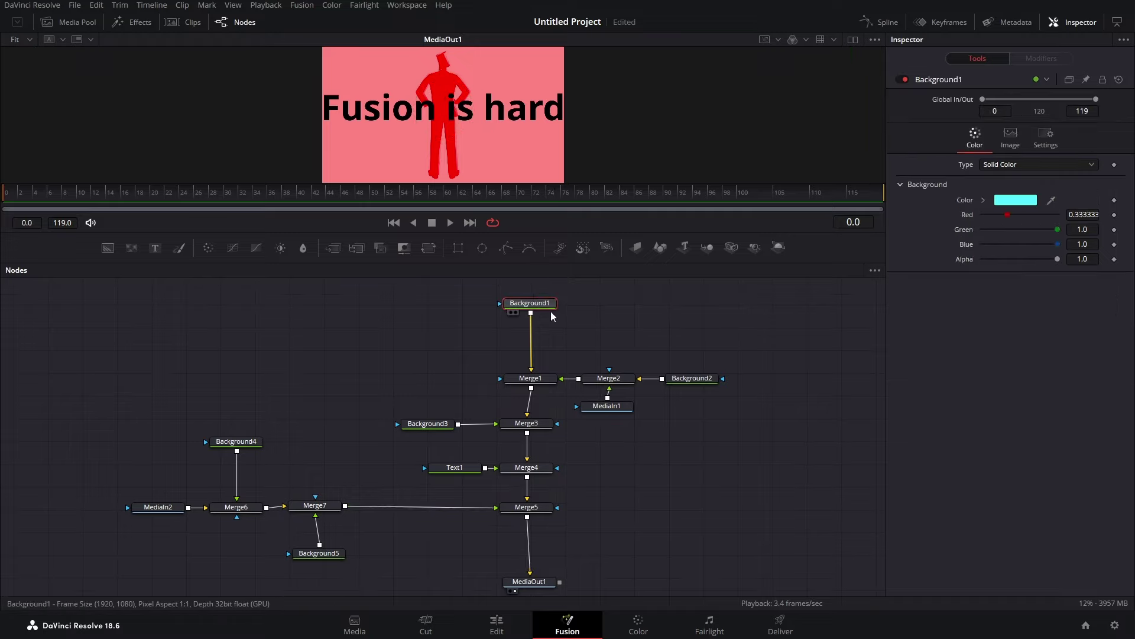
click(539, 381)
click(540, 426)
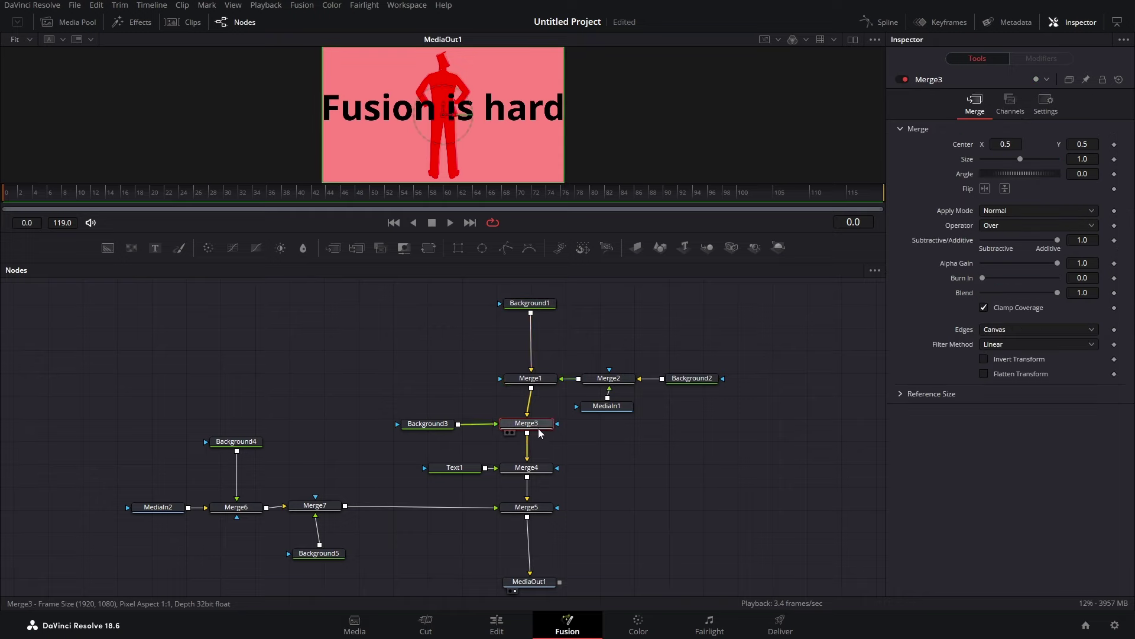
click(532, 469)
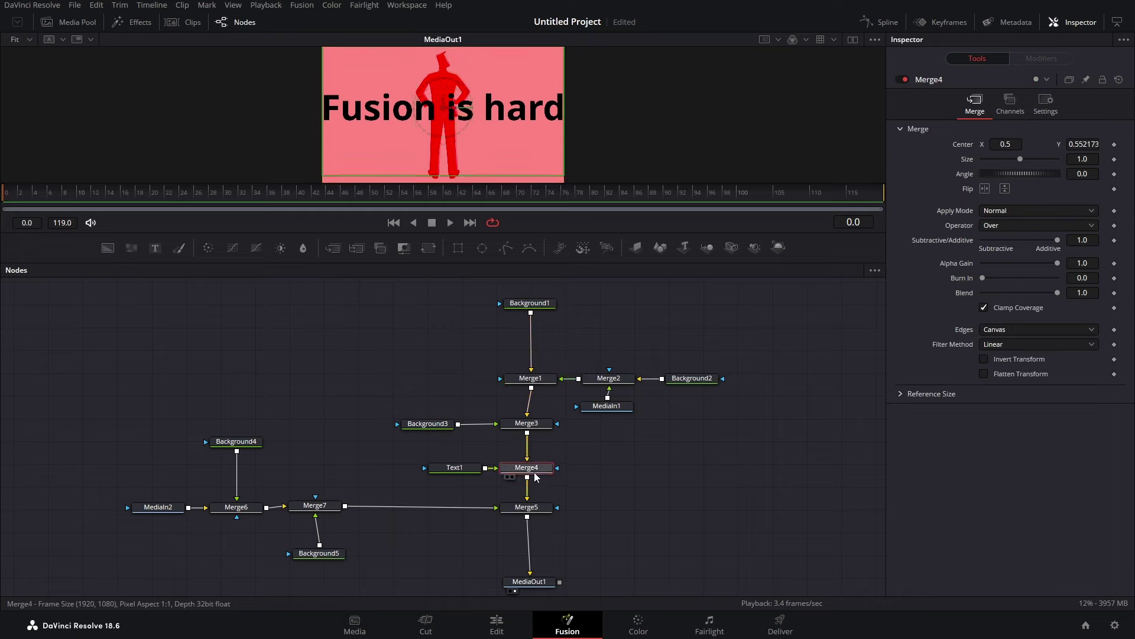
click(527, 509)
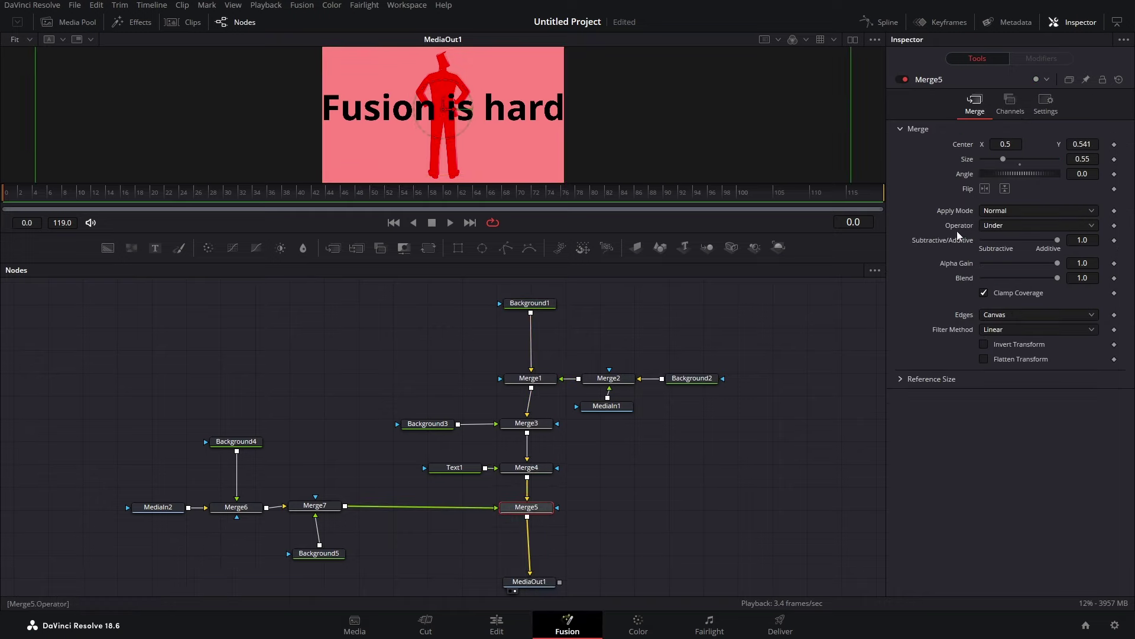
click(1024, 225)
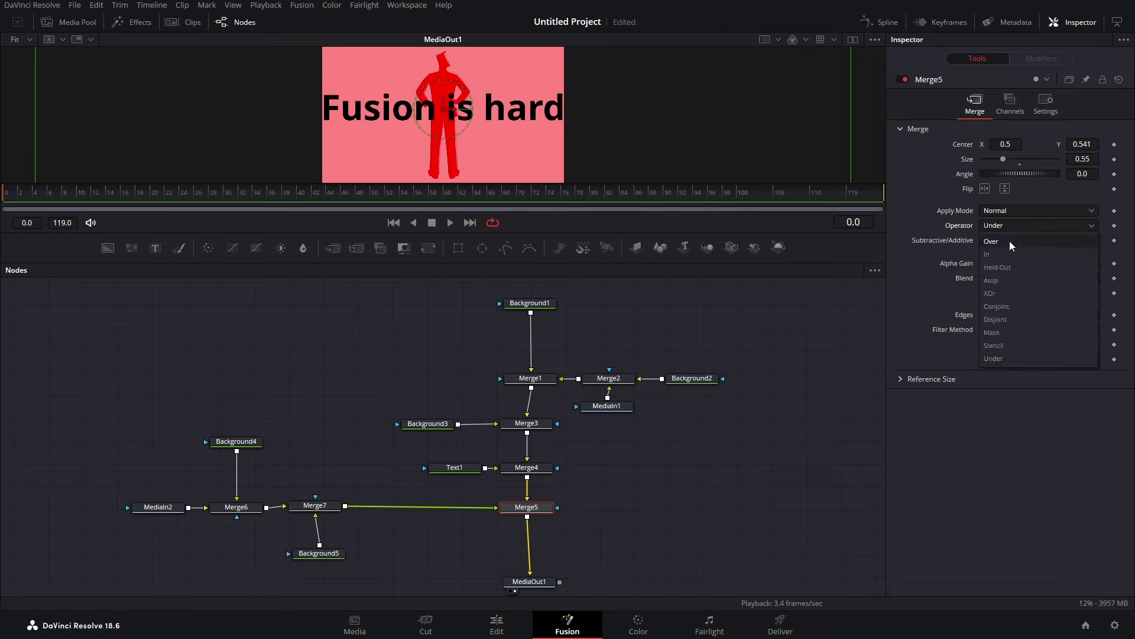
click(1009, 240)
click(1010, 225)
click(1005, 254)
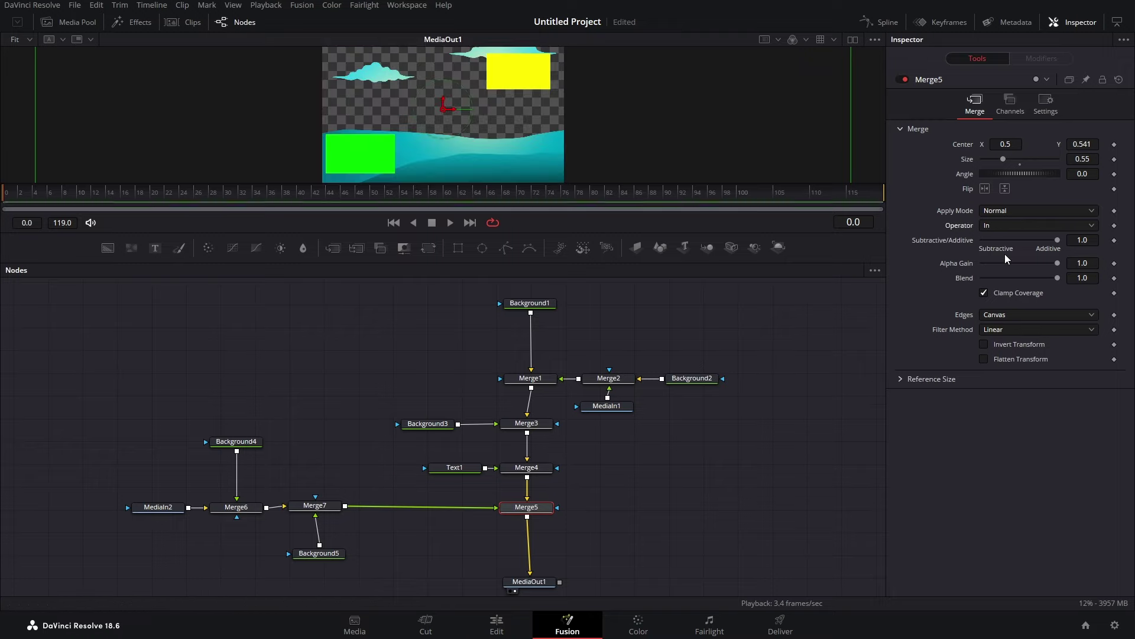
click(1010, 226)
click(1005, 266)
click(1010, 226)
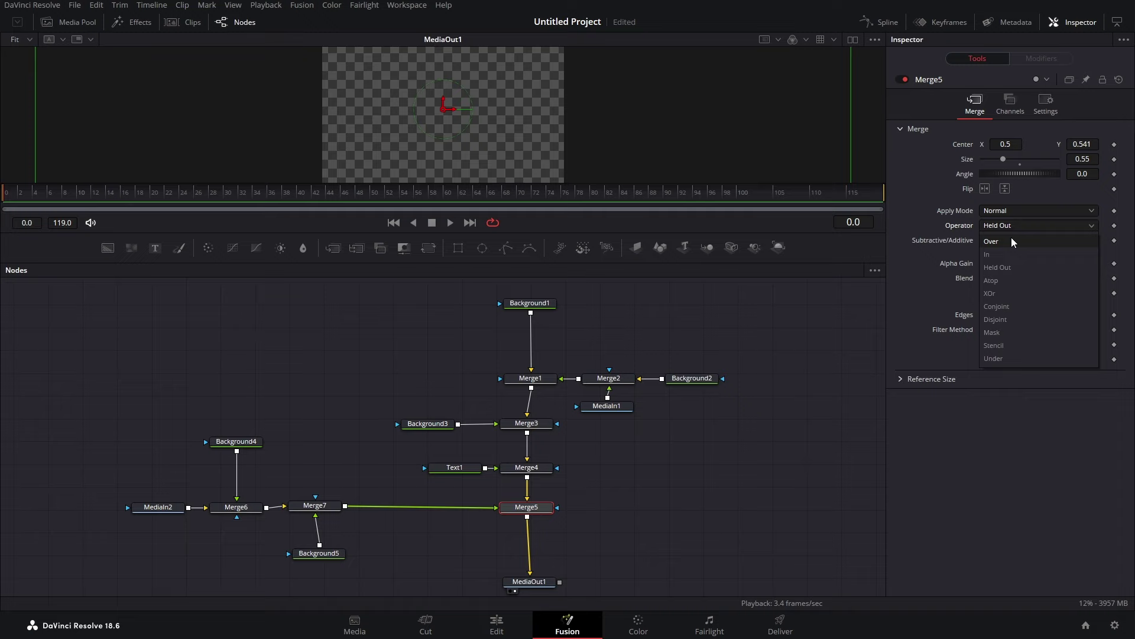
click(1002, 282)
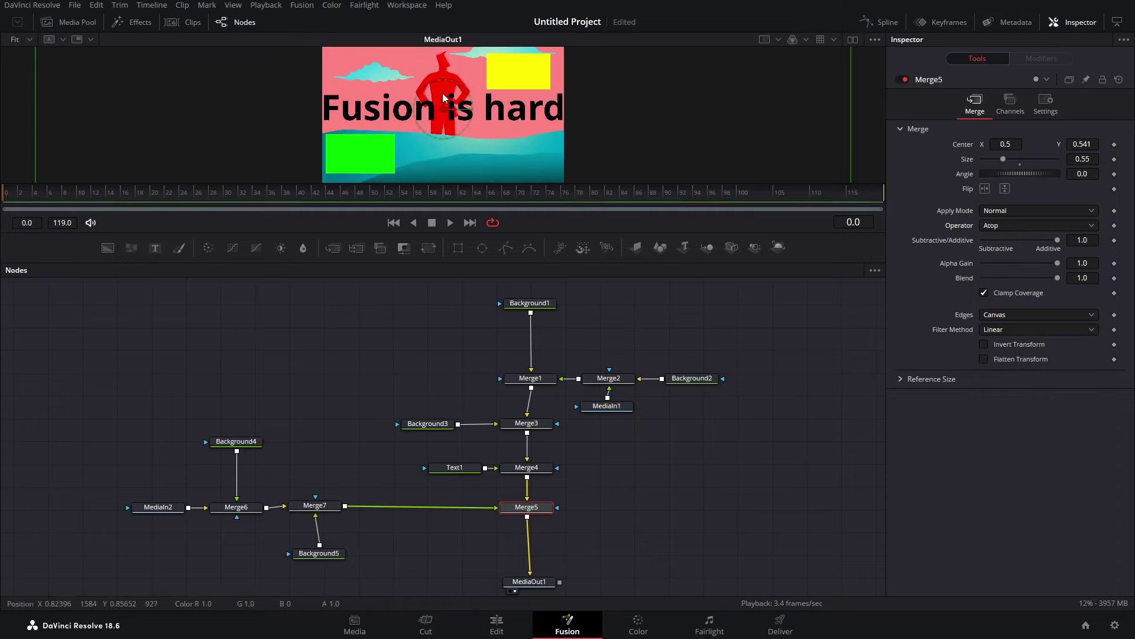
click(1013, 228)
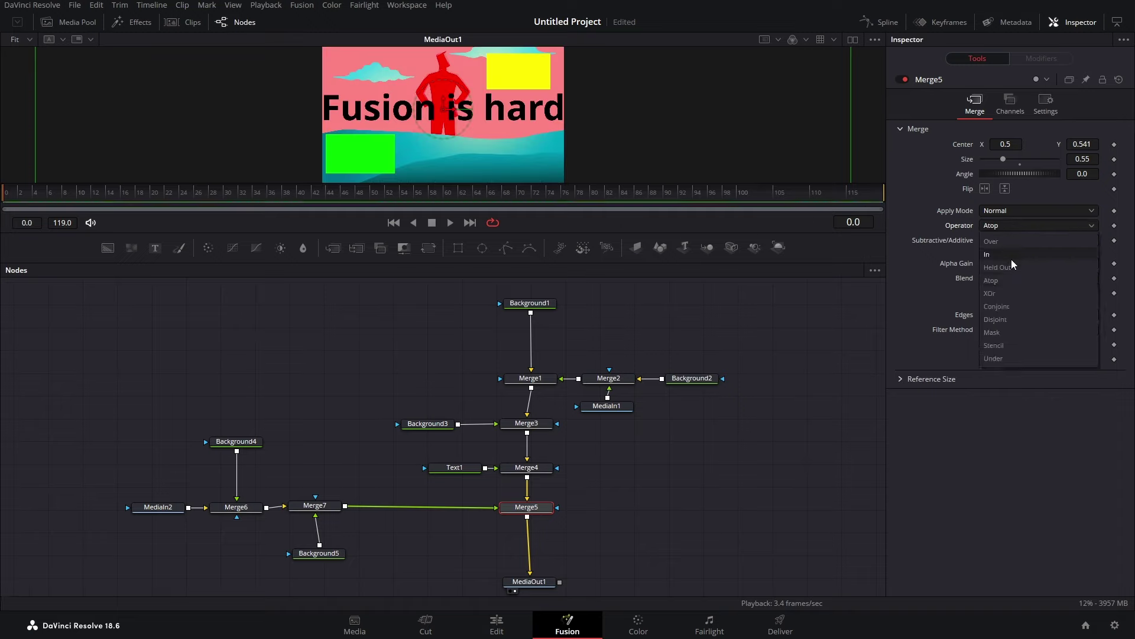
click(1013, 305)
click(1010, 226)
click(1020, 308)
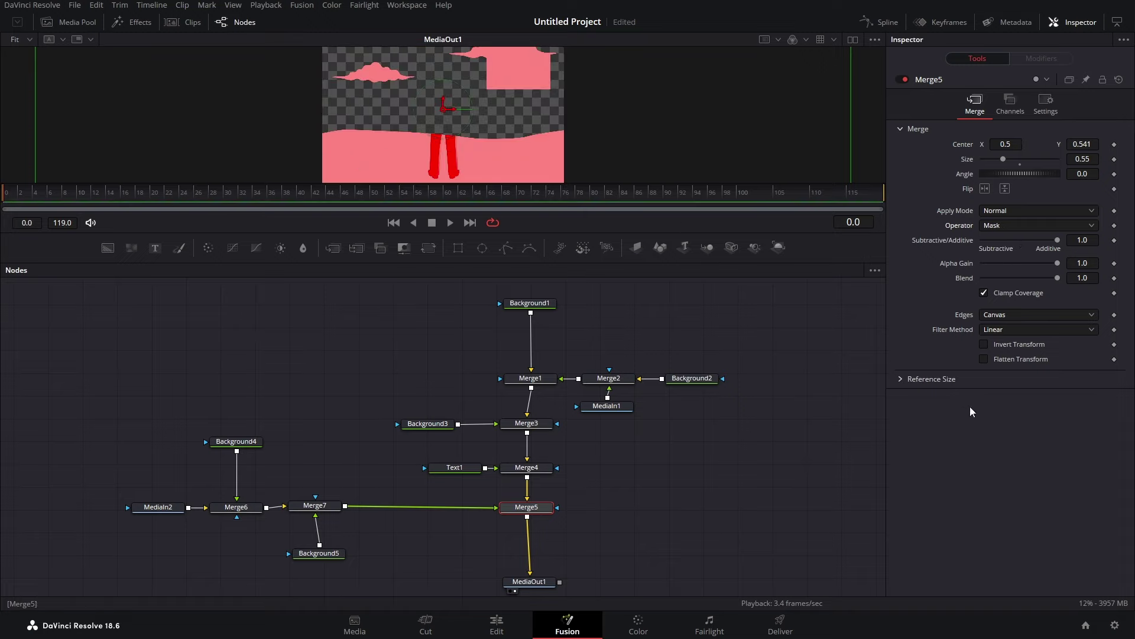
click(1009, 223)
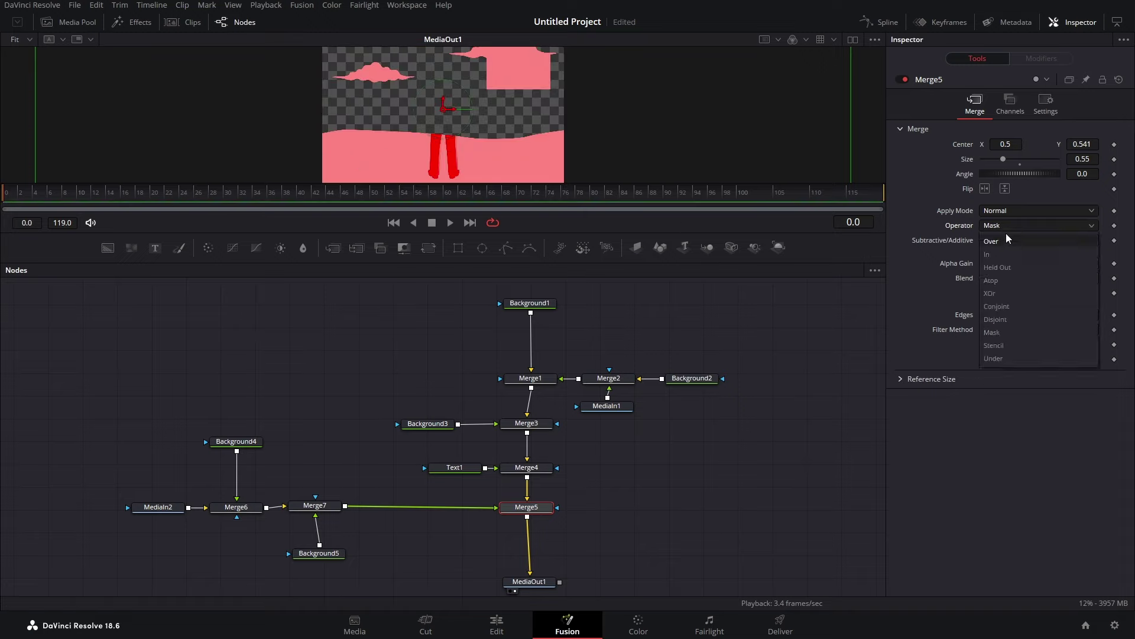
click(1007, 240)
Move the landscape branch, Text1 and Background3 left, and the Merge2/MediaIn1/Background2 group right
drag(371, 459, 340, 435)
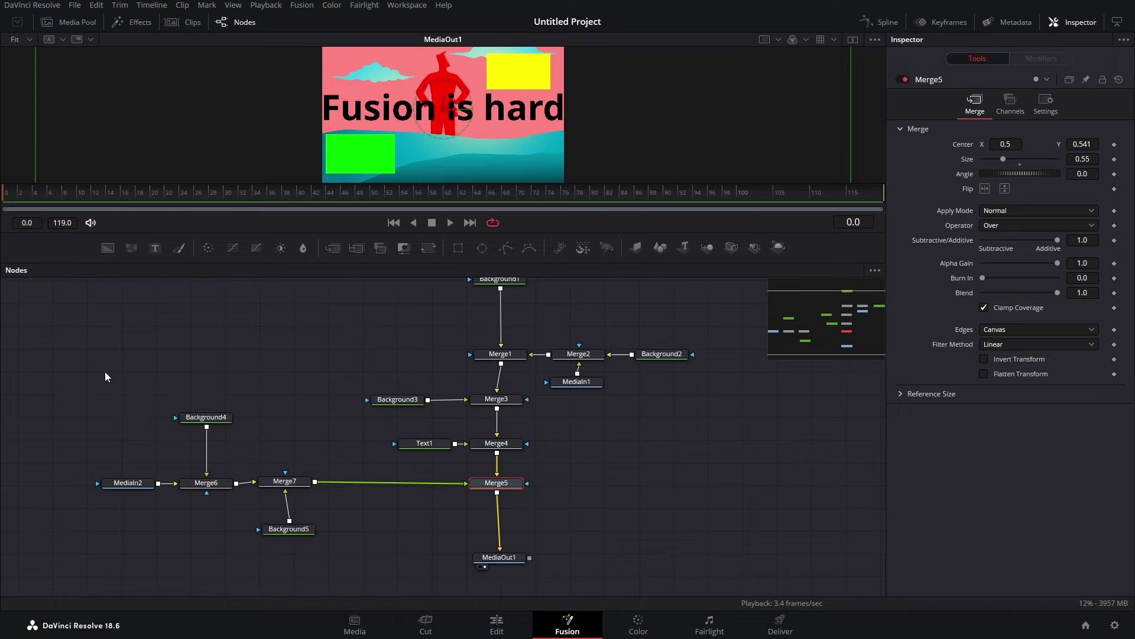
drag(97, 367, 329, 552)
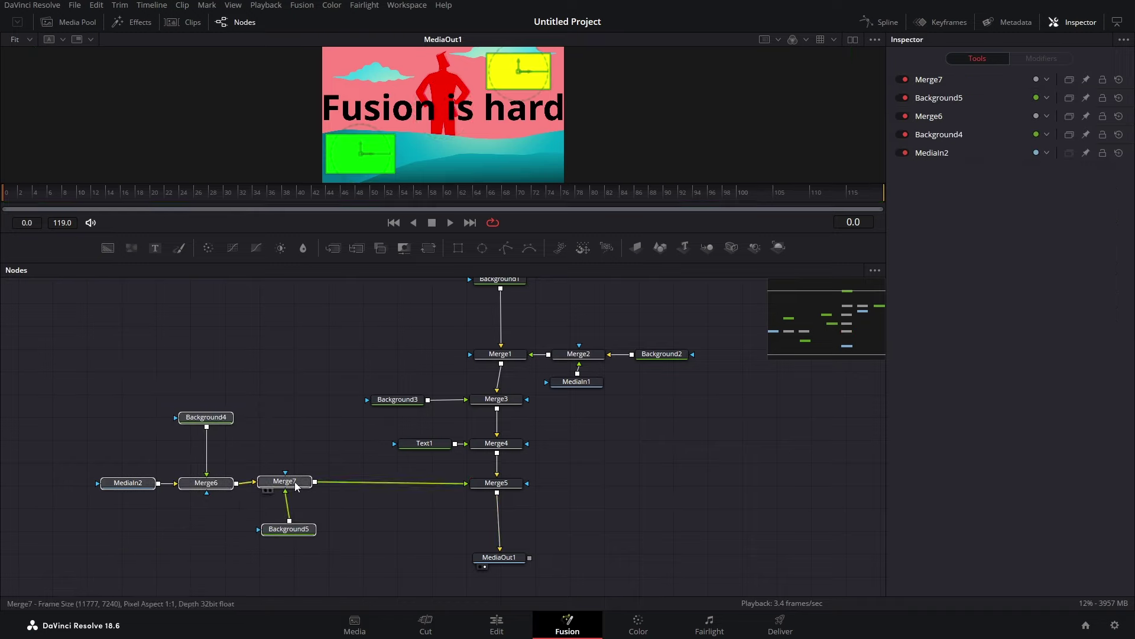
drag(296, 487, 247, 484)
drag(424, 444, 373, 442)
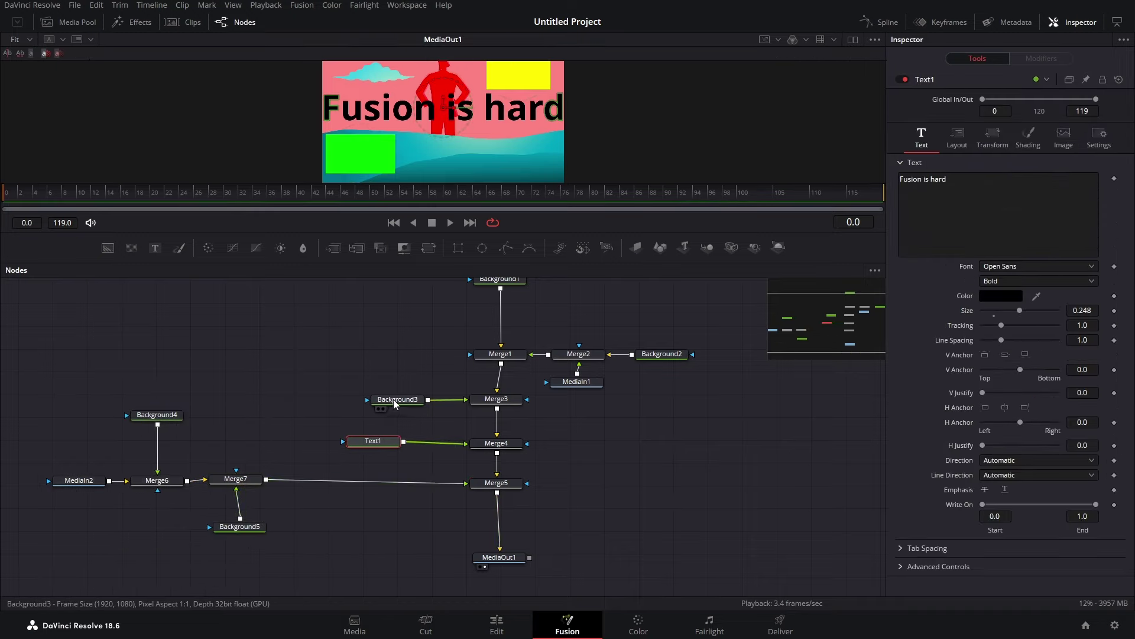
drag(396, 401, 355, 401)
drag(599, 309, 678, 401)
drag(584, 383, 628, 382)
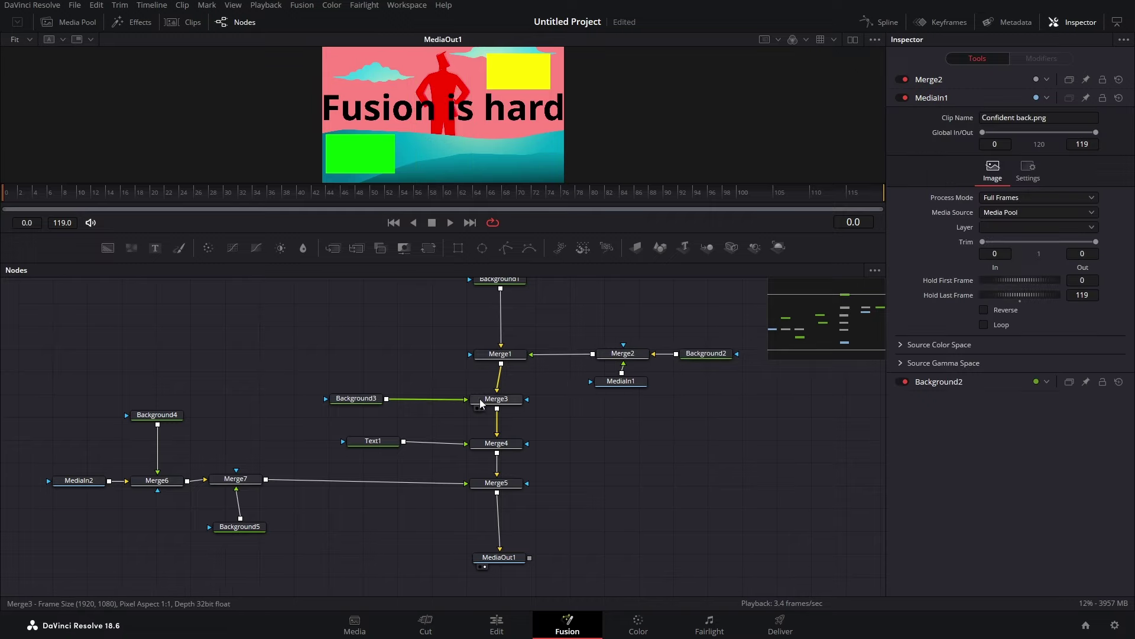
click(496, 485)
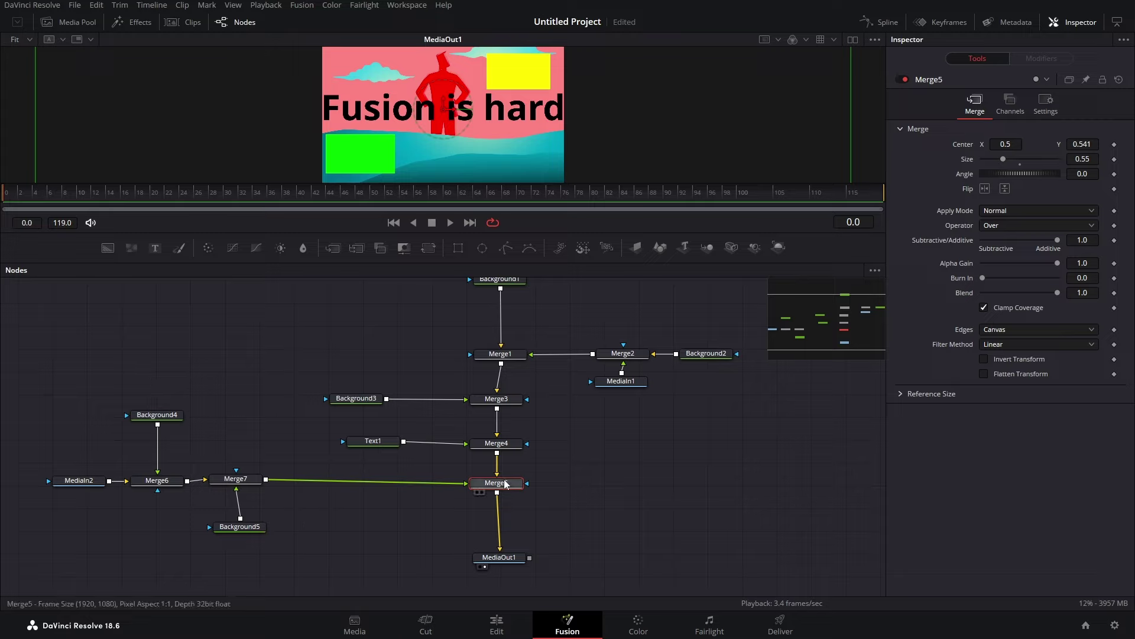
Insert a Transform node after Merge7 and shift the box branch left to make room
click(244, 482)
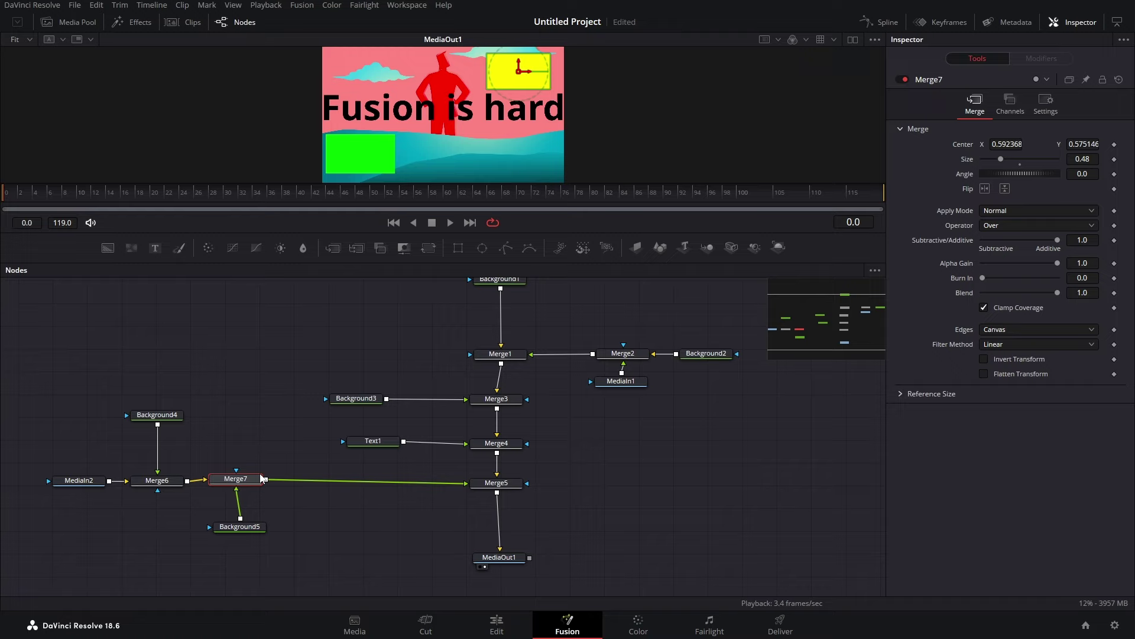
key(shift+space)
text(dr)
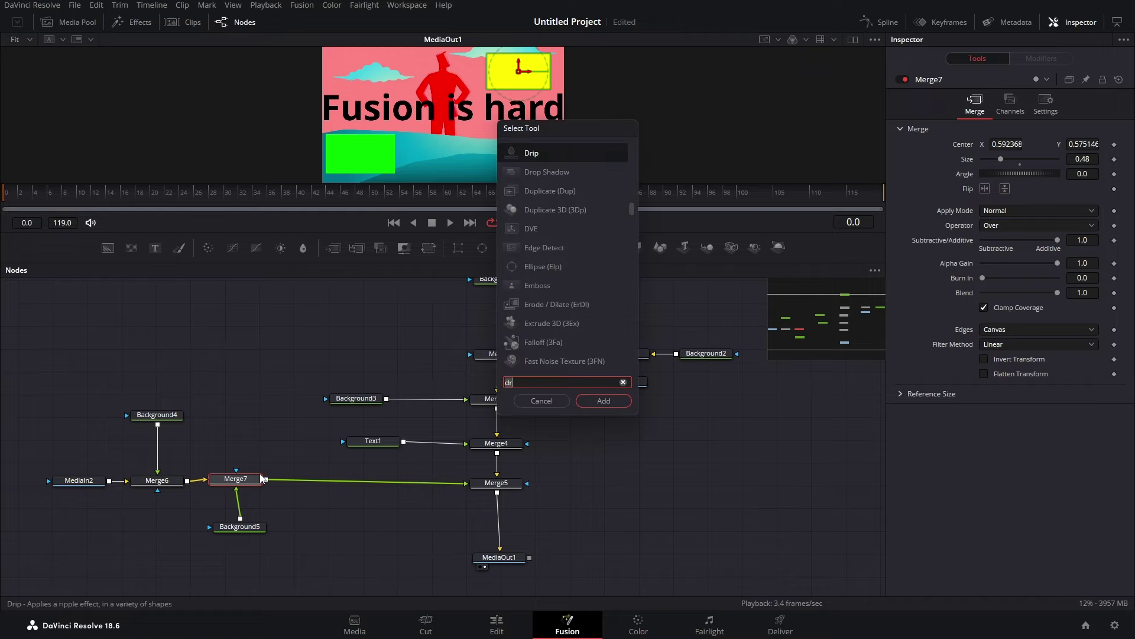
key(BackSpace)
key(BackSpace)
text(tr)
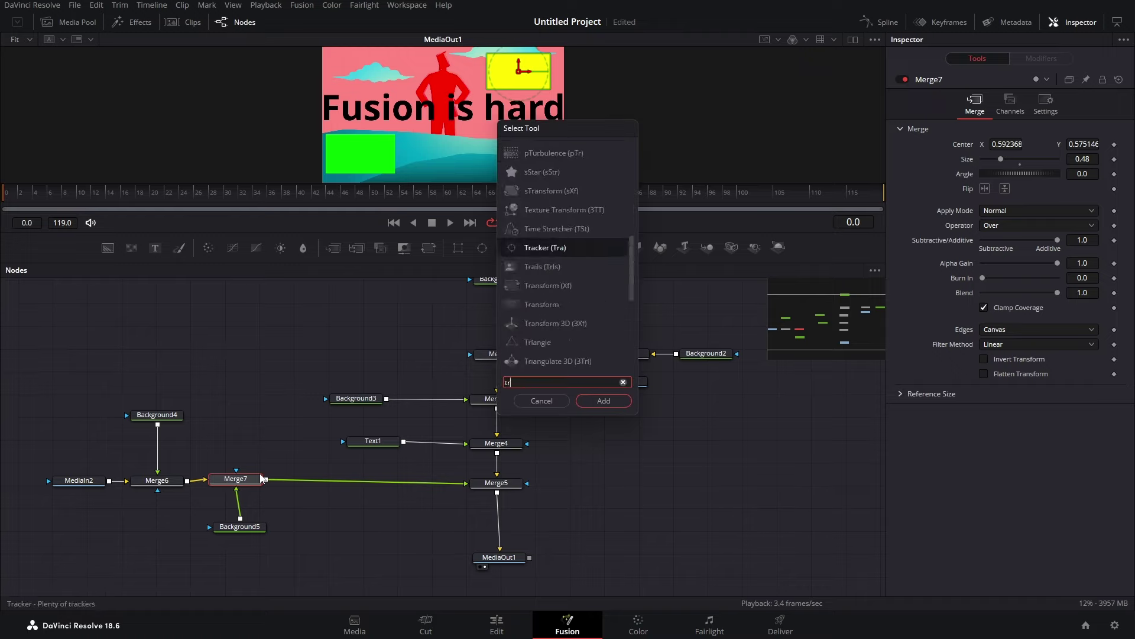
text(ans)
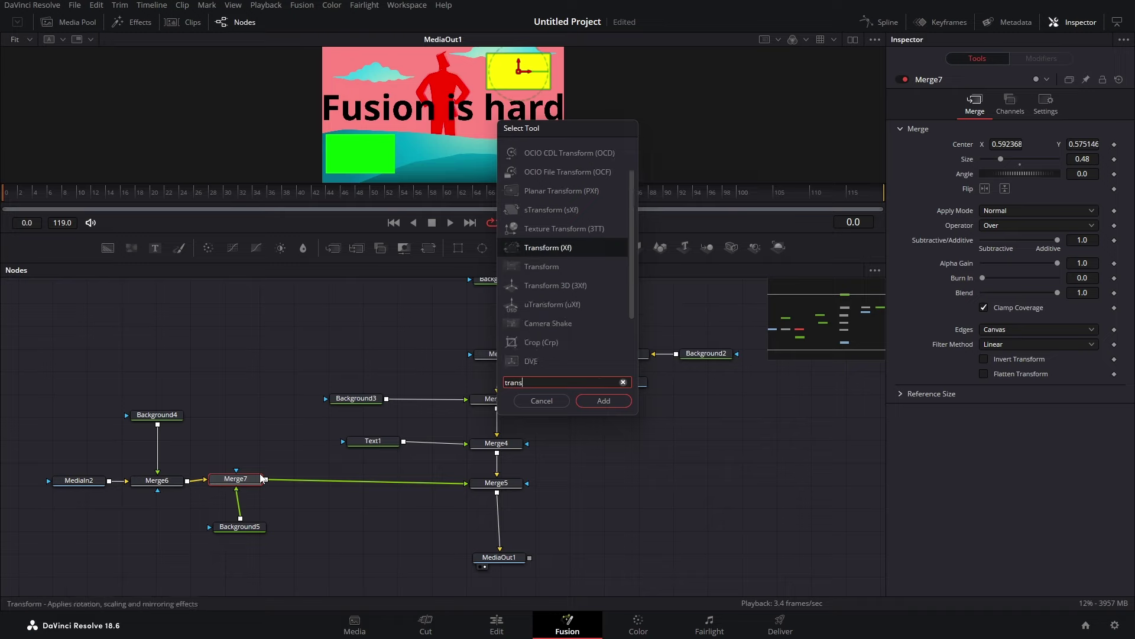
key(Return)
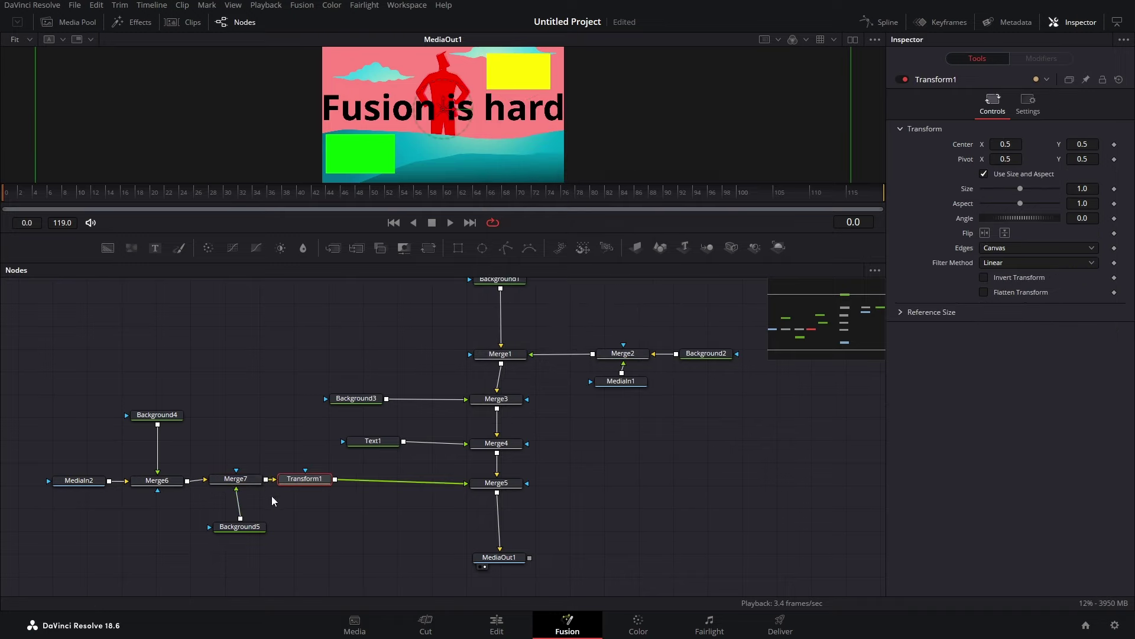
drag(325, 488, 354, 488)
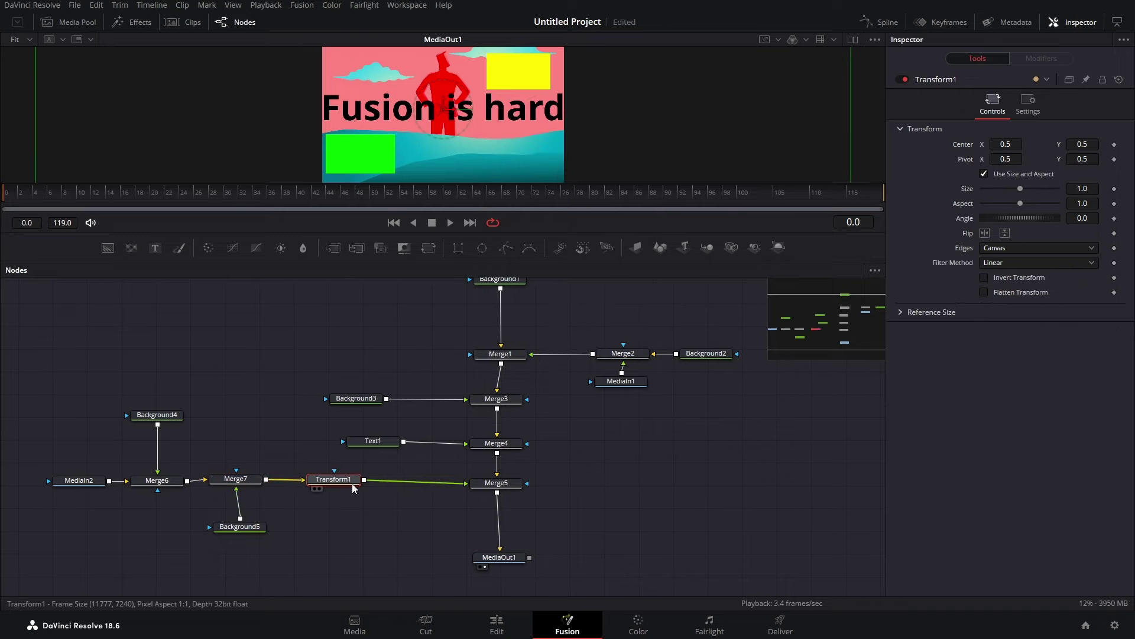
drag(94, 371, 268, 572)
drag(242, 485, 207, 481)
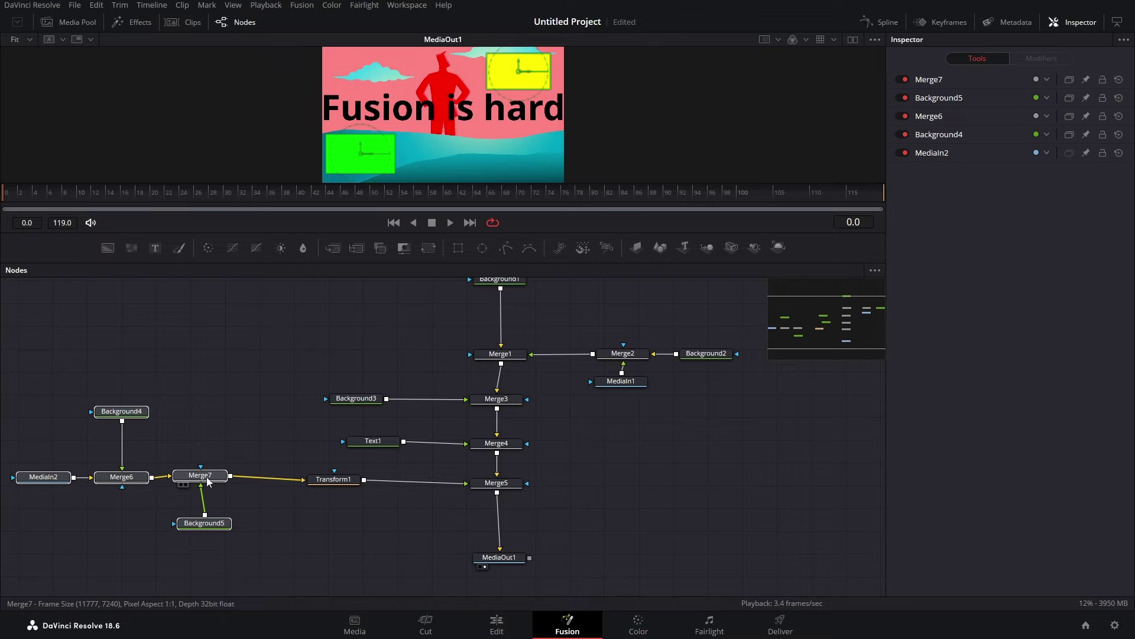
Set Transform1 to Center X 0.465, Size 1.19, Aspect 1.38 and Angle 23.5
click(325, 481)
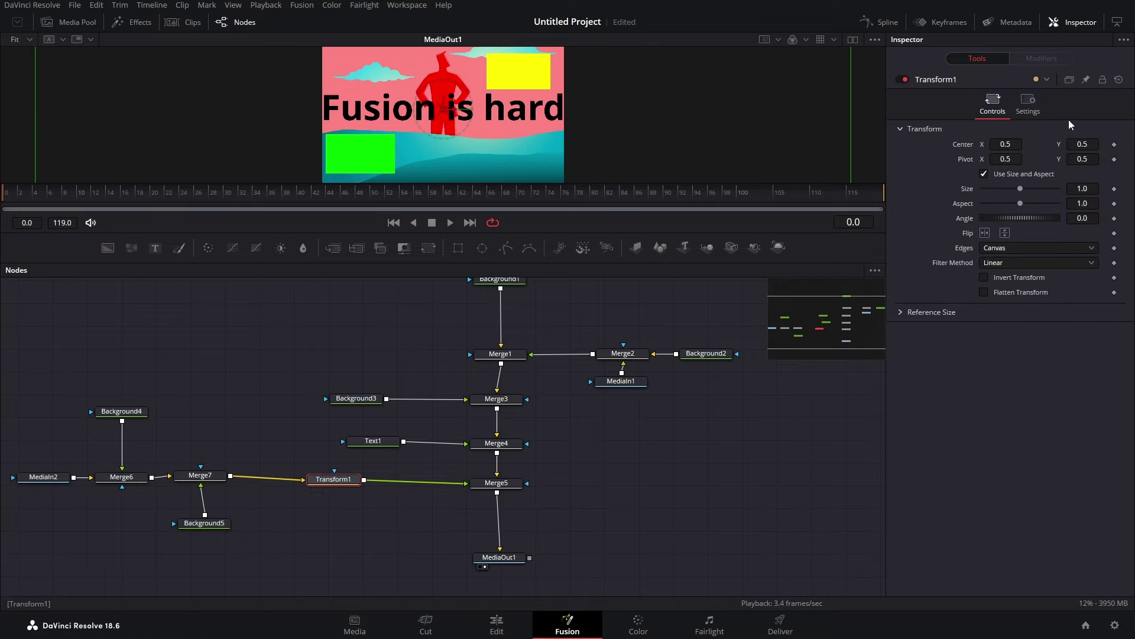
mouse_move(1006, 144)
mouse_down()
mouse_move(1051, 144)
mouse_move(916, 145)
mouse_move(1019, 144)
mouse_up()
drag(464, 110, 417, 110)
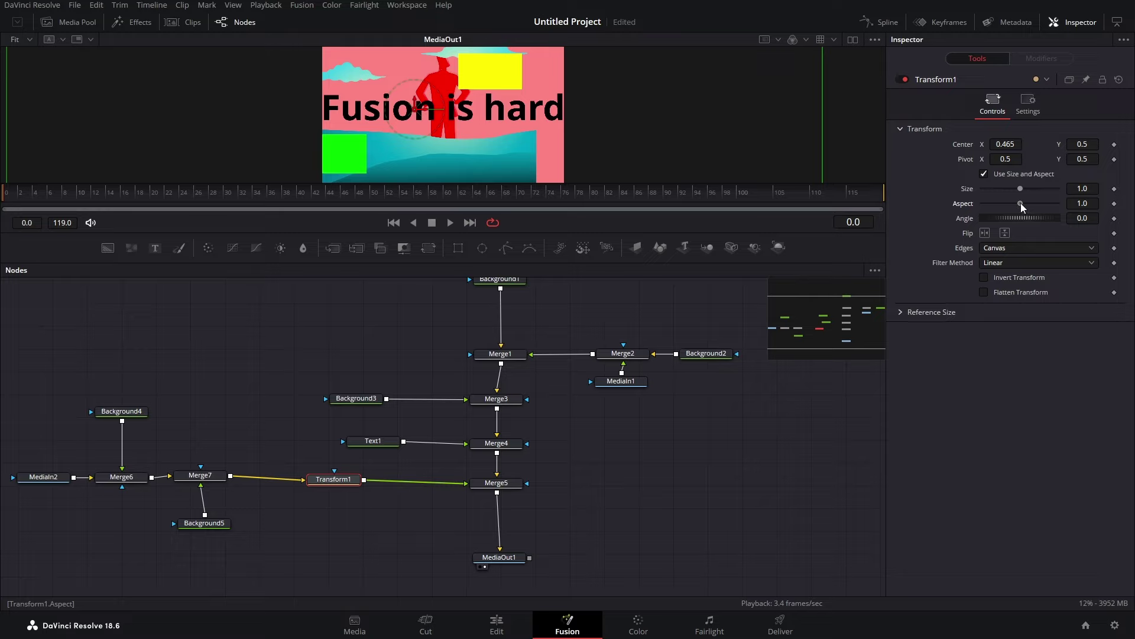
mouse_move(1021, 204)
mouse_down()
mouse_move(1023, 189)
mouse_move(1021, 218)
mouse_up()
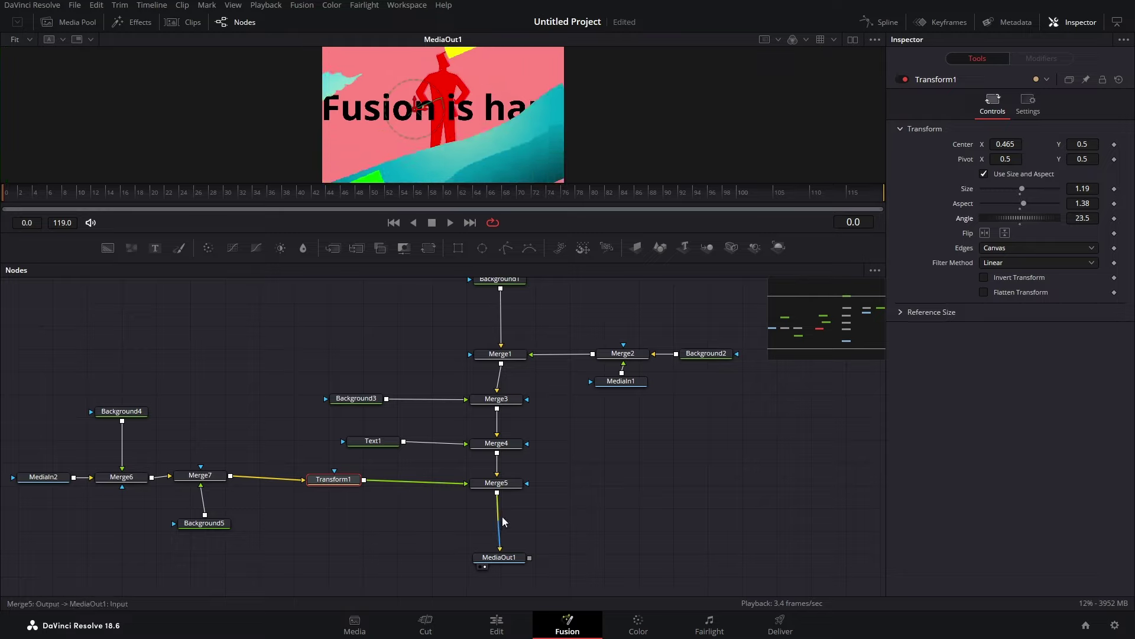
In Merge5, shift the boxes layer right, shrink it to about 0.27 and rotate it -23.5°
click(497, 483)
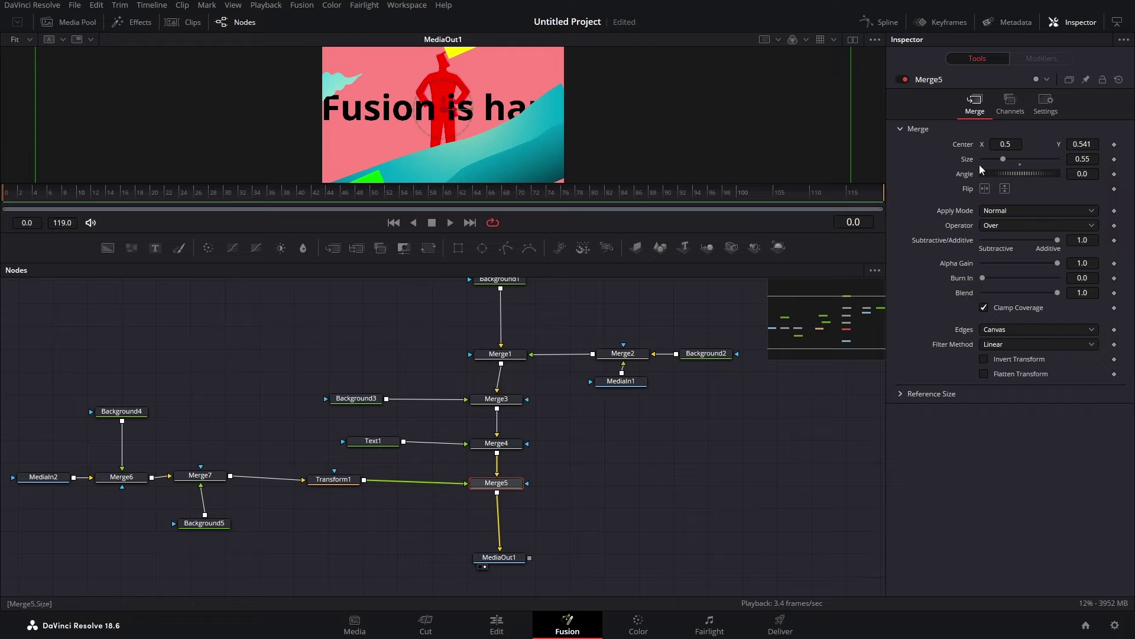
drag(444, 109, 494, 108)
drag(1003, 159, 995, 160)
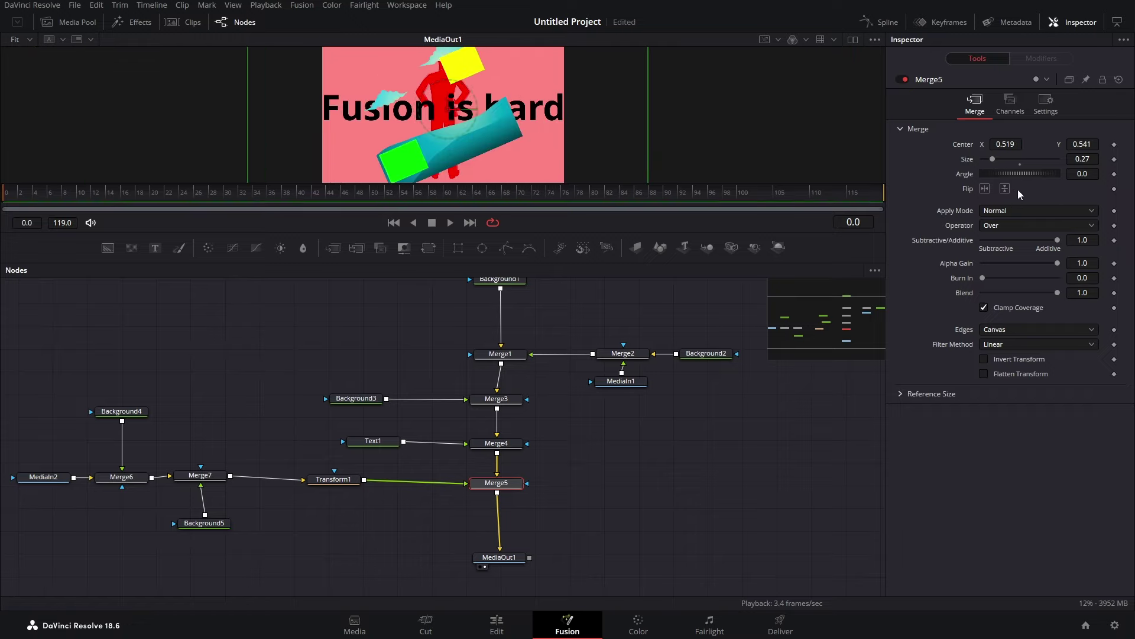
drag(1018, 174, 999, 174)
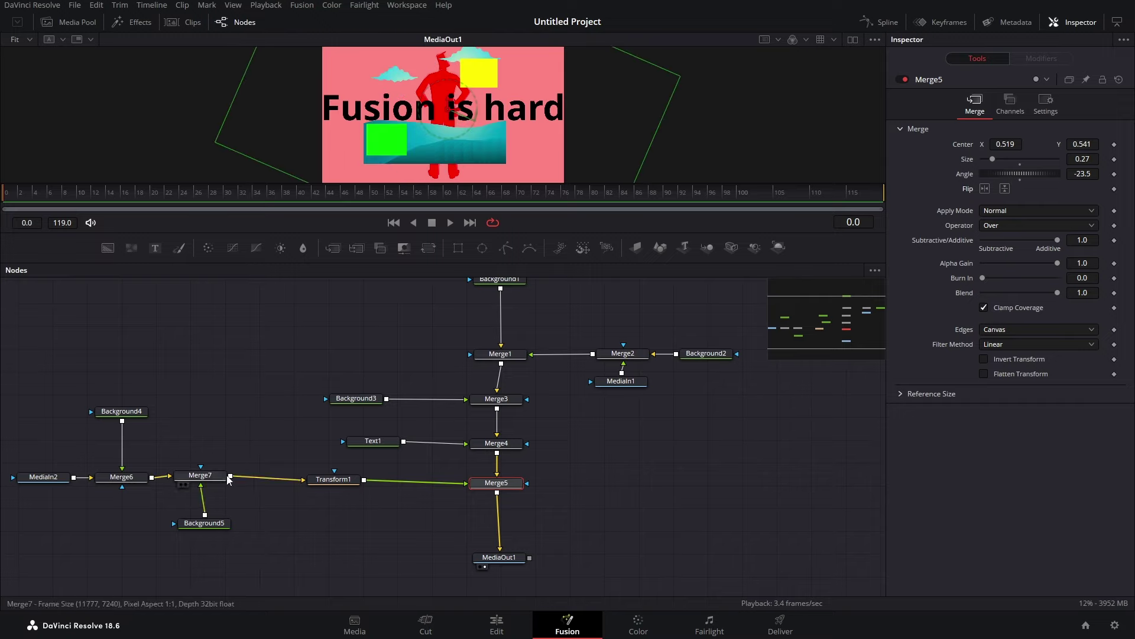
Nudge the box branch and MediaOut1 lower, then marquee-select every node except Background1 and MediaOut1
drag(38, 383, 240, 538)
drag(200, 475, 202, 484)
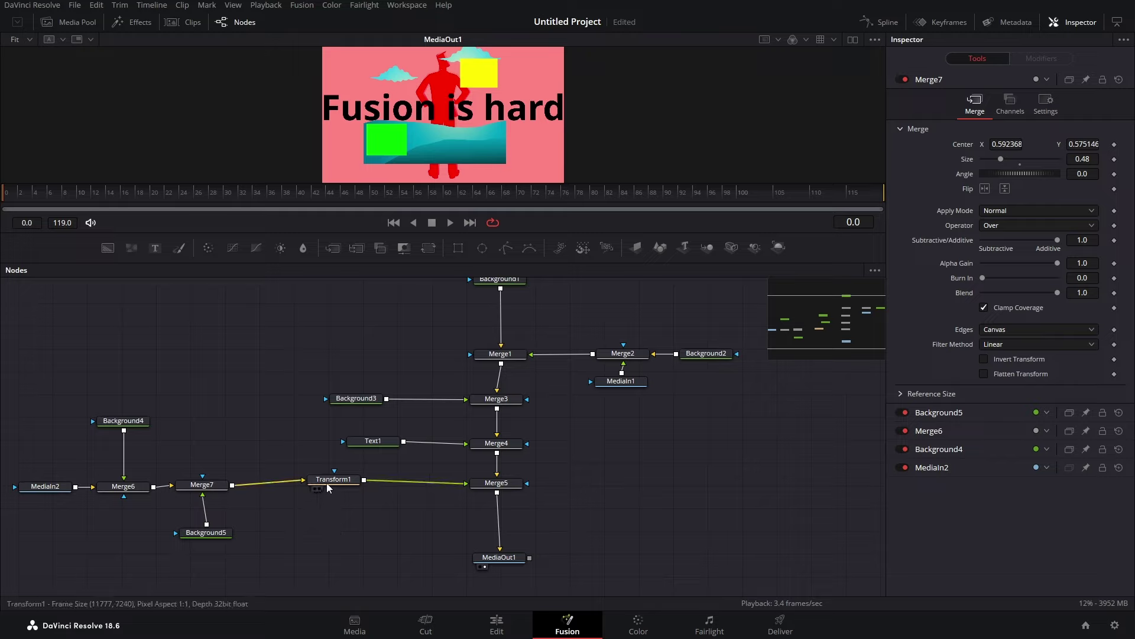
mouse_move(329, 487)
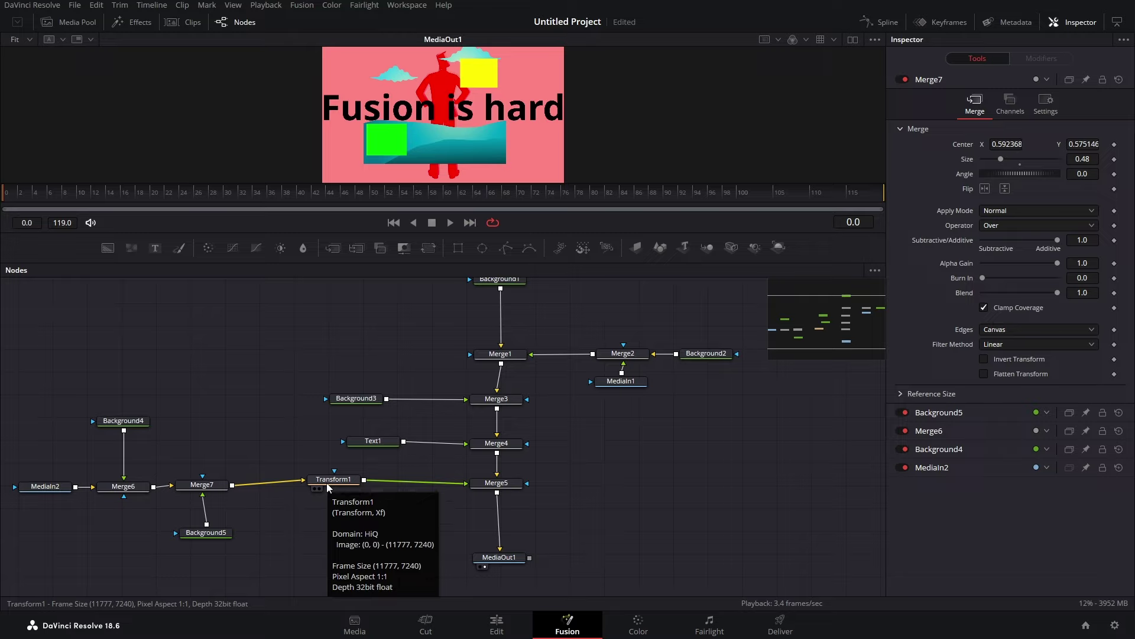
drag(499, 557, 498, 568)
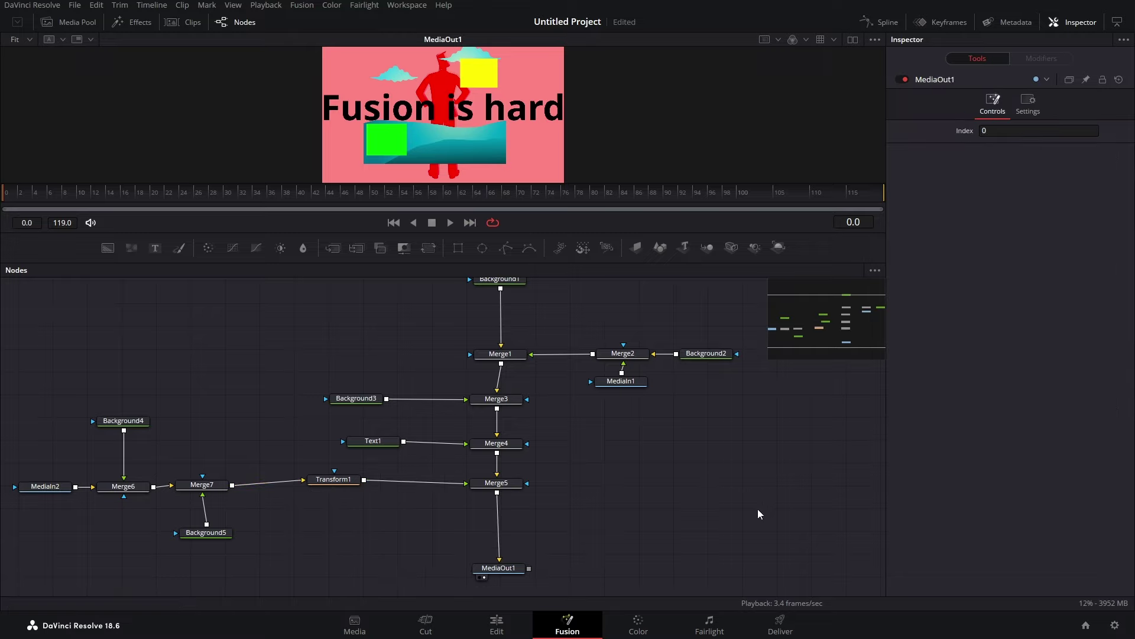
drag(797, 534, 24, 314)
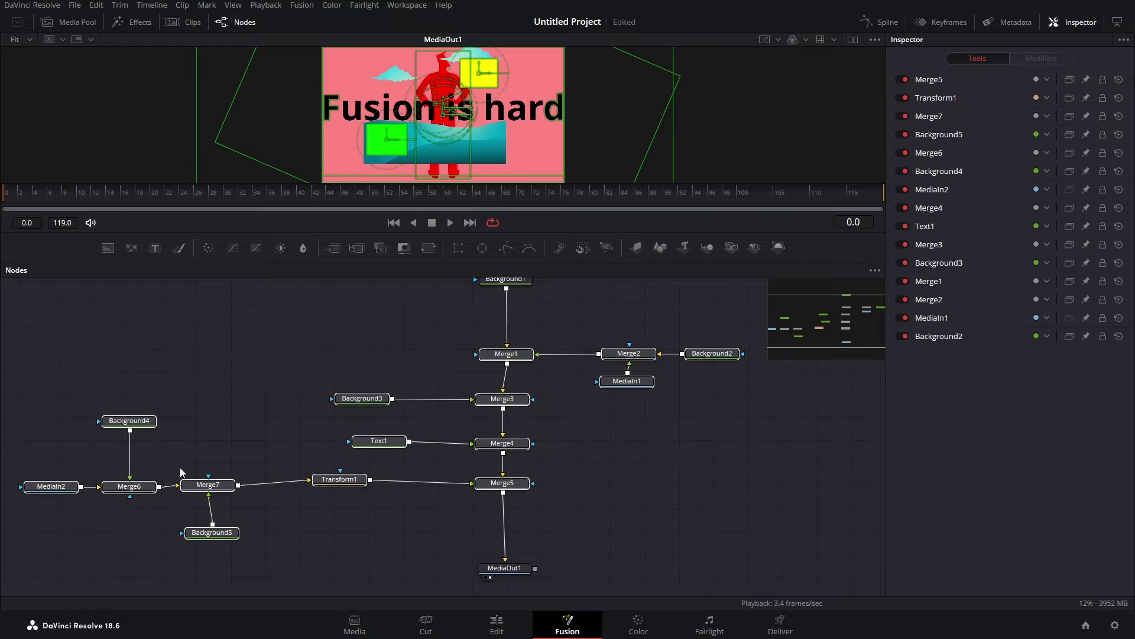
Delete the selected nodes and line Background1 and MediaOut1 up side by side on one level
key(Delete)
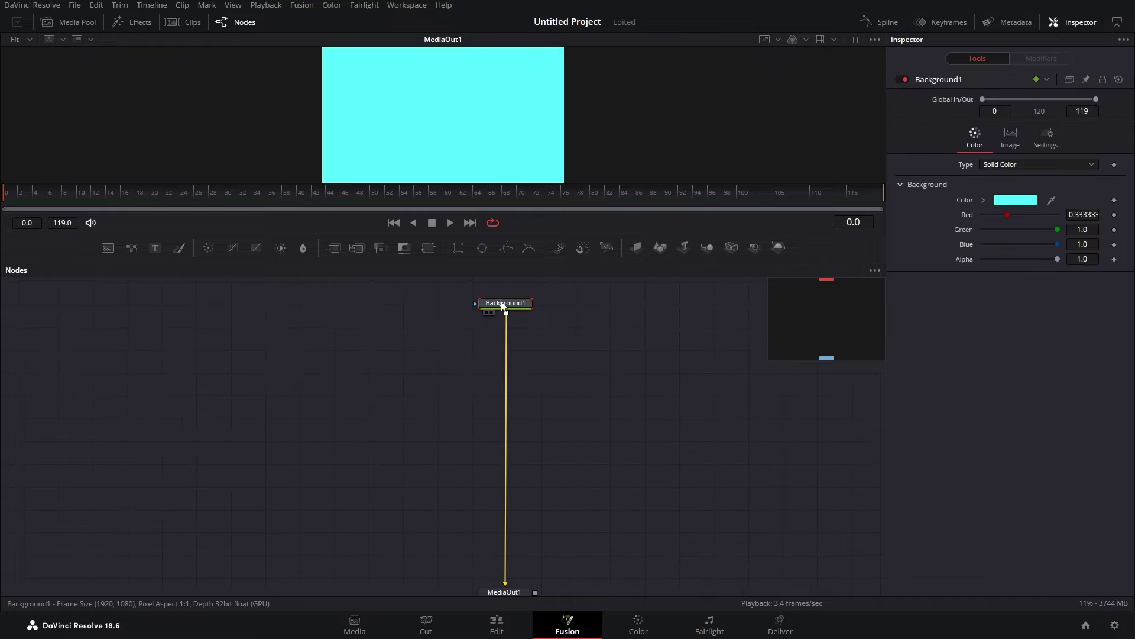
drag(502, 302, 136, 528)
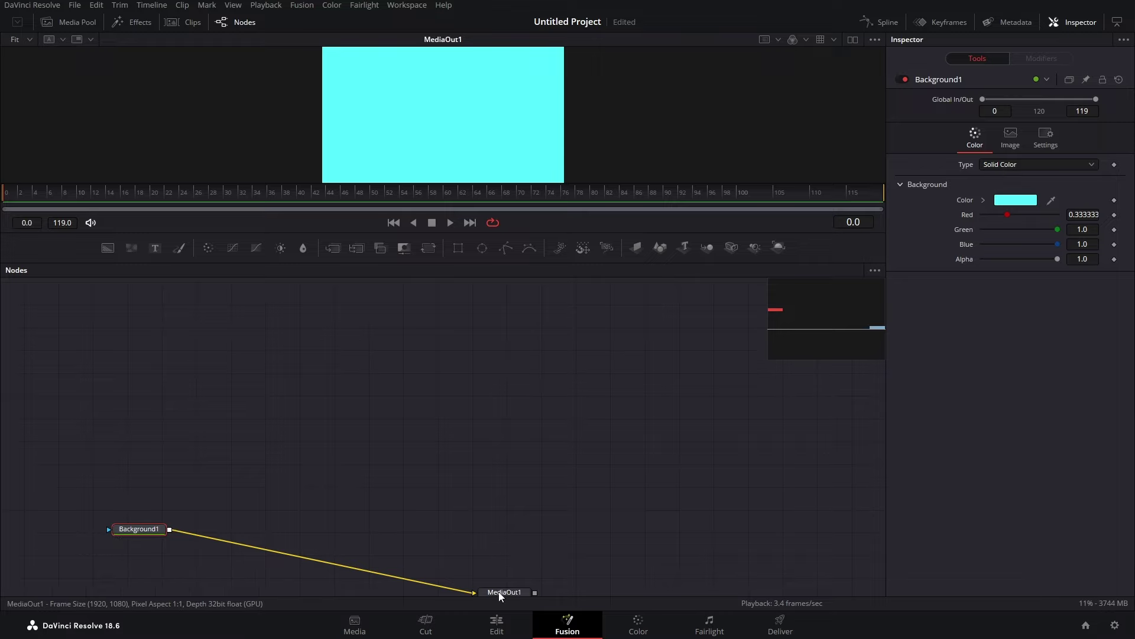
drag(498, 592, 569, 521)
drag(138, 533, 146, 528)
click(147, 528)
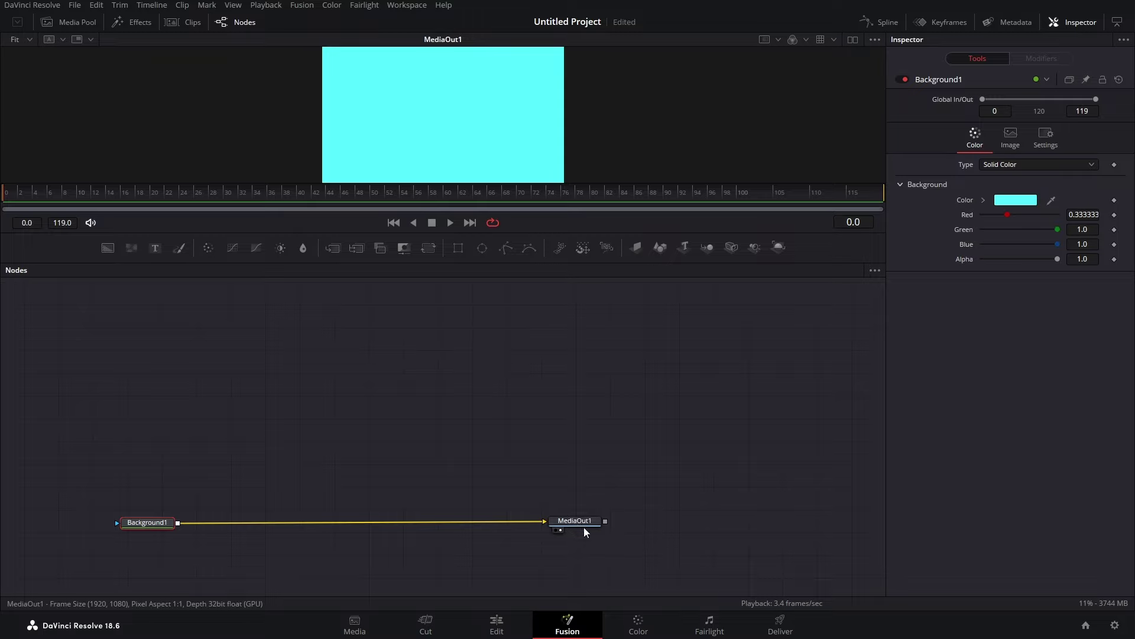
mouse_move(584, 527)
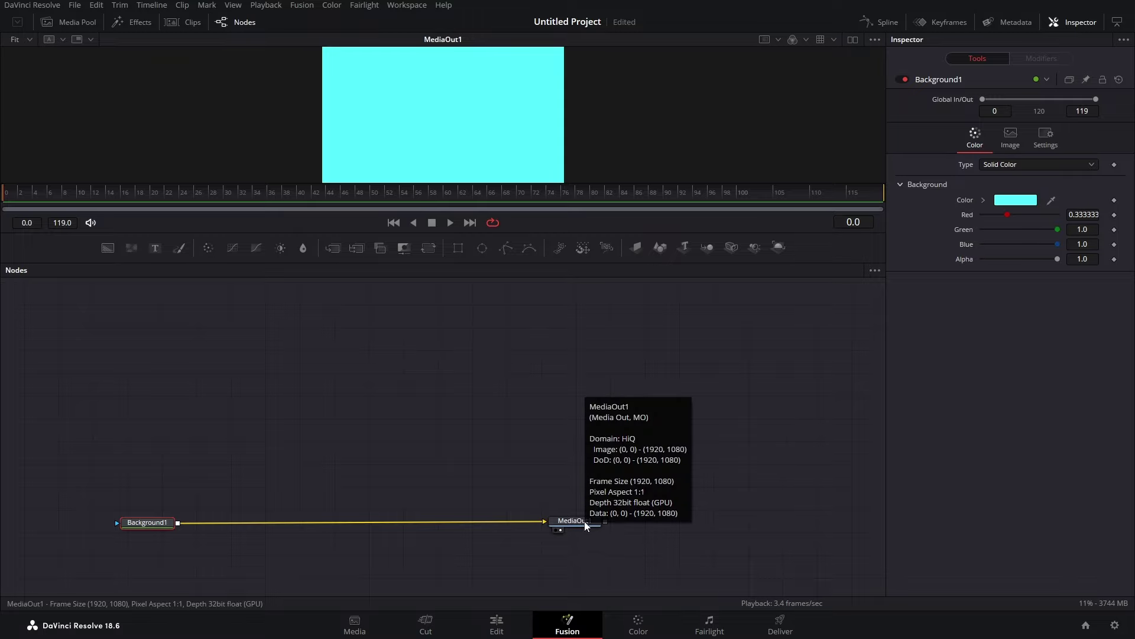
drag(581, 525, 608, 524)
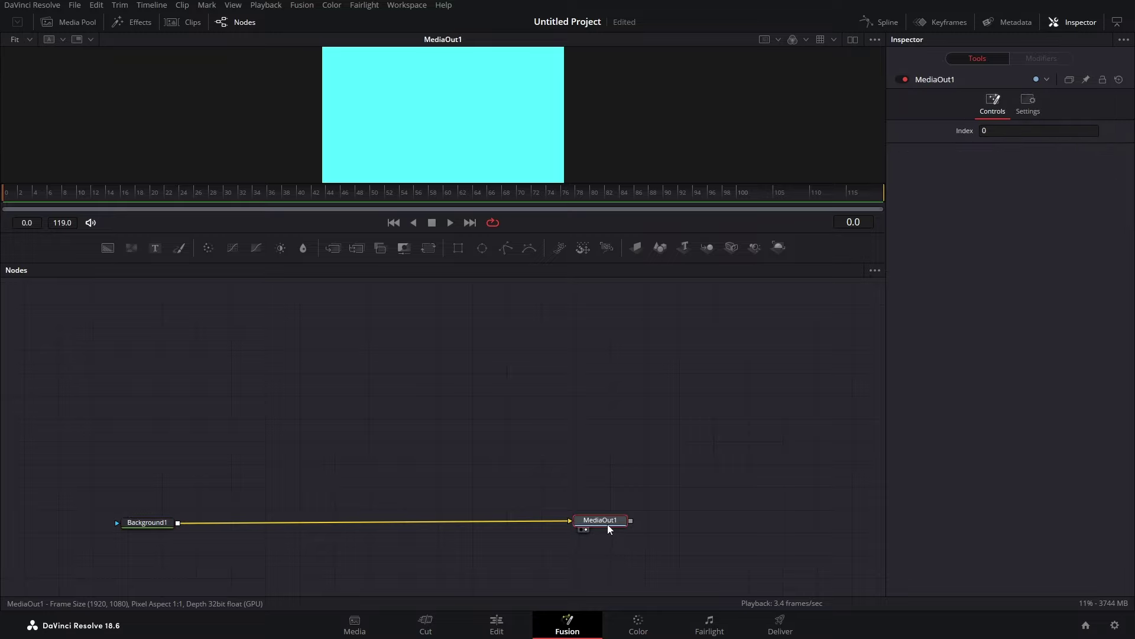
Merge the silhouette clip from the Media Pool over Background1 at size 0.3 and add a Rectangle node
click(81, 22)
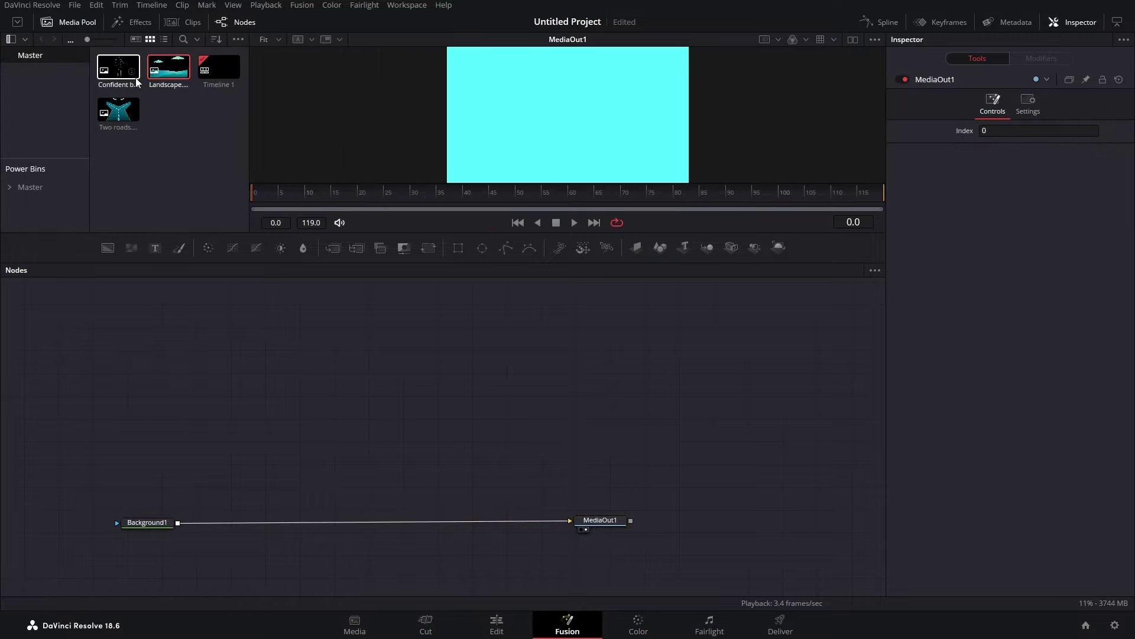
drag(122, 76, 179, 524)
click(69, 22)
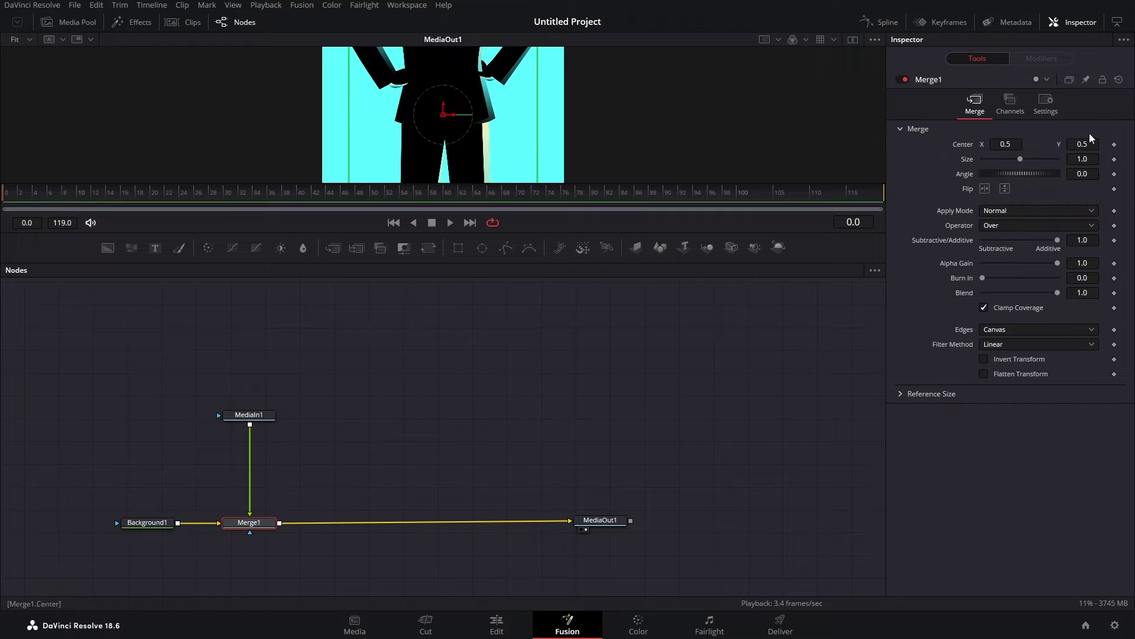
drag(1021, 159, 993, 172)
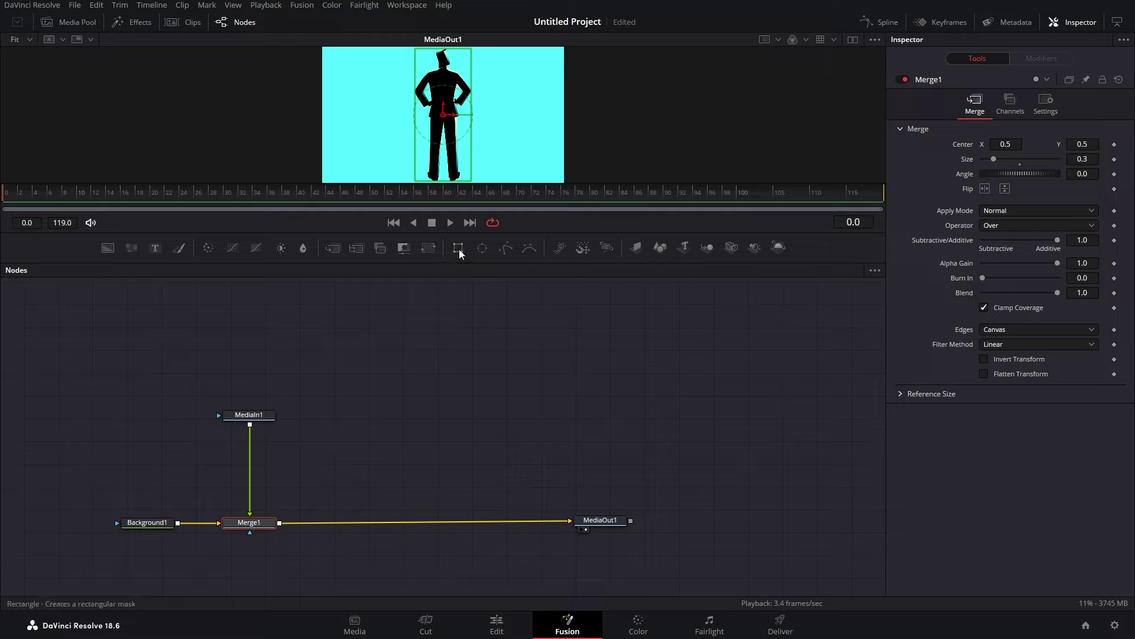
drag(460, 251, 219, 417)
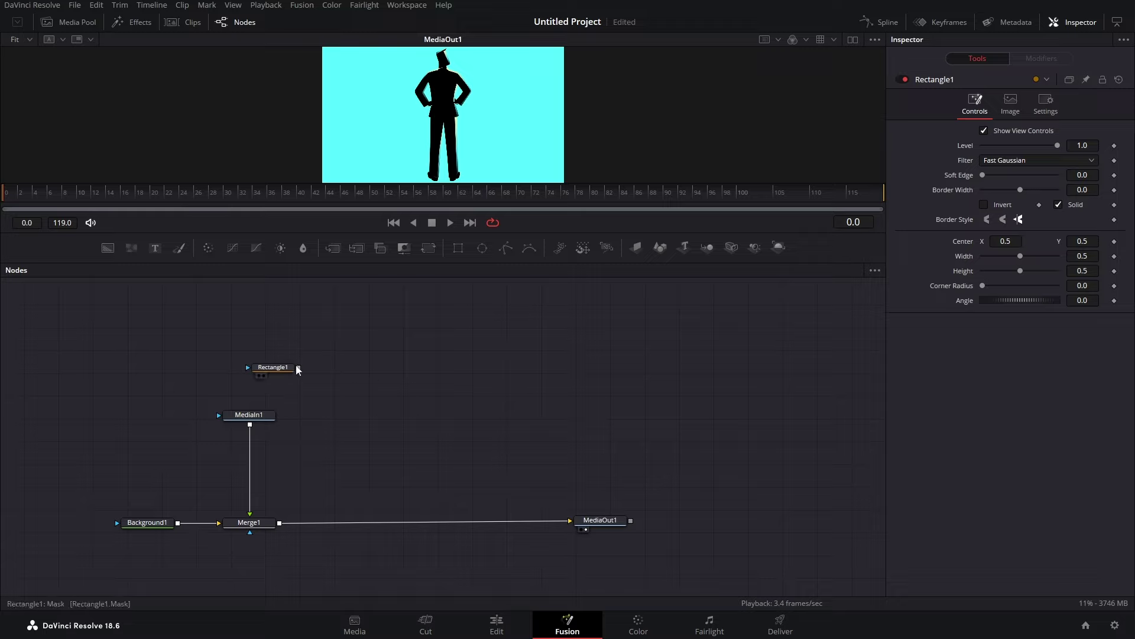
Connect Rectangle1's output to MediaIn1's mask input
drag(299, 368, 218, 418)
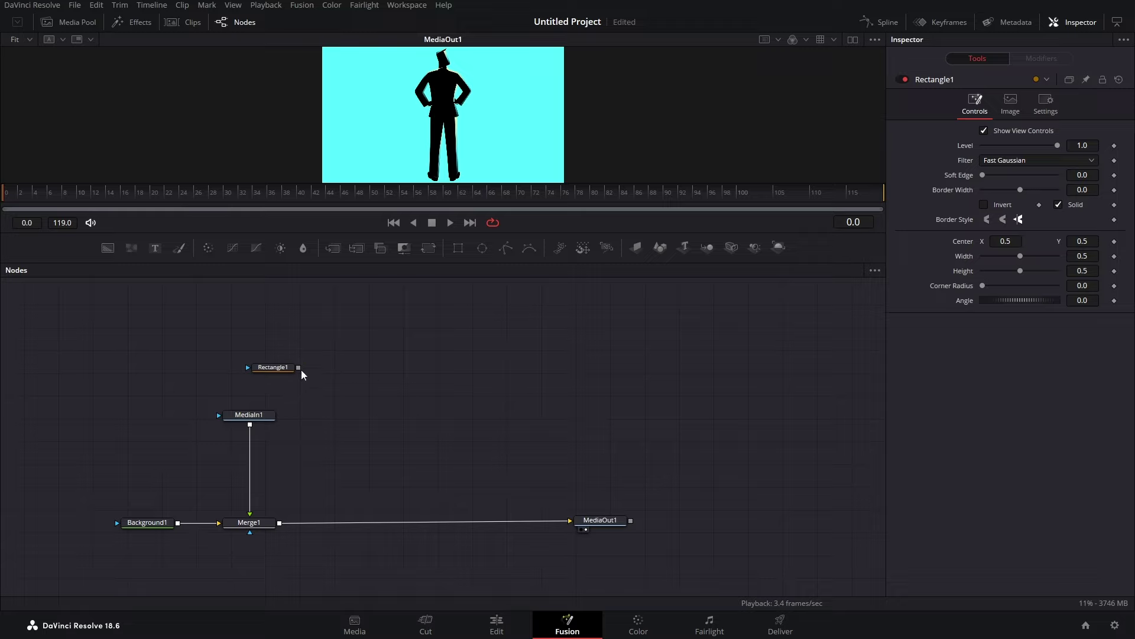
drag(298, 367, 220, 416)
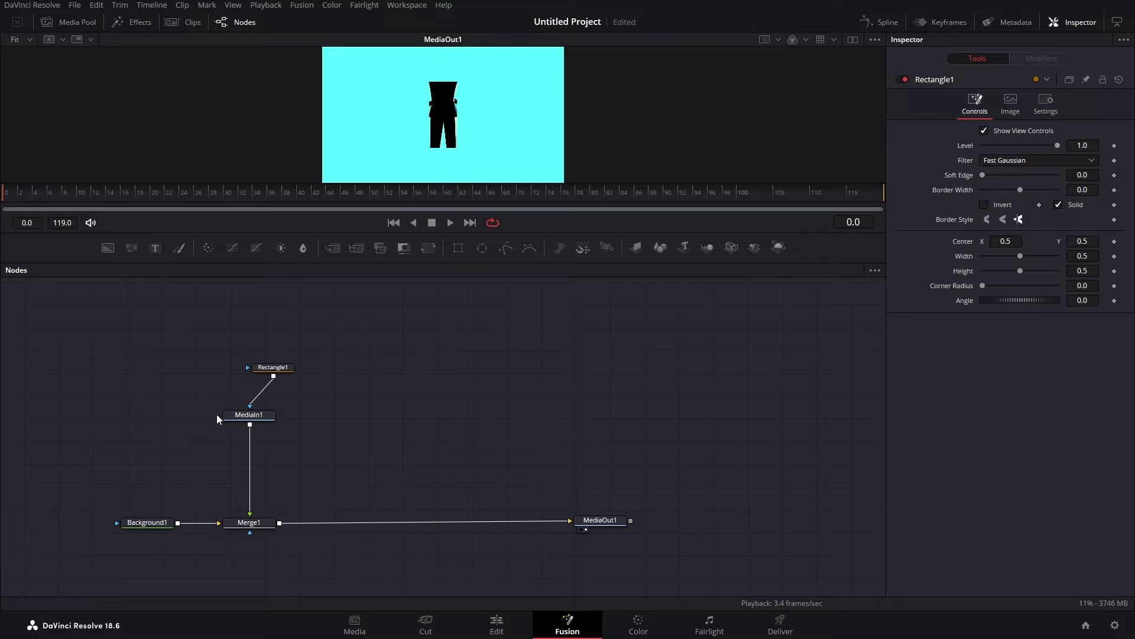
drag(268, 367, 254, 367)
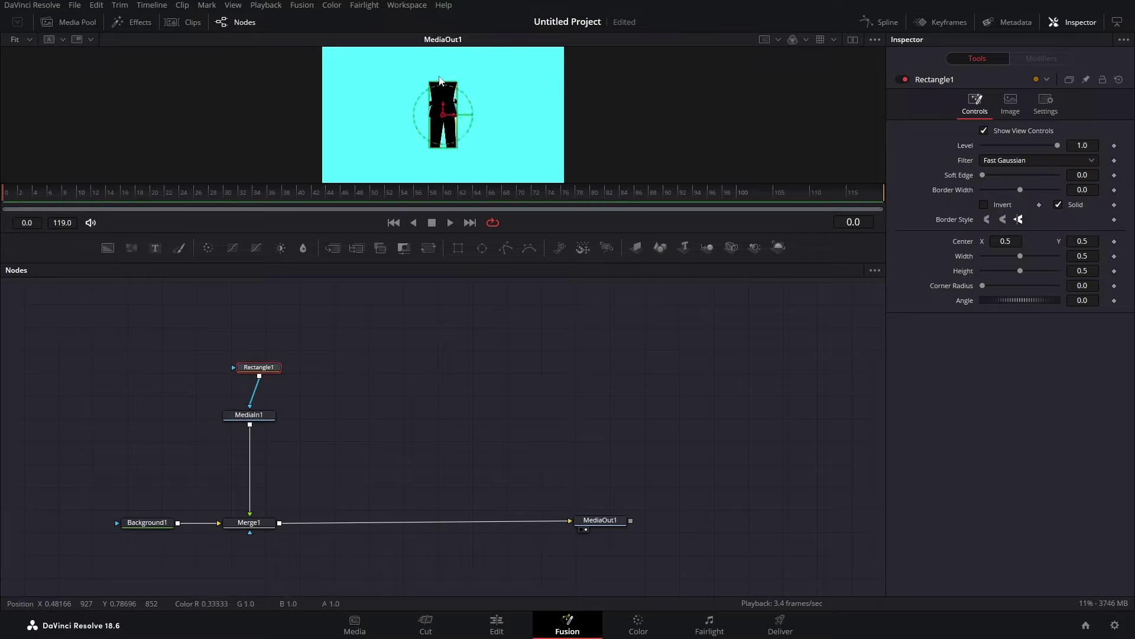
Zoom and pan the viewer and make the viewer area taller to frame the result
scroll(440, 81, up, 1)
drag(463, 99, 457, 87)
drag(460, 100, 460, 105)
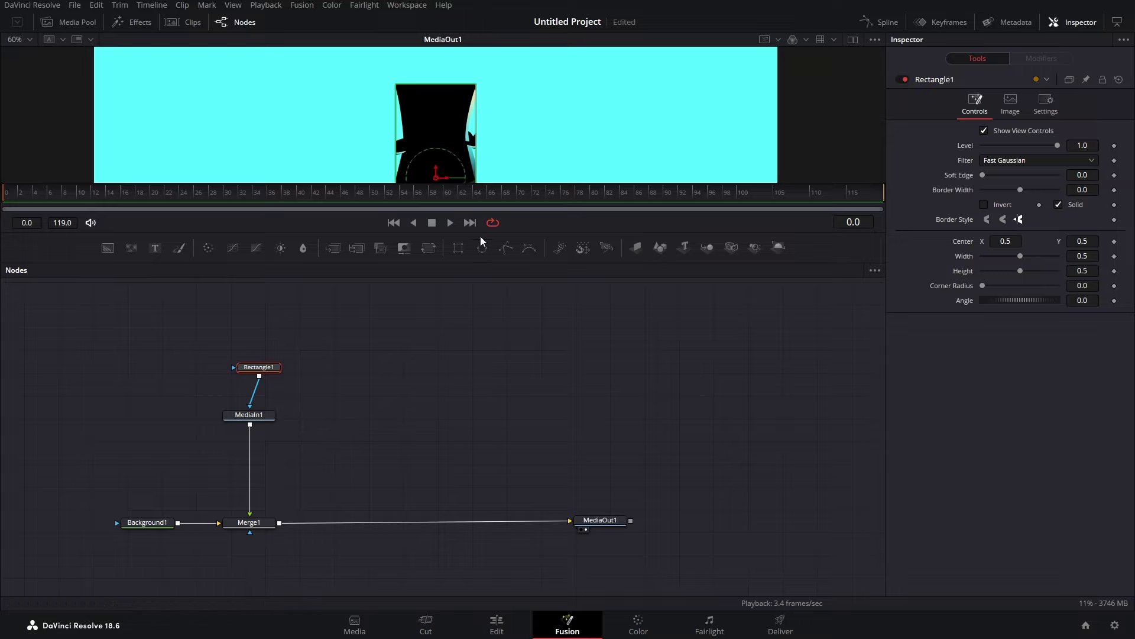
drag(480, 234, 466, 296)
drag(487, 220, 473, 196)
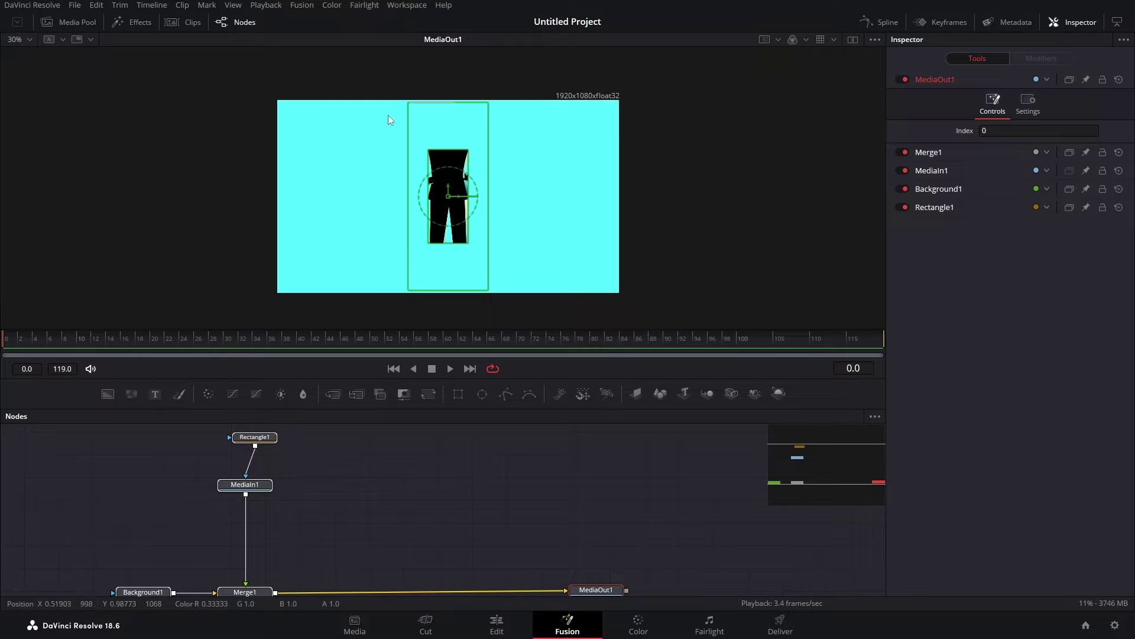
Set Rectangle1 to width 1.0, centre 0.503/0.893 and height 0.8457 to show only the upper body
click(261, 437)
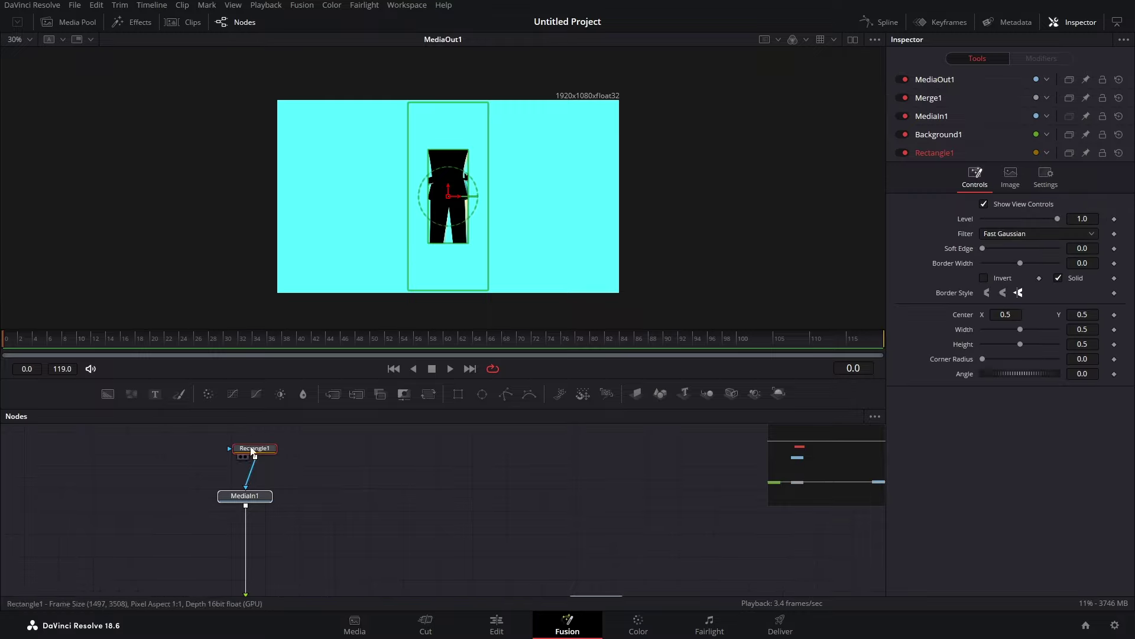
drag(268, 450, 259, 458)
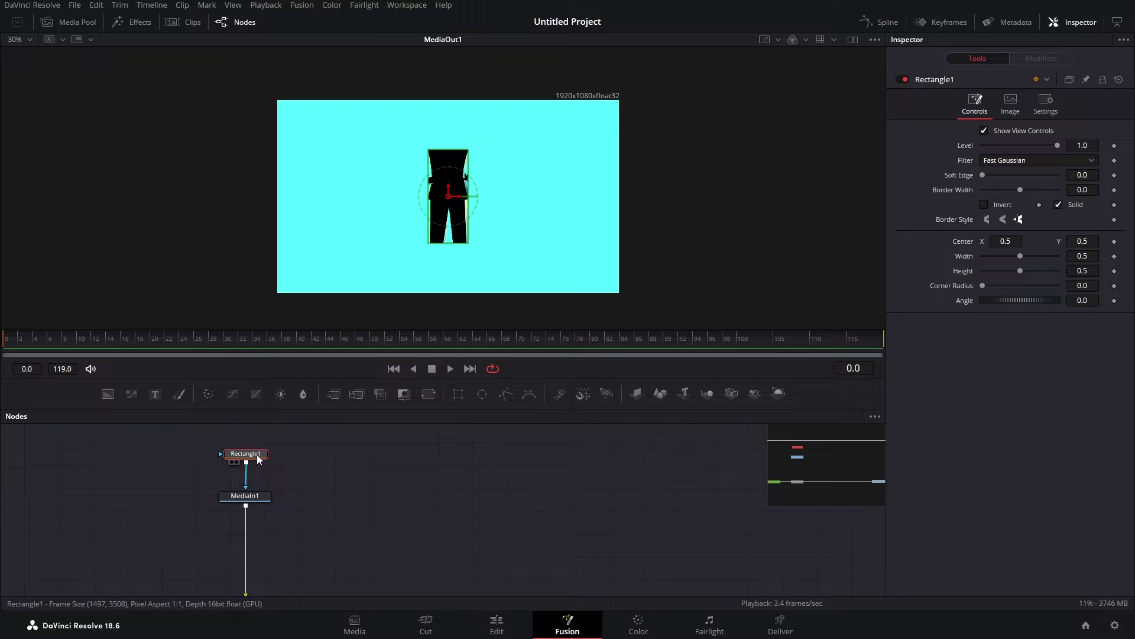
drag(1019, 256, 1060, 267)
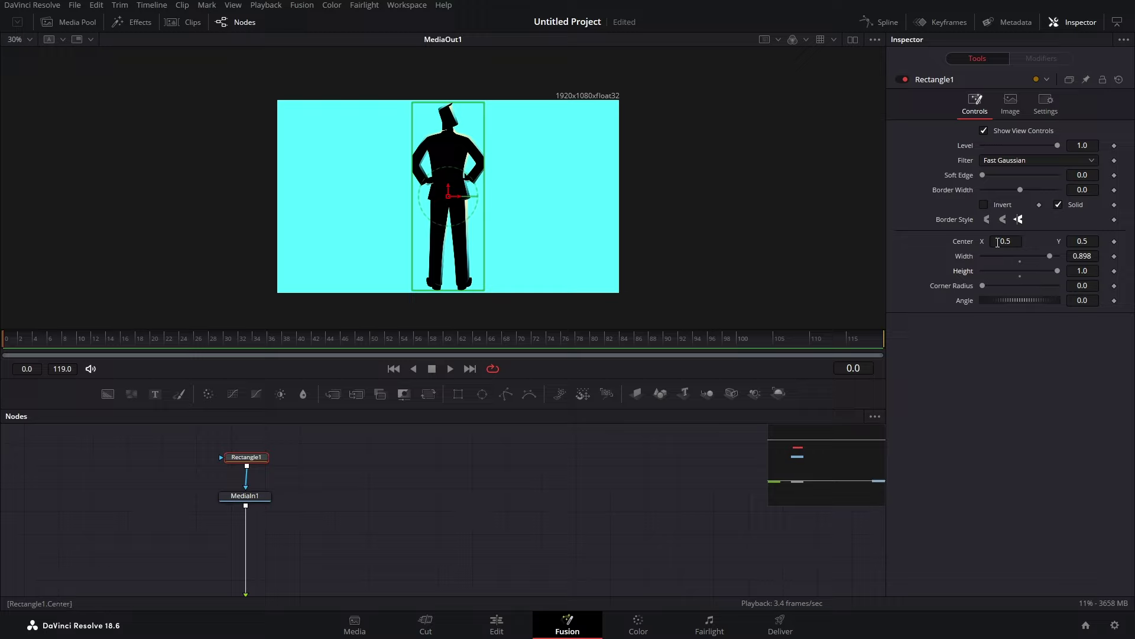
drag(1012, 241, 768, 271)
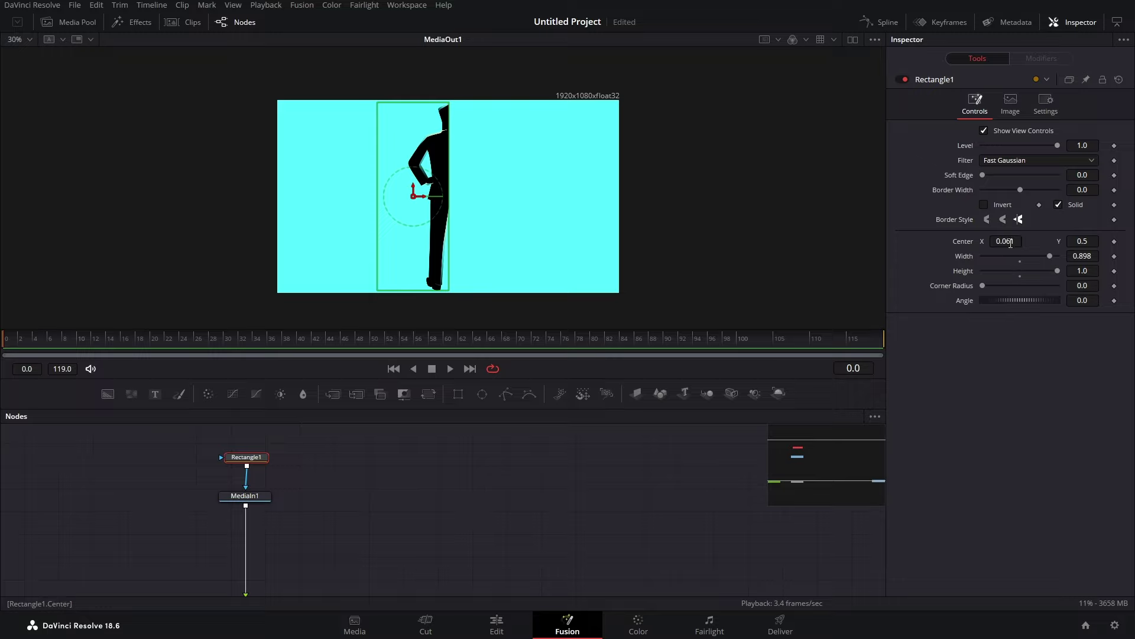
drag(1012, 243, 1131, 241)
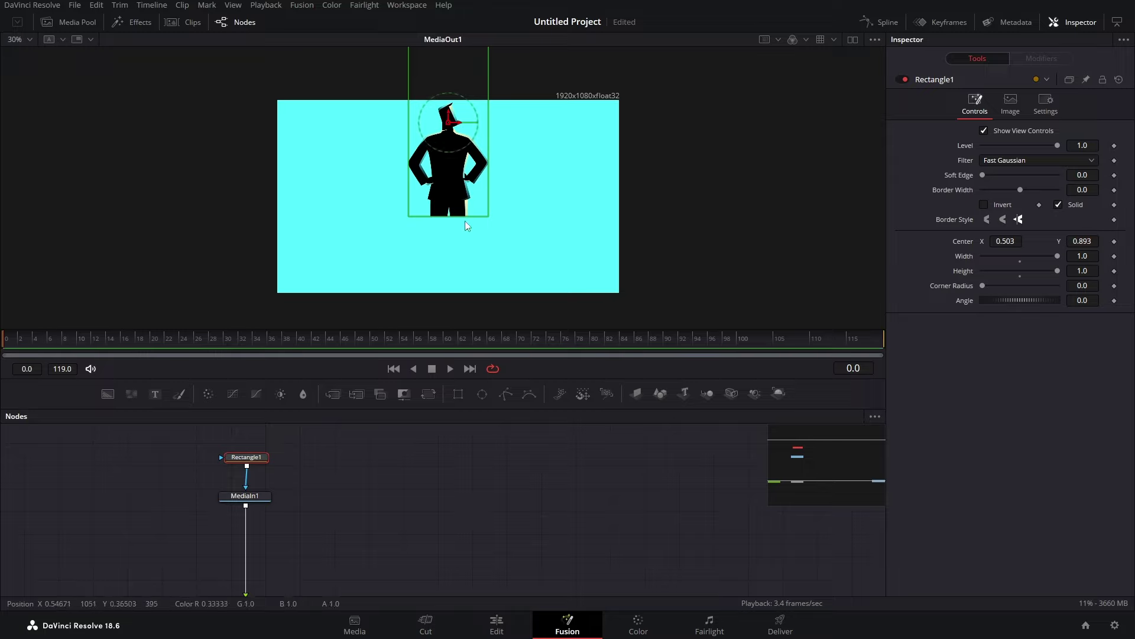
drag(465, 218, 468, 205)
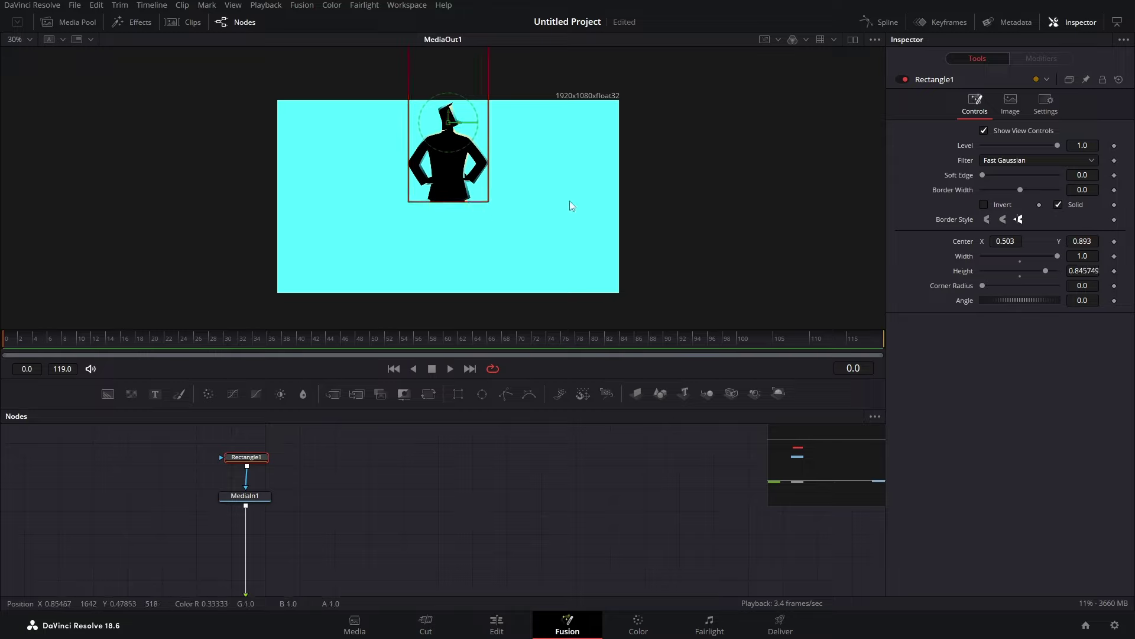
Give the rectangle mask a soft edge of 0.1055 and preview the faded lower edge
click(338, 513)
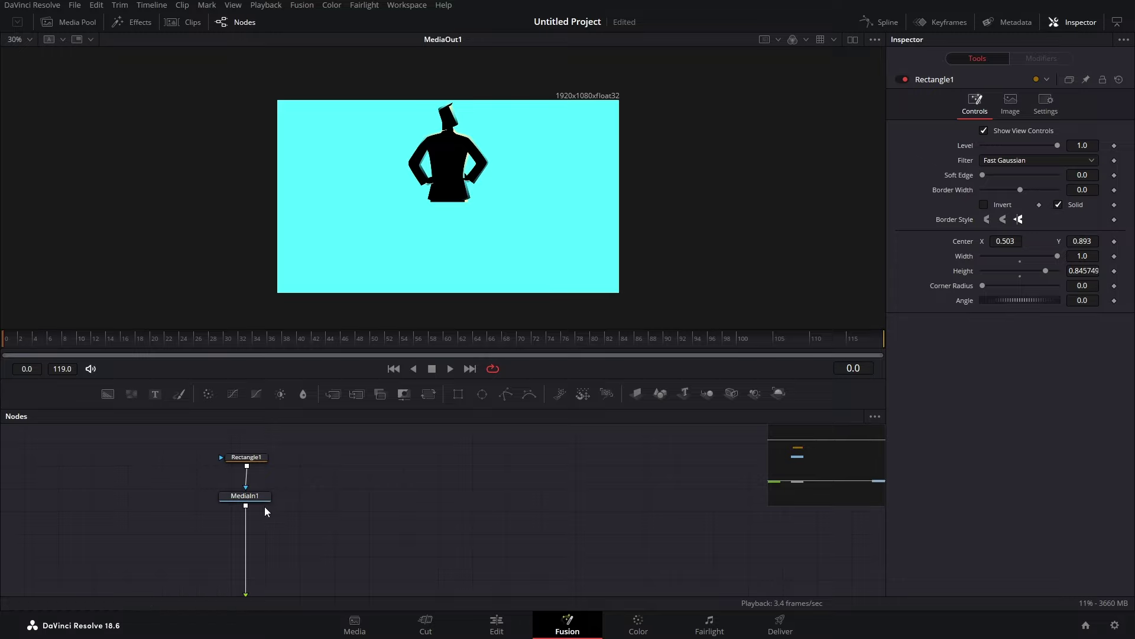
click(246, 457)
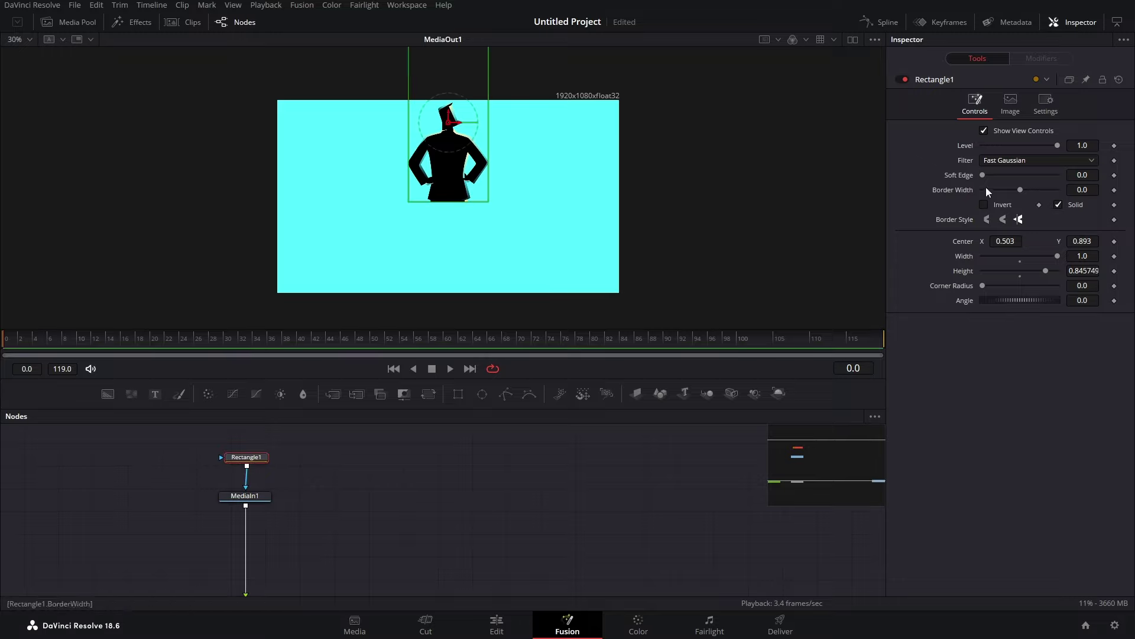
drag(983, 175, 1023, 172)
click(495, 477)
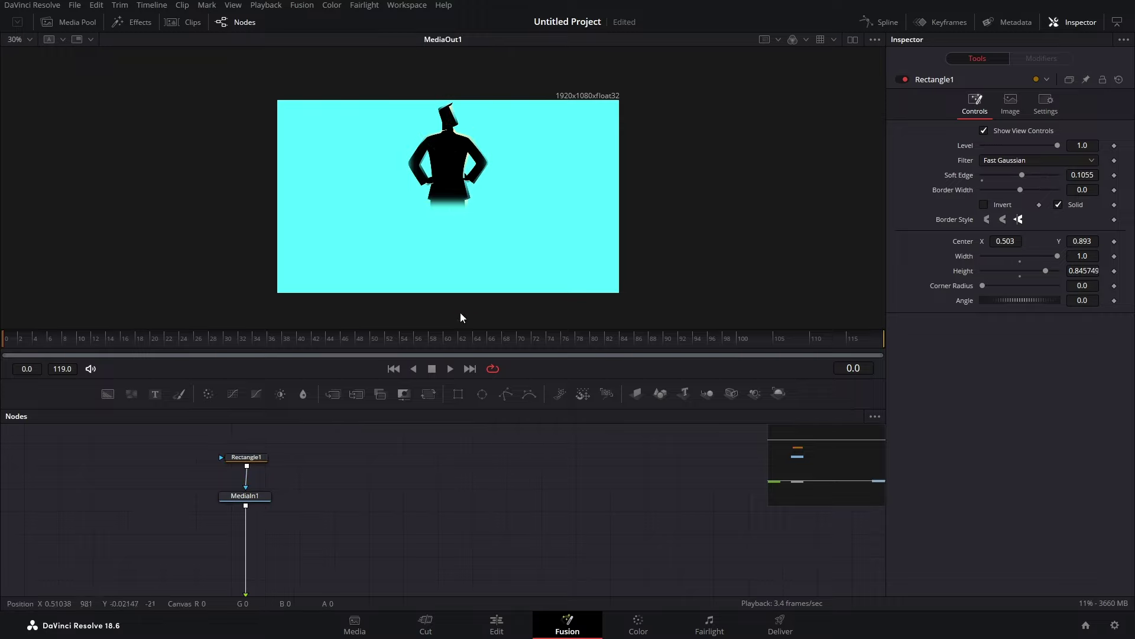
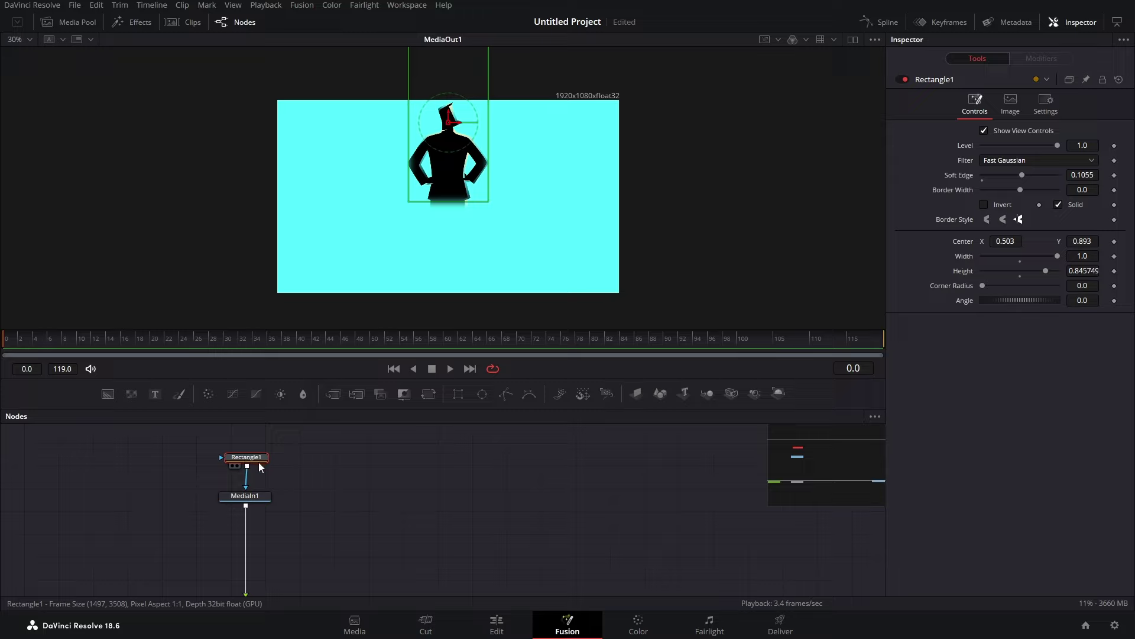
Delete the Rectangle1 mask node so the full silhouette shows over the cyan background
key(Delete)
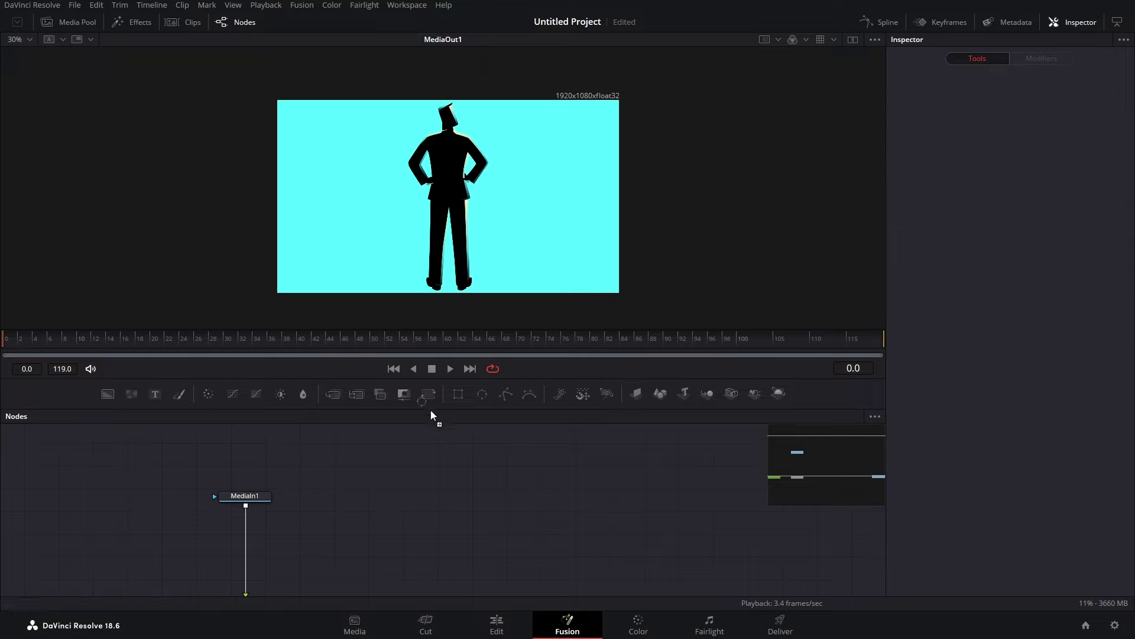
Connect an Ellipse mask to MediaIn1 and enlarge it around the figure's head and shoulders
drag(433, 415, 242, 456)
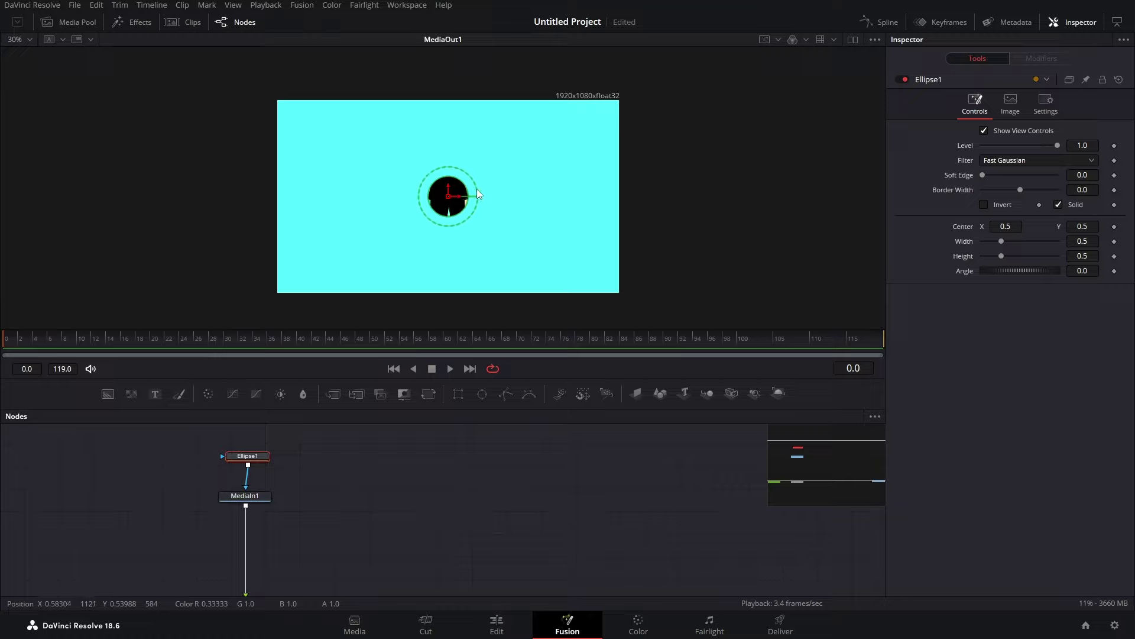
mouse_move(498, 195)
mouse_down()
mouse_move(533, 140)
mouse_move(467, 175)
mouse_move(498, 159)
mouse_move(470, 174)
mouse_move(450, 124)
mouse_up()
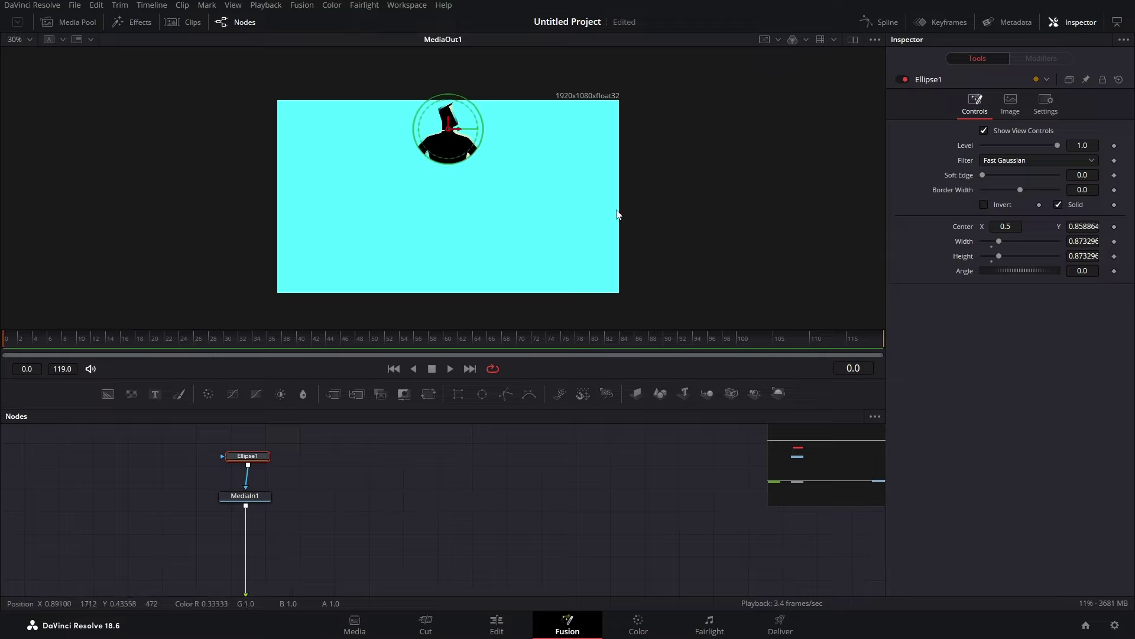
click(567, 503)
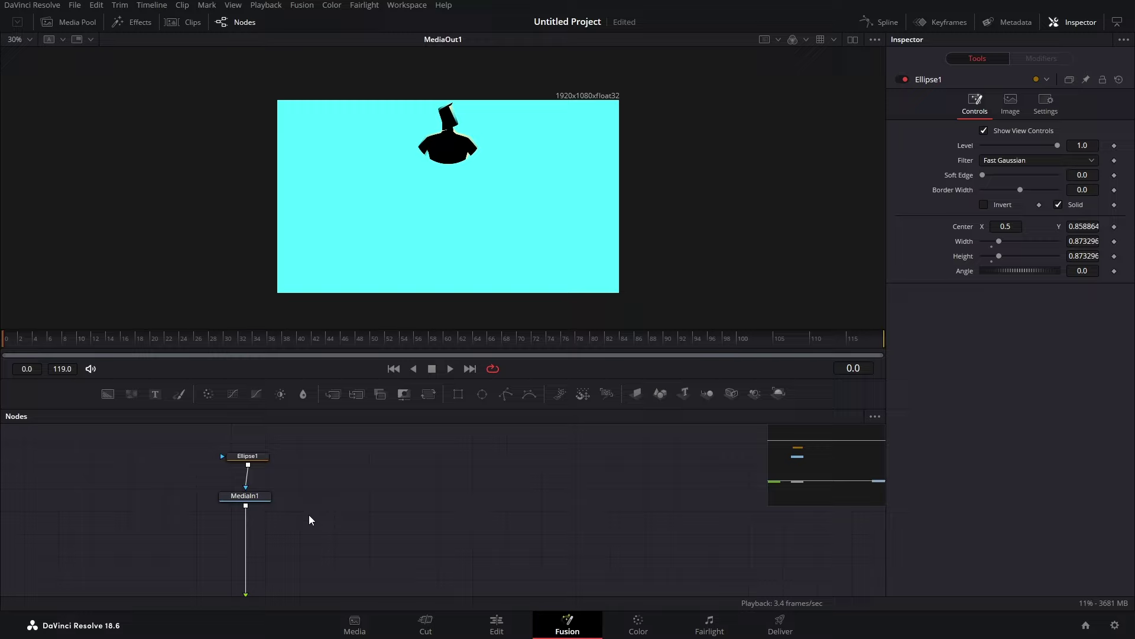
Select Merge1 and adjust the figure's centre and size in the Inspector
drag(313, 511, 322, 481)
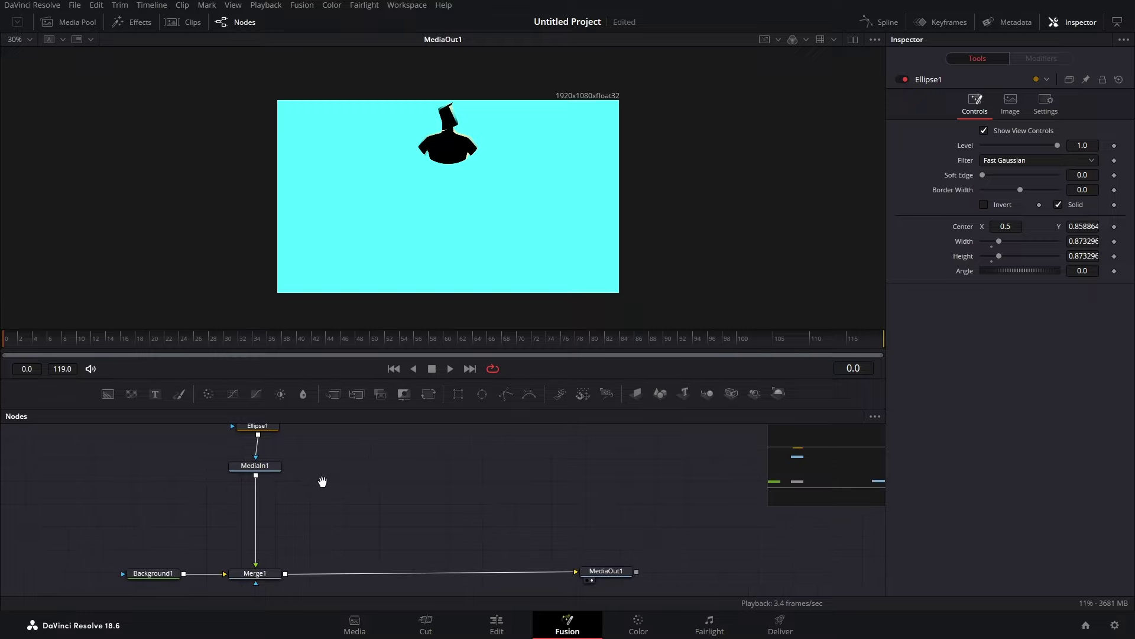
click(260, 576)
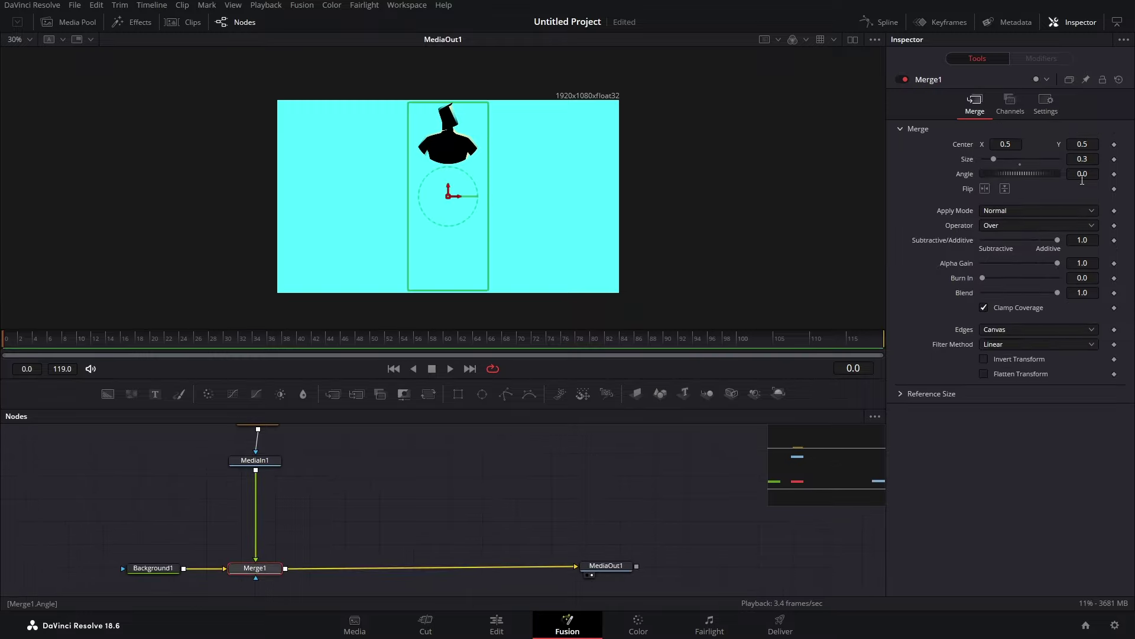
drag(1006, 143, 980, 143)
drag(1082, 145, 1003, 159)
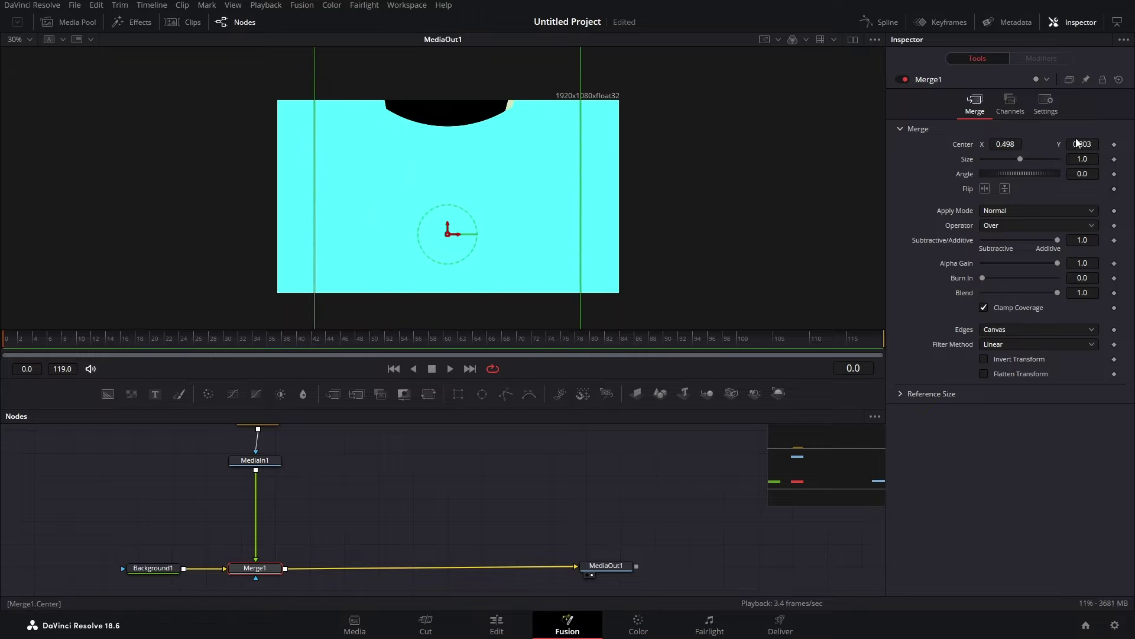
drag(1079, 144, 860, 226)
Rearrange the nodes so the ellipse mask and figure sit above Merge1
drag(146, 518, 146, 559)
drag(347, 528, 342, 464)
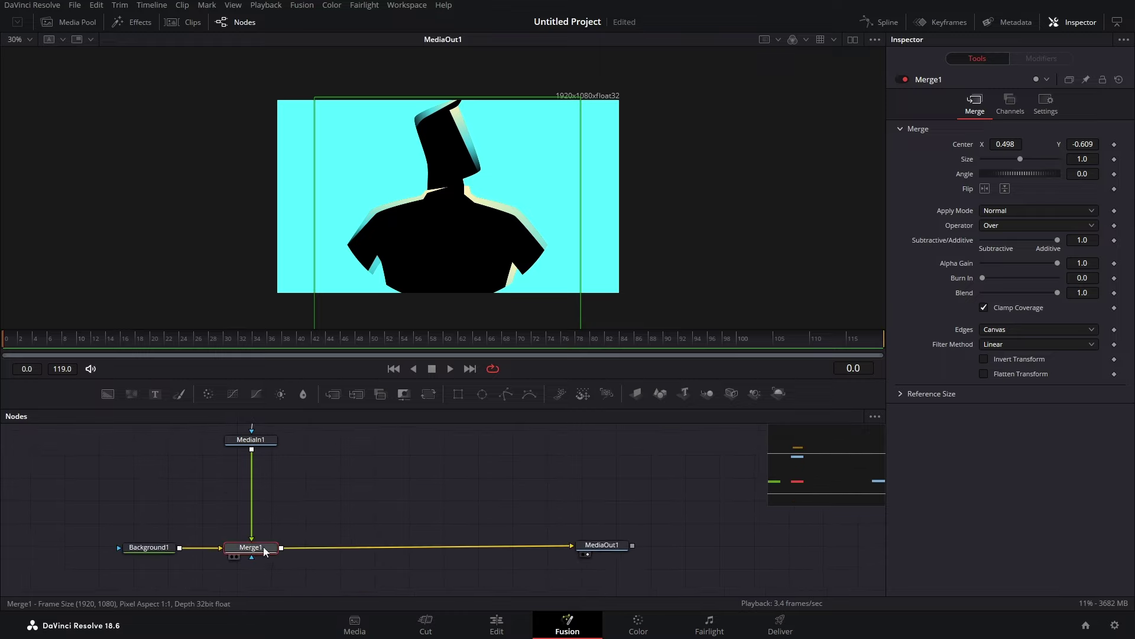
scroll(278, 464, up, 2)
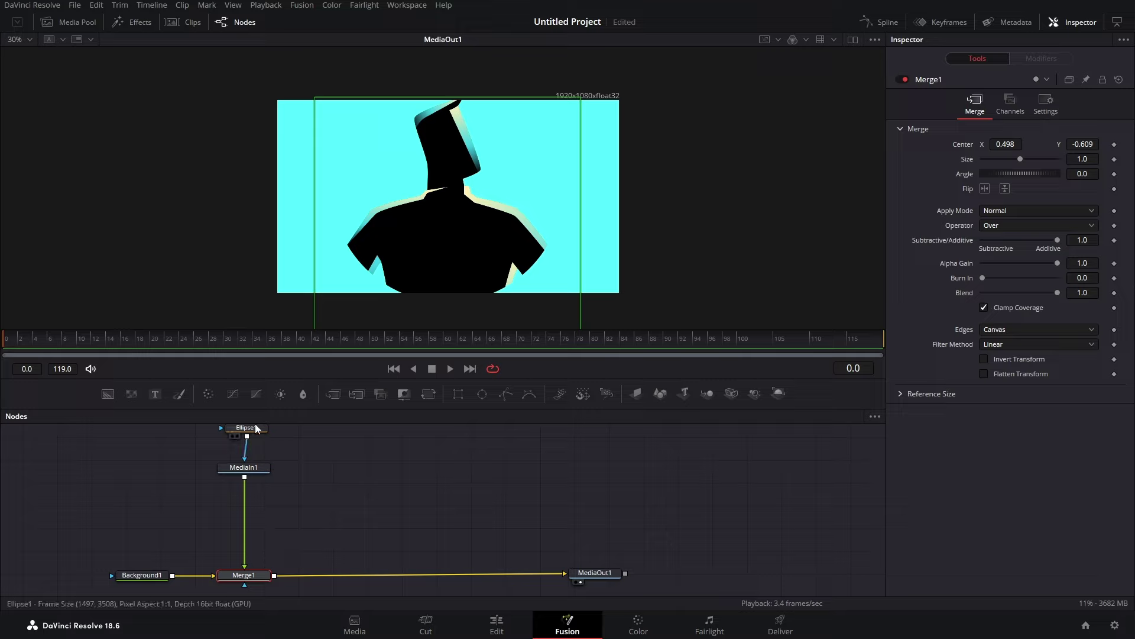
scroll(200, 433, up, 1)
drag(200, 428, 258, 507)
mouse_move(258, 504)
mouse_down()
mouse_move(256, 582)
mouse_move(235, 536)
mouse_move(264, 517)
mouse_up()
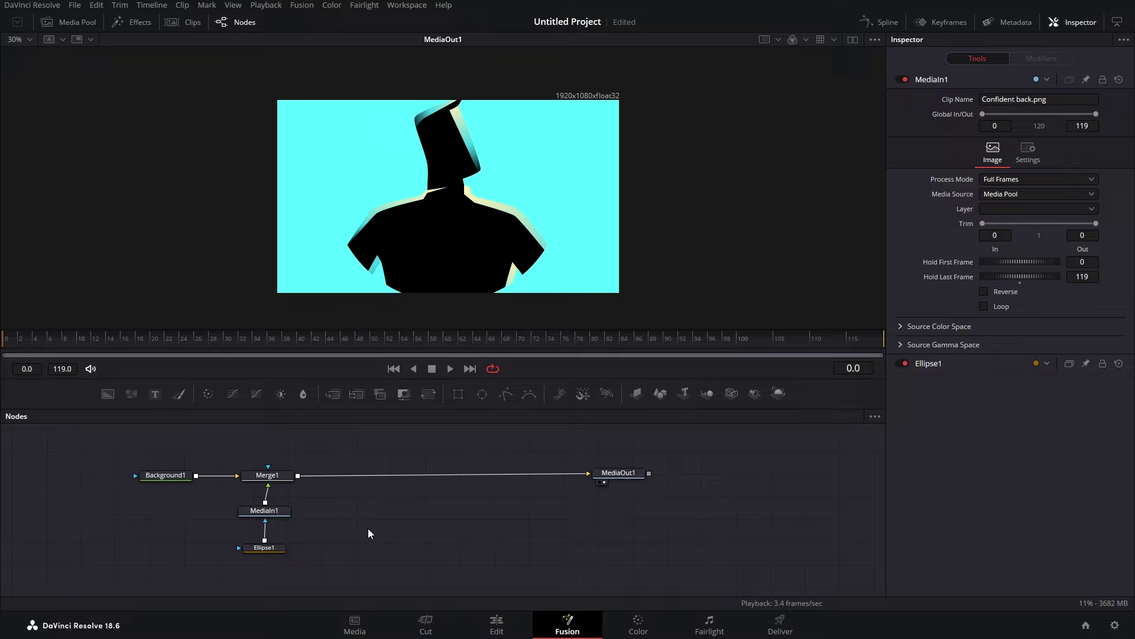
drag(368, 530, 361, 544)
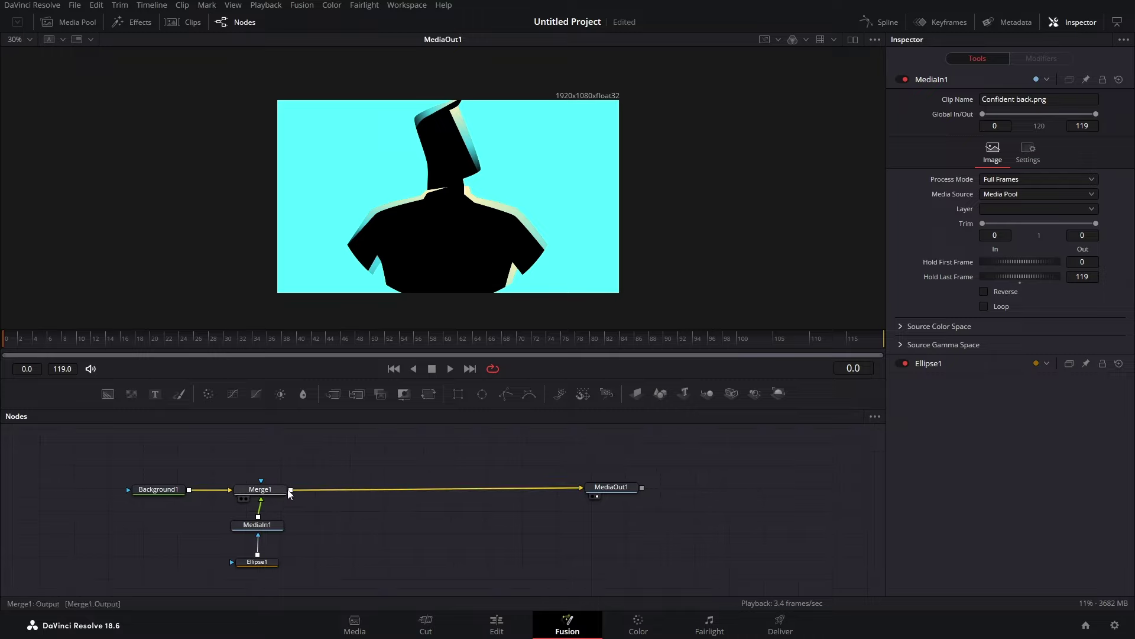
drag(224, 523, 266, 438)
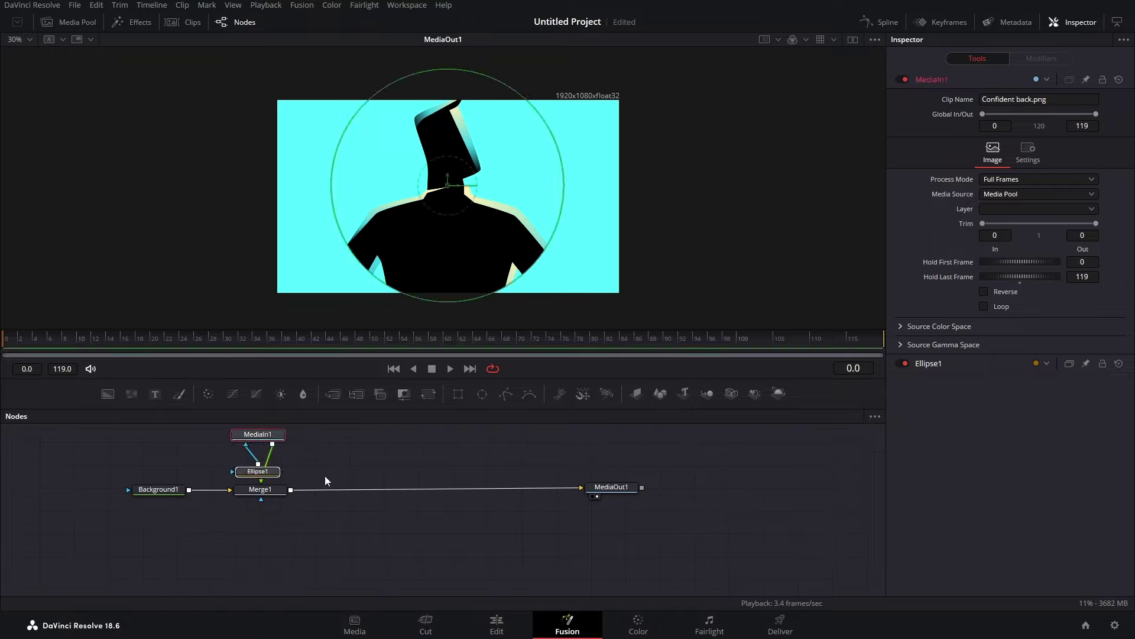
drag(325, 480, 321, 526)
drag(254, 517, 256, 443)
click(256, 478)
click(264, 536)
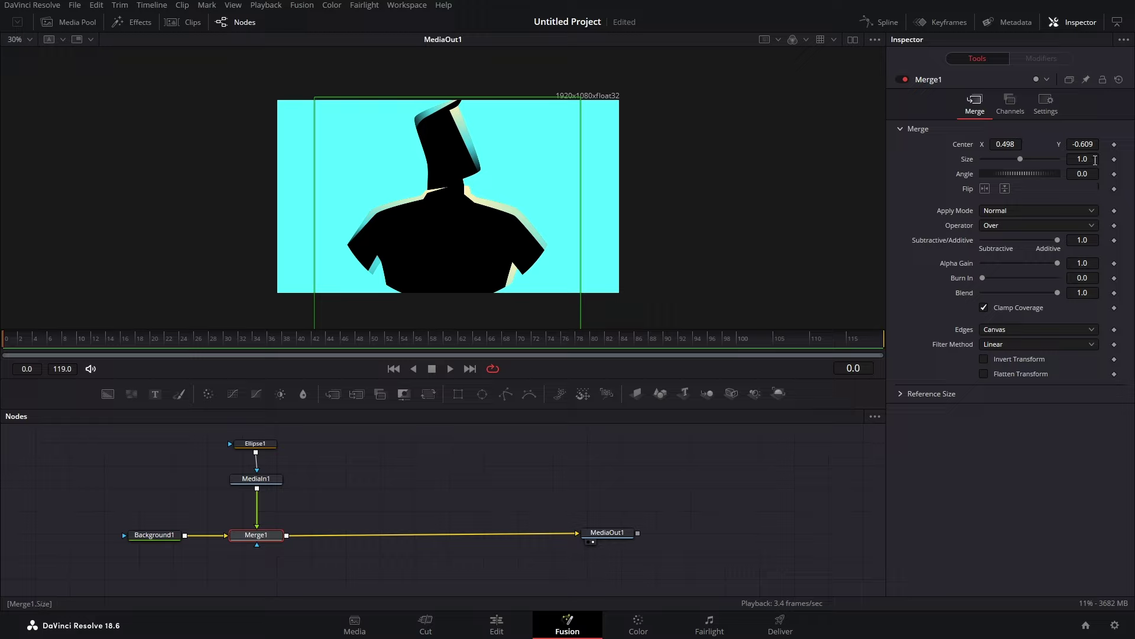
Set Merge1 to size 0.777, centre X 0.488, Y -0.304, and adjust the ellipse width
drag(1094, 160, 986, 145)
drag(1082, 144, 1112, 144)
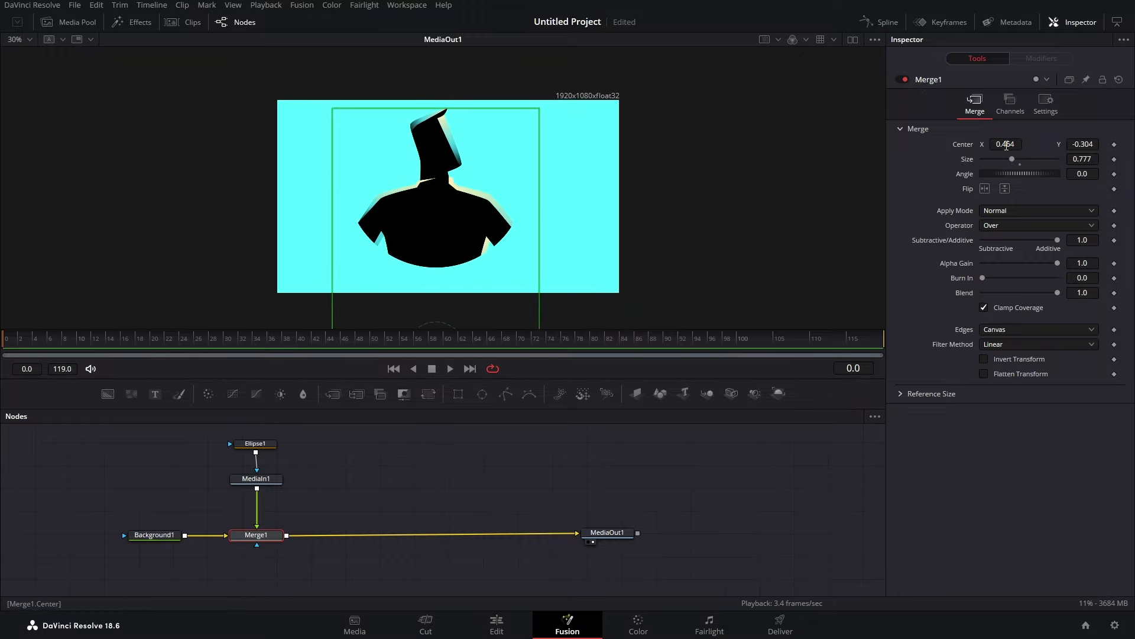
drag(1007, 146, 1006, 146)
click(401, 487)
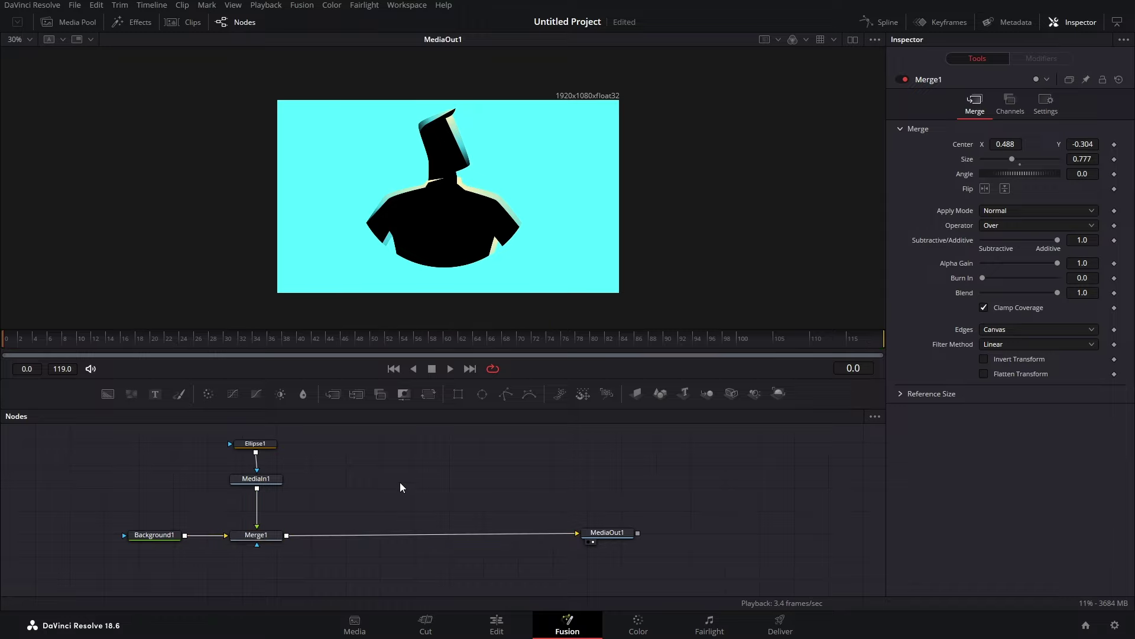
mouse_move(1016, 242)
mouse_down()
mouse_move(1035, 242)
mouse_move(957, 257)
mouse_move(1016, 259)
mouse_up()
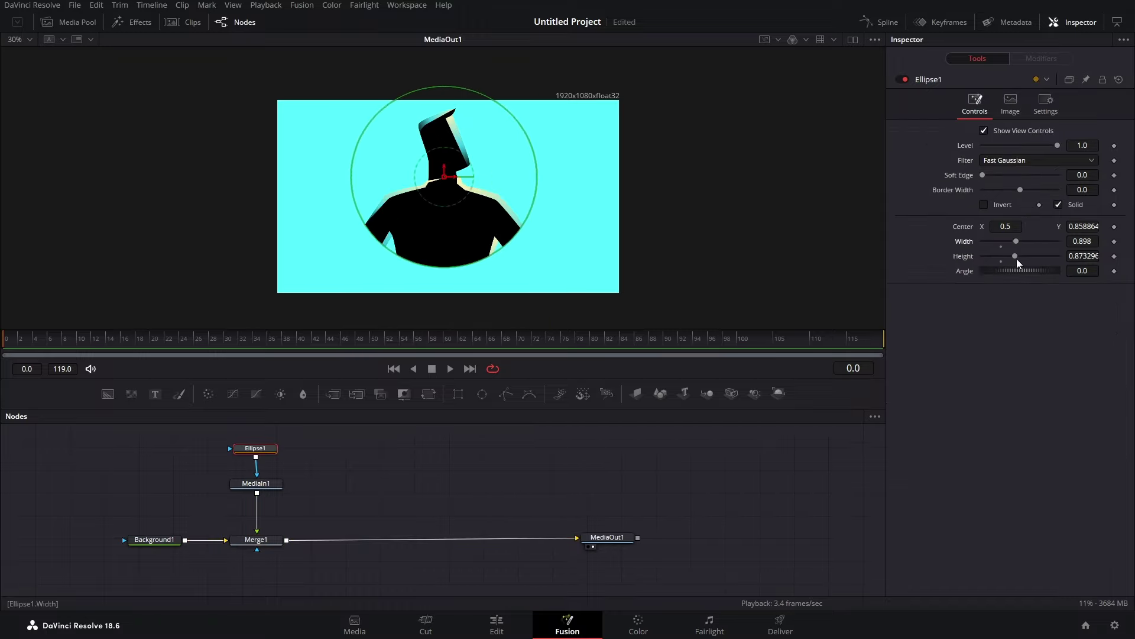
Replace the ellipse with a Polygon mask outlining the upper body, with a peak above the head
key(Delete)
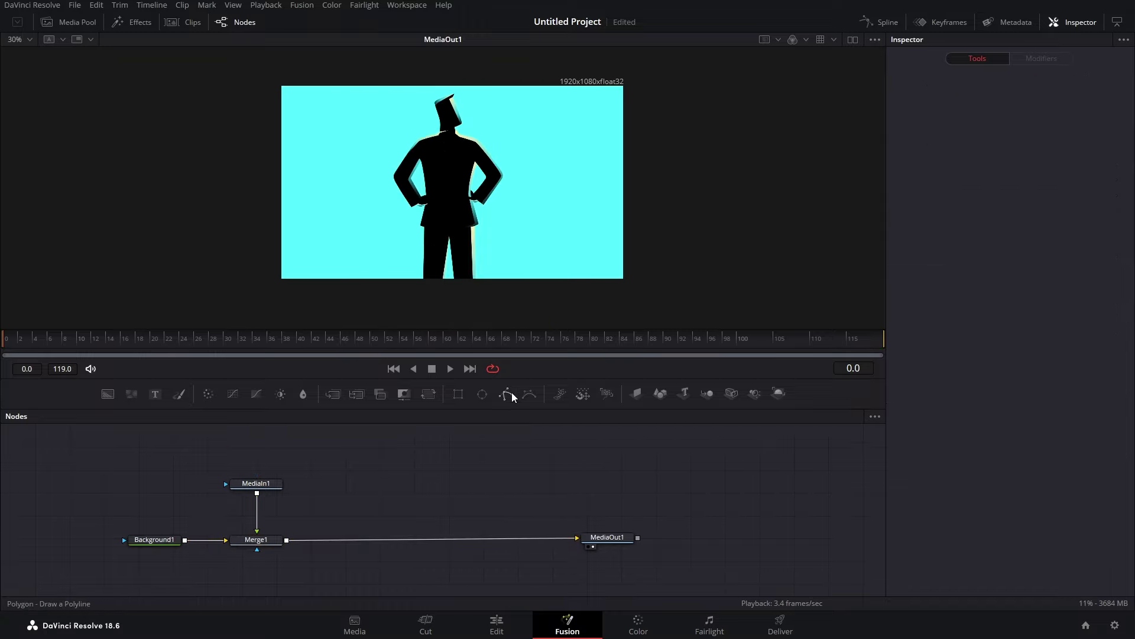
drag(254, 445, 225, 487)
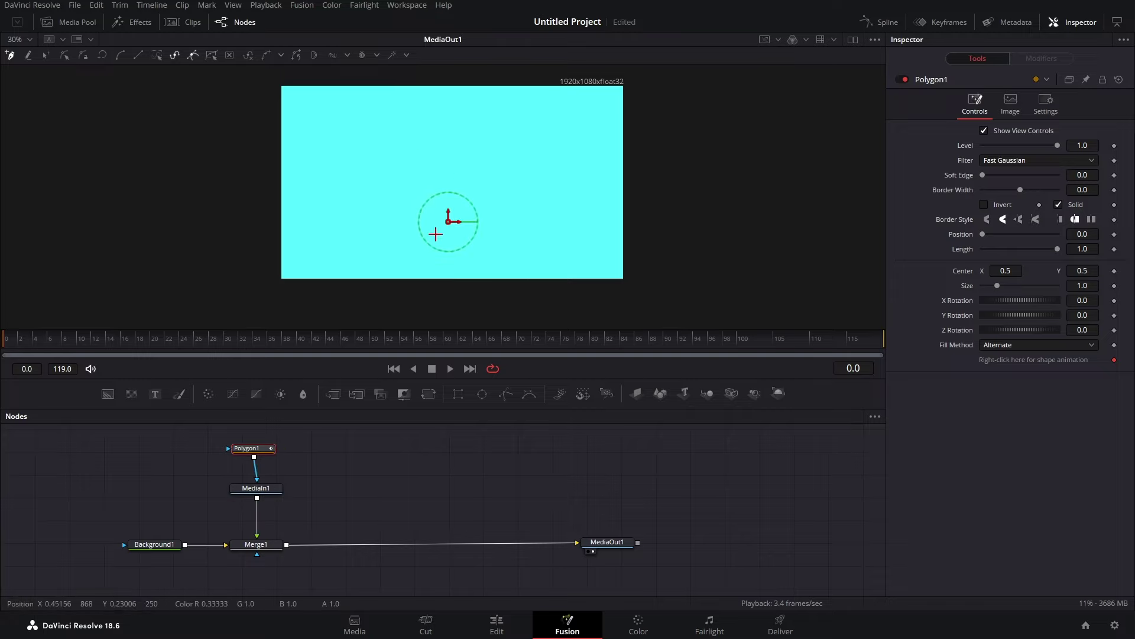
click(393, 214)
click(502, 203)
click(503, 171)
click(501, 119)
click(440, 102)
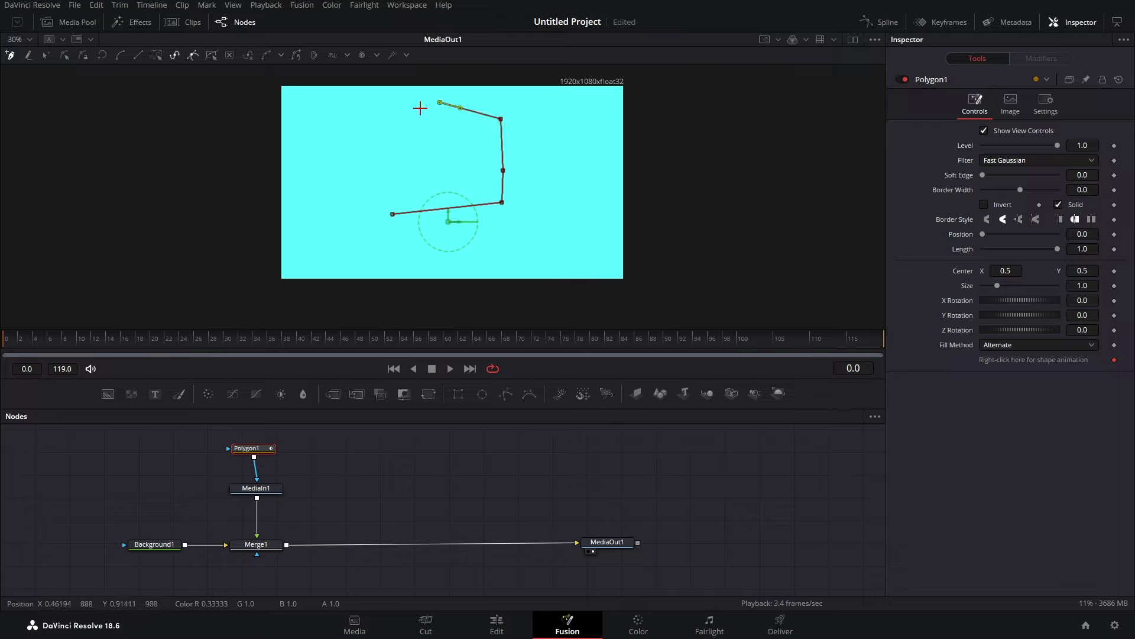
click(393, 132)
click(393, 214)
drag(475, 116, 439, 82)
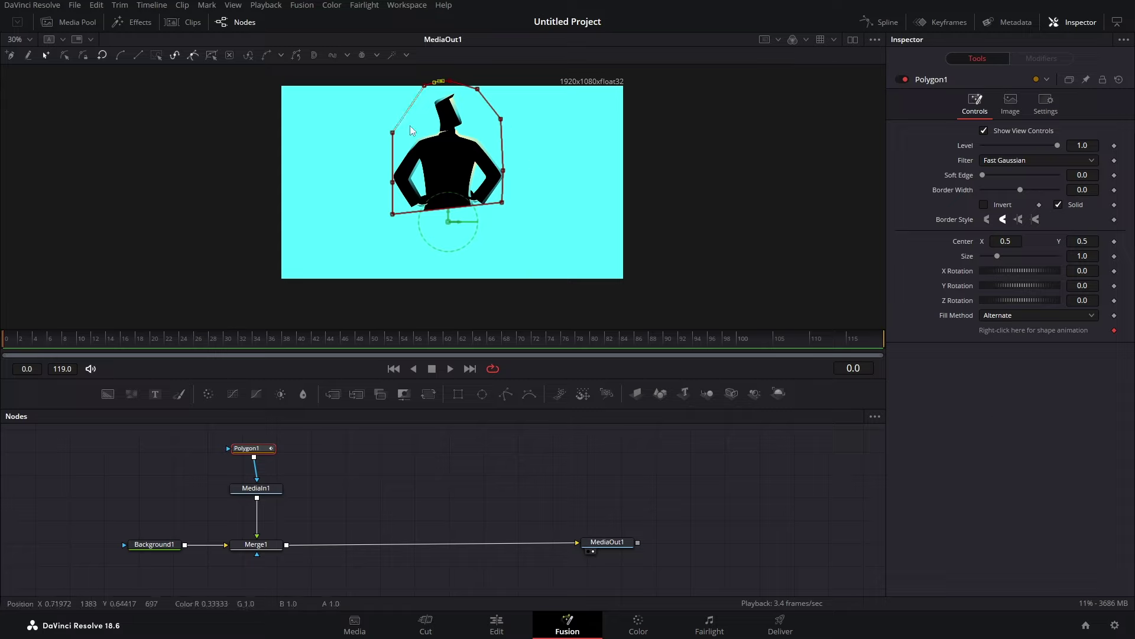
Give the polygon mask a Soft Edge of 0.2, leaving it uninverted
click(983, 206)
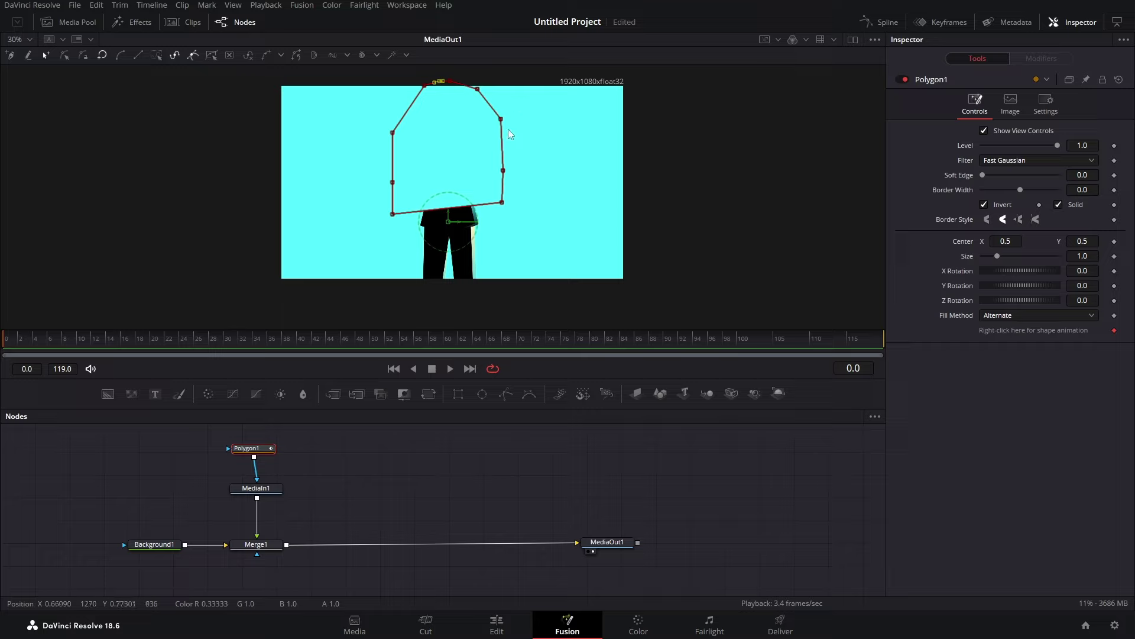
click(984, 204)
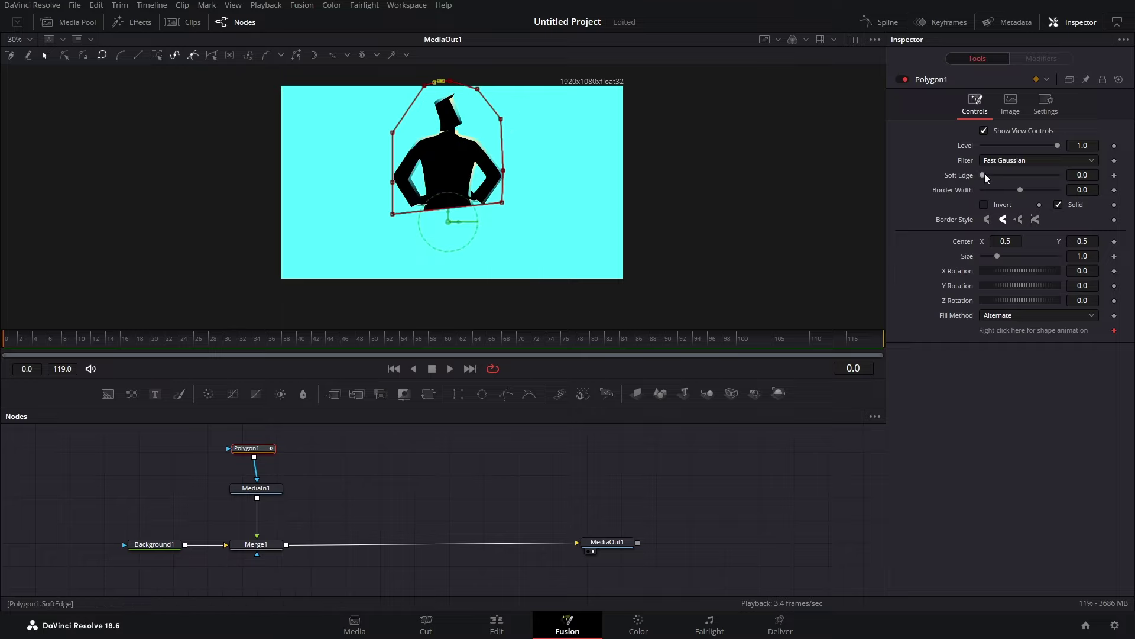
drag(982, 175, 1062, 184)
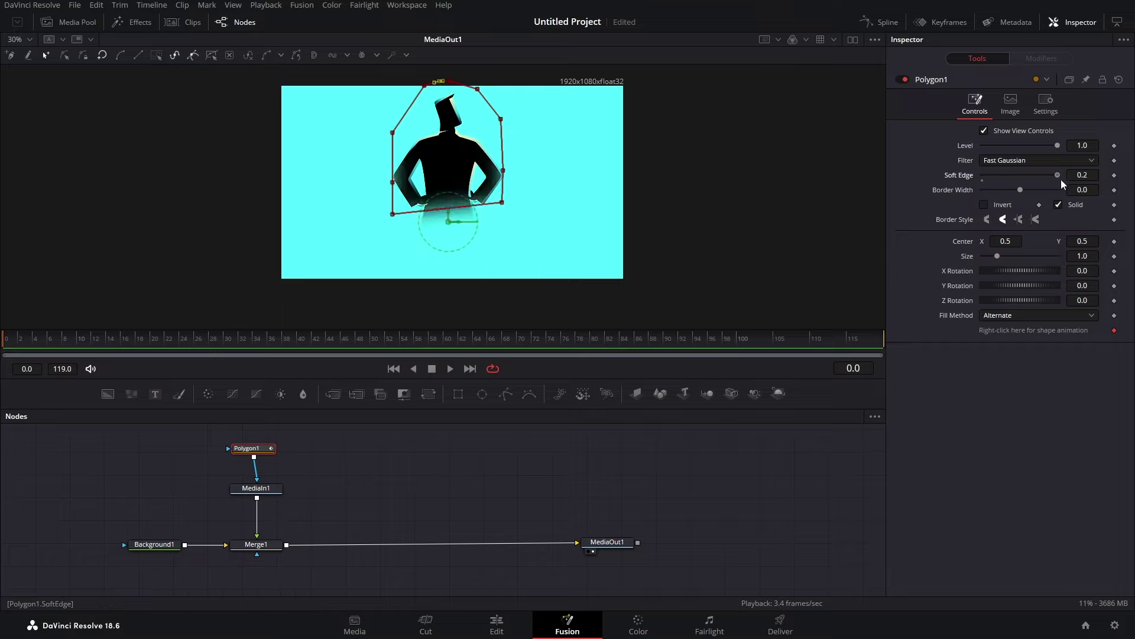
click(374, 470)
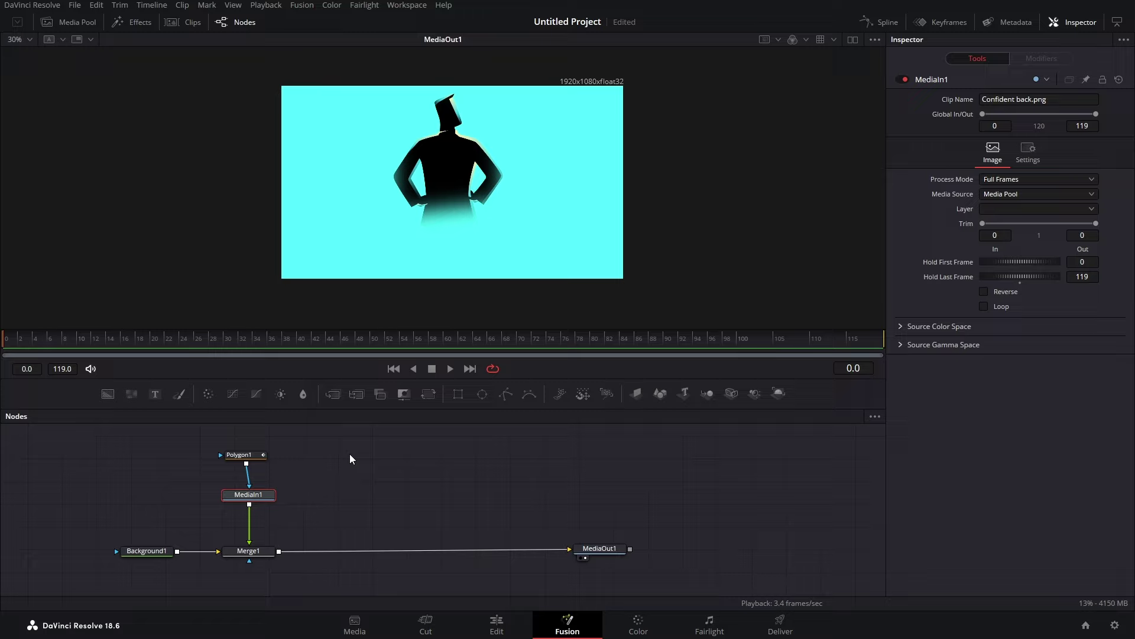
Delete the polygon, figure and merge nodes and move Background1 to the left
click(142, 551)
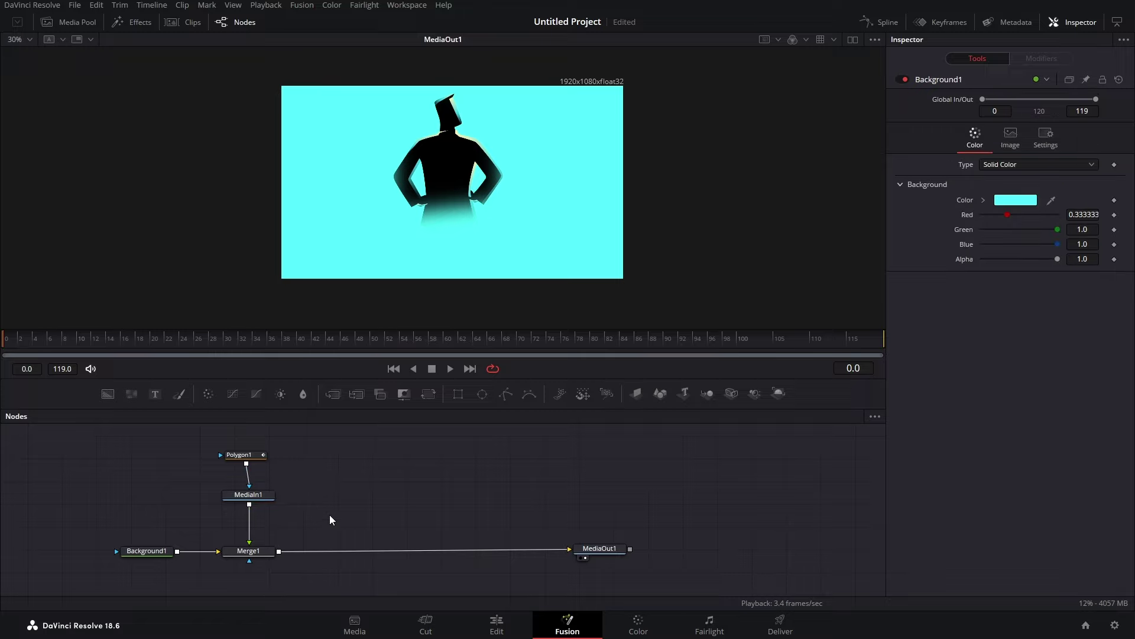
drag(318, 575, 226, 443)
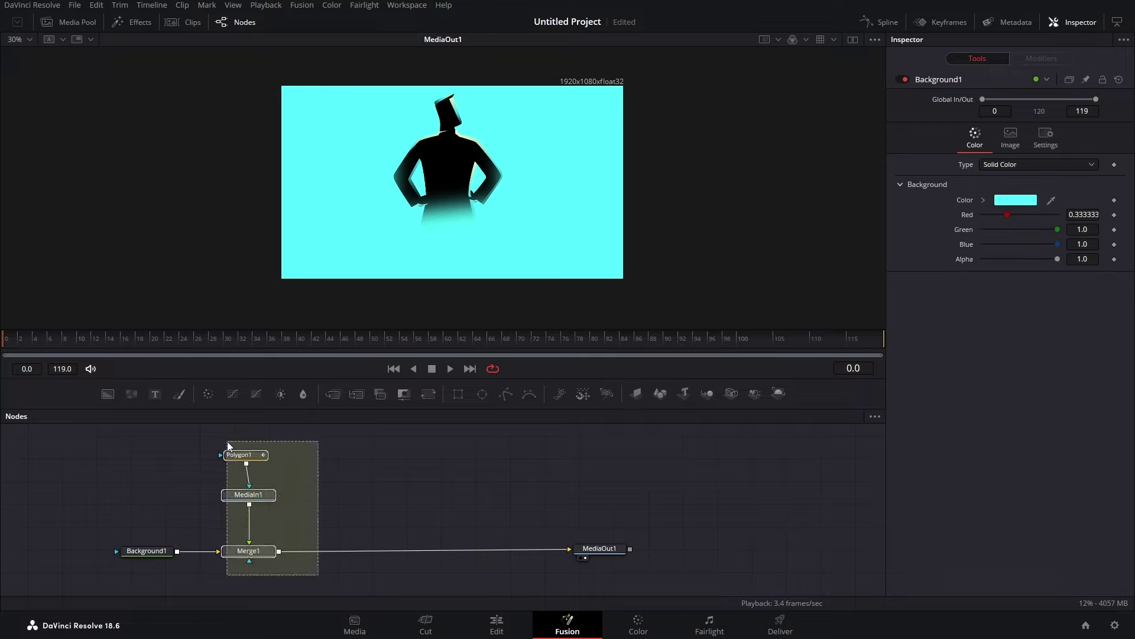
key(Delete)
click(147, 552)
drag(147, 552, 78, 548)
click(243, 506)
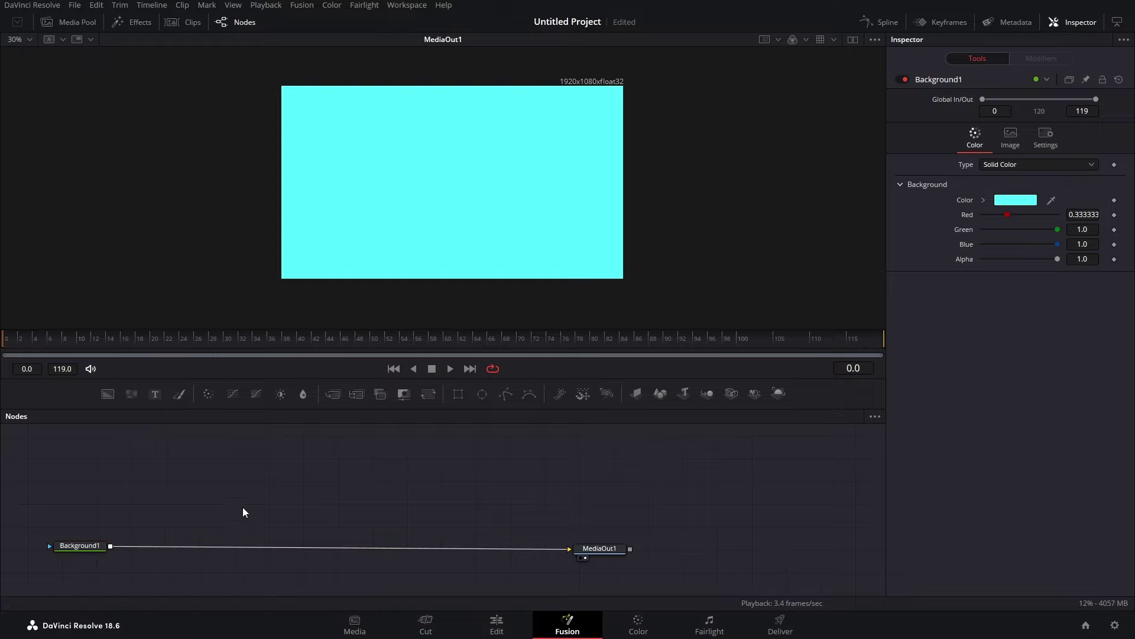
Add Landscape.png, the road image and Confident back from the Media Pool as media nodes
click(69, 23)
drag(170, 74, 180, 472)
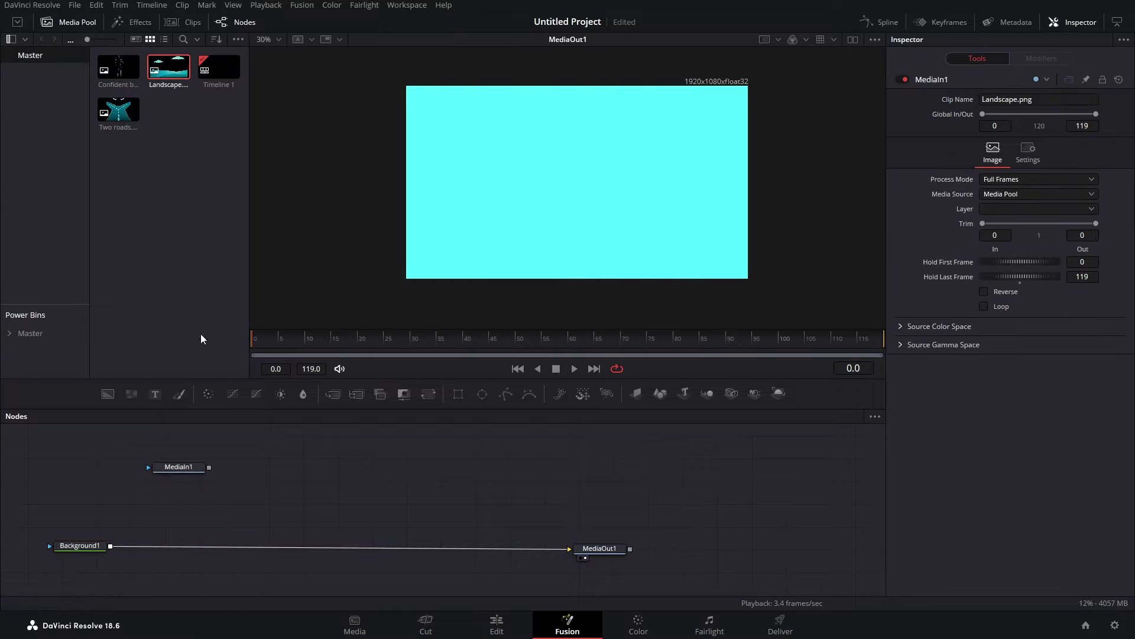
drag(119, 109, 278, 472)
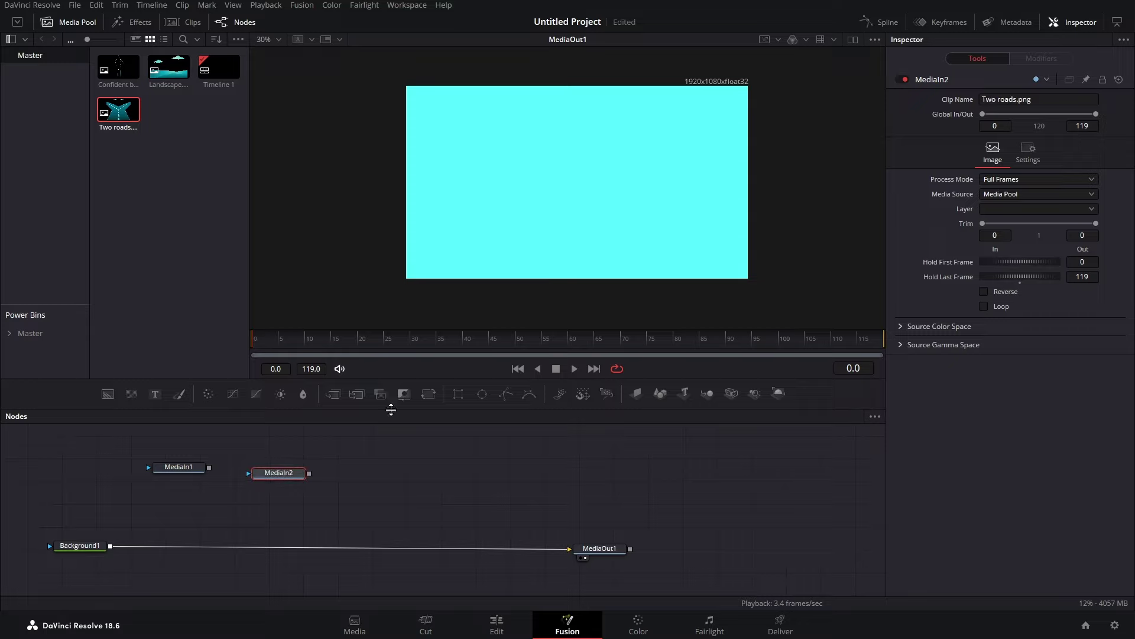
drag(119, 67, 358, 480)
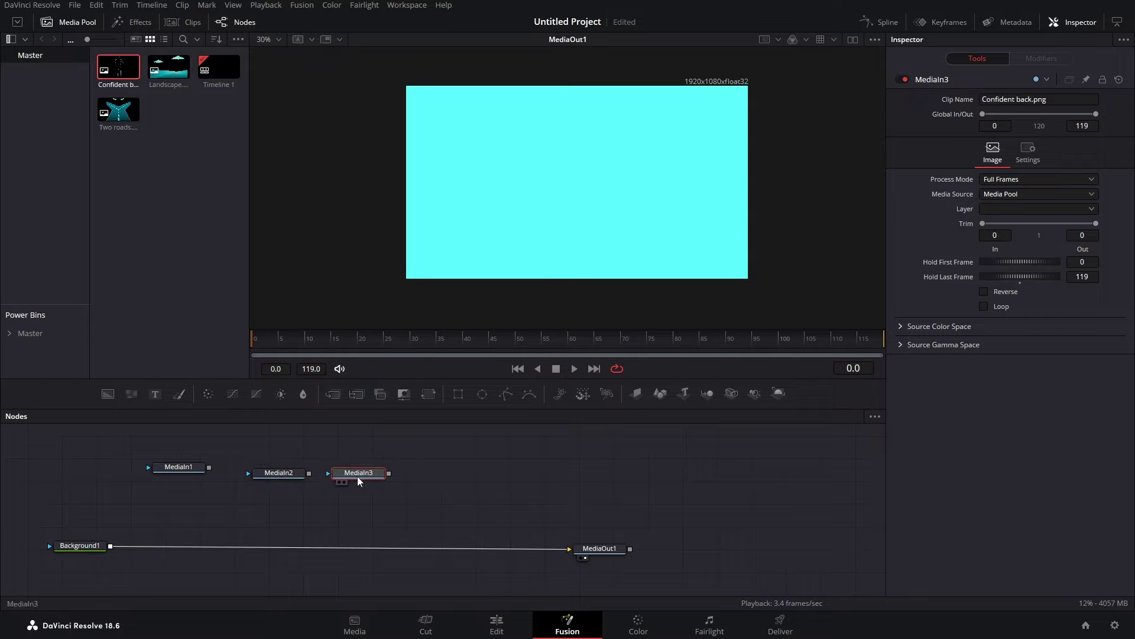
drag(279, 472, 271, 466)
Rename the three media nodes land, road and subject
click(184, 469)
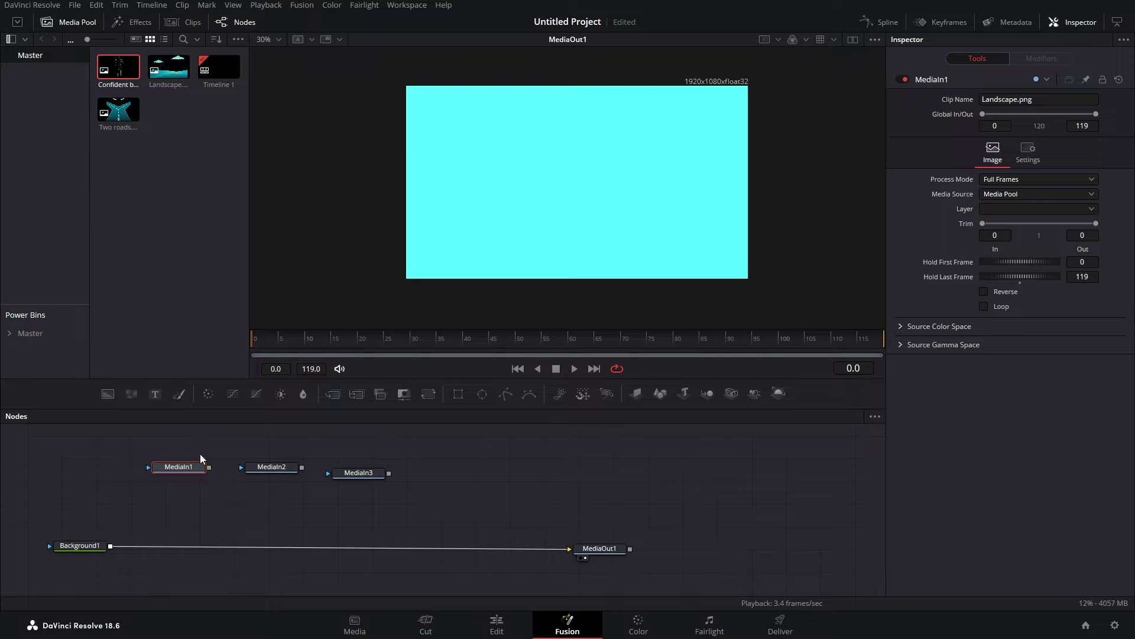
key(F2)
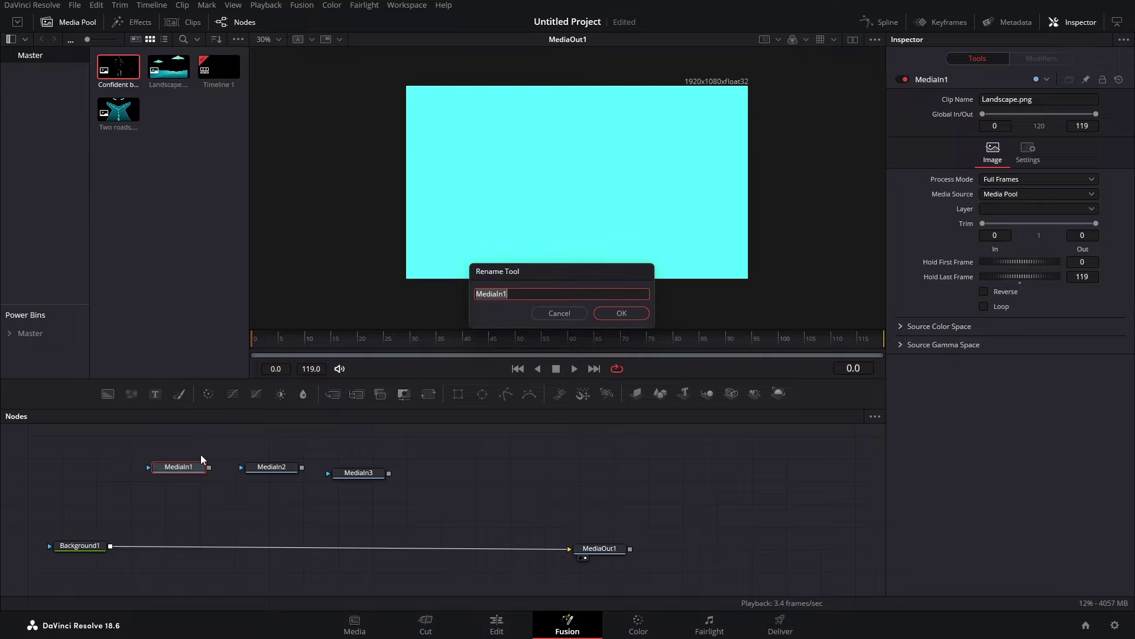
text(land)
key(Return)
click(276, 468)
key(F2)
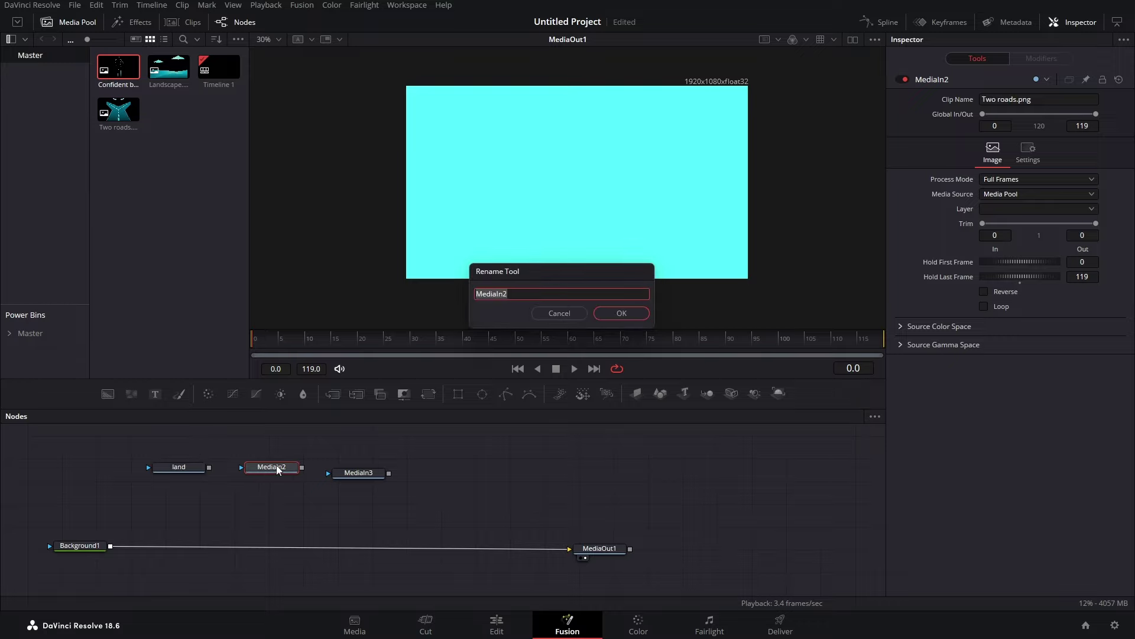
text(road)
key(Return)
click(372, 476)
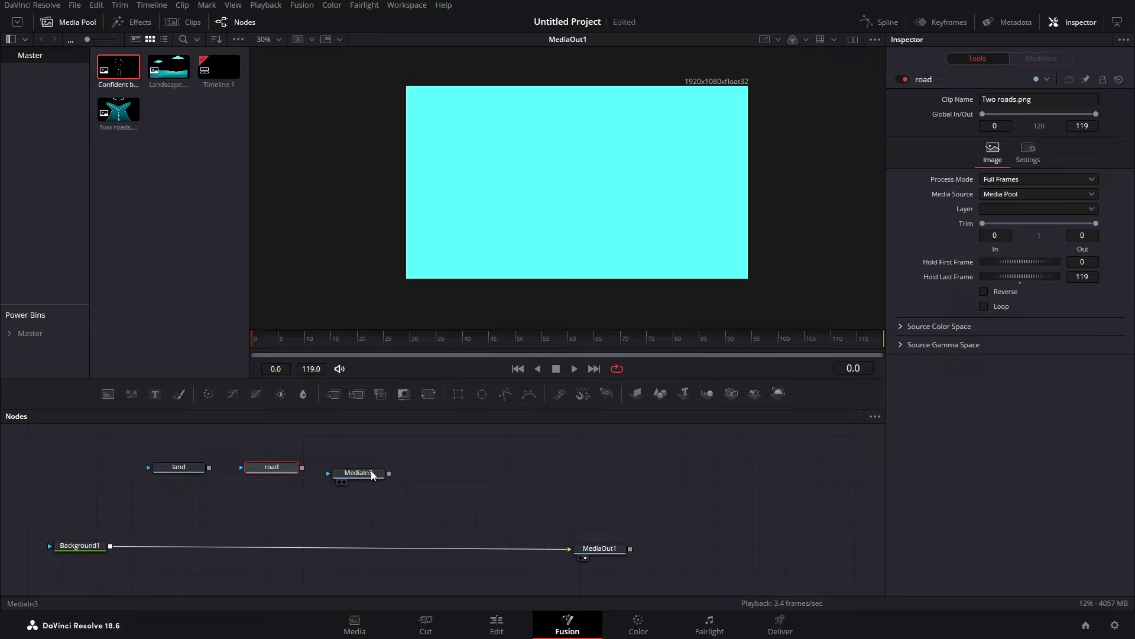
key(F2)
text(subject)
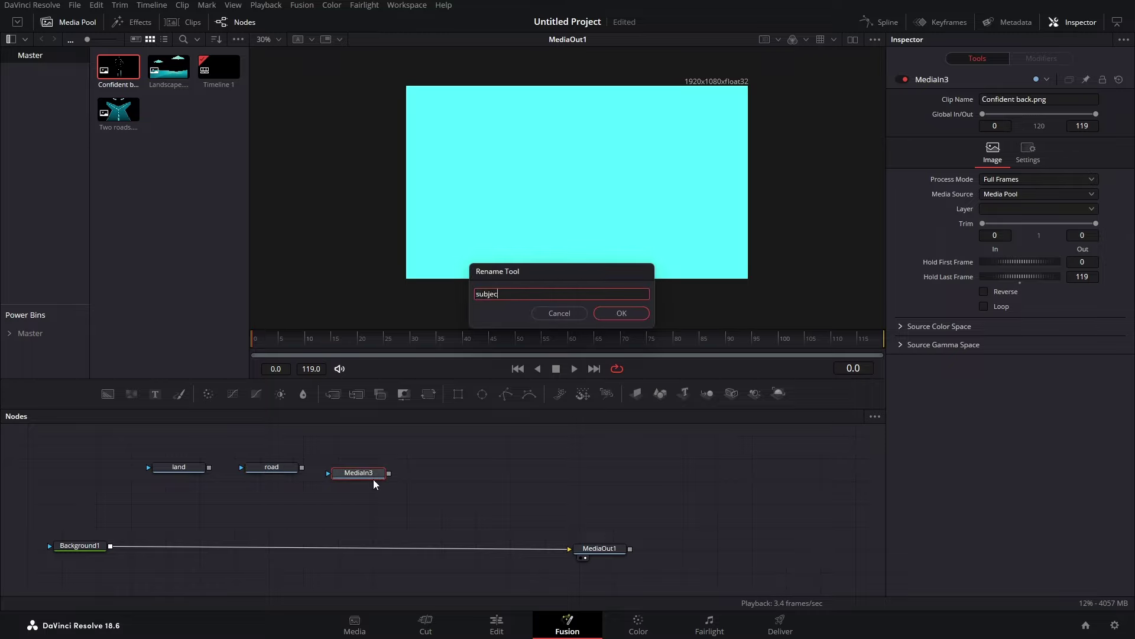
key(Return)
Merge land over the background at reduced size, then merge road at size 0.221, centre Y 0.227
drag(209, 467, 111, 548)
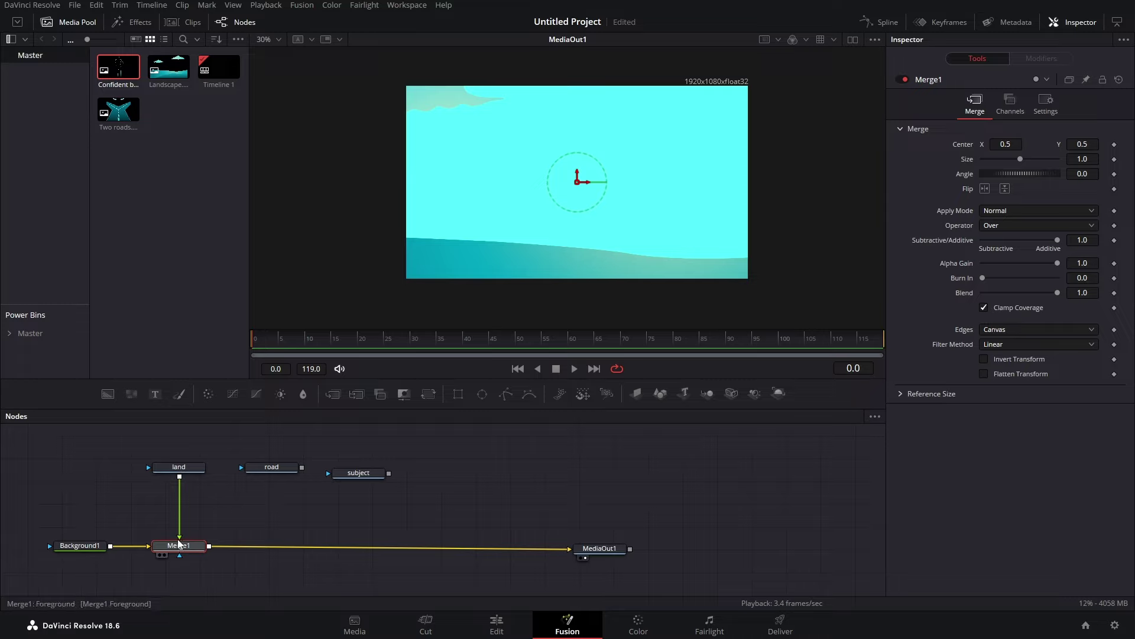
drag(1091, 159, 825, 188)
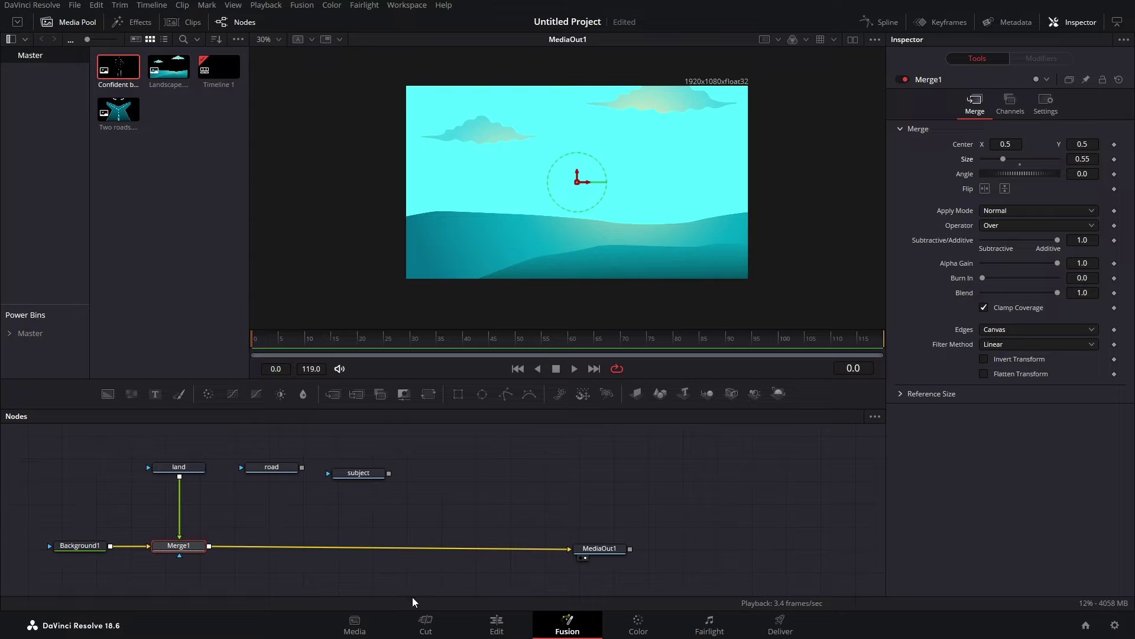
drag(298, 471, 214, 544)
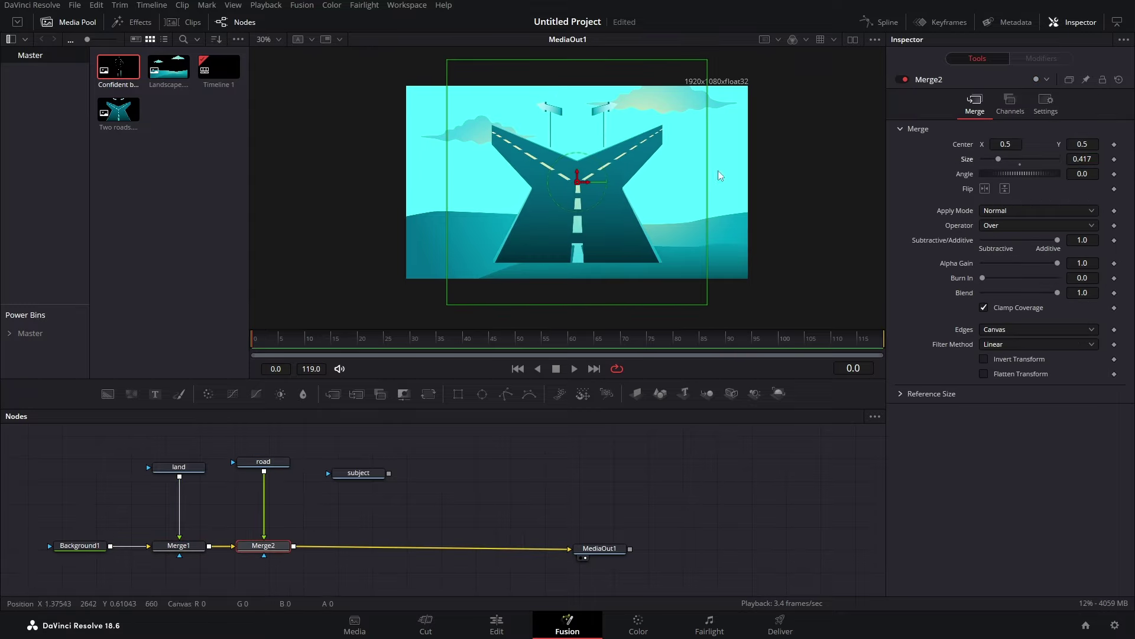
drag(577, 176, 525, 273)
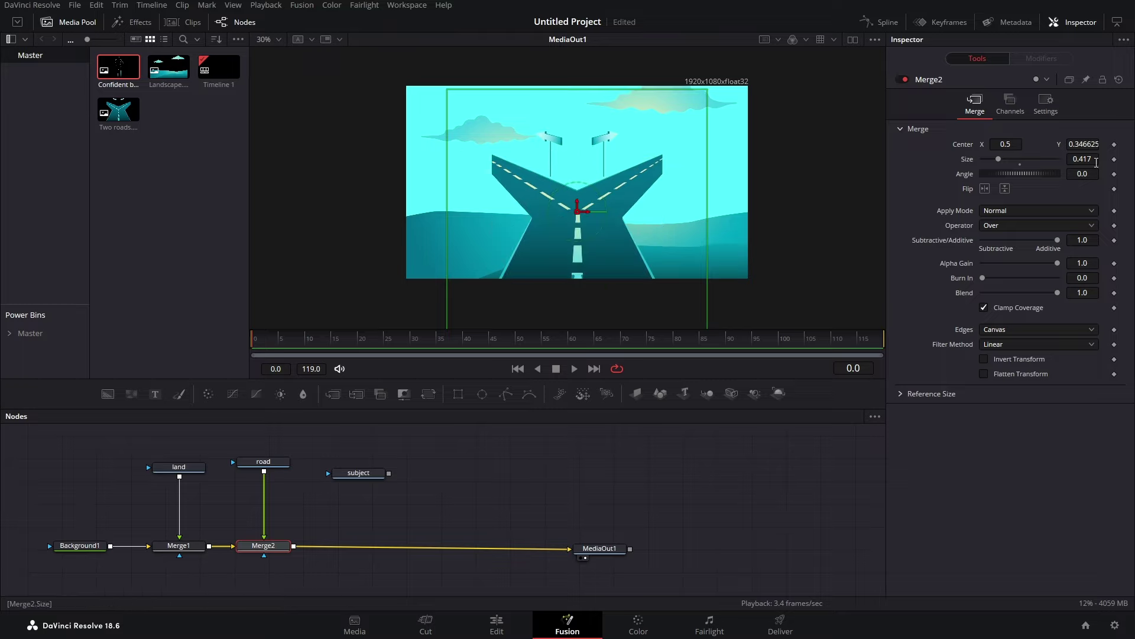
drag(1096, 162, 980, 163)
drag(578, 201, 570, 227)
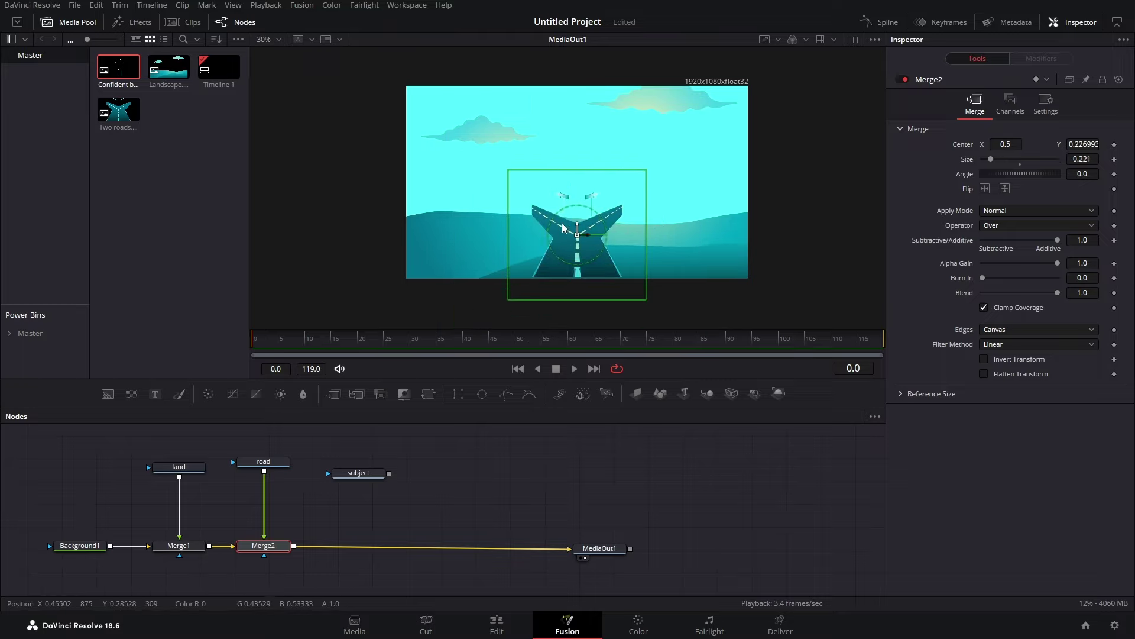
click(669, 470)
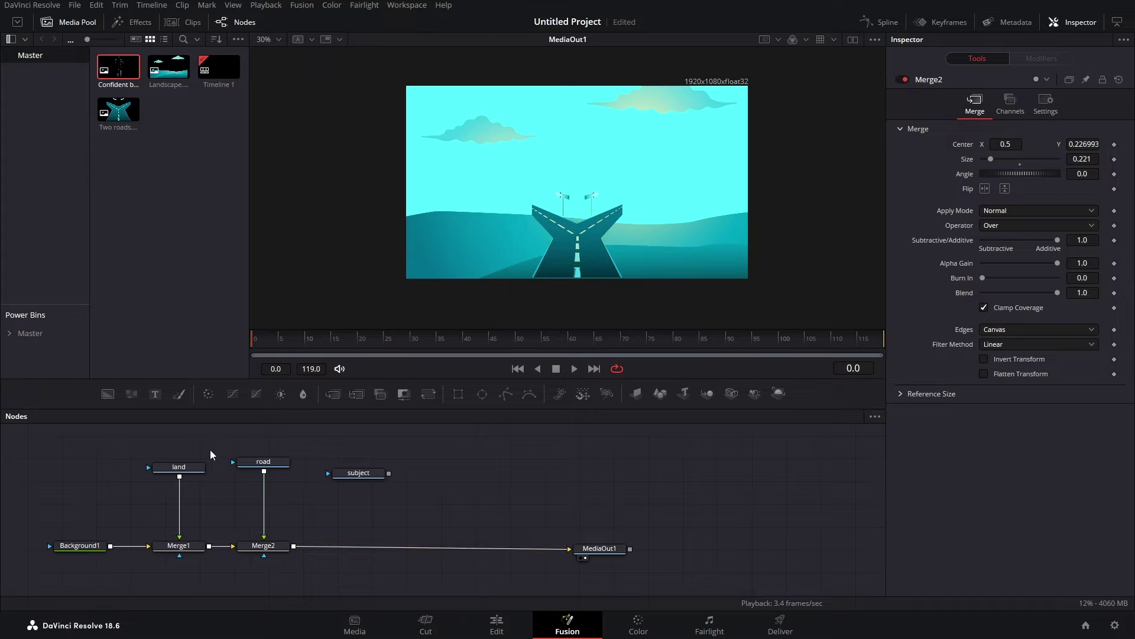
scroll(652, 262, up, 2)
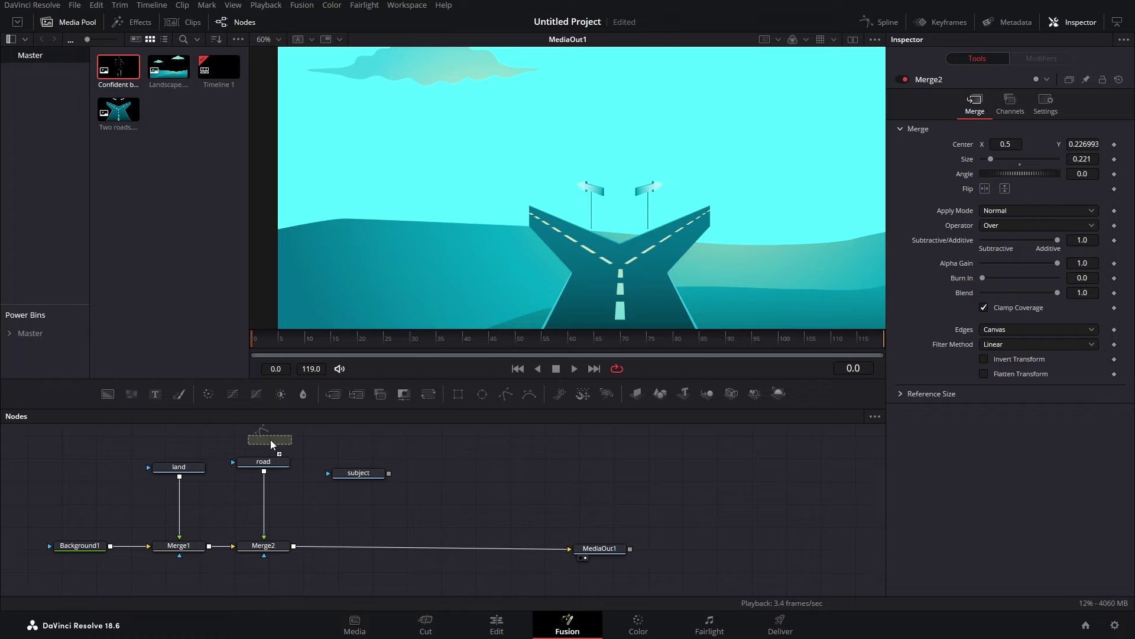
Draw a Polygon mask on the road image, outlining the road across the lower frame
drag(270, 438, 270, 440)
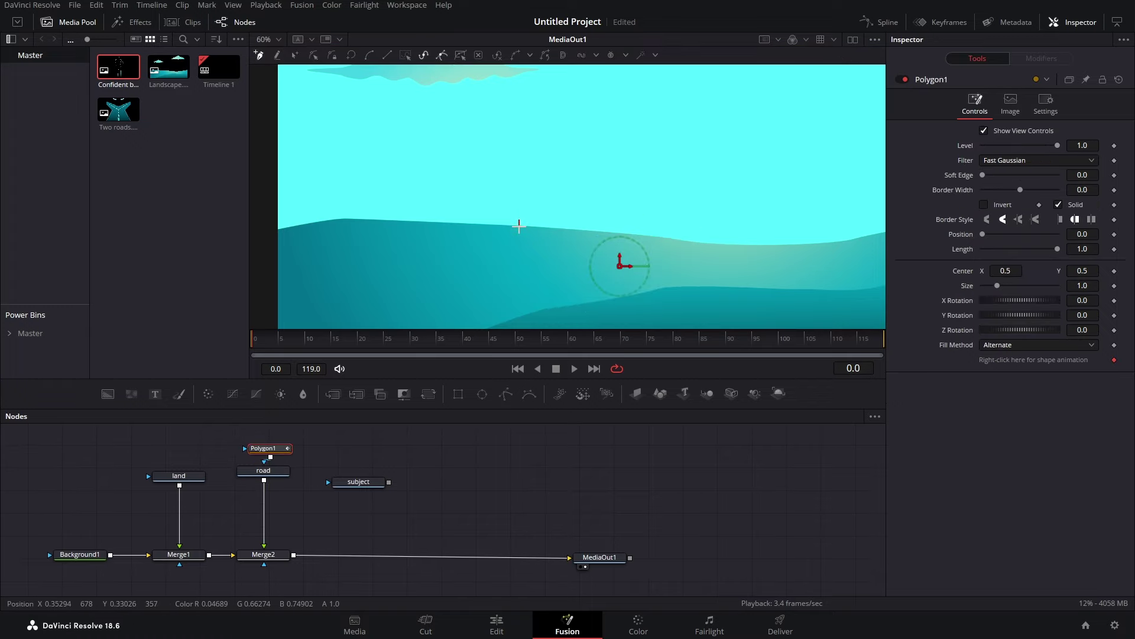
drag(518, 225, 582, 229)
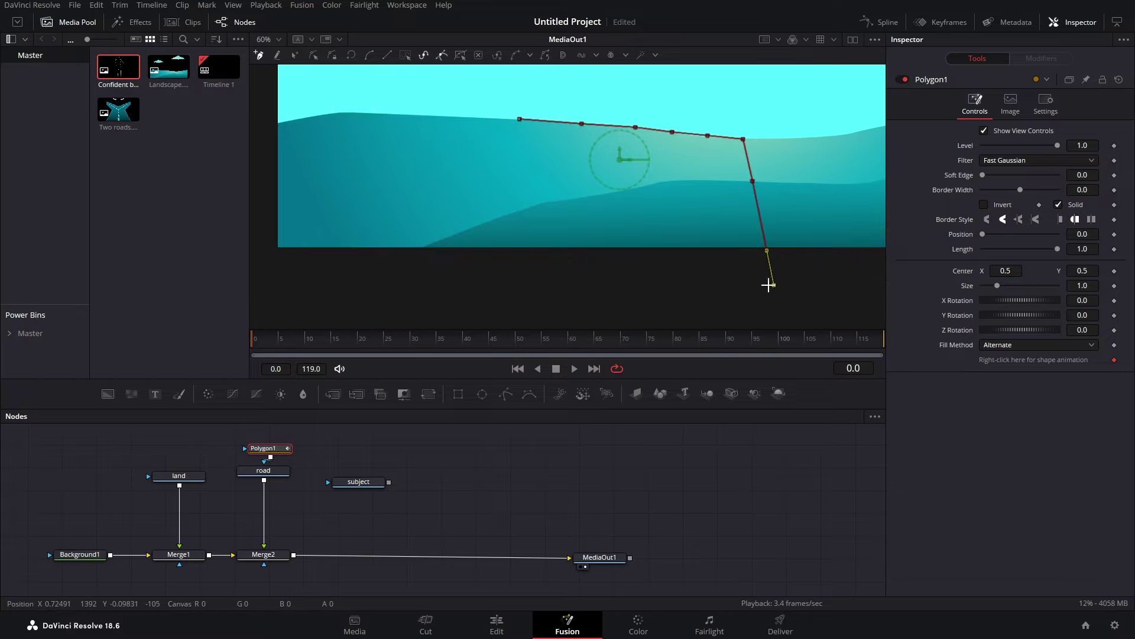
click(457, 295)
drag(442, 273, 447, 261)
click(449, 162)
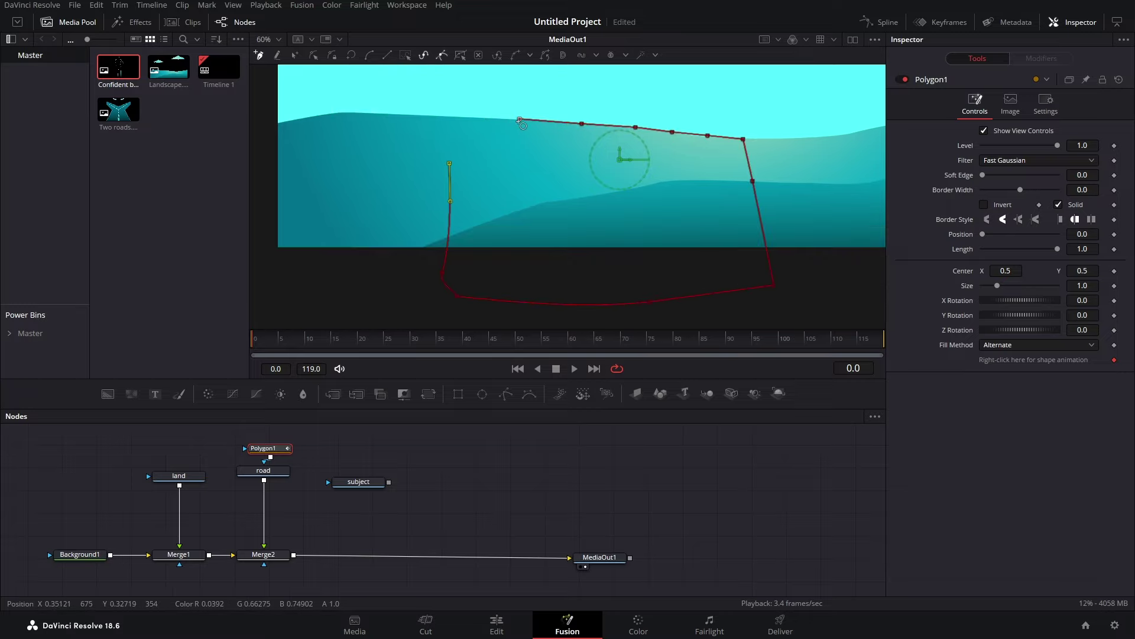
click(520, 121)
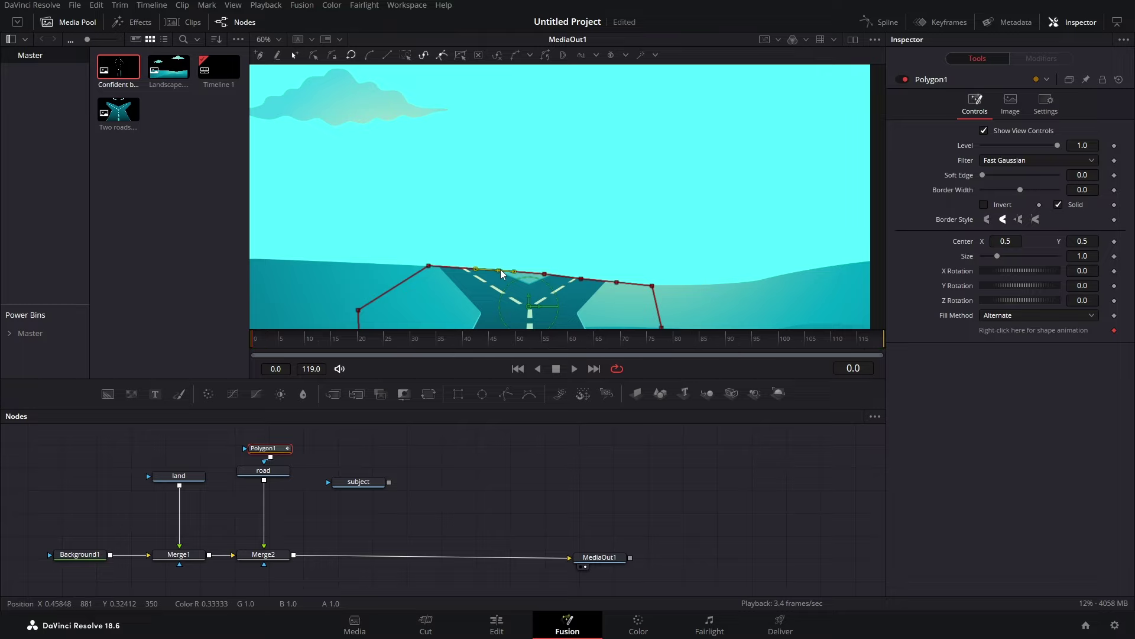
Refine the road mask points to trim the road edge and enclose both signposts
mouse_move(544, 273)
mouse_down()
mouse_move(540, 243)
mouse_move(533, 273)
mouse_up()
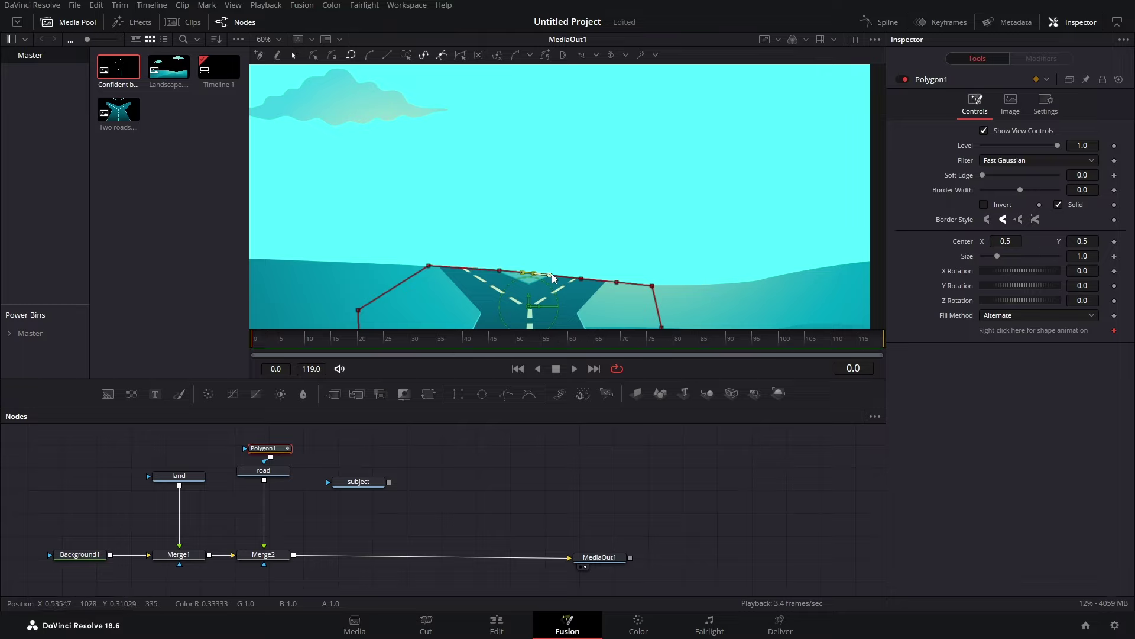
scroll(559, 279, up, 7)
scroll(541, 272, up, 5)
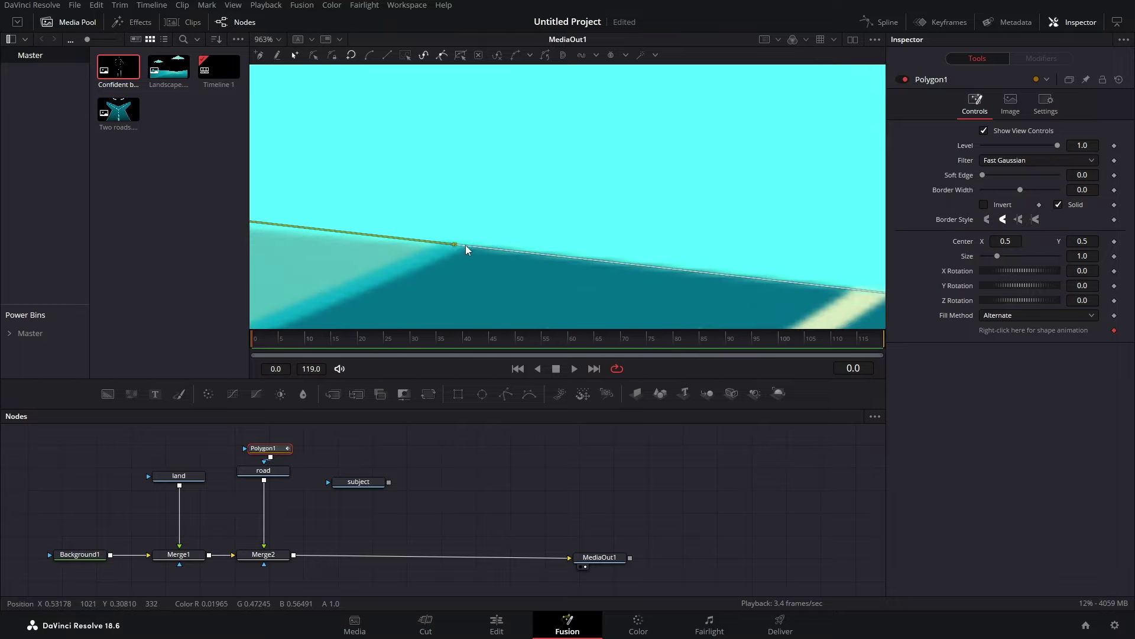
click(466, 245)
drag(342, 237, 828, 263)
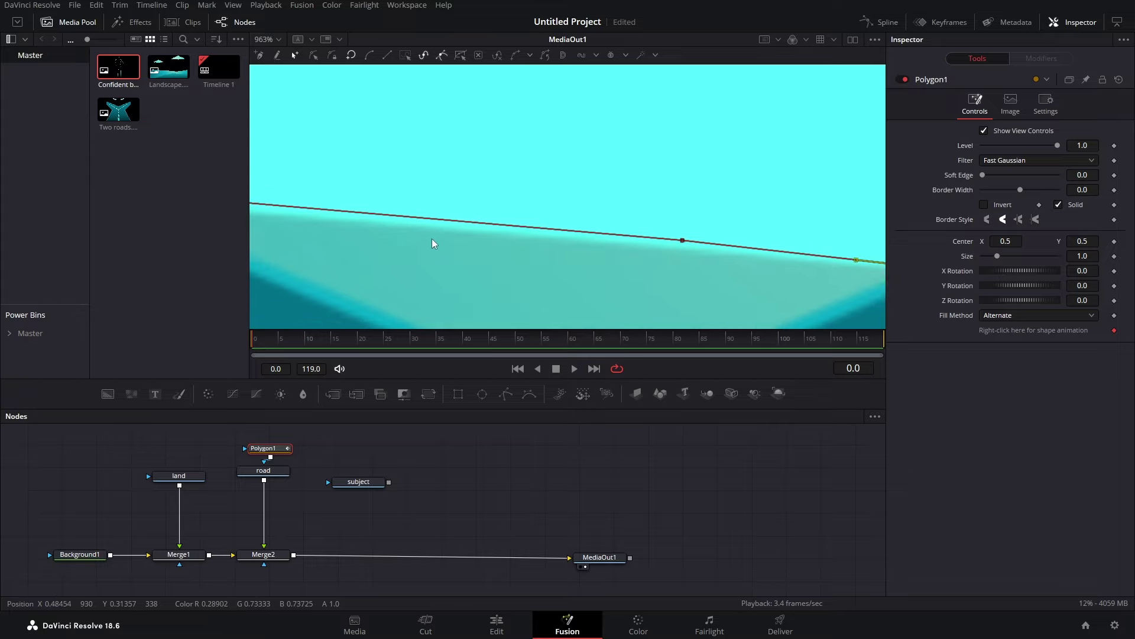
drag(433, 240, 812, 251)
click(475, 202)
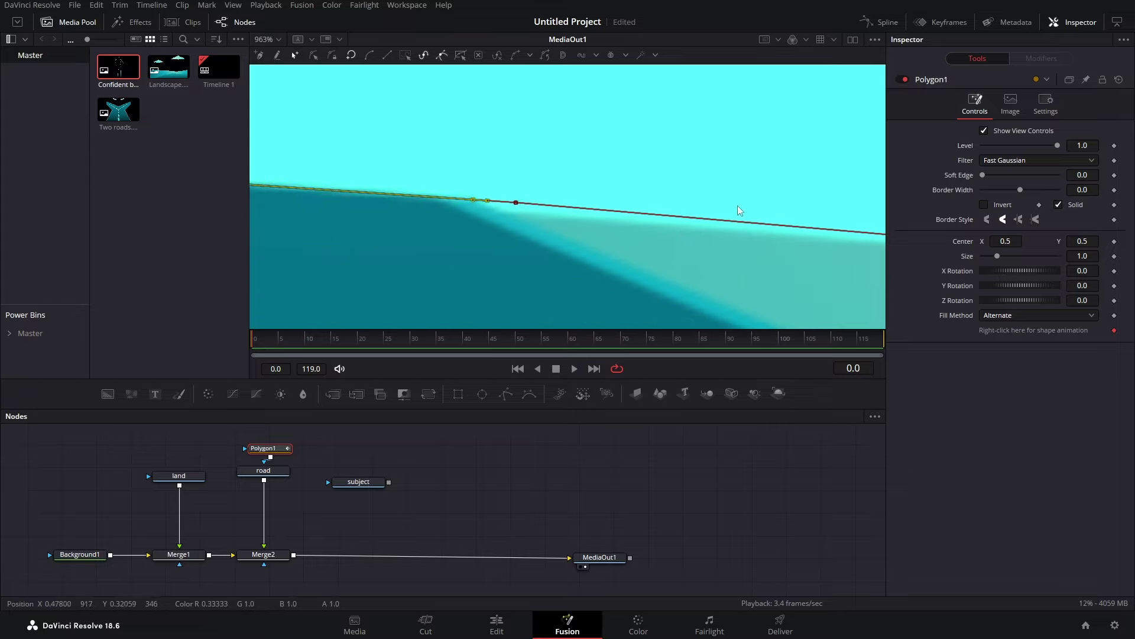
scroll(739, 210, down, 10)
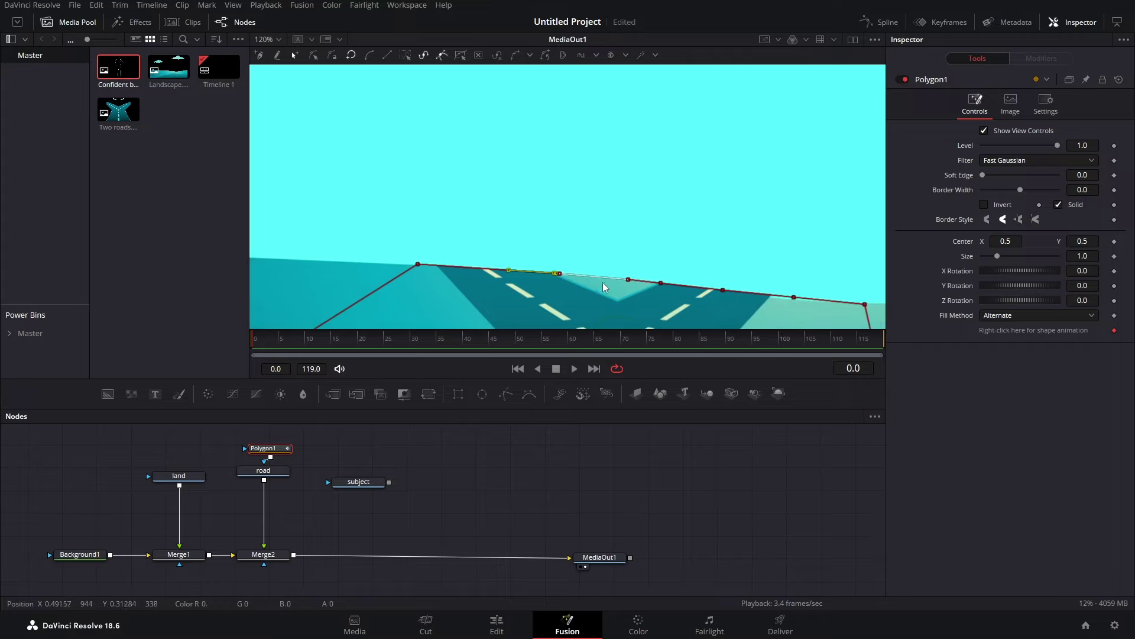
drag(588, 275, 520, 121)
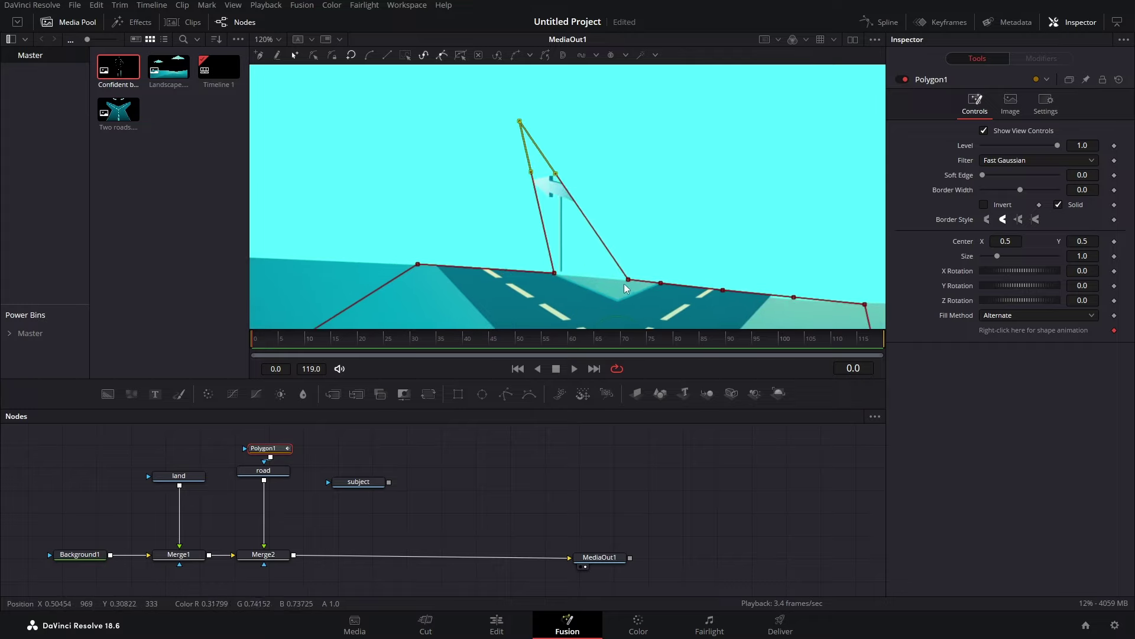
drag(626, 284, 737, 152)
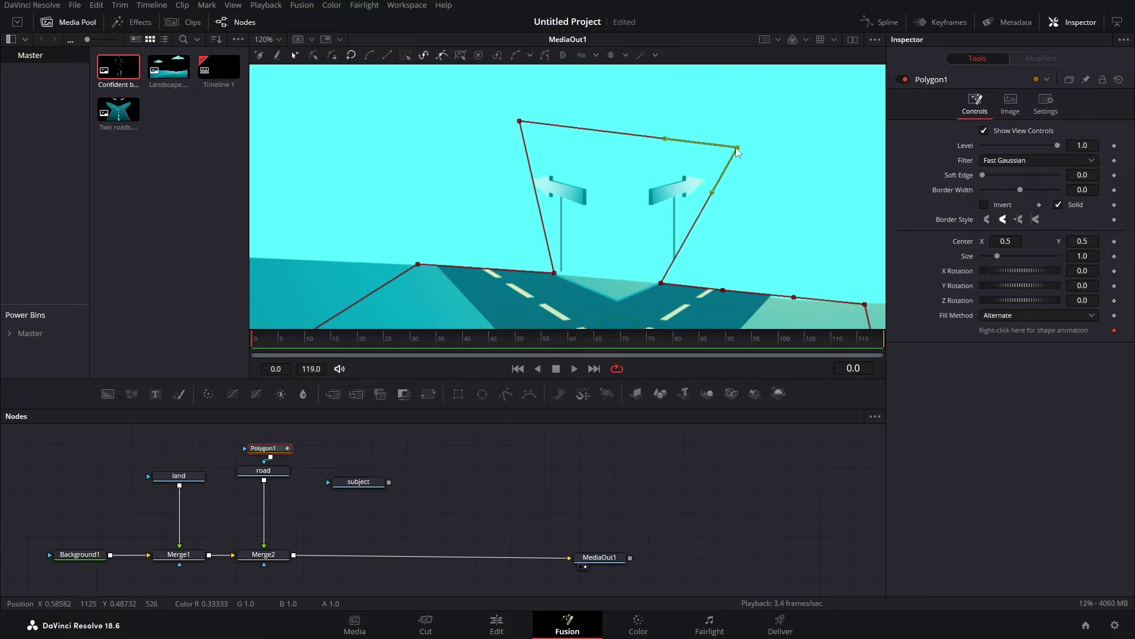
scroll(663, 295, up, 10)
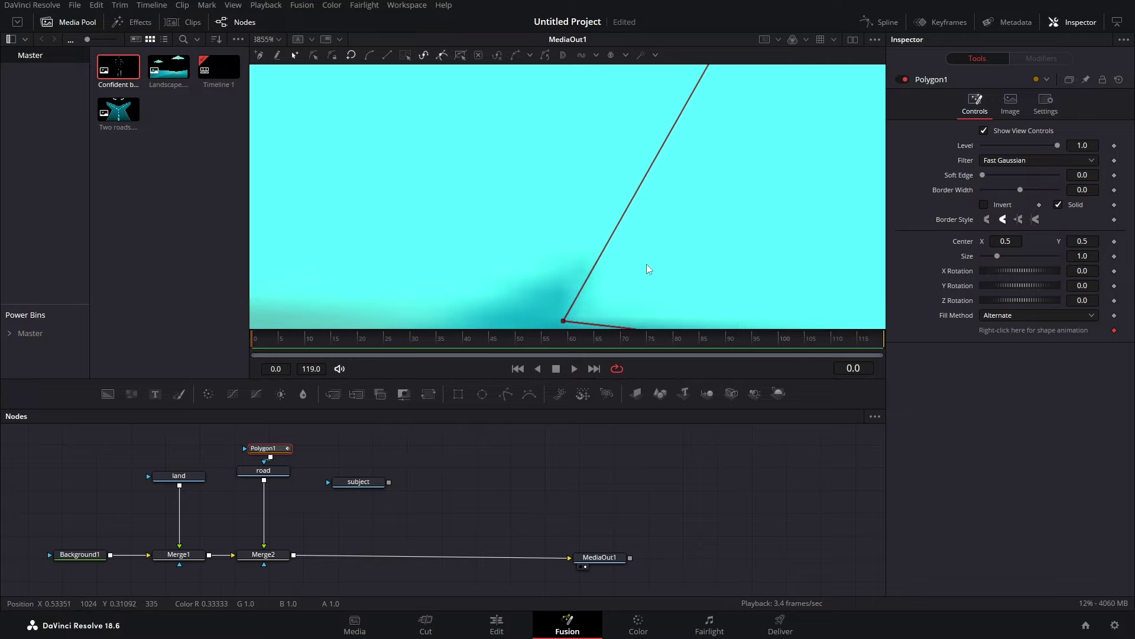
drag(593, 304, 578, 256)
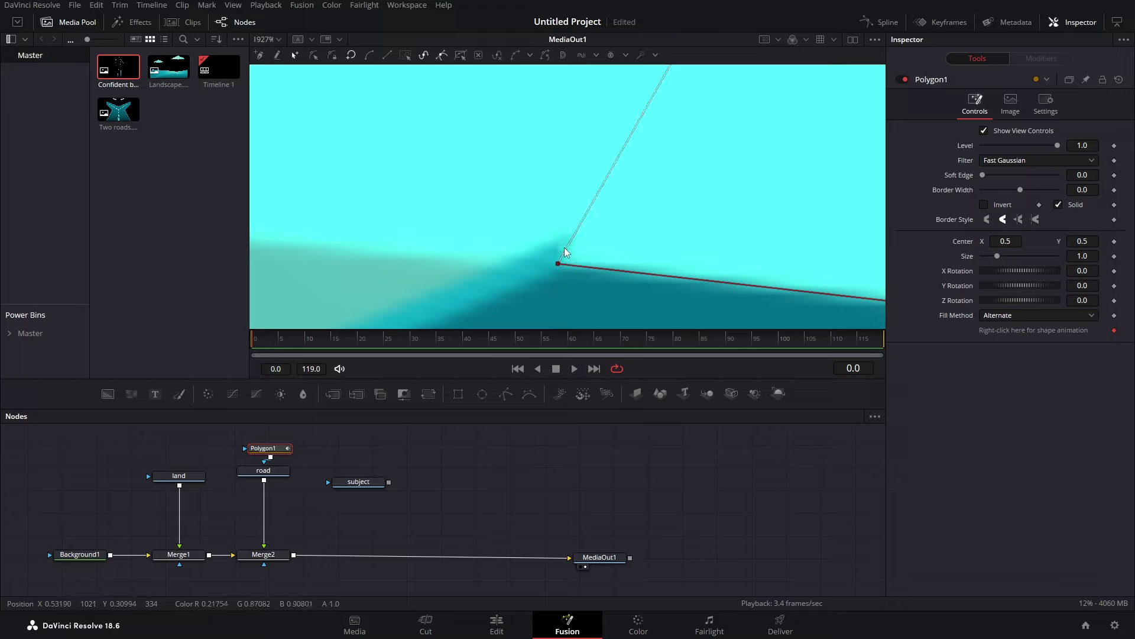
click(569, 252)
drag(567, 250, 791, 108)
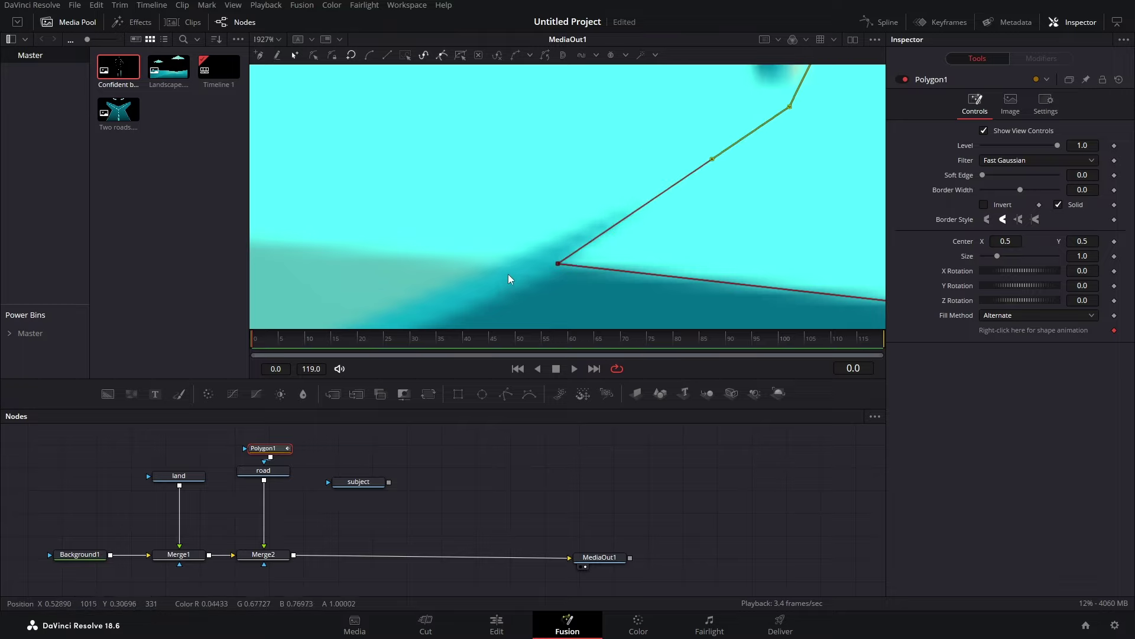
drag(556, 267, 516, 259)
scroll(828, 210, down, 15)
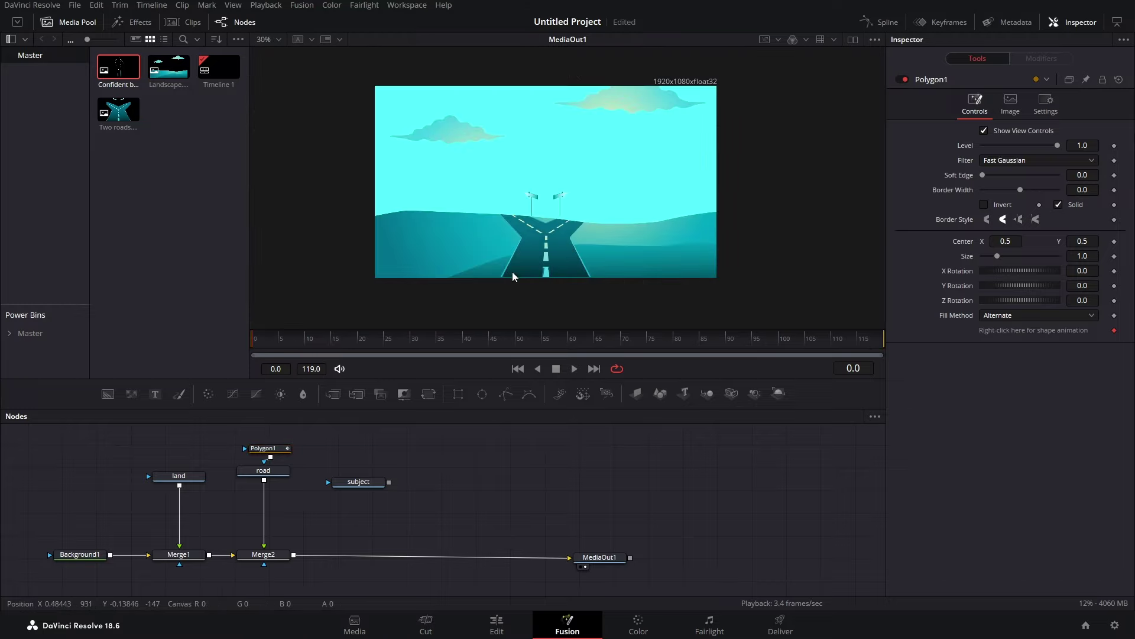
key(ctrl+f)
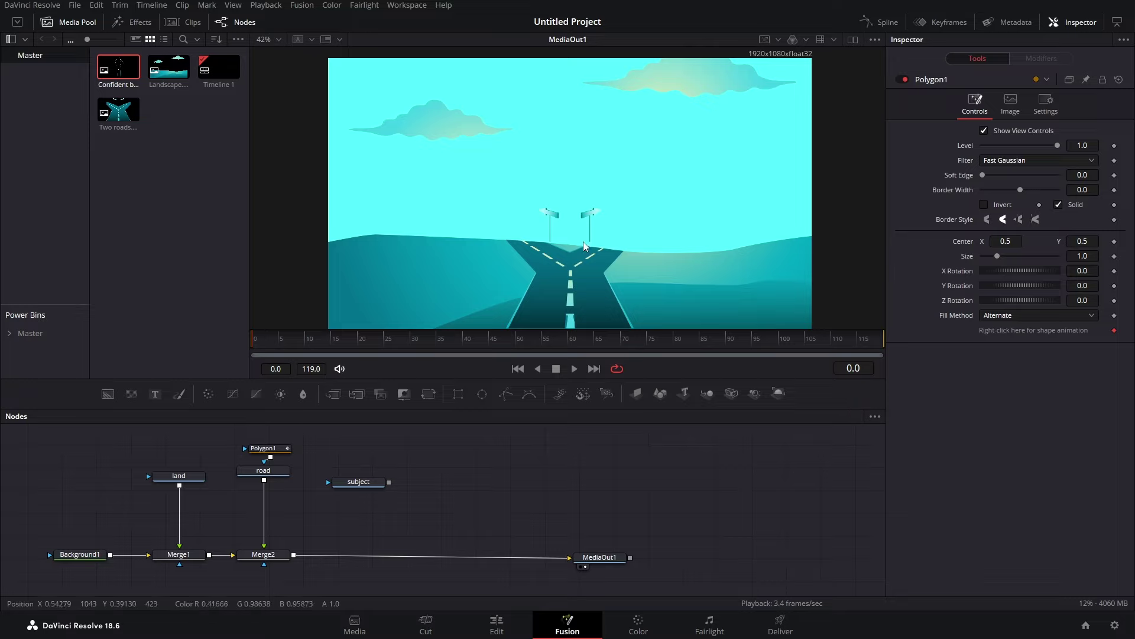
Merge subject in through Merge3 at size 0.054, centre Y 0.2938, standing on the road fork
drag(389, 482, 304, 554)
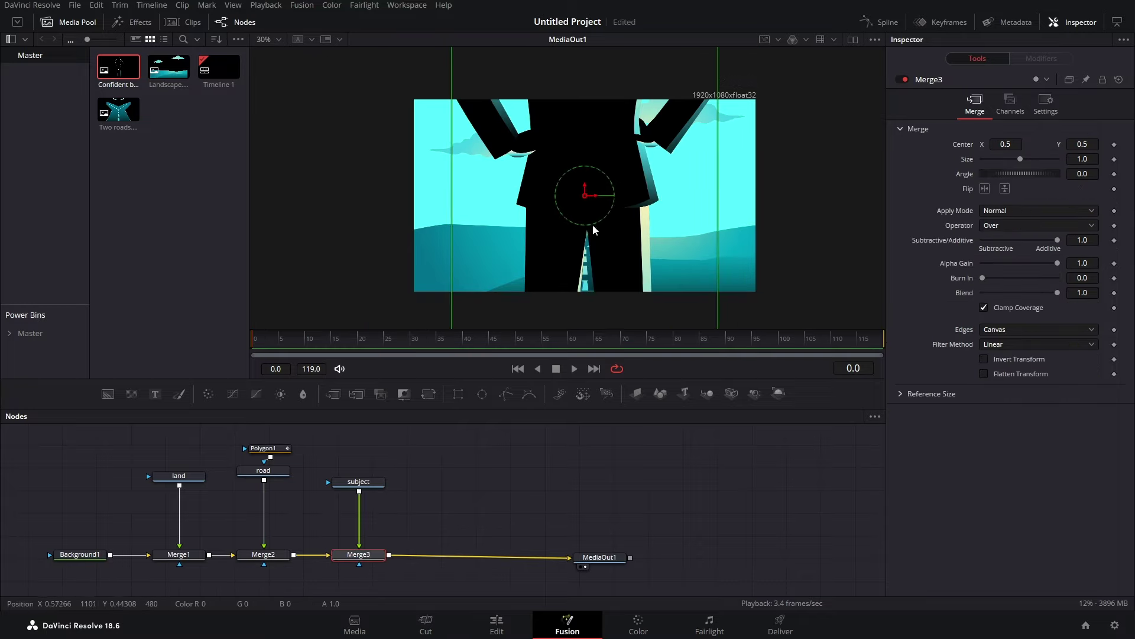
scroll(646, 205, down, 2)
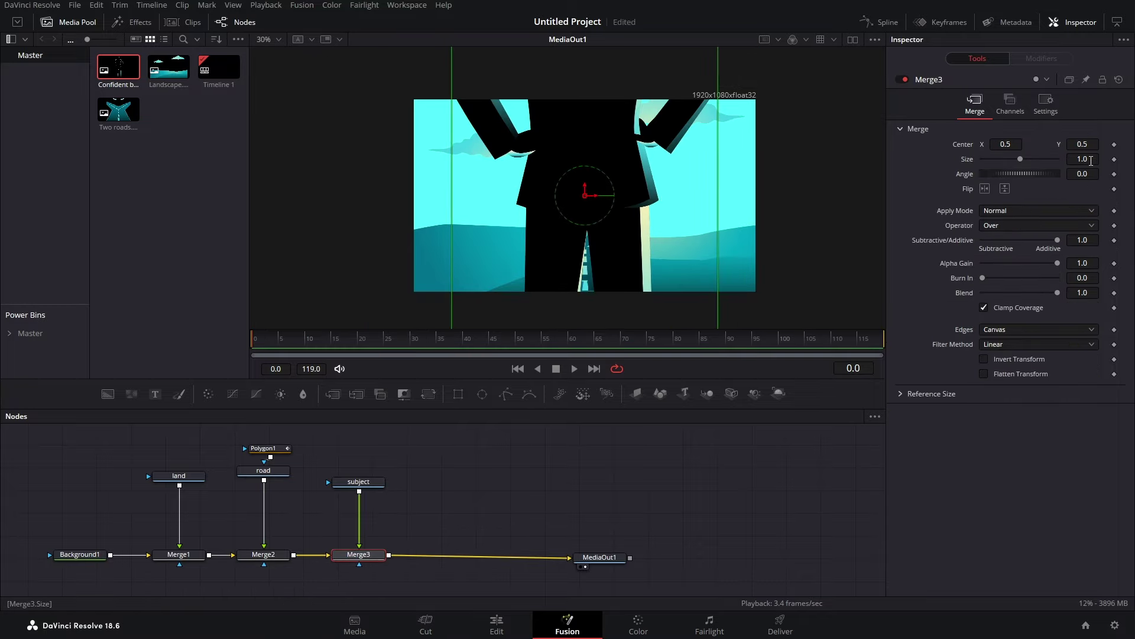
drag(1092, 161, 982, 161)
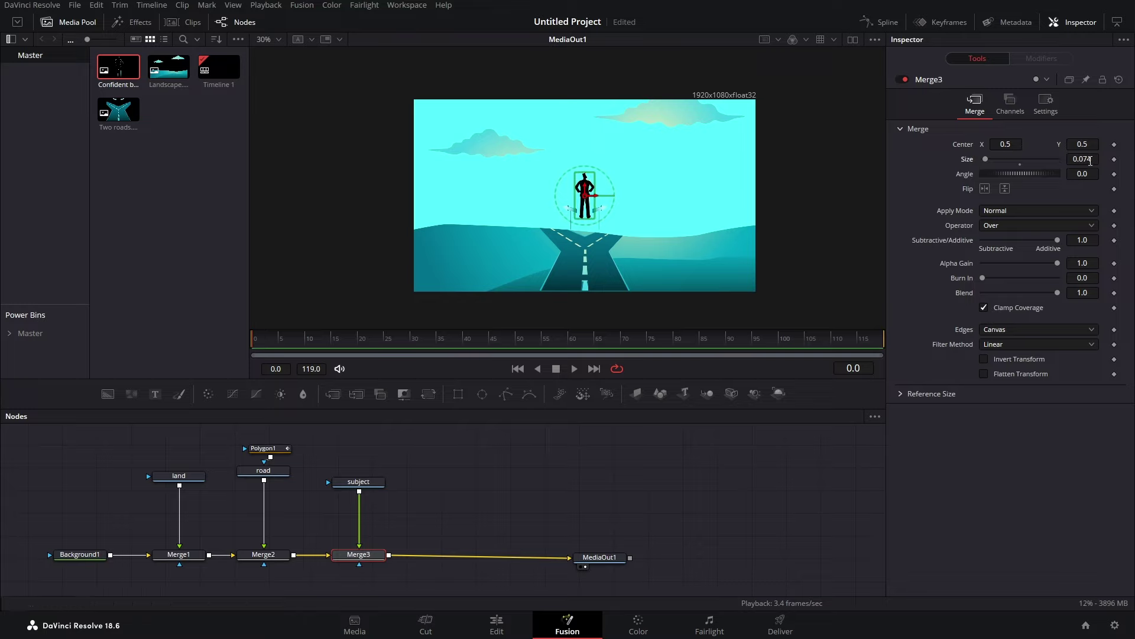
drag(588, 185, 584, 235)
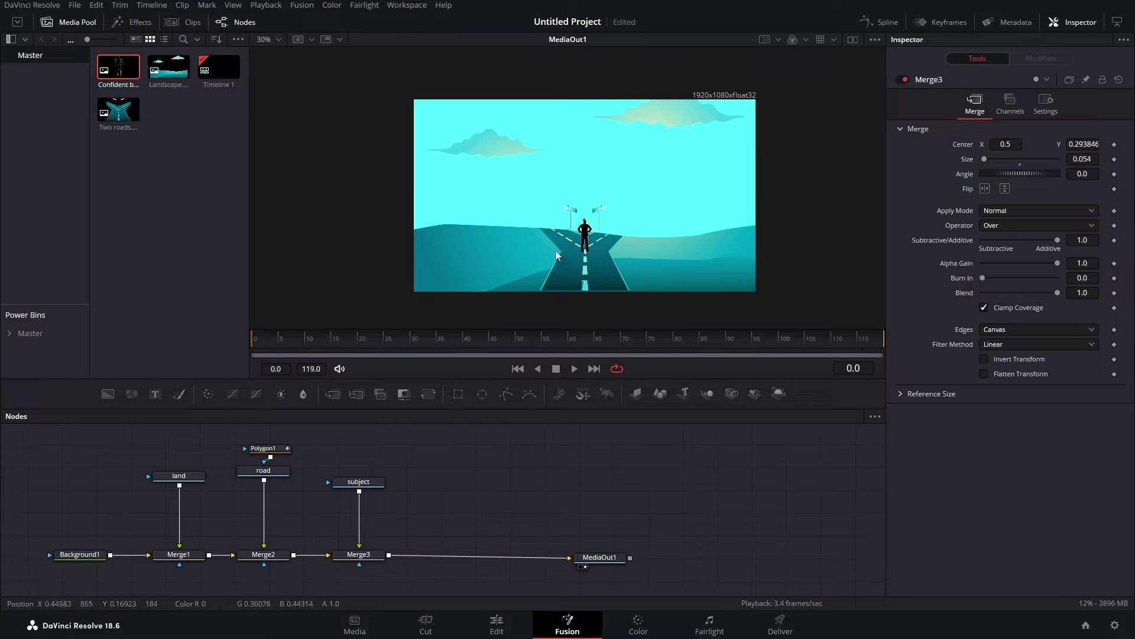
scroll(597, 224, up, 3)
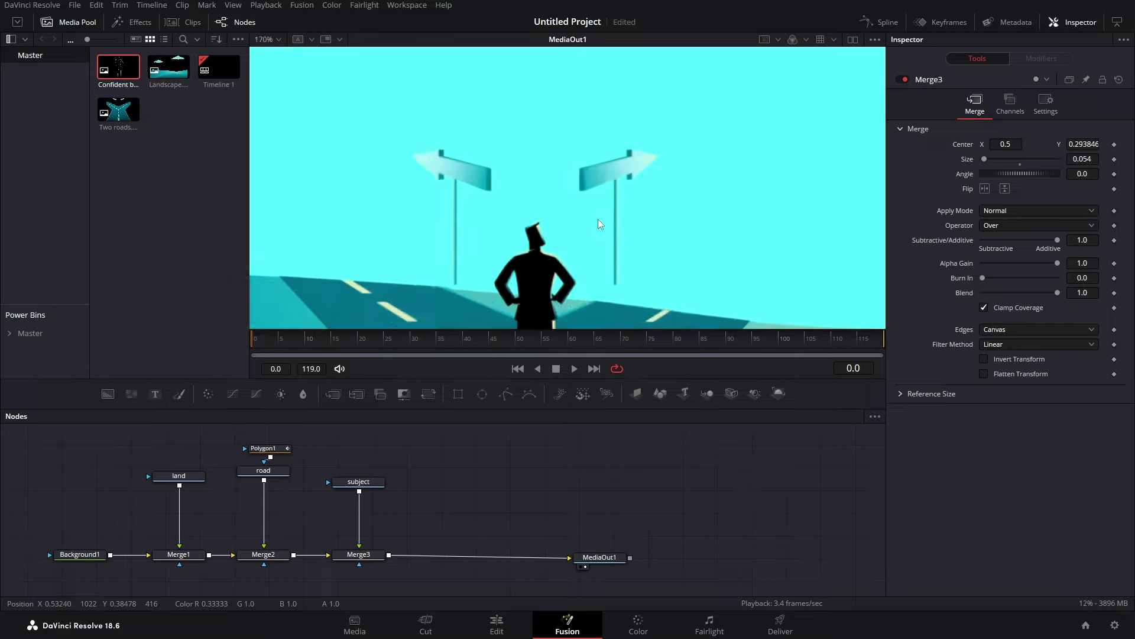
scroll(599, 225, down, 3)
scroll(599, 226, up, 4)
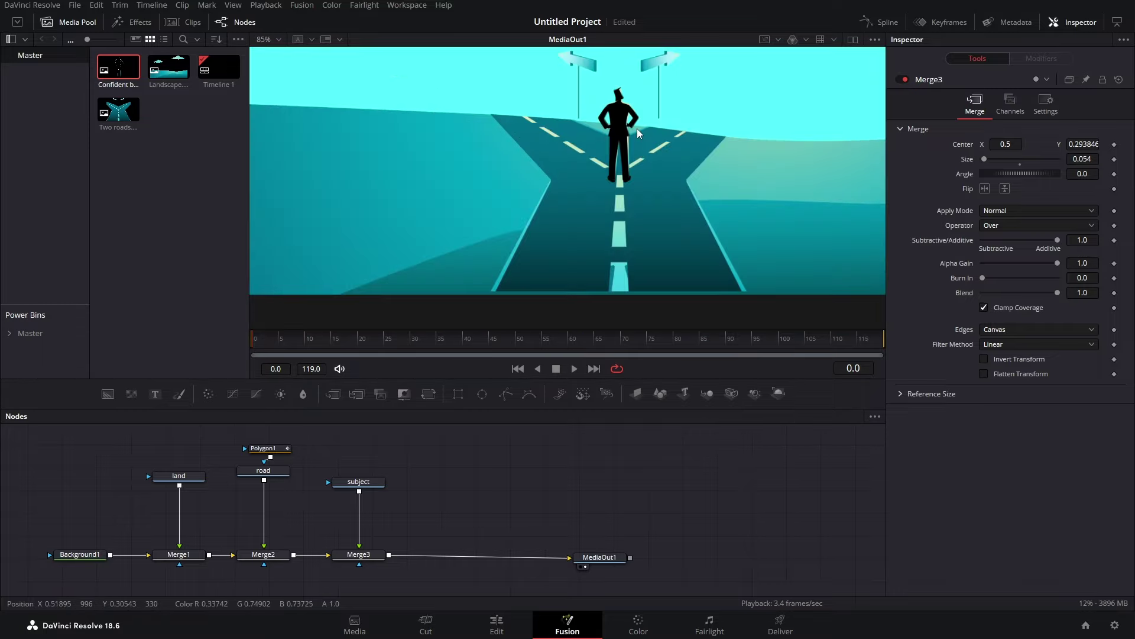
scroll(605, 242, down, 4)
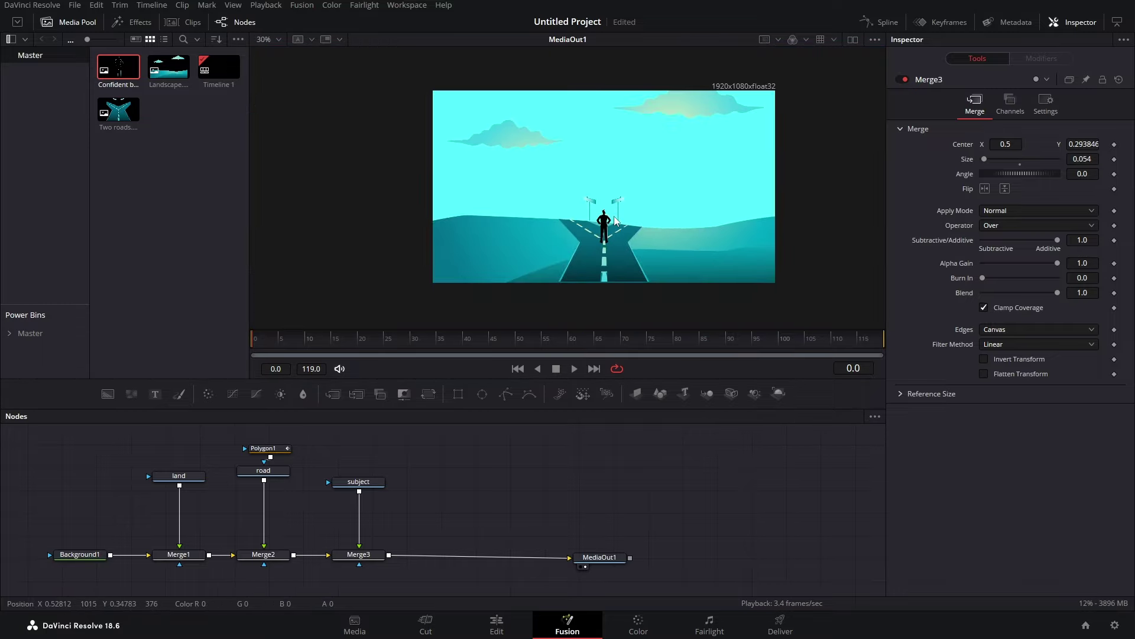
click(359, 483)
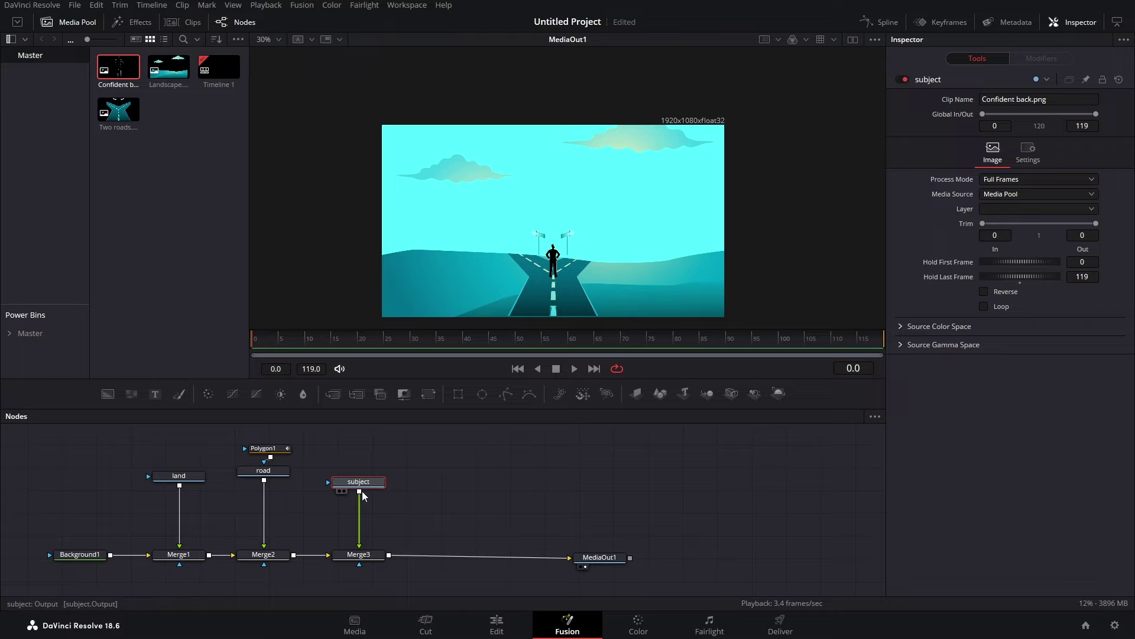
Add a Transform node after the subject image using the tool search
key(shift+space)
text(ztrzans)
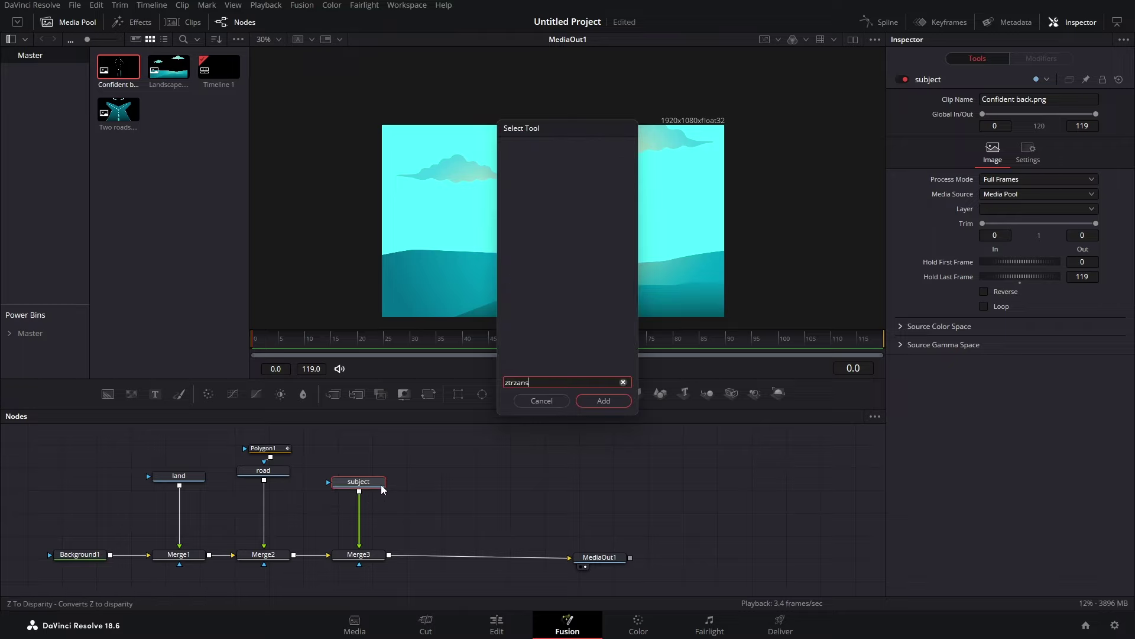
key(Return)
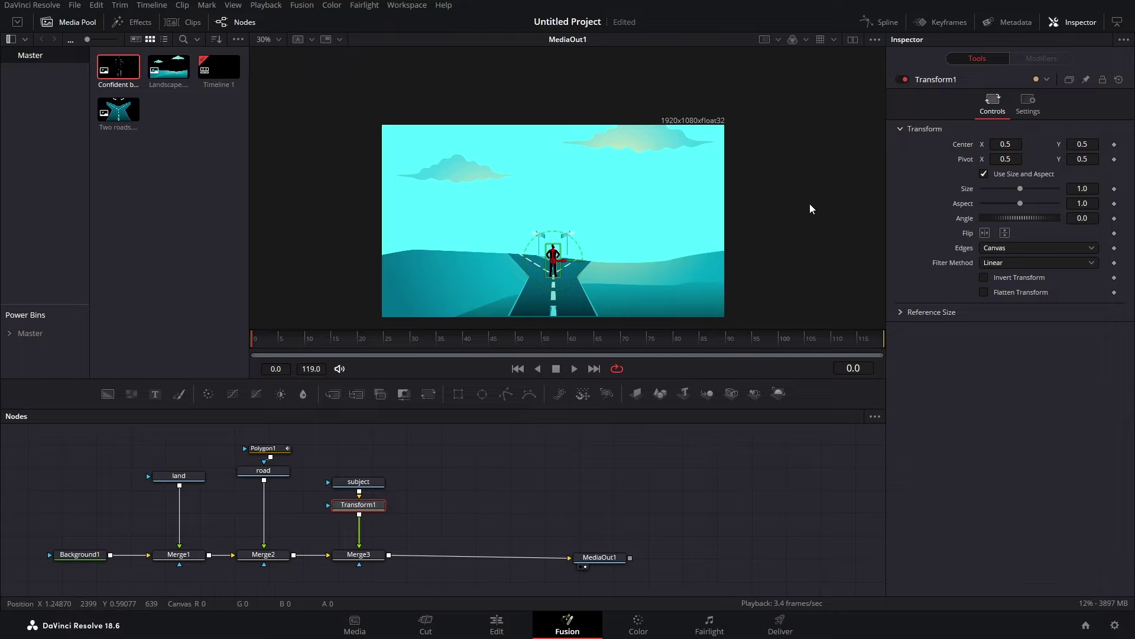
Keyframe the Transform Center at frame 30, set Center Y -2.531 at frame 0, and play it
click(412, 348)
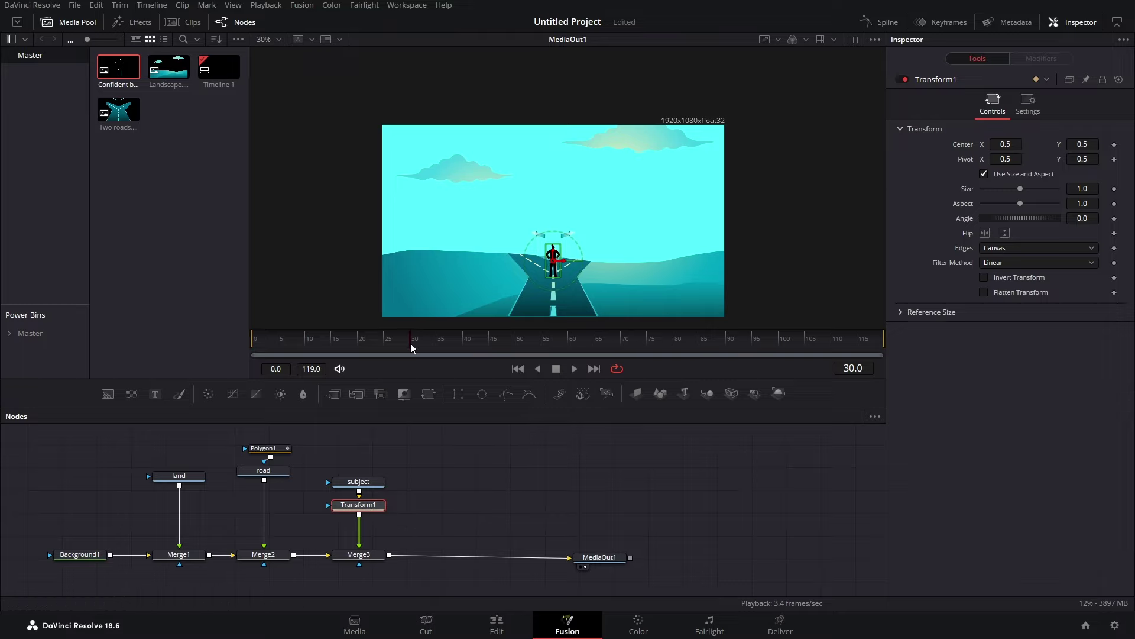
click(1114, 145)
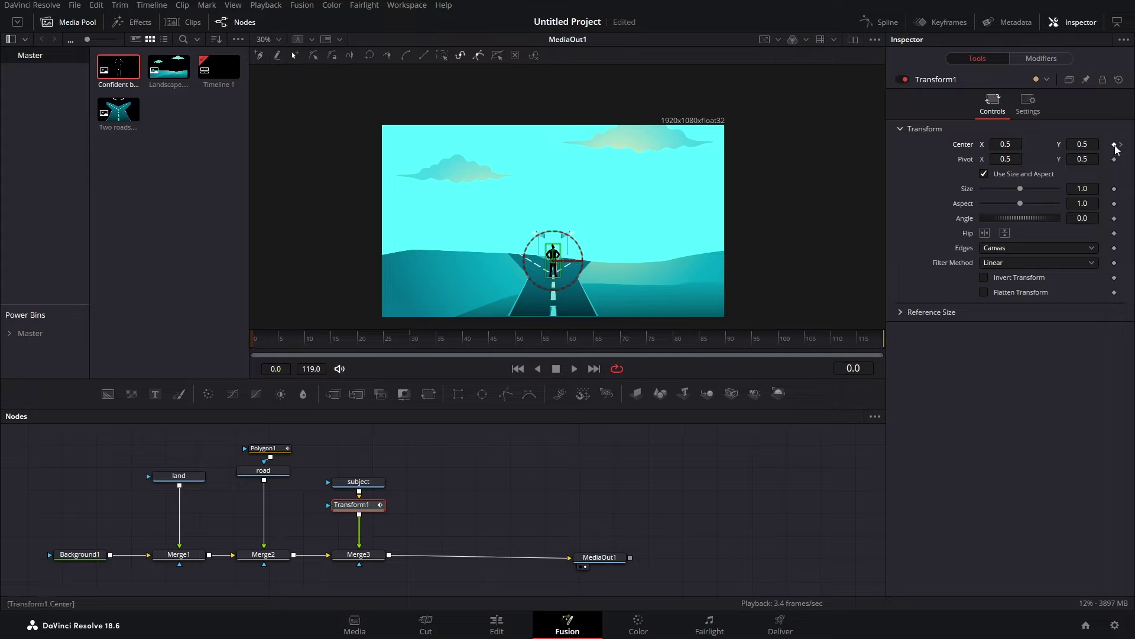
click(416, 341)
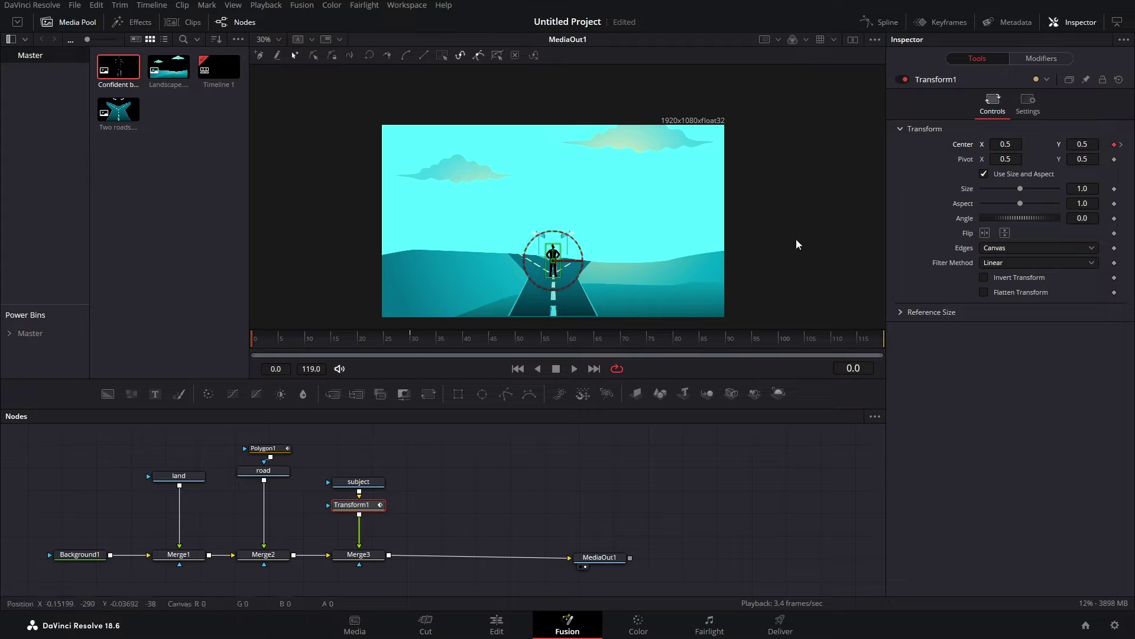
drag(1086, 144, 923, 145)
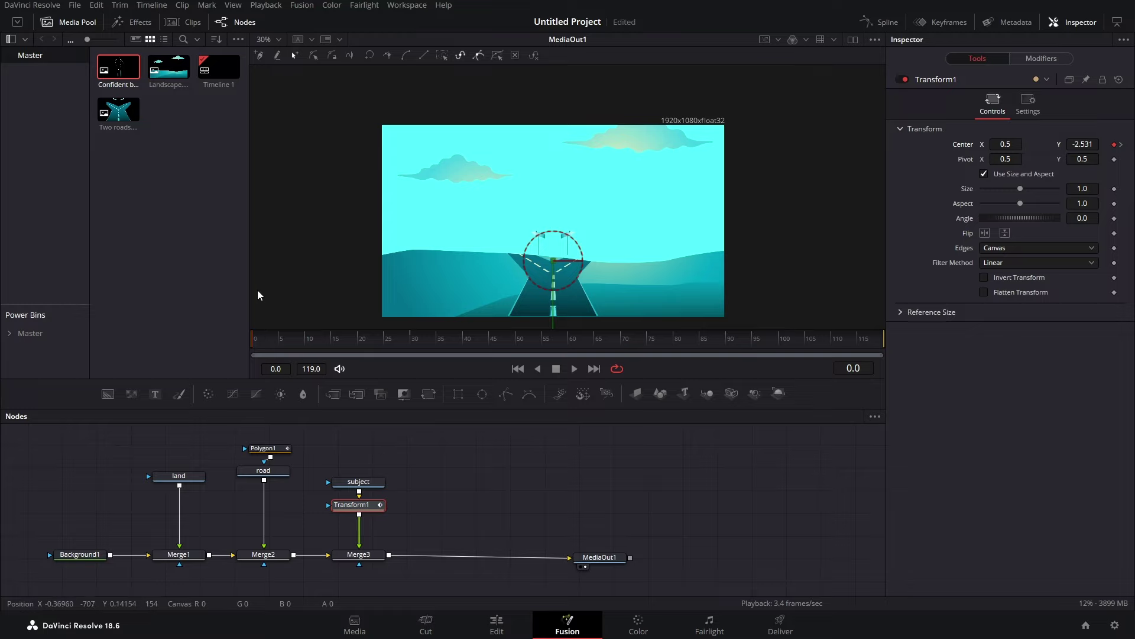
click(528, 492)
key(space)
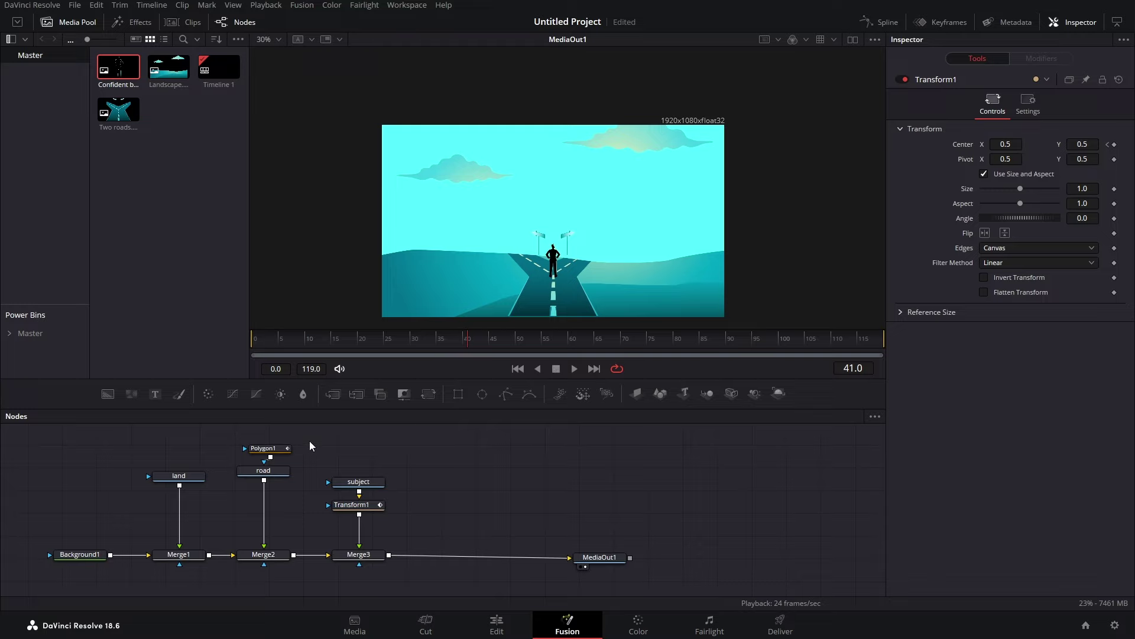
Smooth all Transform1 Center keyframes in the Spline editor for an eased rise, then replay it
click(361, 507)
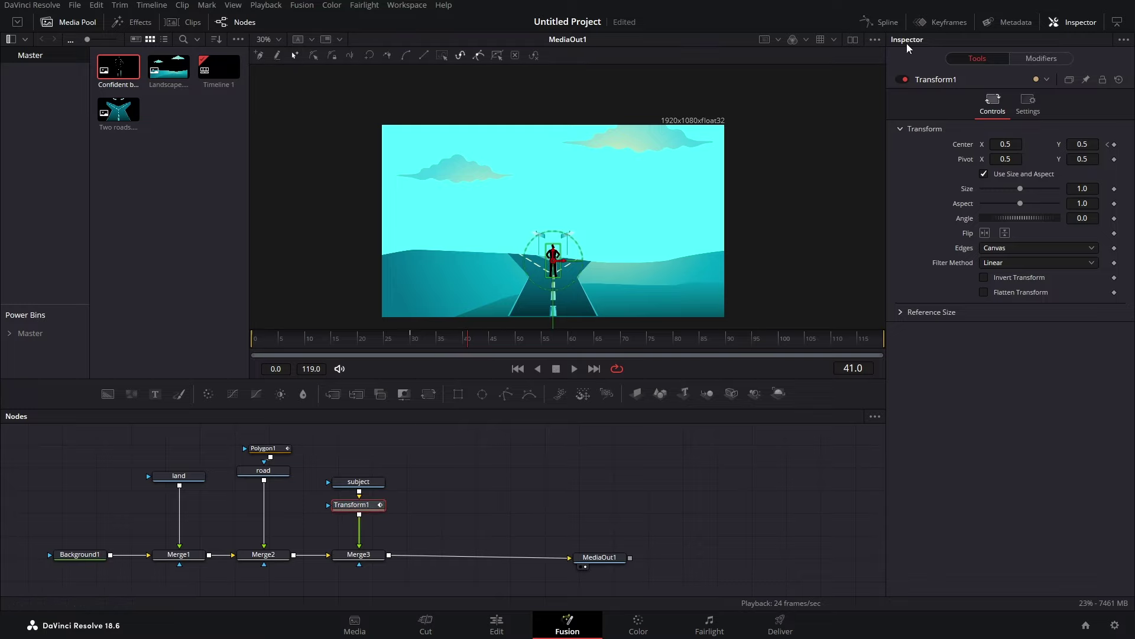
click(889, 20)
click(462, 448)
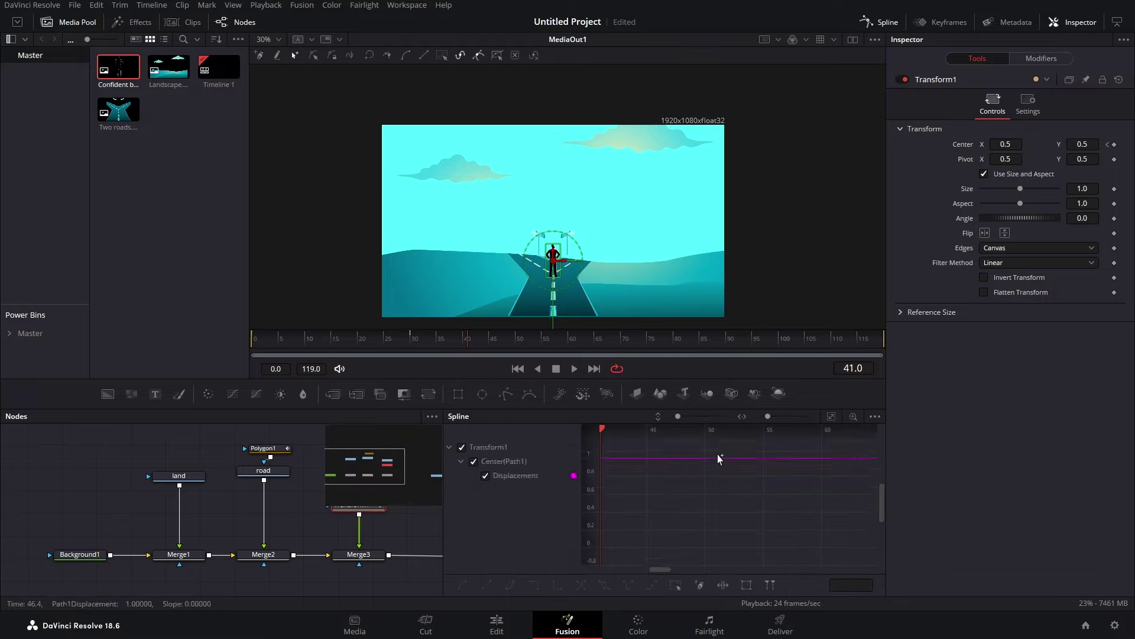
click(831, 417)
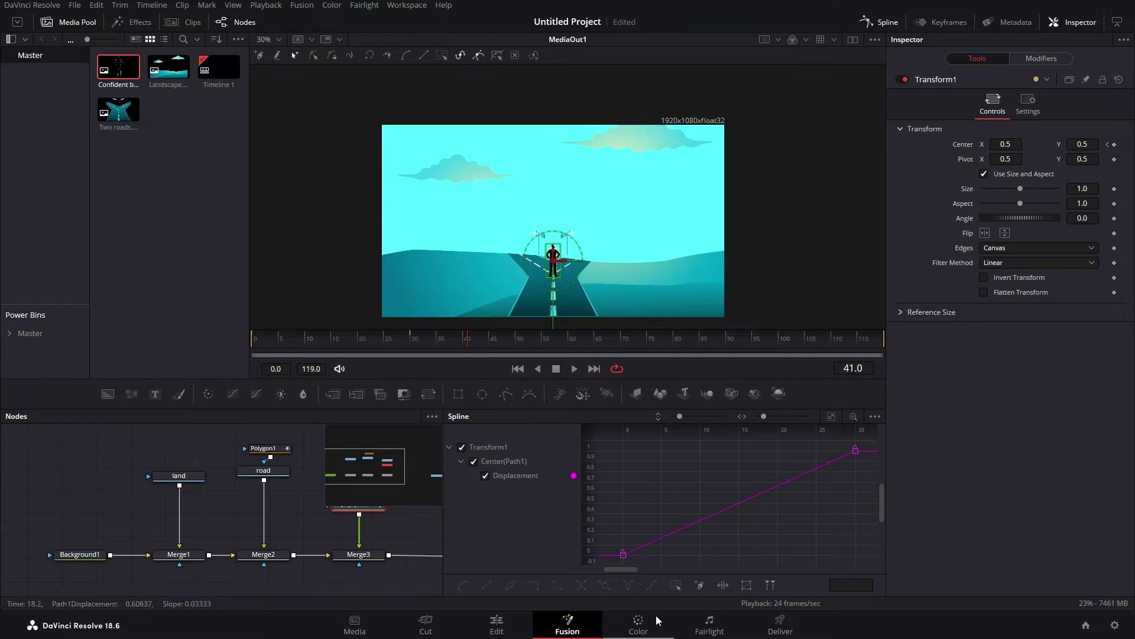
click(676, 585)
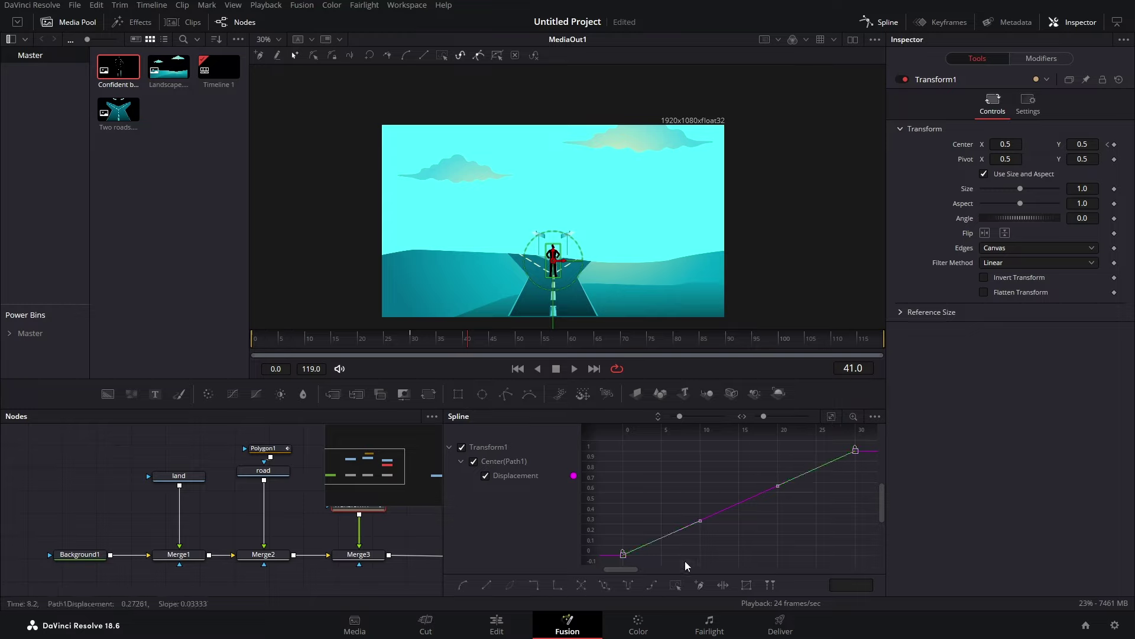
key(s)
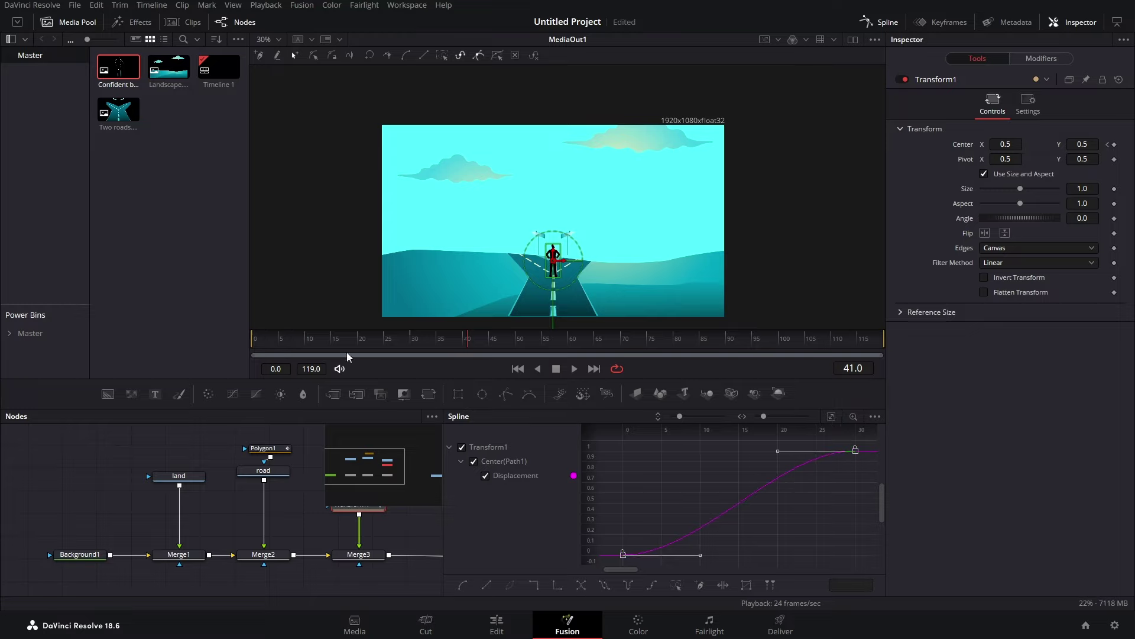
drag(325, 343, 183, 336)
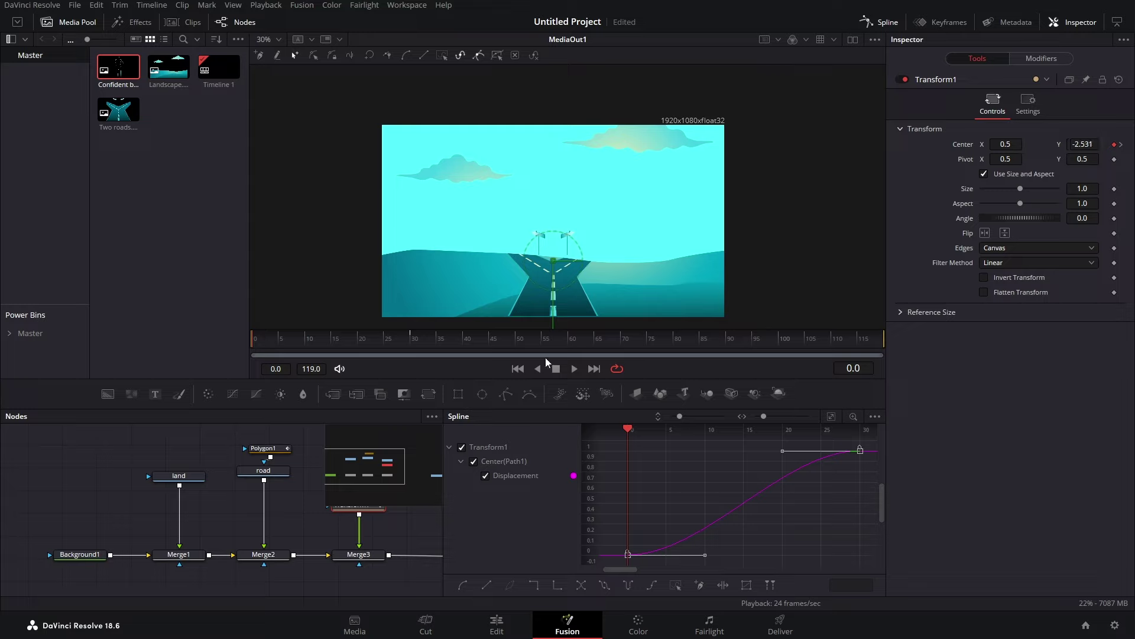
click(572, 369)
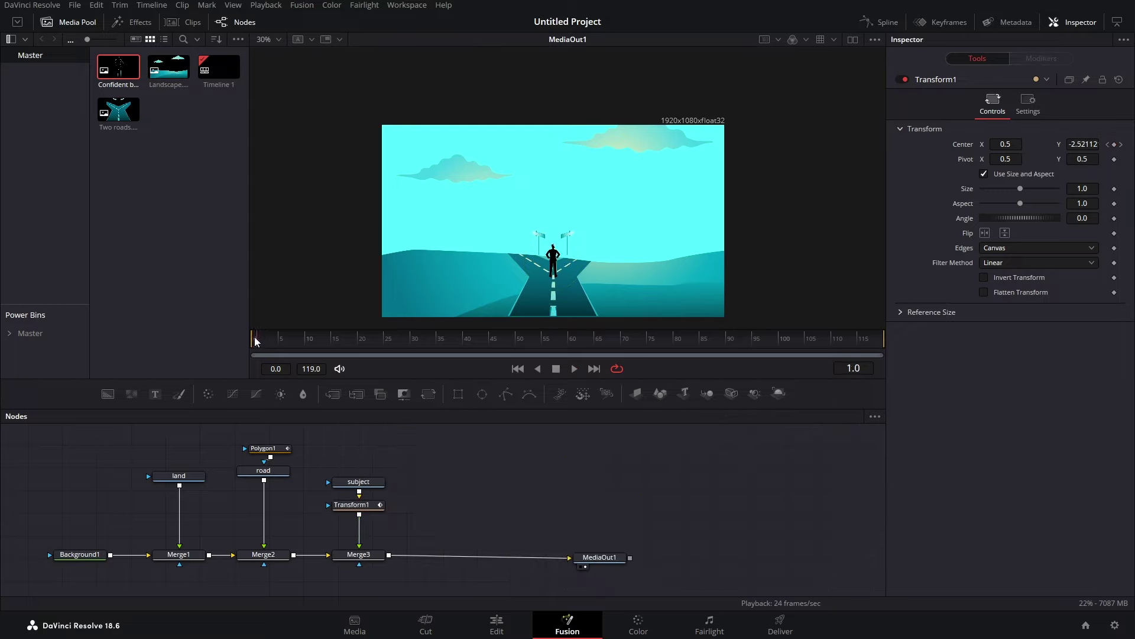
drag(255, 340, 182, 338)
Play the rising animation, then spread the graph: MediaOut1 right, Background1 left, land raised higher
click(574, 368)
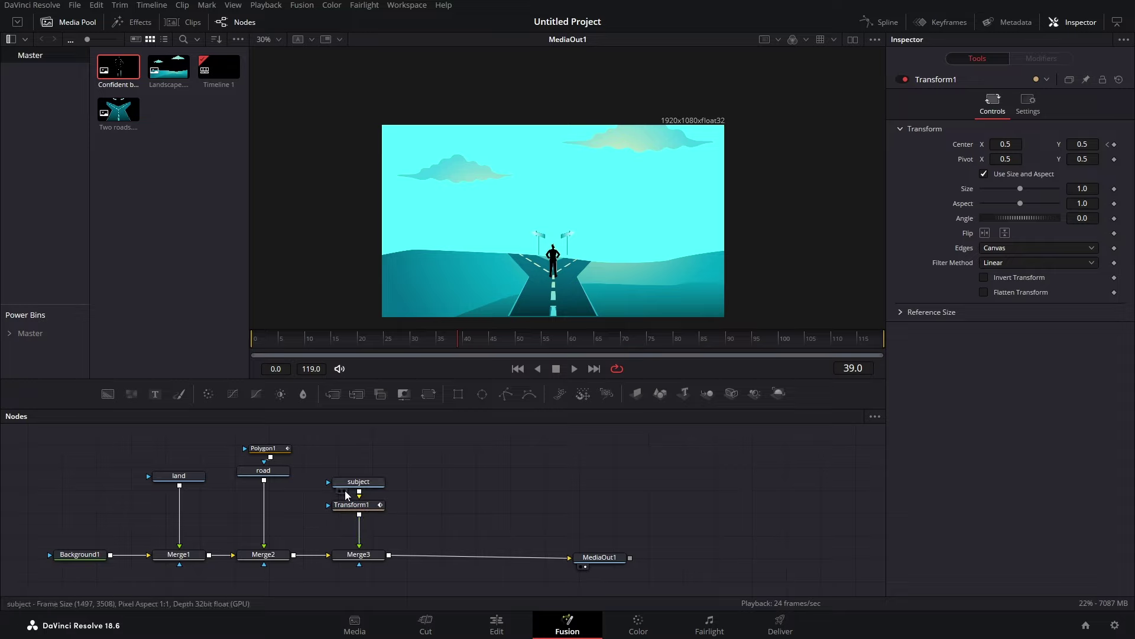
drag(608, 561, 651, 551)
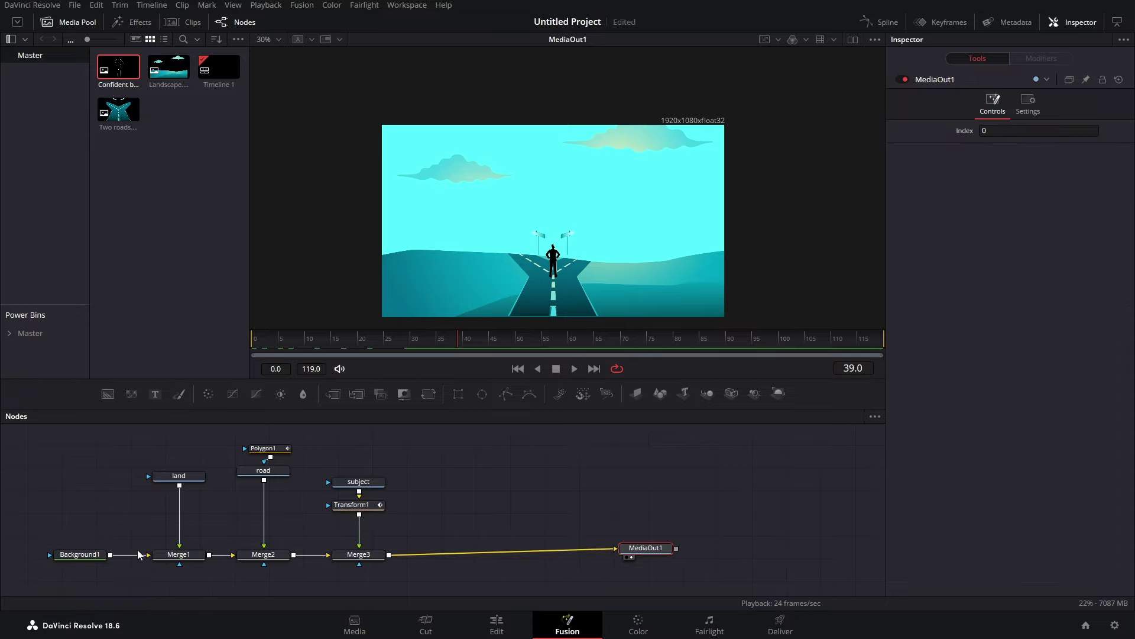
drag(102, 554, 79, 558)
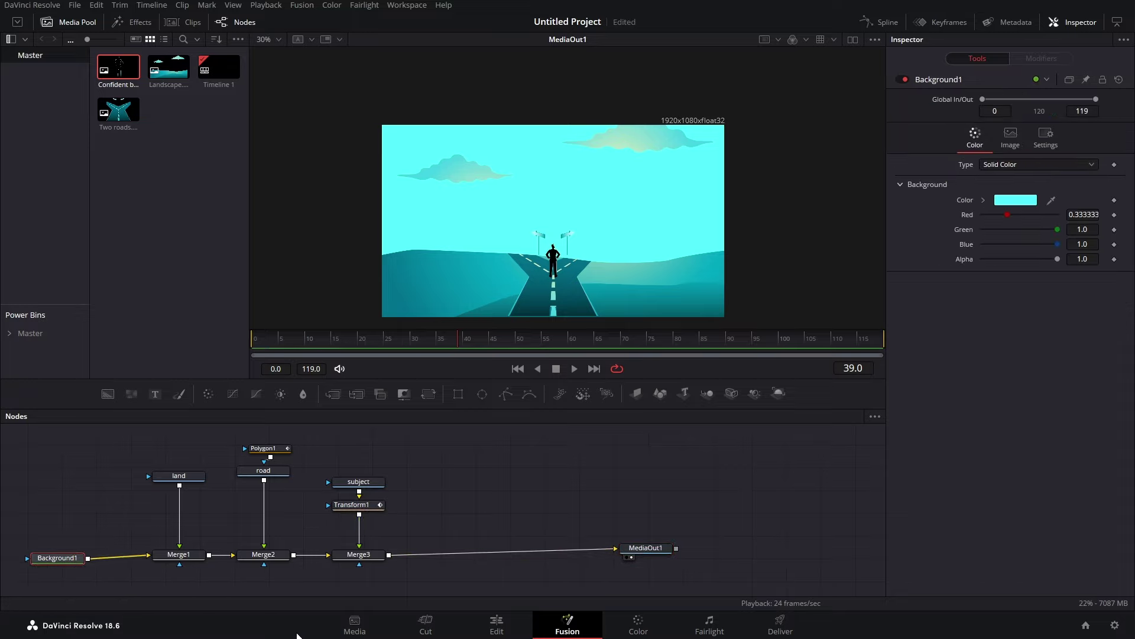
drag(175, 477, 158, 444)
drag(204, 495, 238, 487)
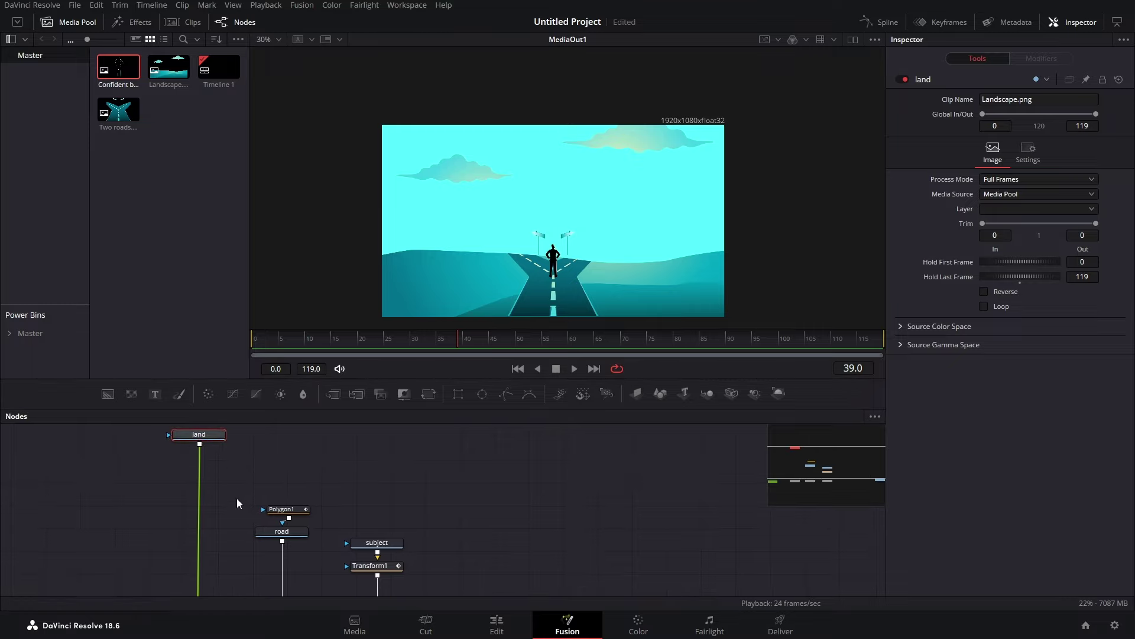
drag(229, 522, 295, 457)
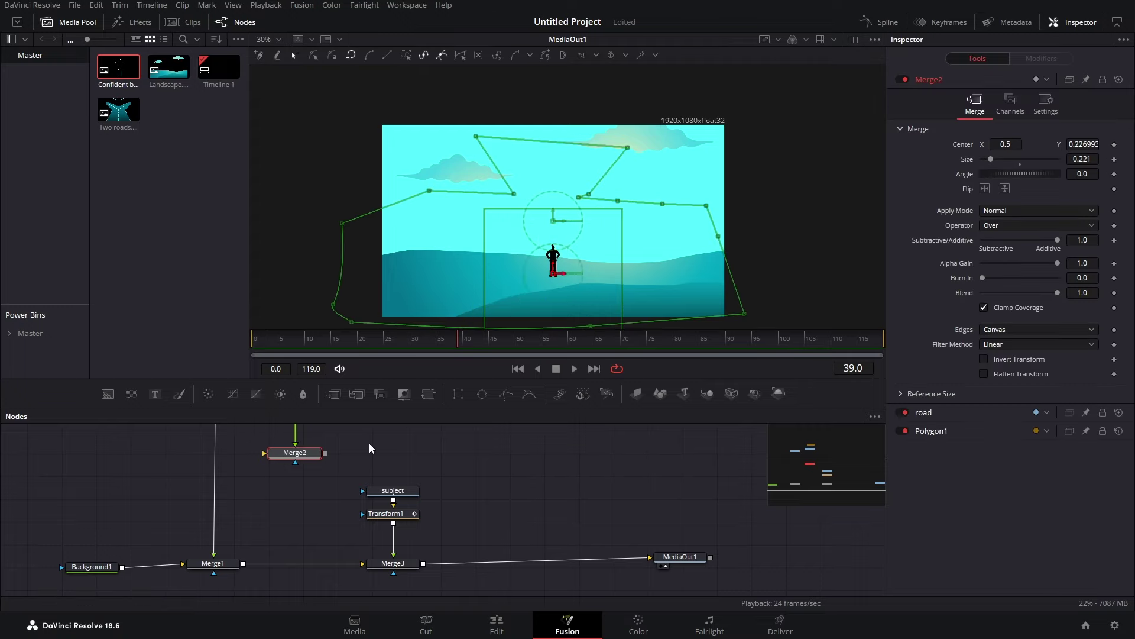
Pull Merge2 out of the road connection and insert it into the land link
click(369, 451)
drag(369, 452, 372, 542)
drag(302, 545, 218, 510)
drag(328, 459, 227, 507)
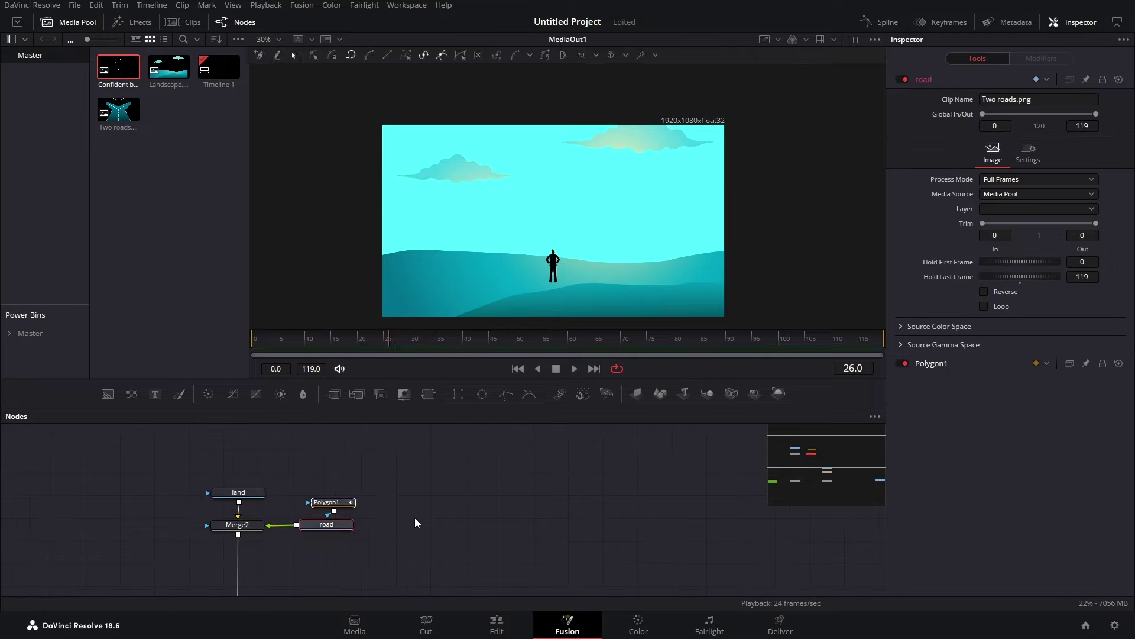
click(414, 518)
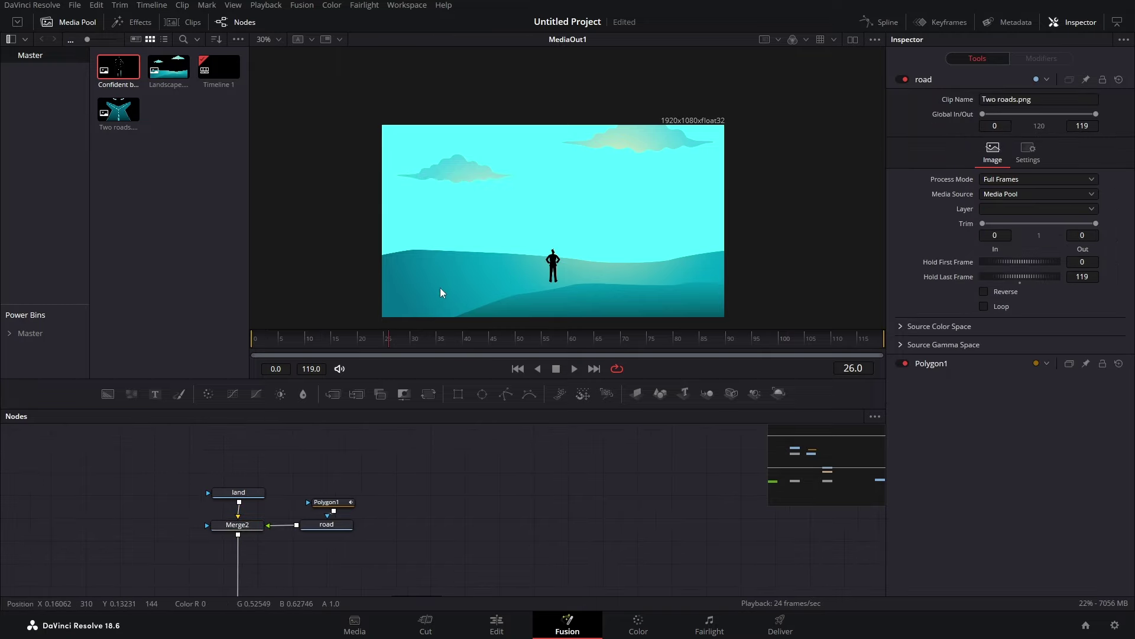
drag(422, 534, 447, 466)
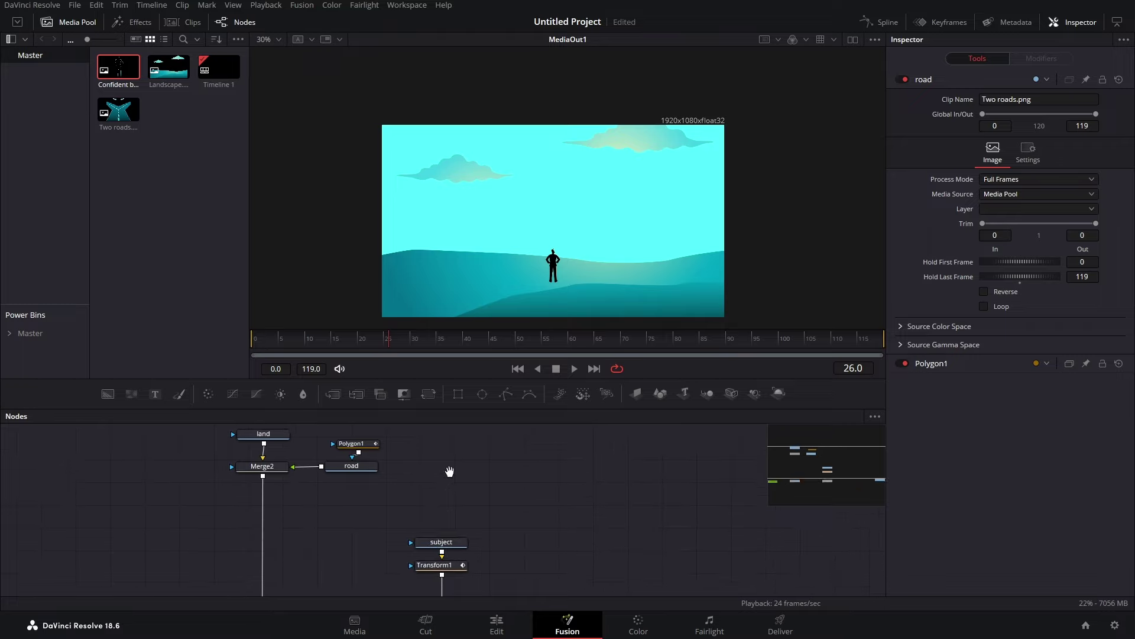
Place the road in the landscape with Merge2 Center Y 0.425994 and Size 0.399
click(276, 459)
scroll(624, 203, down, 6)
scroll(630, 194, up, 1)
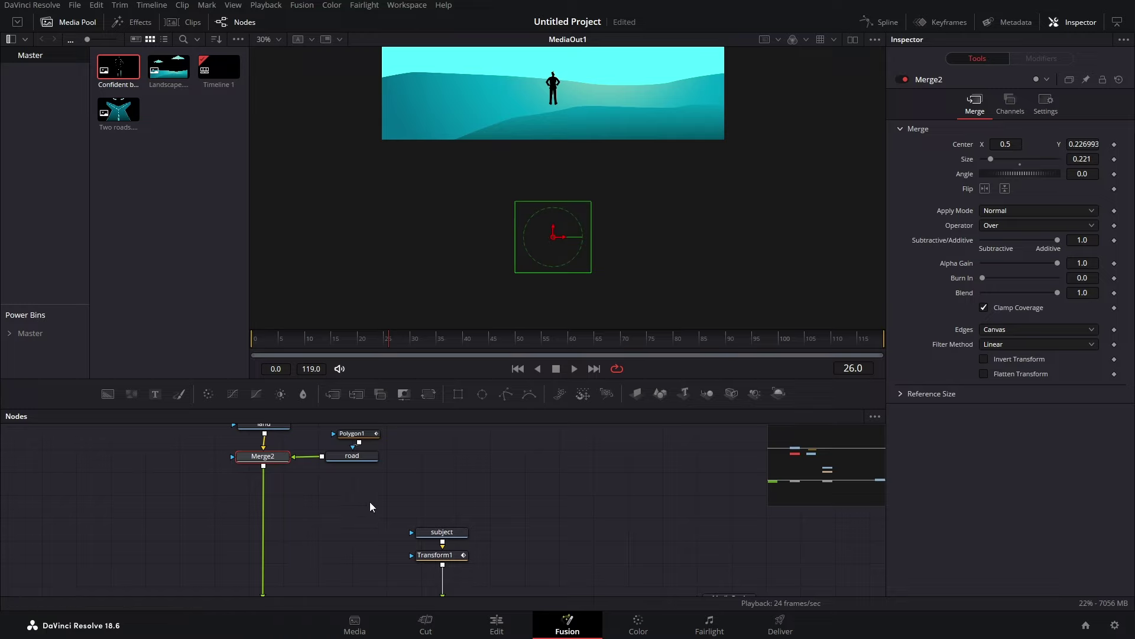
scroll(321, 463, down, 3)
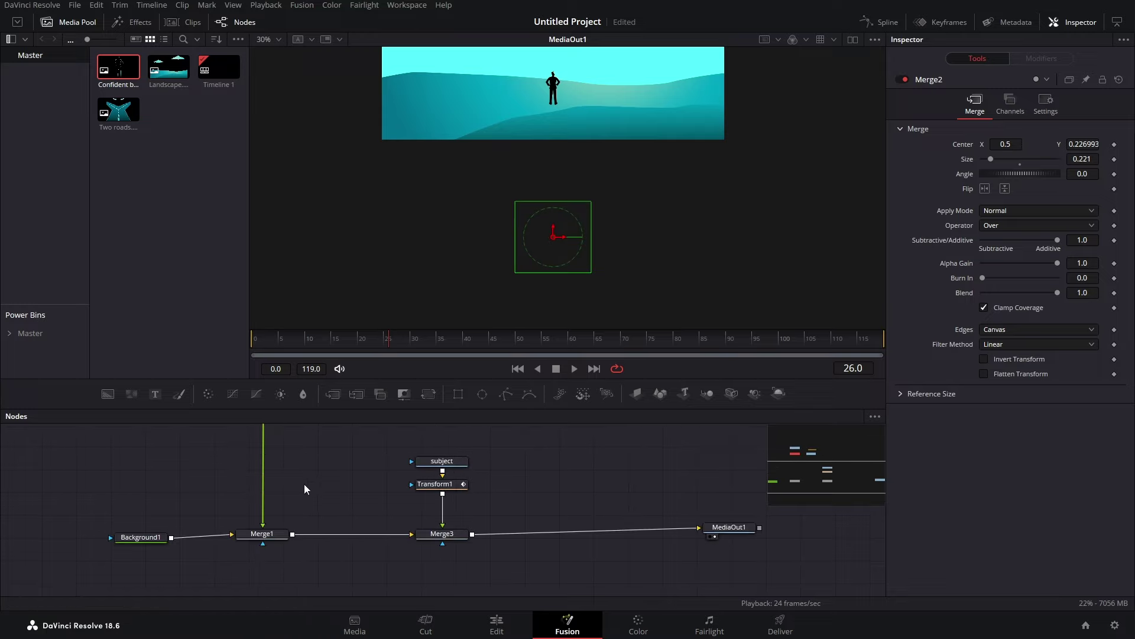
click(266, 537)
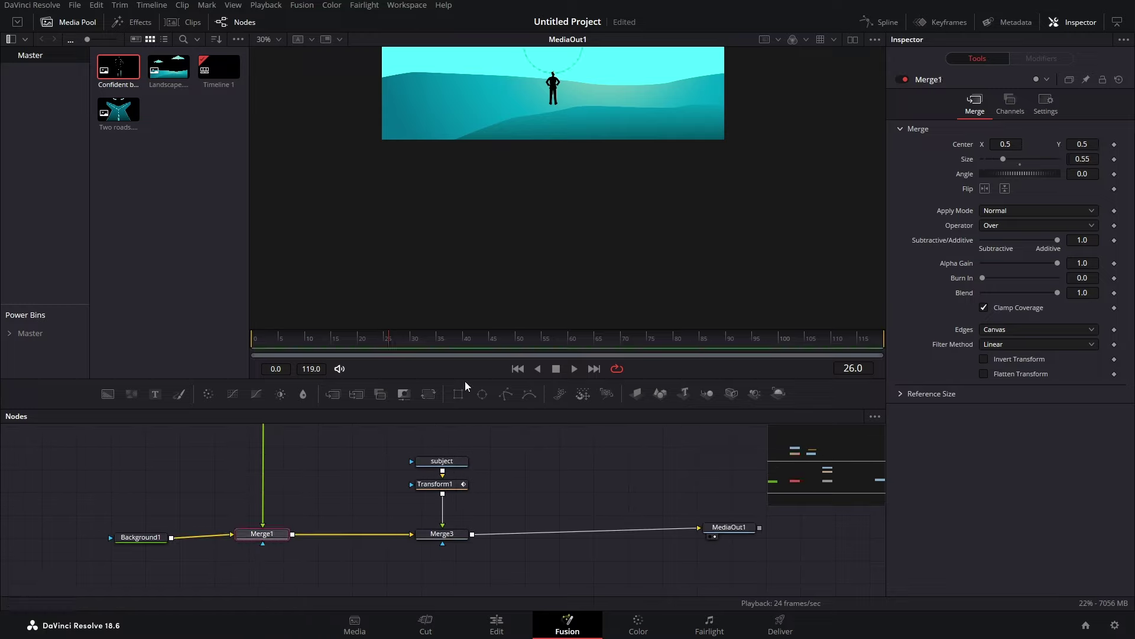
scroll(857, 172, up, 4)
scroll(325, 482, up, 5)
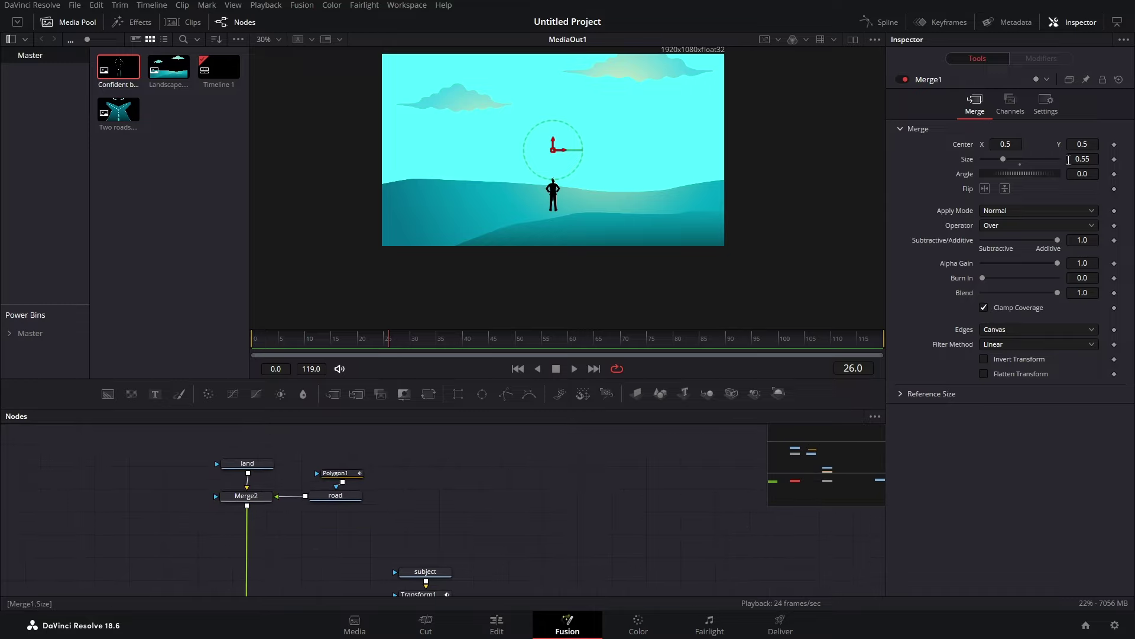
click(247, 496)
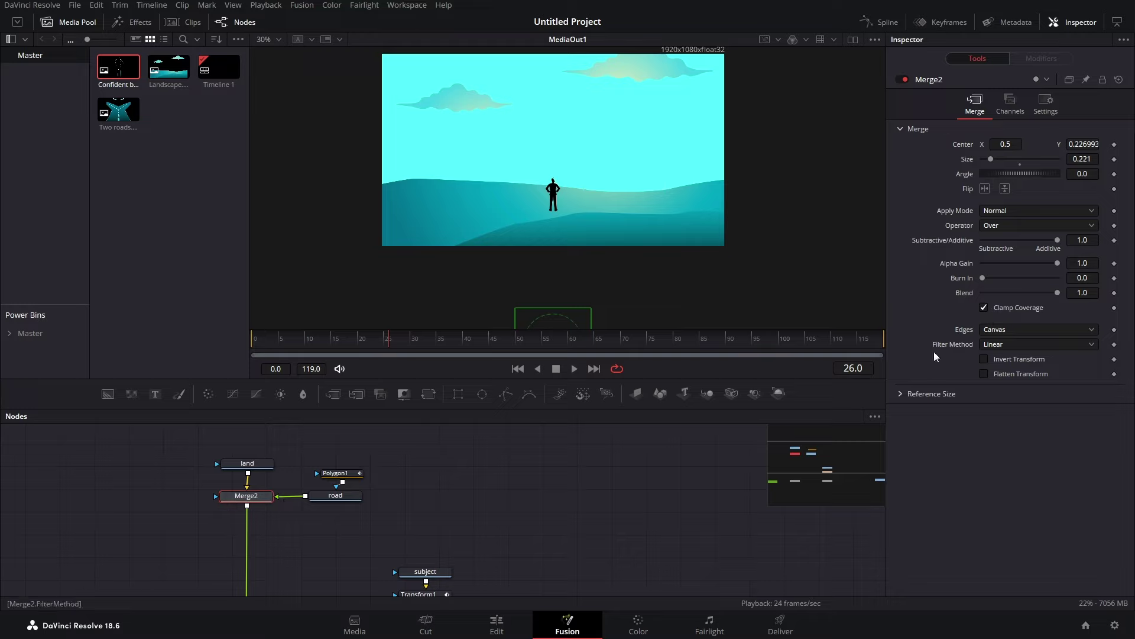
mouse_move(1083, 145)
mouse_down()
mouse_move(1134, 144)
mouse_move(1085, 160)
mouse_move(1099, 159)
mouse_move(1092, 144)
mouse_up()
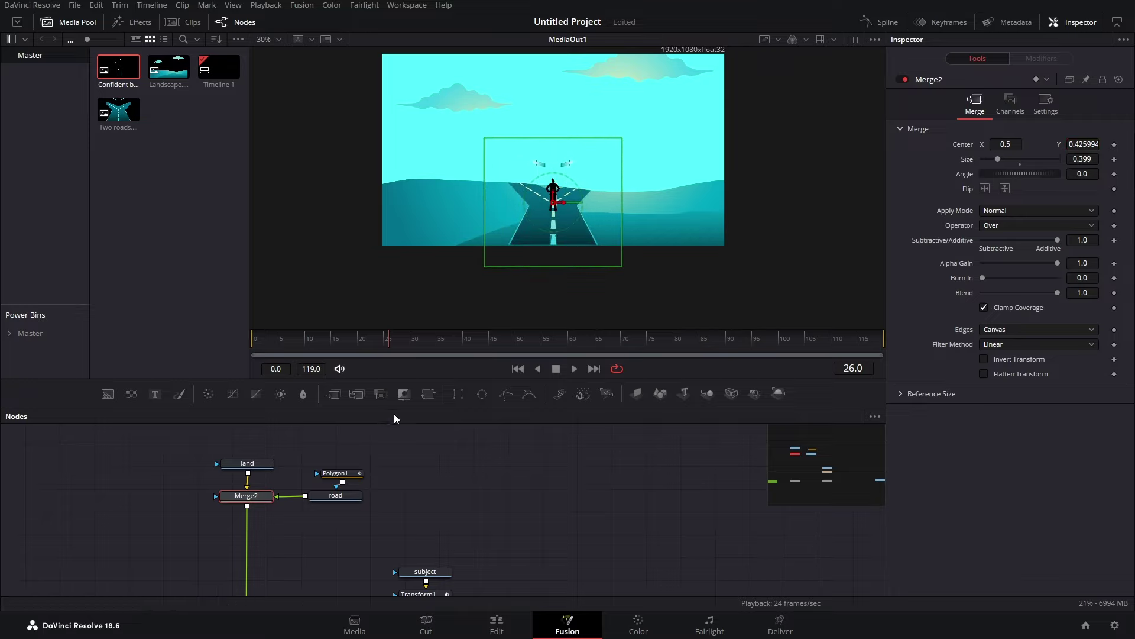
click(444, 464)
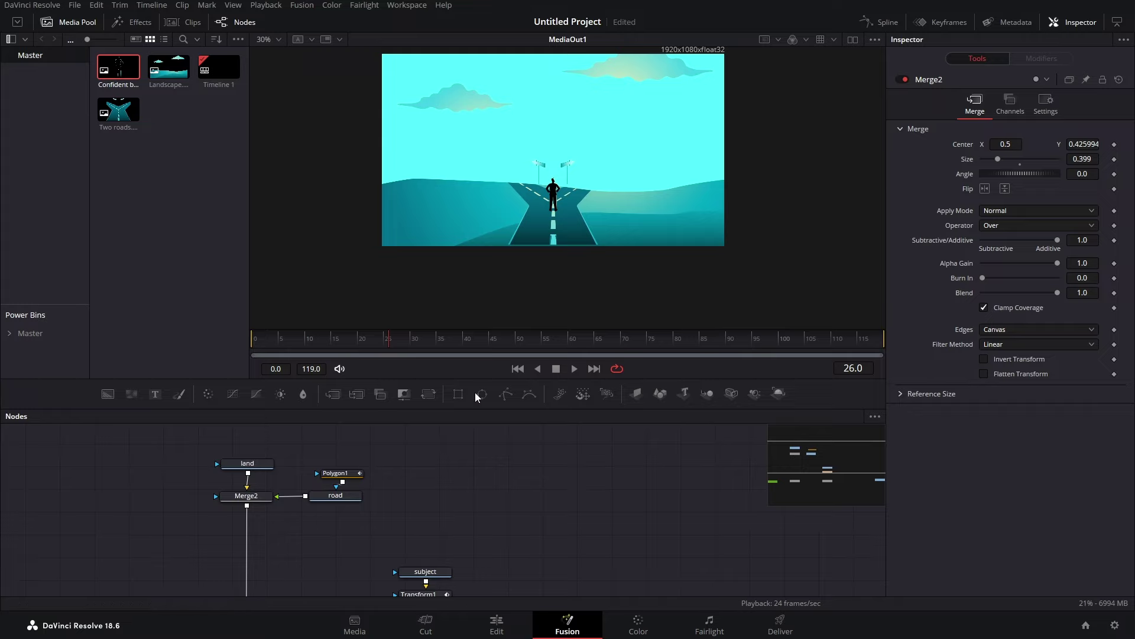
drag(481, 490, 532, 413)
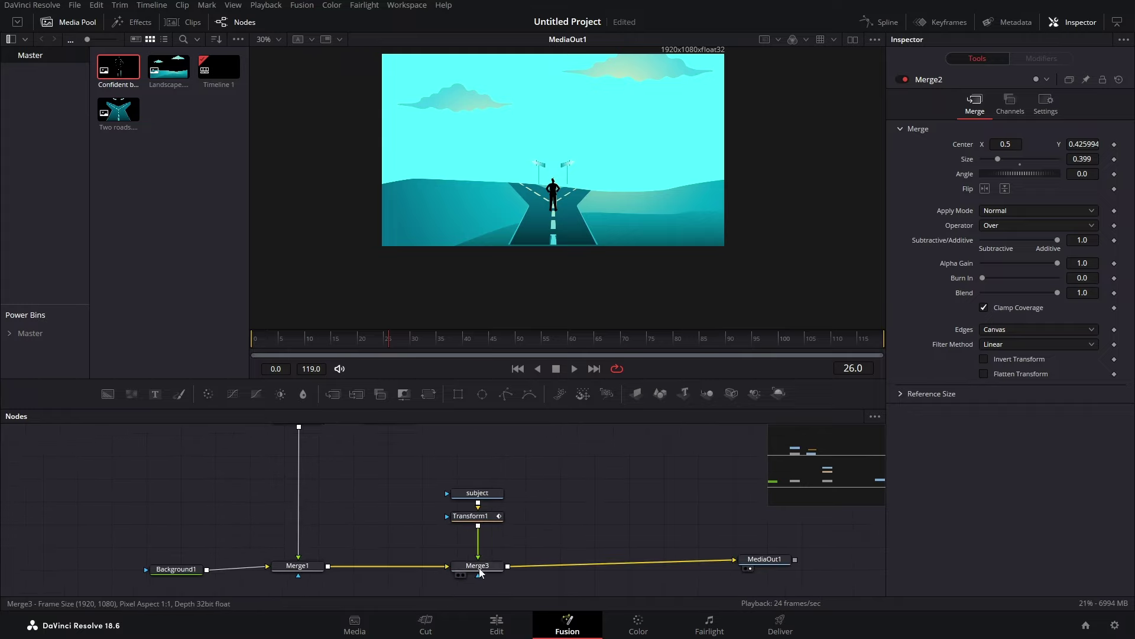
Insert Merge3 after Merge2 and connect Transform1 to Merge3's foreground input
drag(434, 463, 504, 591)
drag(488, 569, 411, 516)
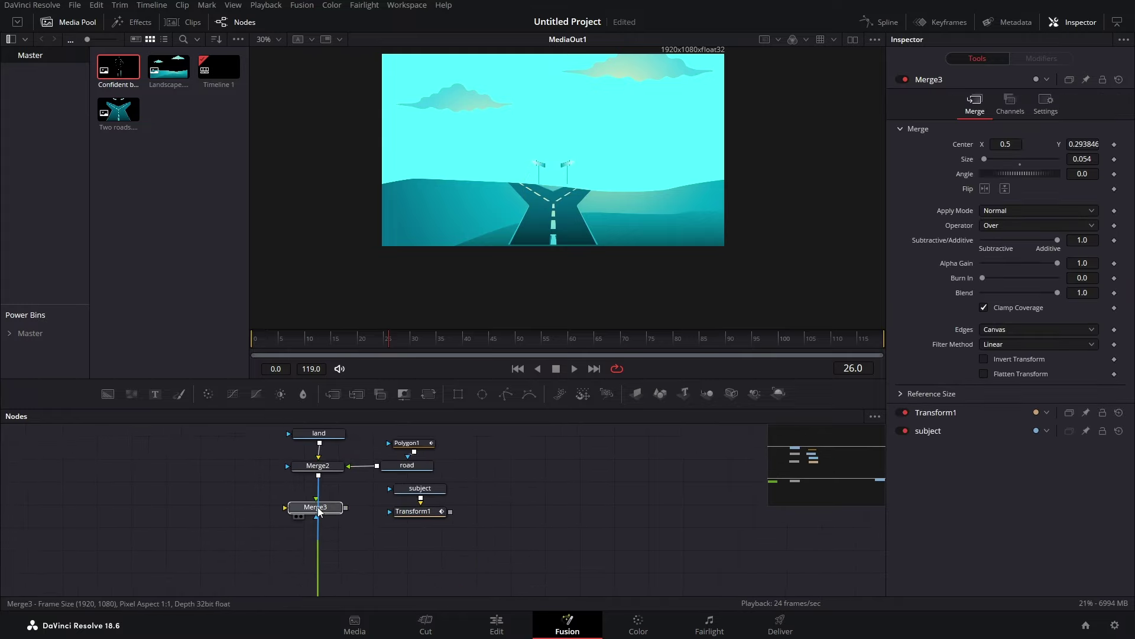
drag(317, 509, 319, 509)
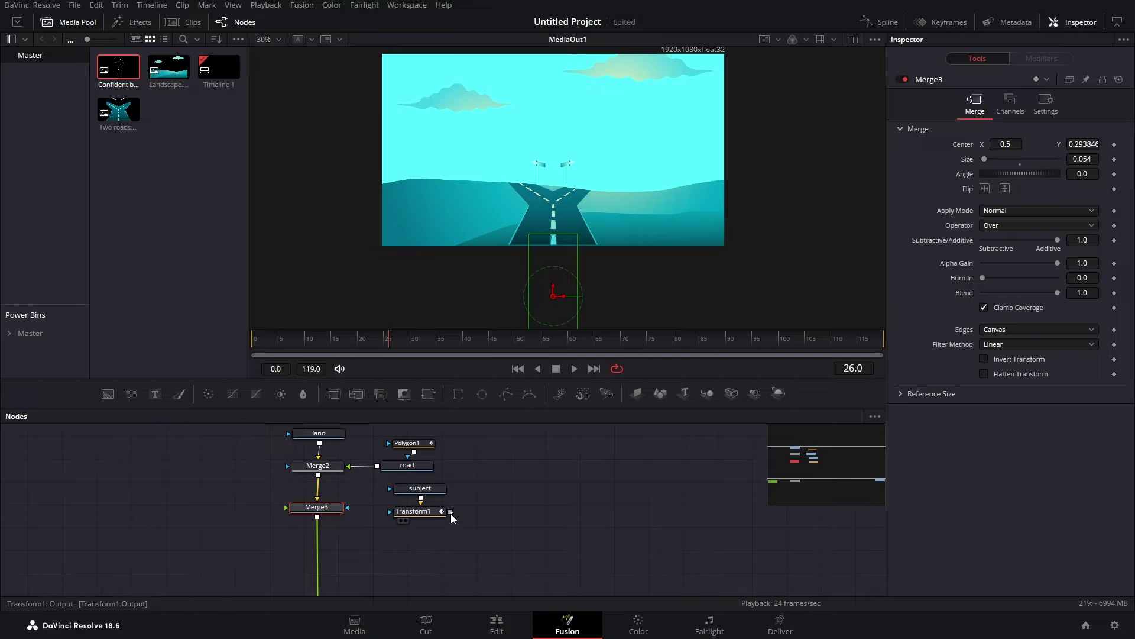
drag(450, 511, 328, 512)
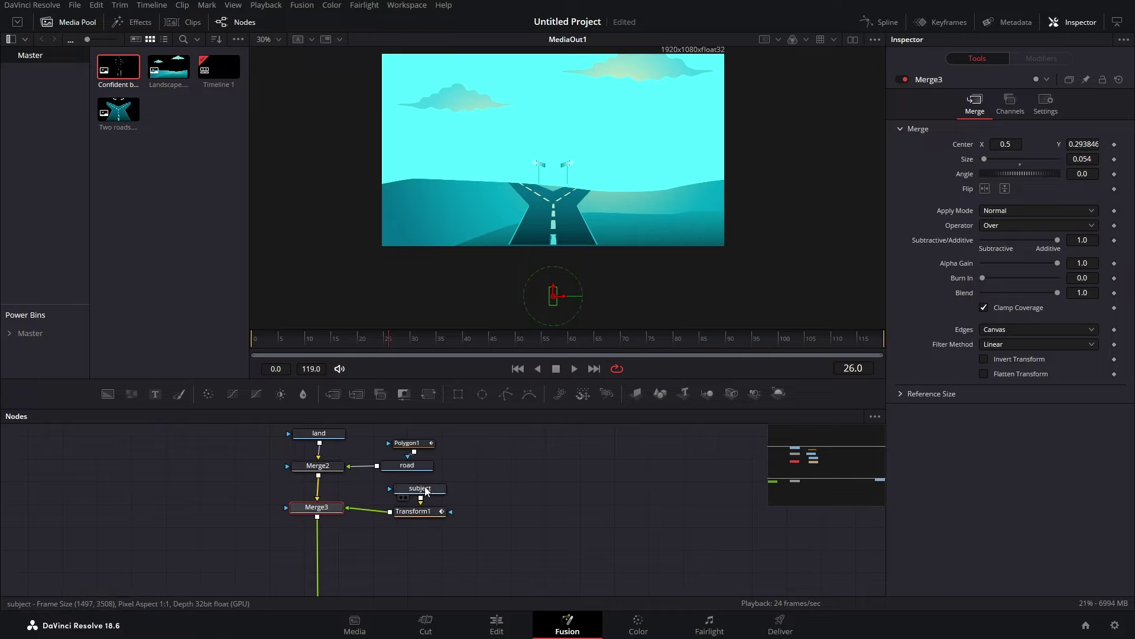
click(413, 512)
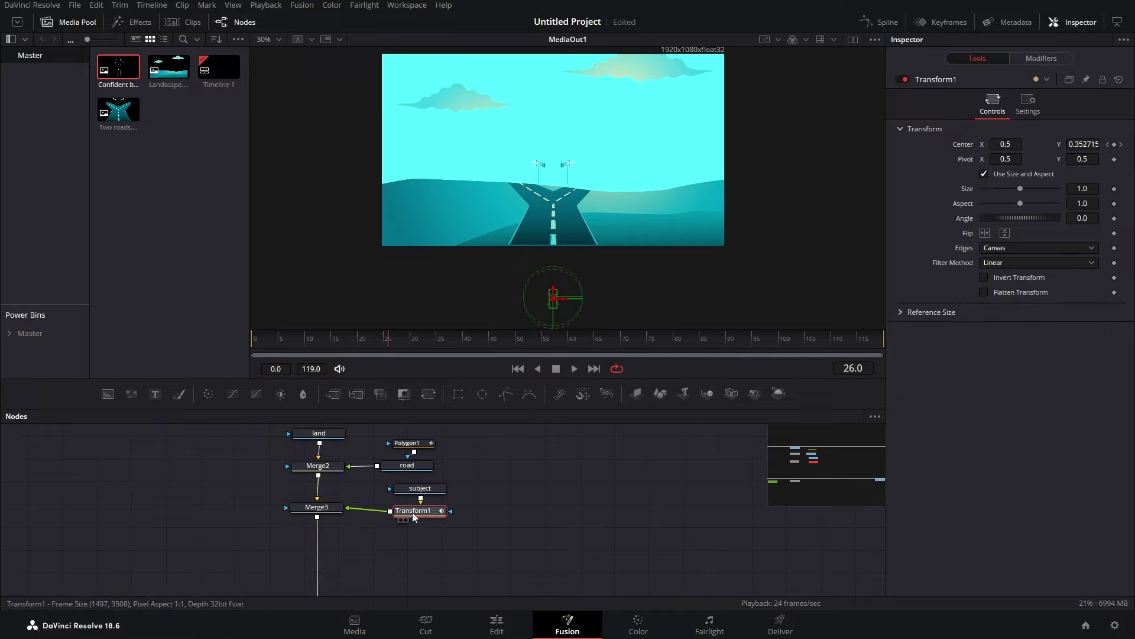
click(313, 509)
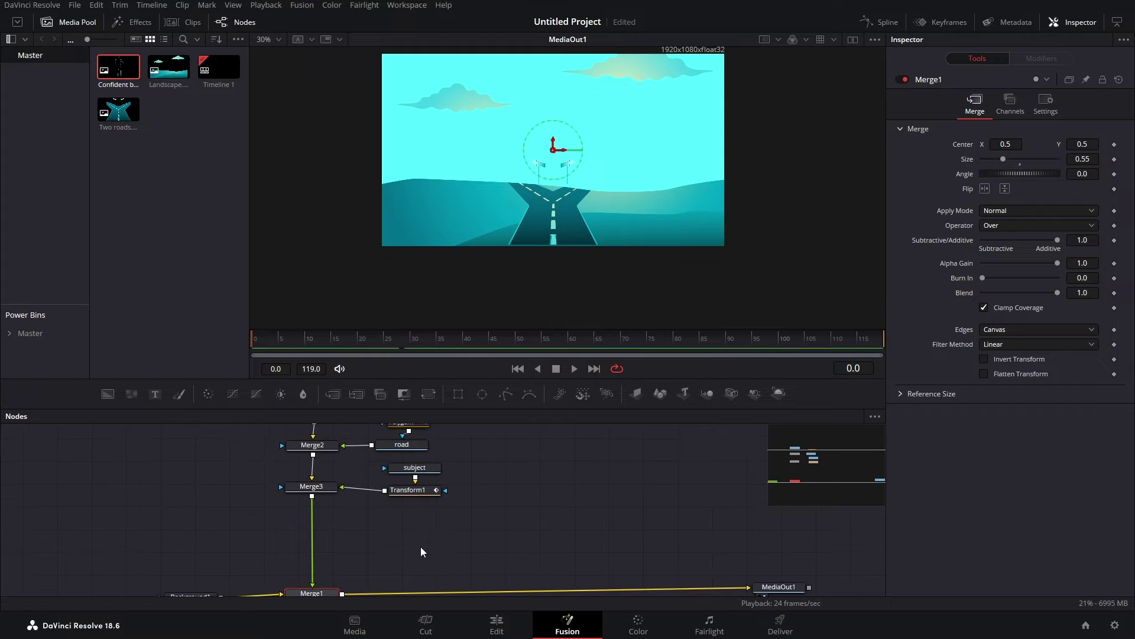
Keyframe Merge3 so the figure reaches Size 0.095, Center Y 0.4458 at frame 30, then play it
click(319, 489)
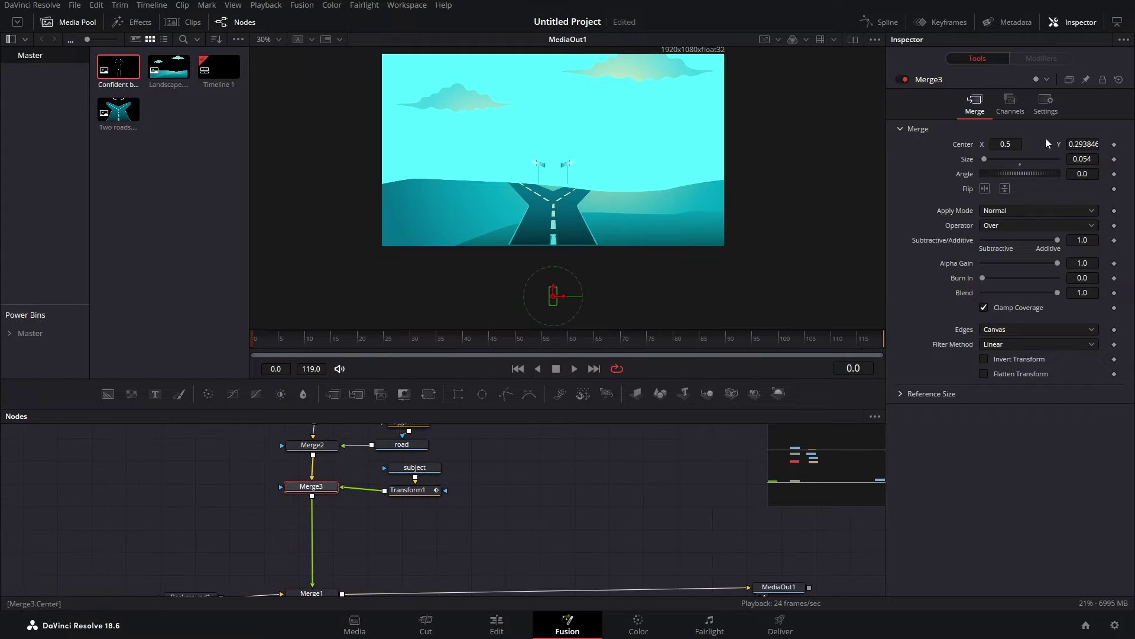
drag(1083, 144, 1121, 143)
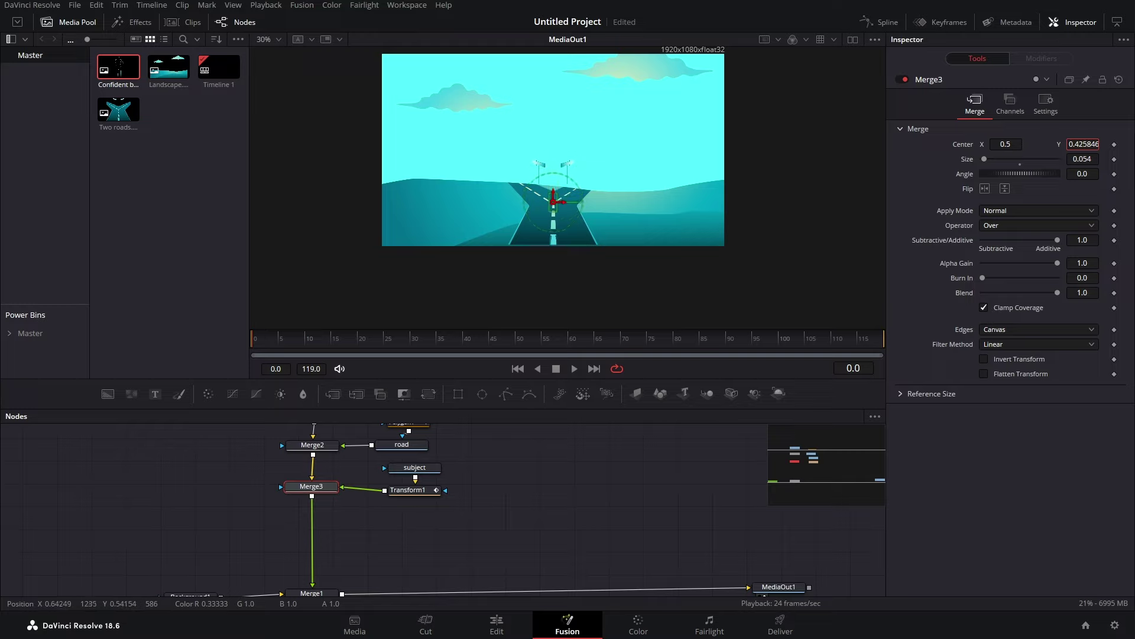
click(293, 339)
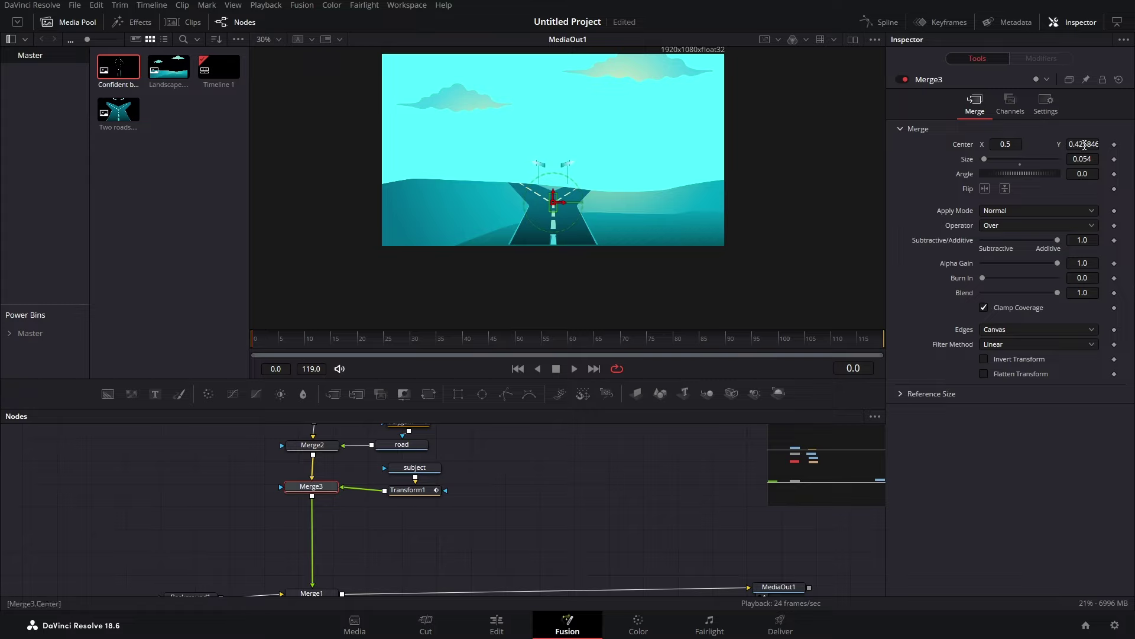
click(371, 345)
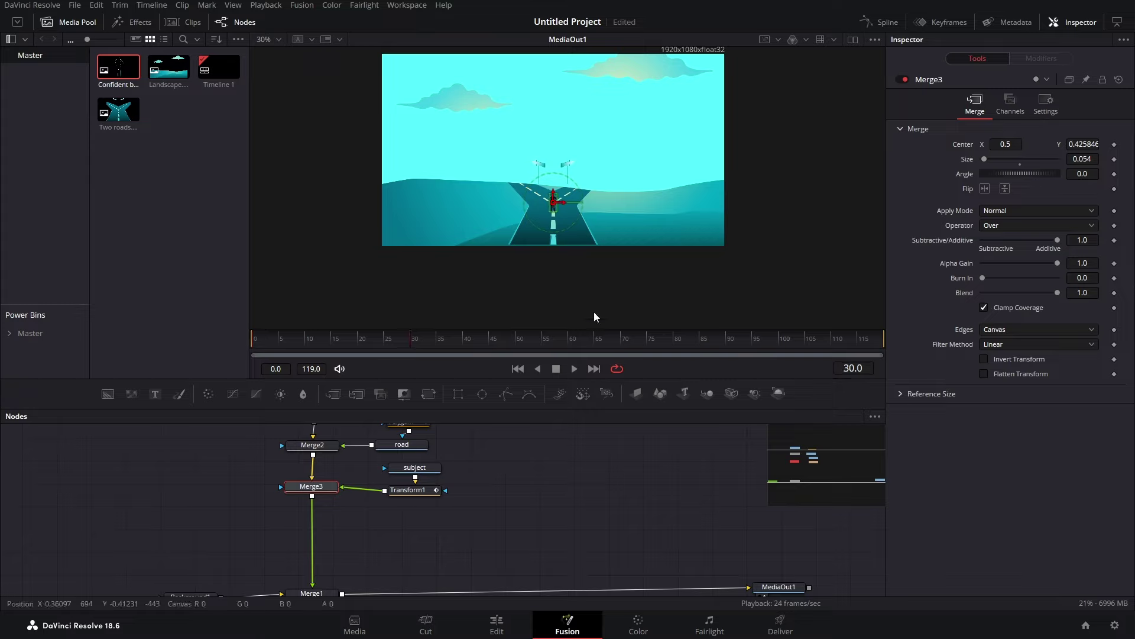
drag(1082, 159, 1106, 159)
drag(1083, 144, 1095, 144)
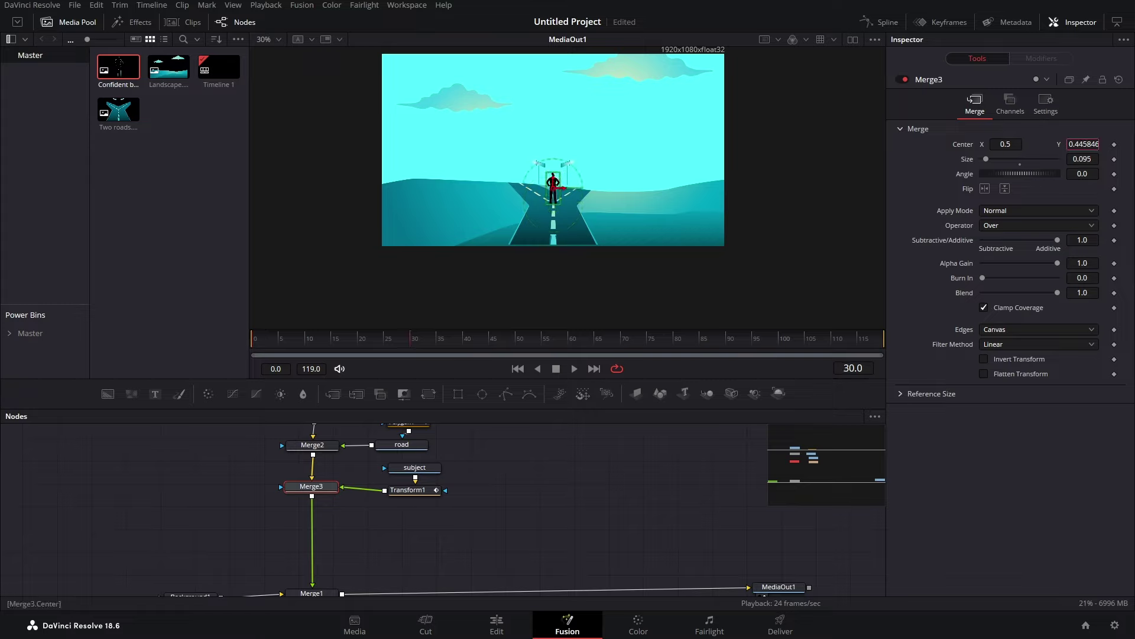
click(517, 368)
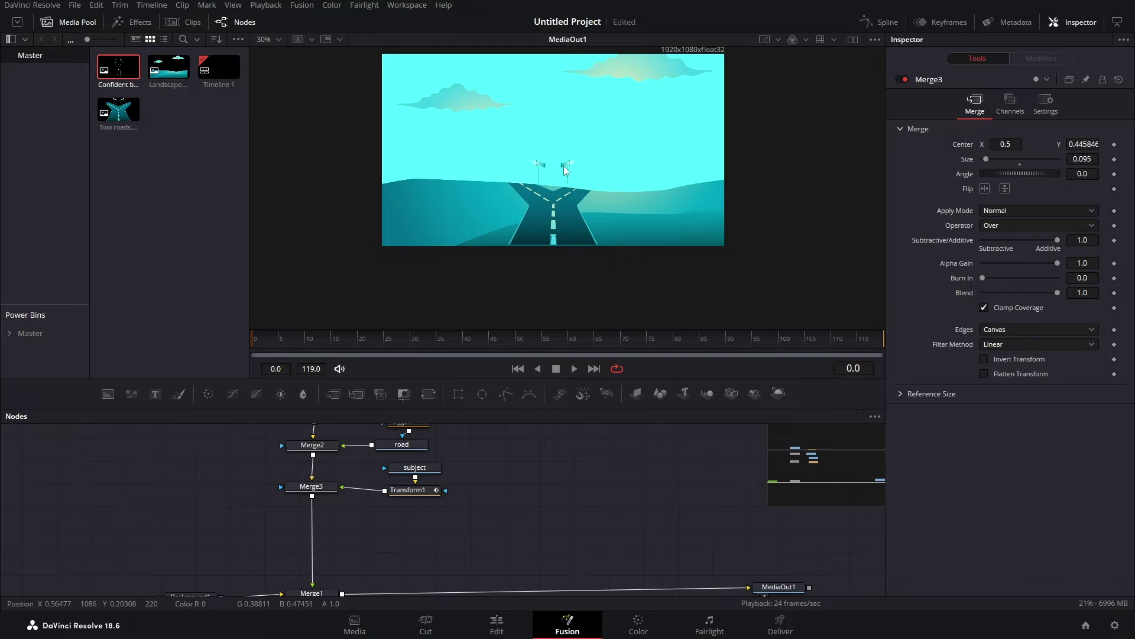
click(93, 25)
click(451, 370)
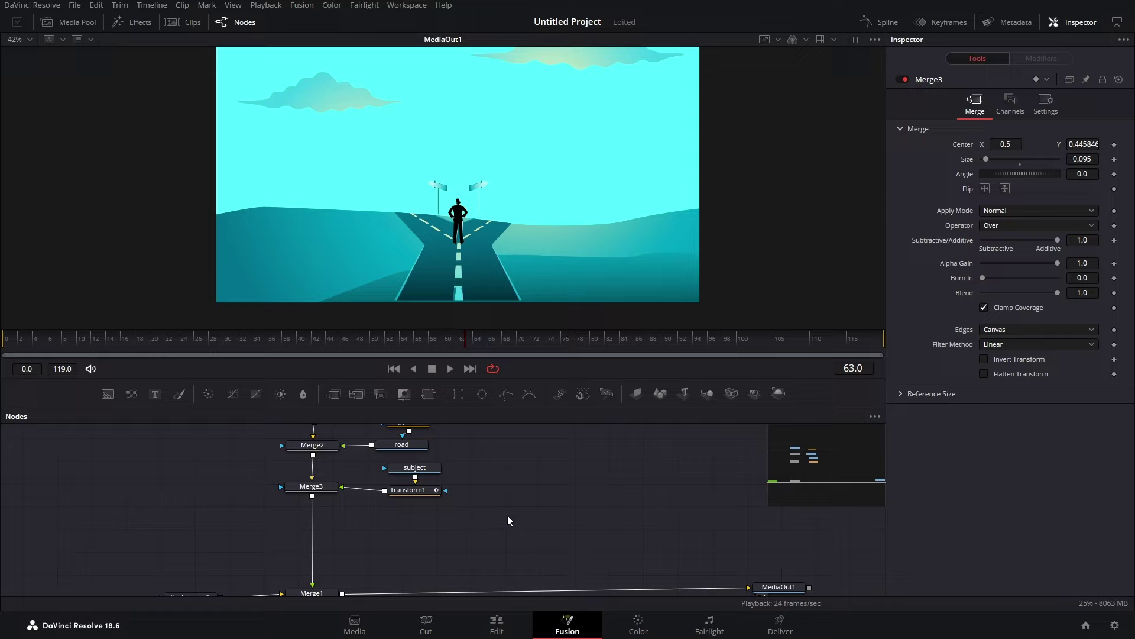
Nudge Background1 left and preview the first 30 frames of the animation
drag(495, 466, 511, 507)
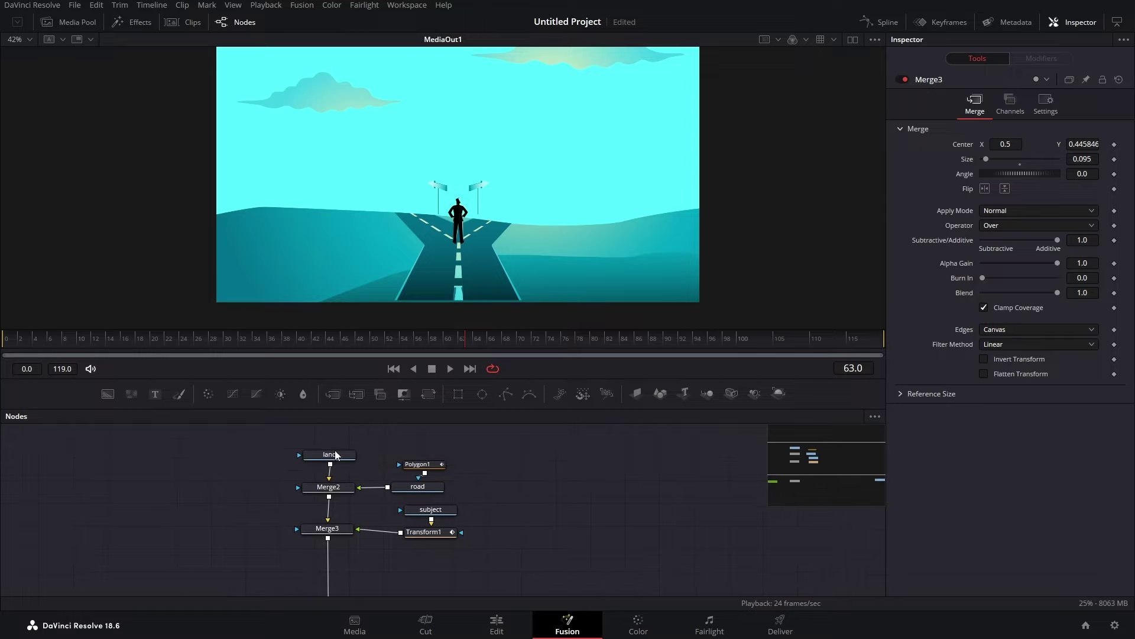
scroll(355, 562, down, 3)
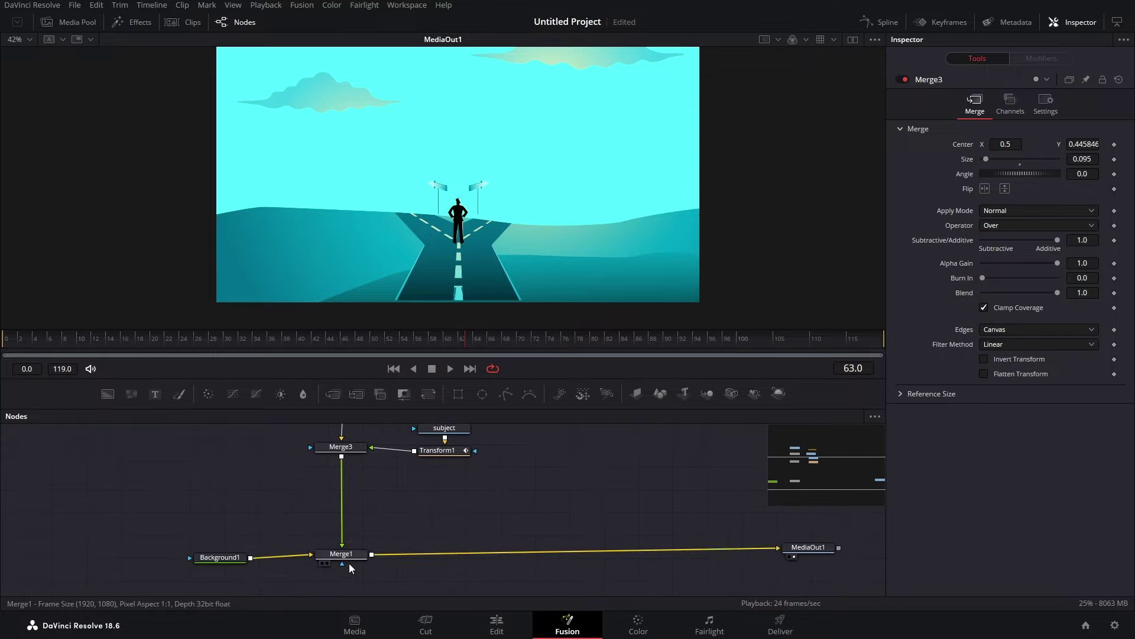
drag(225, 559, 200, 557)
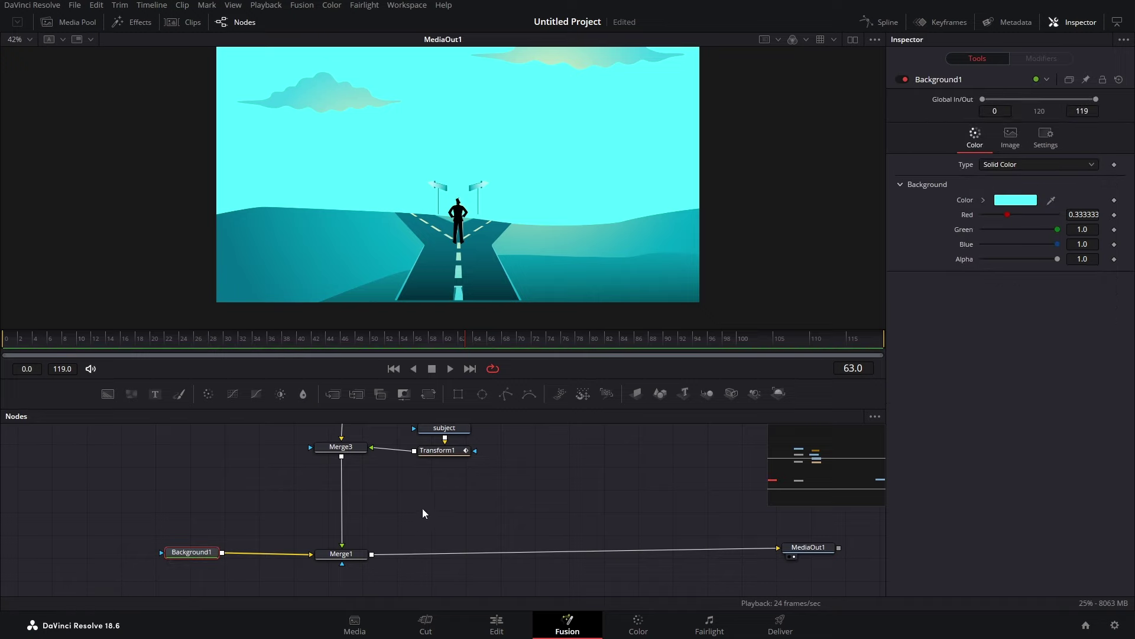
click(448, 368)
click(433, 369)
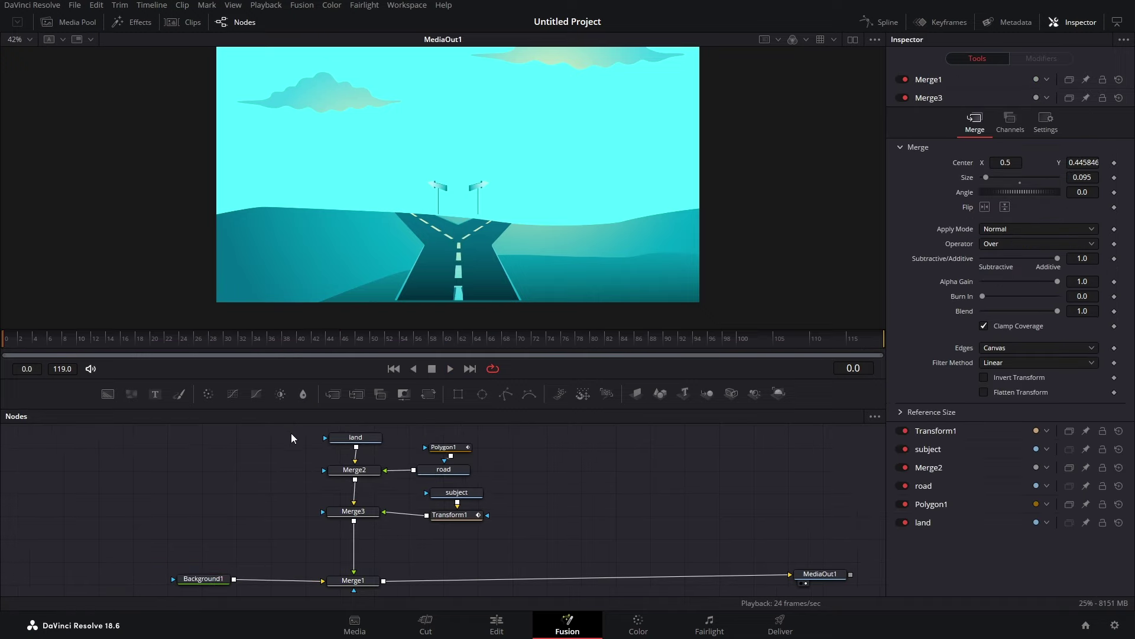
drag(288, 431, 494, 563)
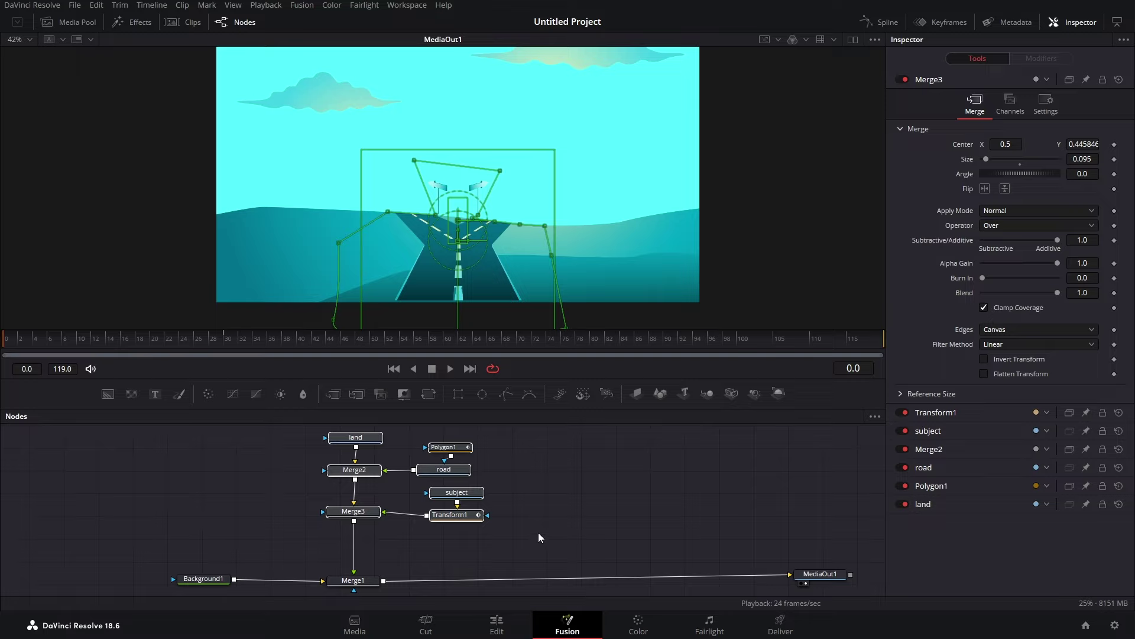
drag(41, 339, 226, 339)
click(298, 448)
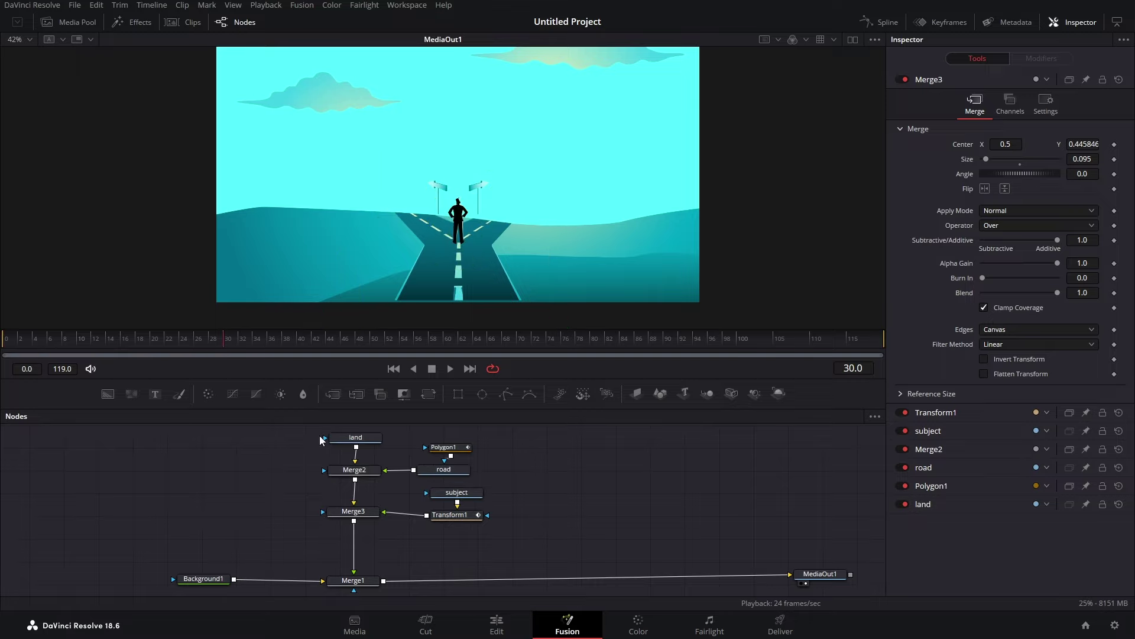
Review the land, Merge2, Merge3, Transform1 and Merge1 settings, then open the Edit page at the clip start
click(345, 438)
scroll(346, 439, up, 1)
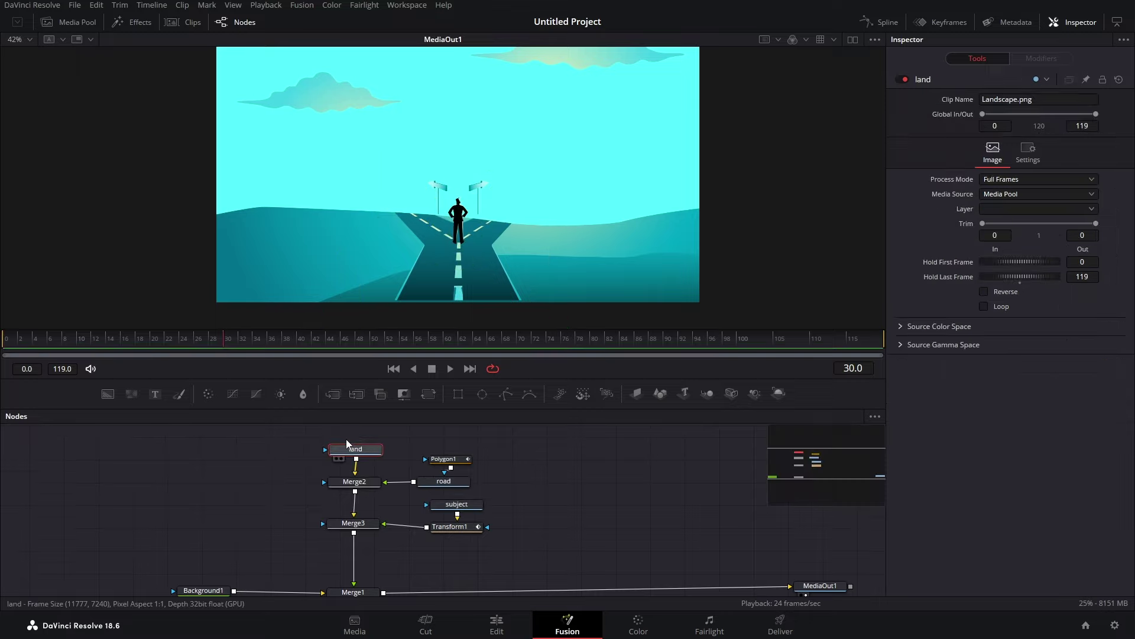
click(364, 484)
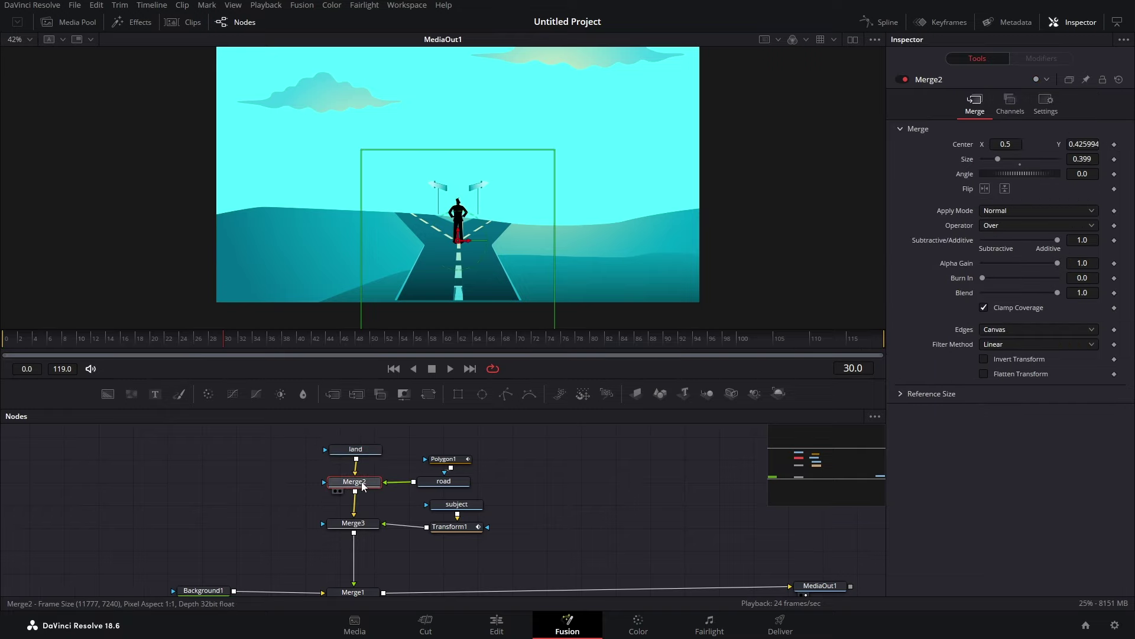
click(363, 527)
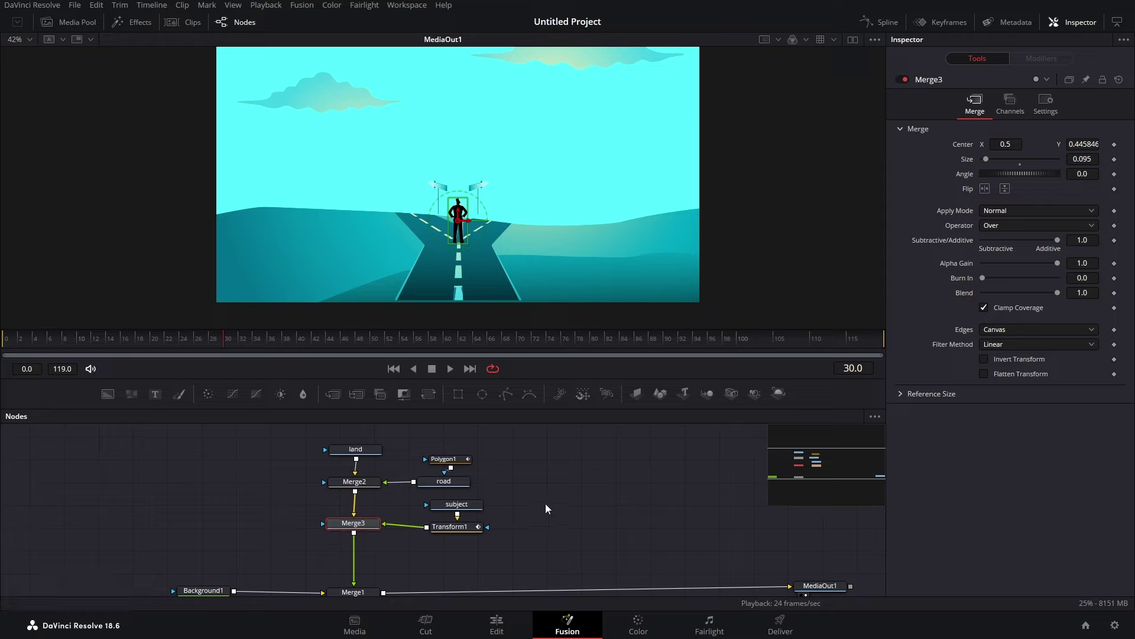
click(453, 531)
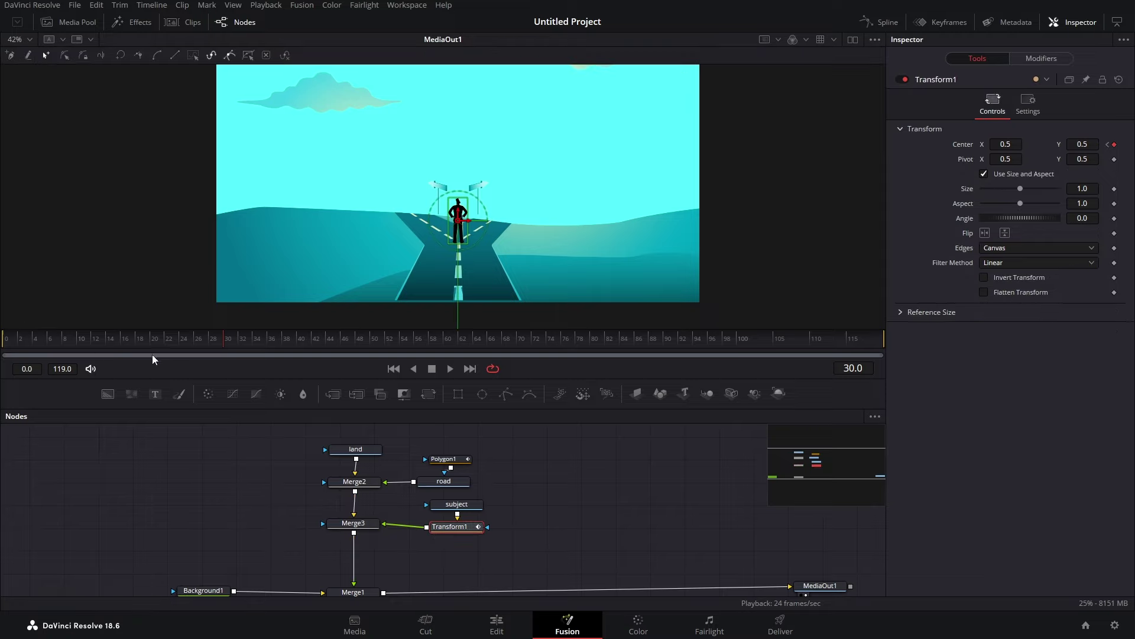
scroll(306, 503, down, 2)
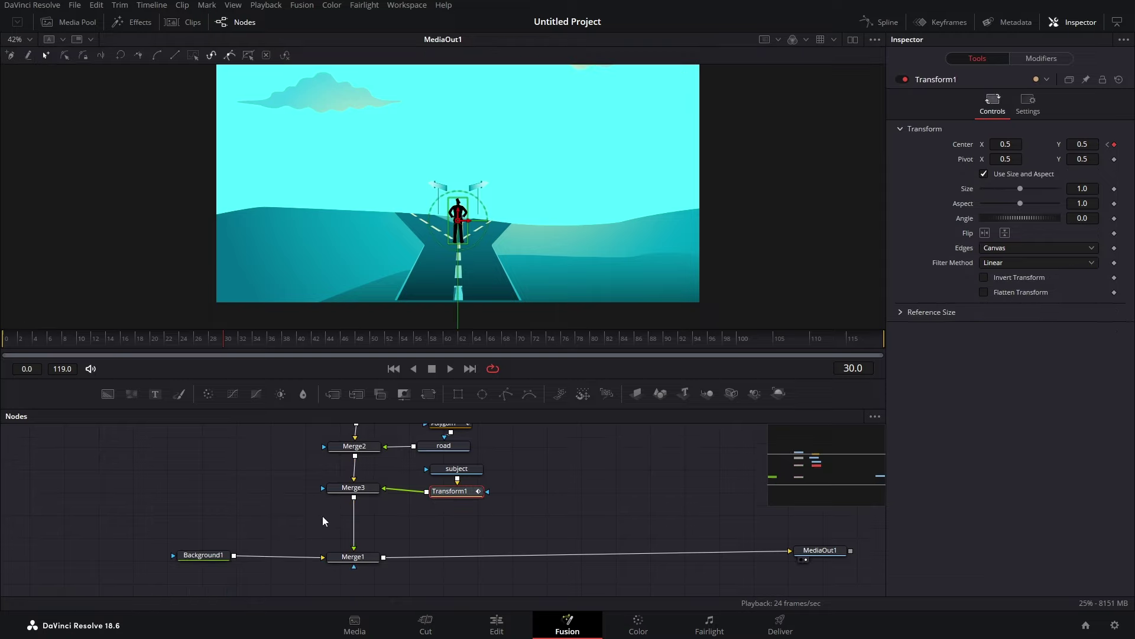
click(354, 559)
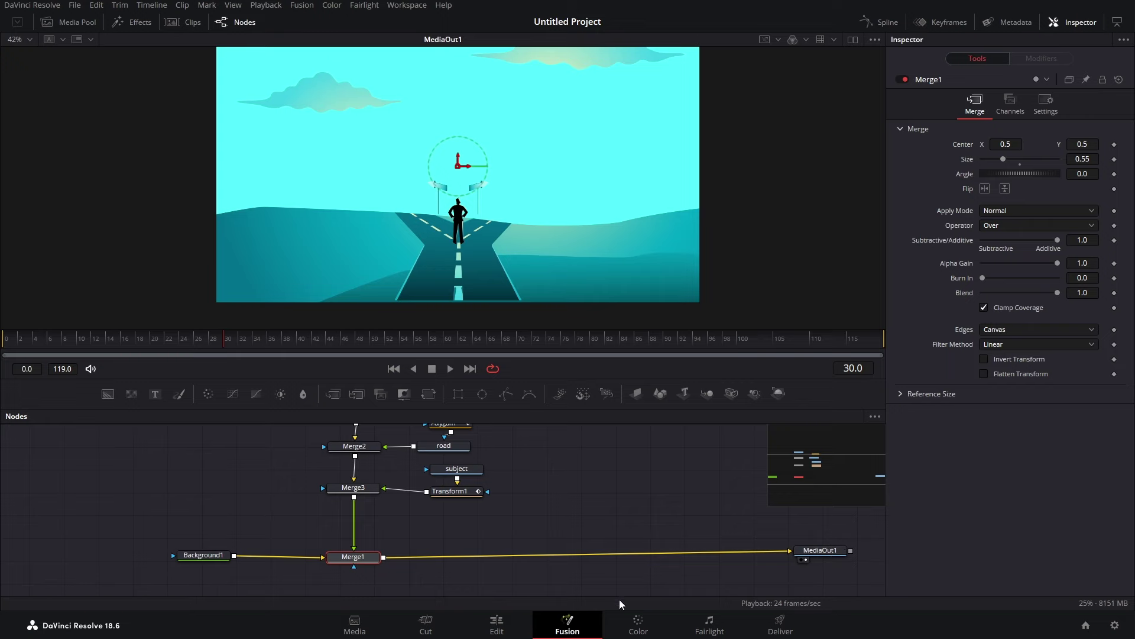
click(497, 622)
drag(392, 325, 265, 335)
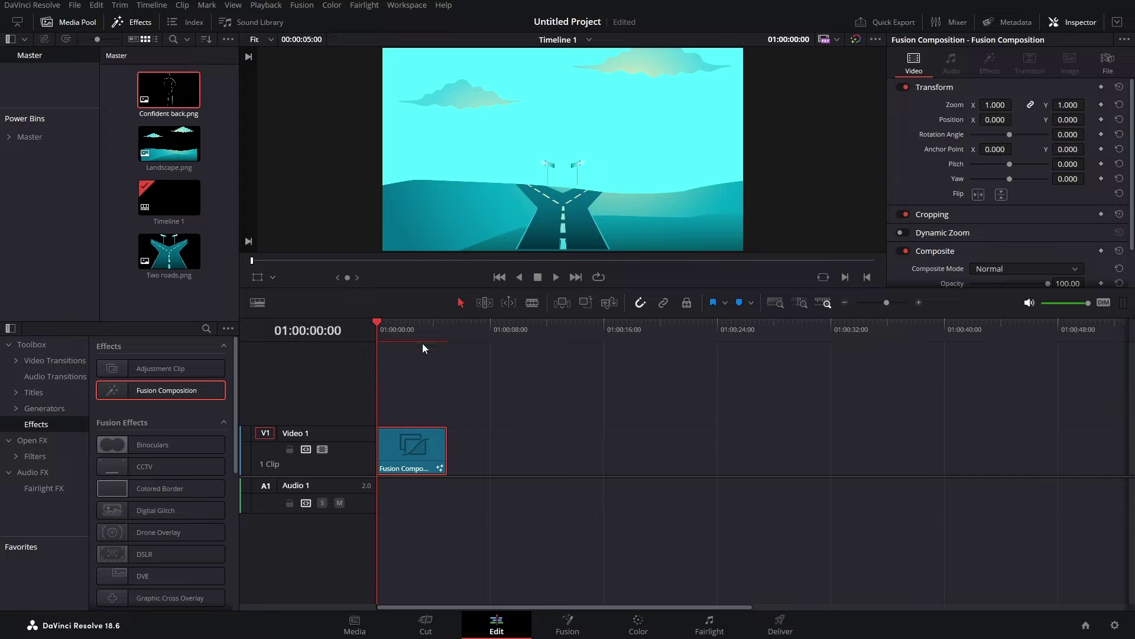
Play the Fusion Composition clip on the Edit page timeline and stop it
key(space)
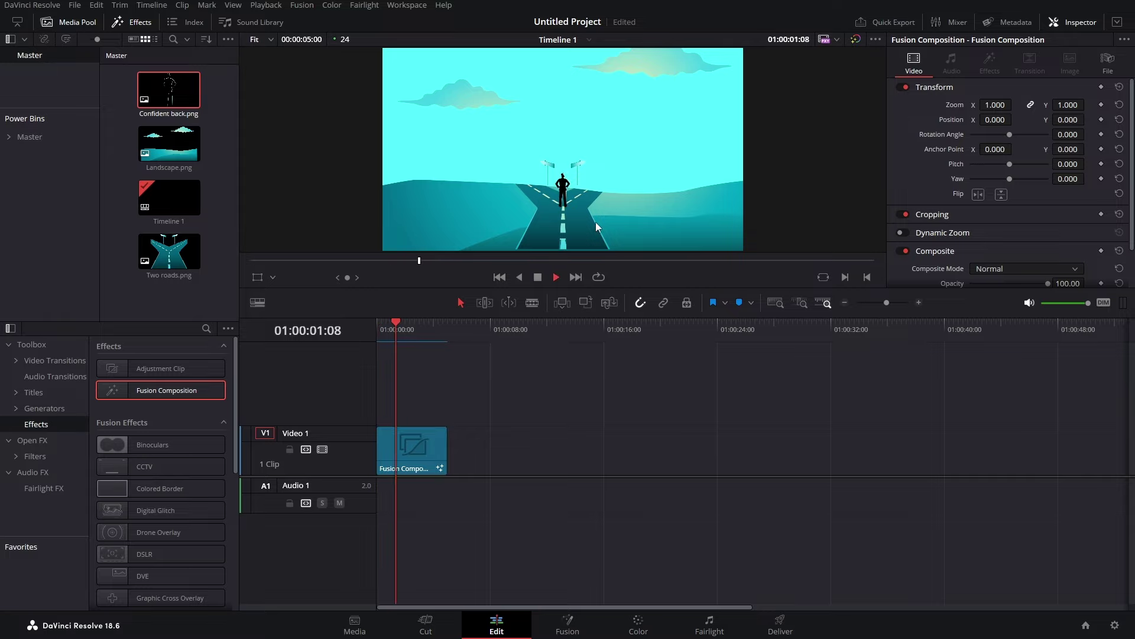
click(538, 278)
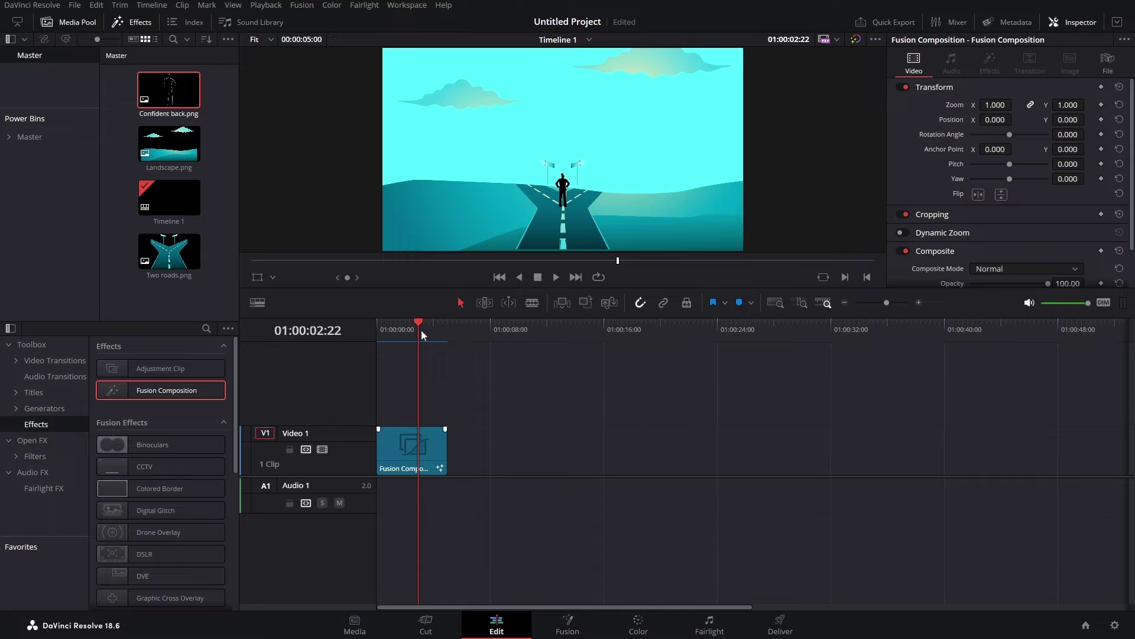
Back on the Fusion page, move the subject and Transform1 nodes right to make room
click(567, 624)
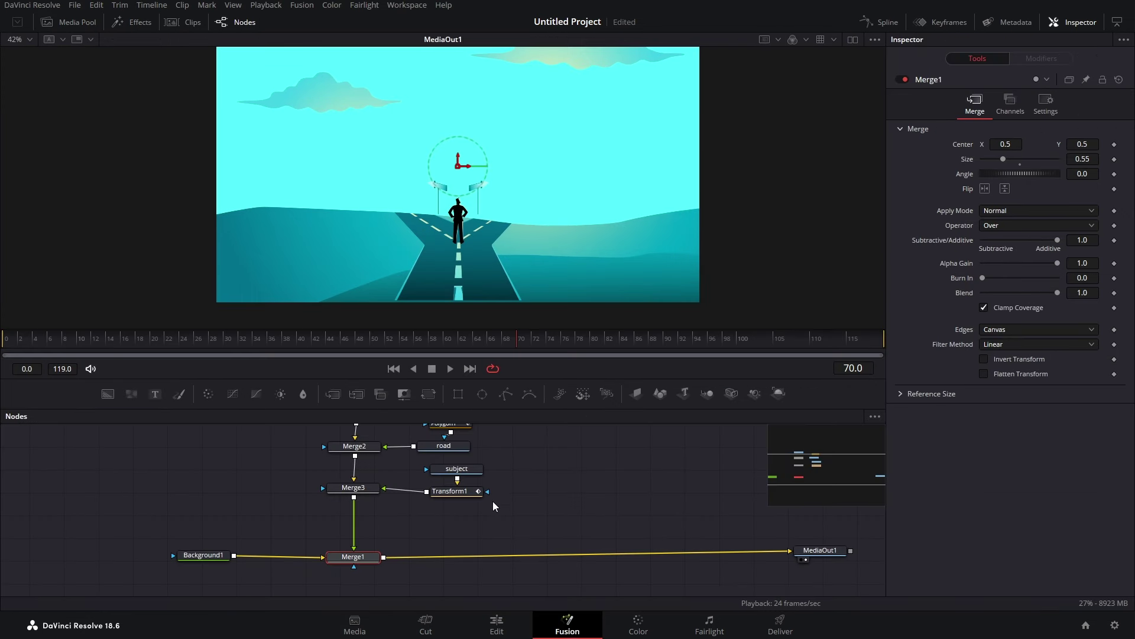
drag(510, 504, 524, 534)
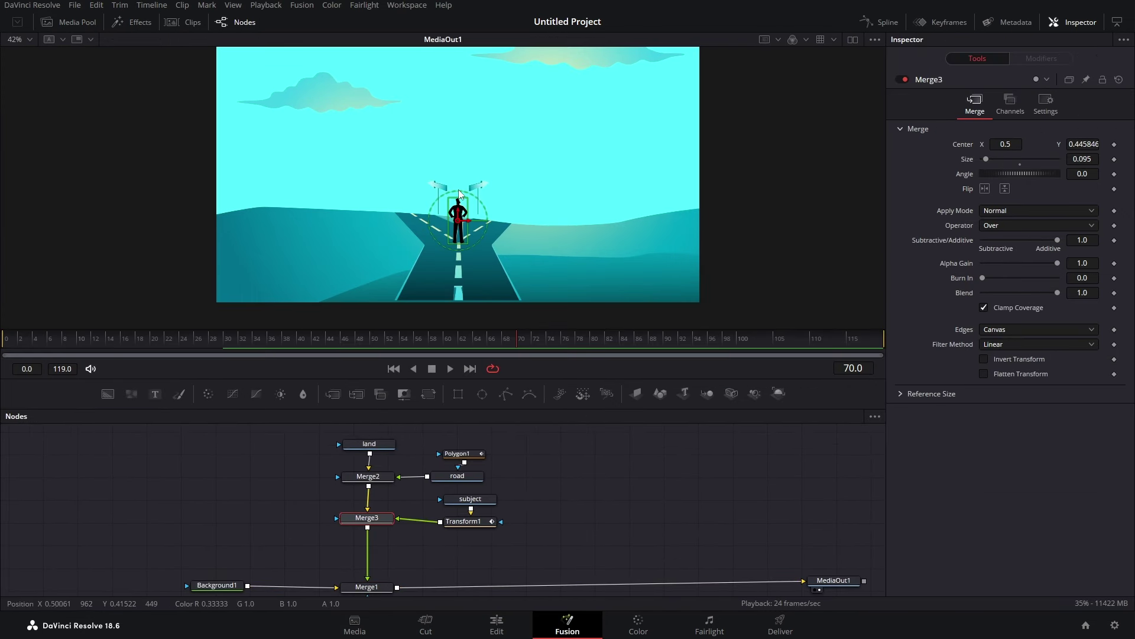
click(481, 470)
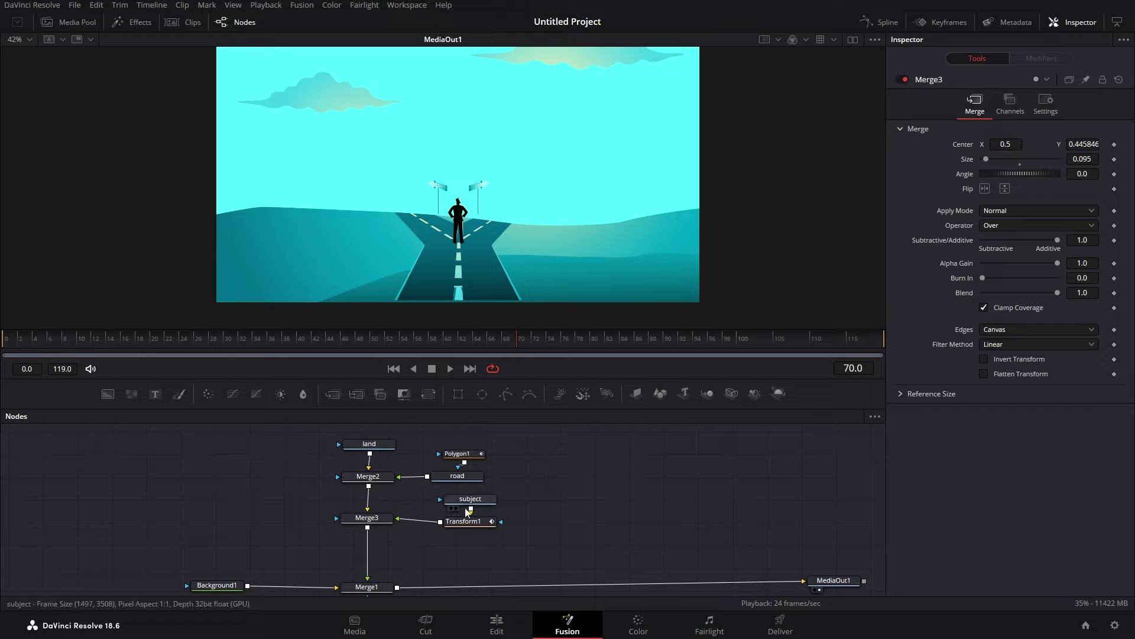
drag(431, 498, 556, 473)
click(559, 521)
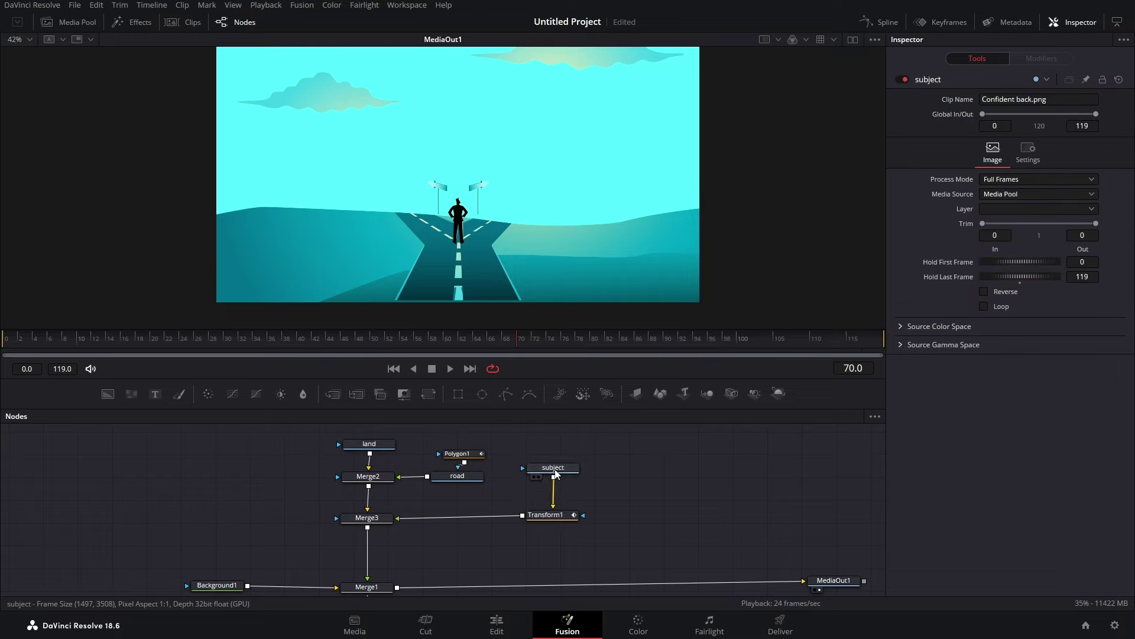
Add a Drop Shadow after the subject with strength 0.598, angle 77 and distance 0.05
key(shift+space)
text(d)
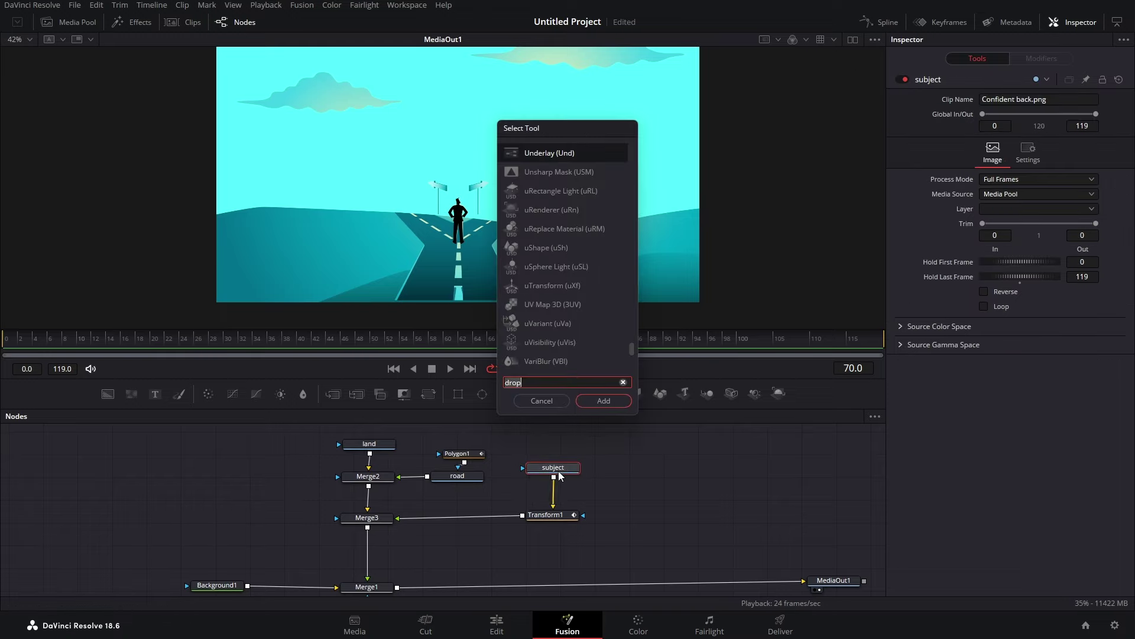
text(rop)
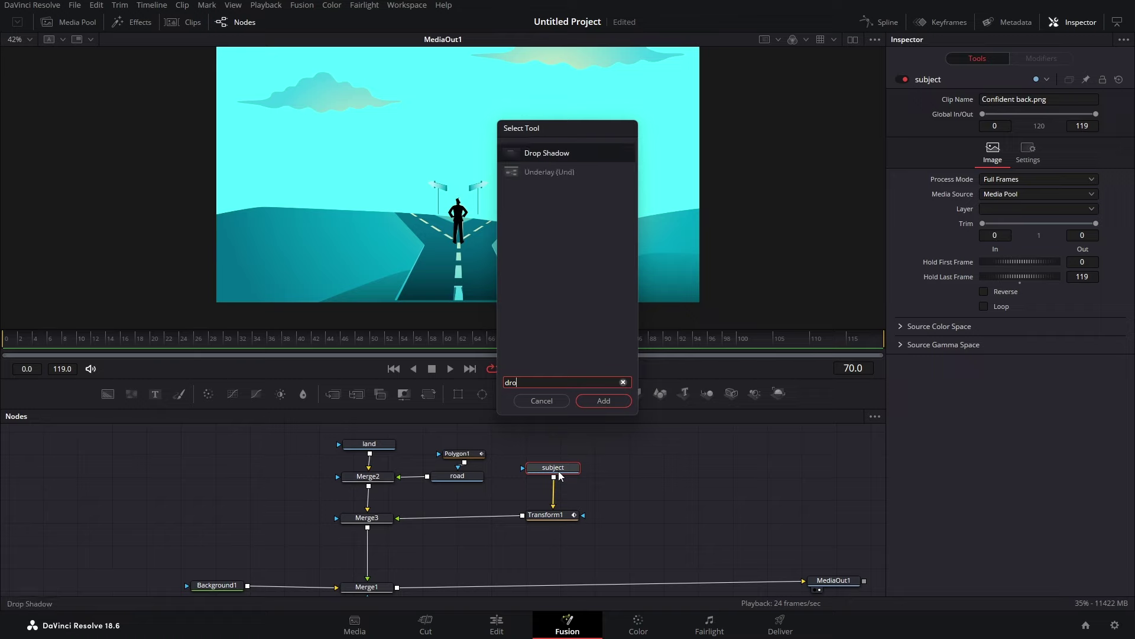
key(Return)
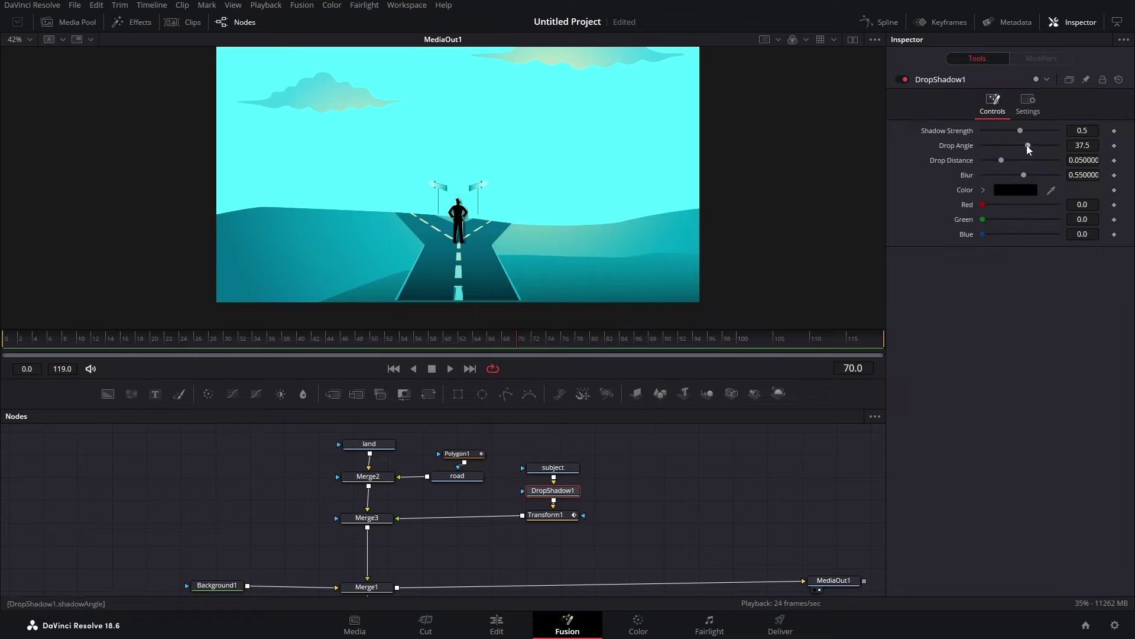
mouse_move(1026, 145)
mouse_down()
mouse_move(1030, 129)
mouse_move(1014, 160)
mouse_up()
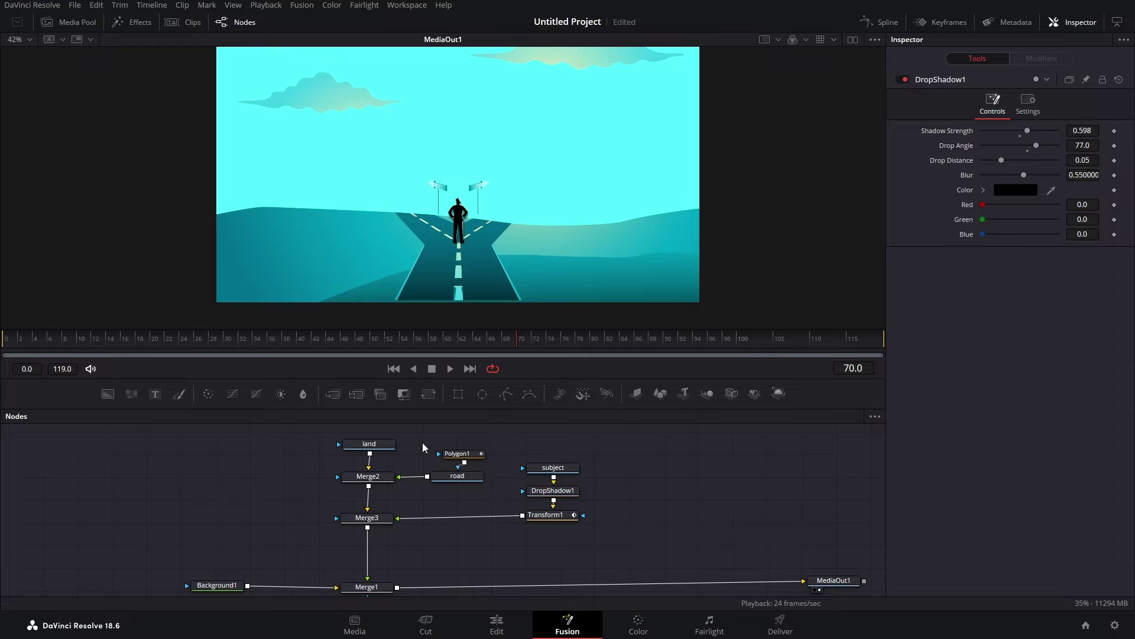
drag(508, 452, 613, 524)
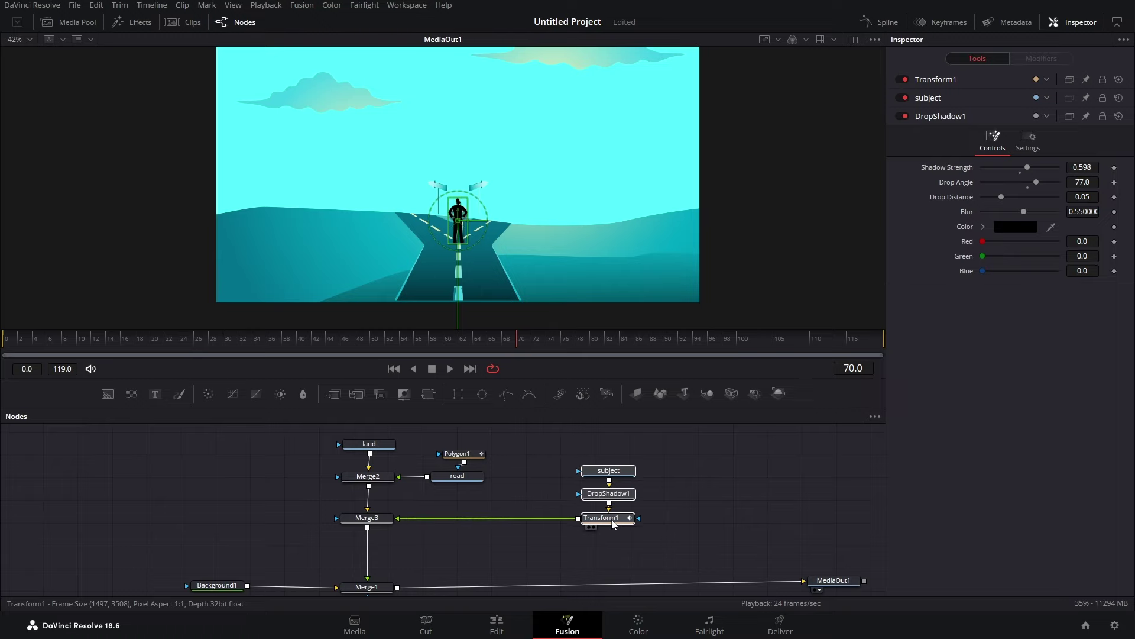
Shift the road and Polygon1 nodes to the right and select the road node
click(523, 488)
drag(418, 438, 485, 488)
drag(470, 483, 513, 482)
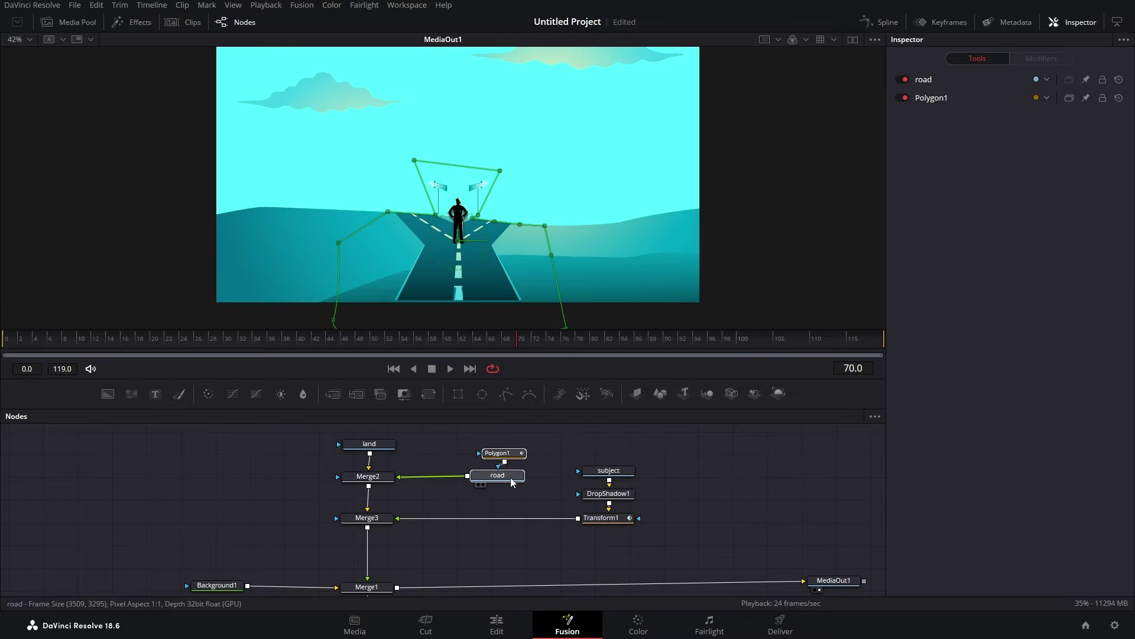
click(489, 482)
Insert a Drop Shadow node after the road via the tool search ('dr')
key(shift+space)
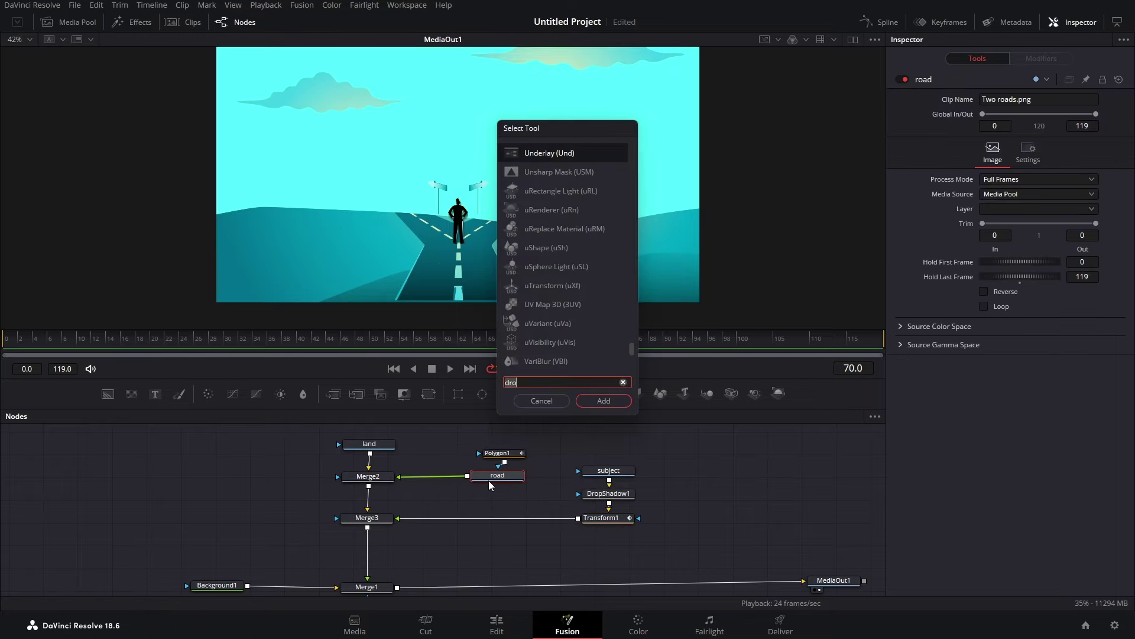
text(dr)
key(Down)
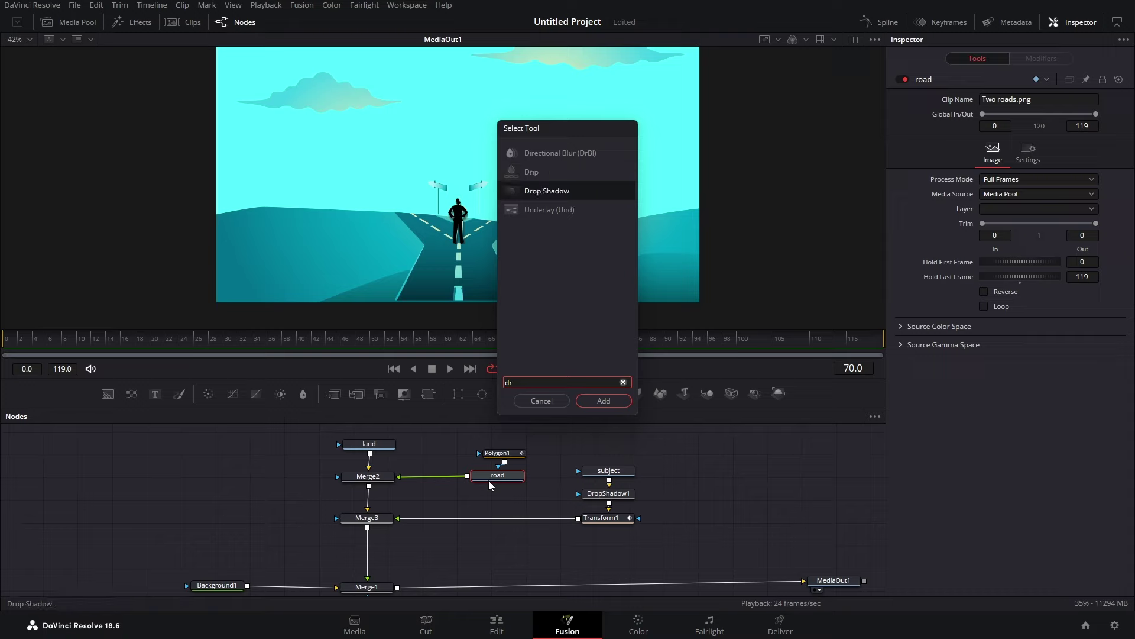
key(Return)
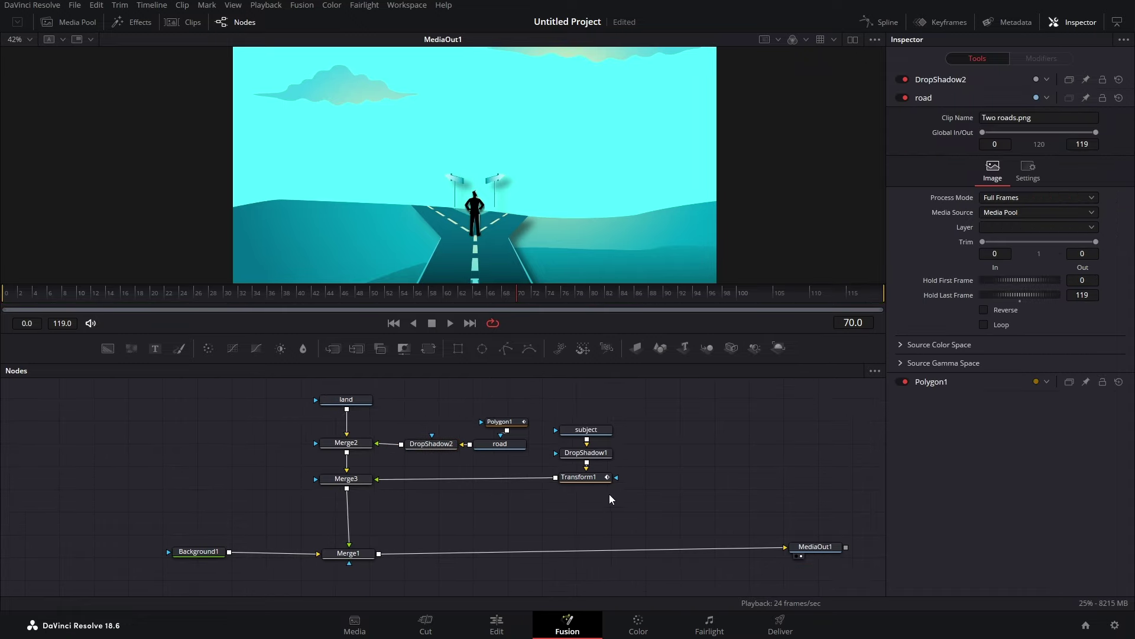
key(ctrl+s)
click(331, 400)
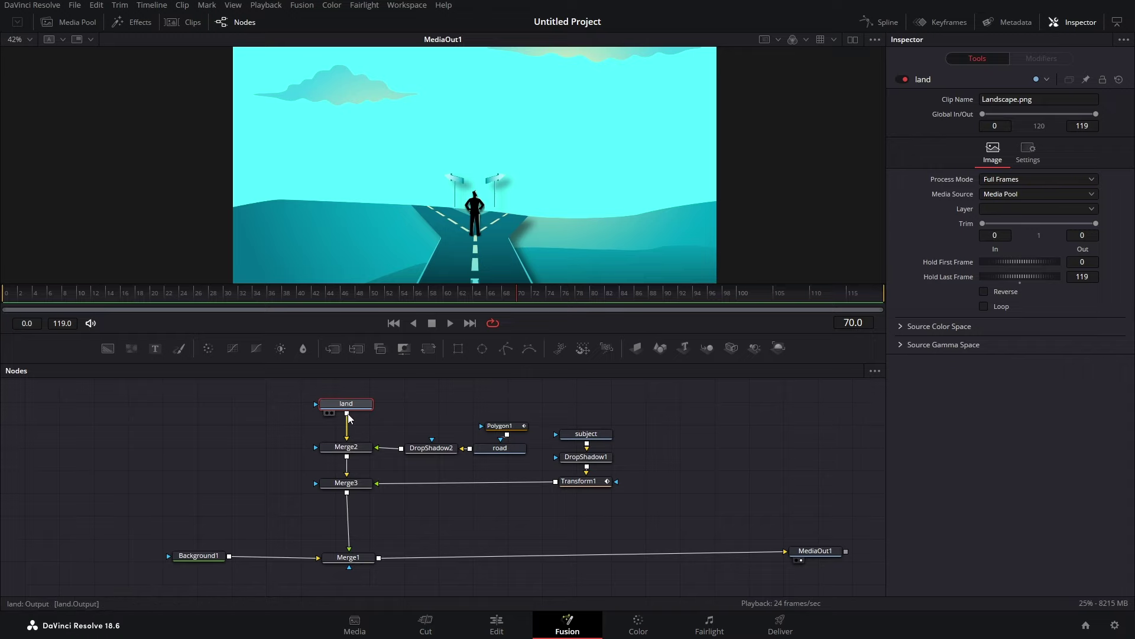
click(356, 447)
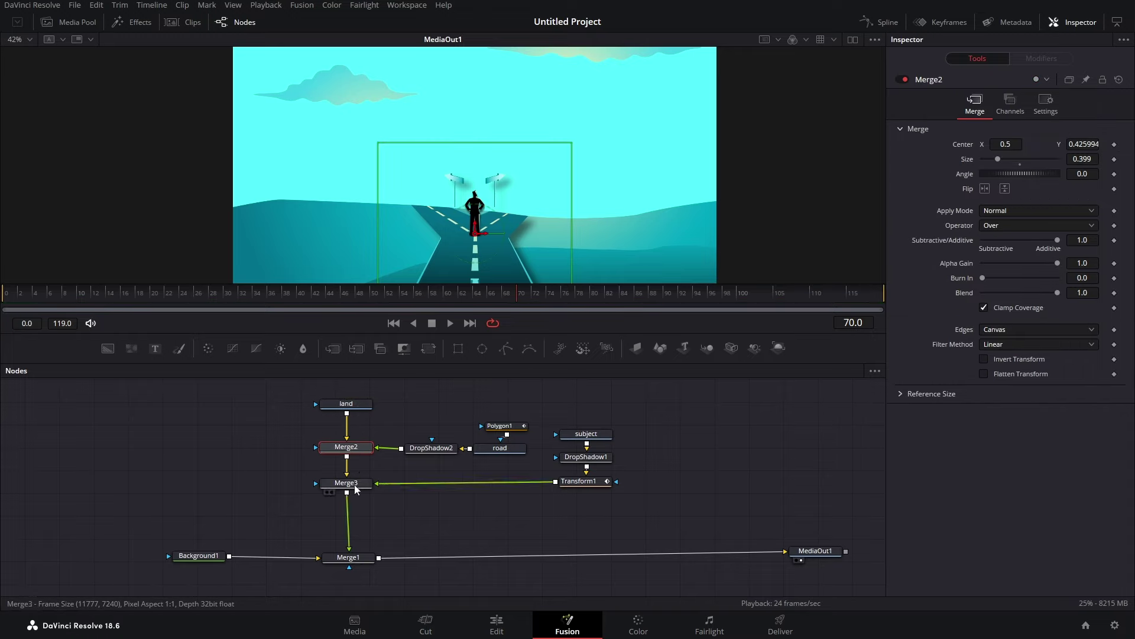
click(356, 488)
drag(275, 382, 643, 525)
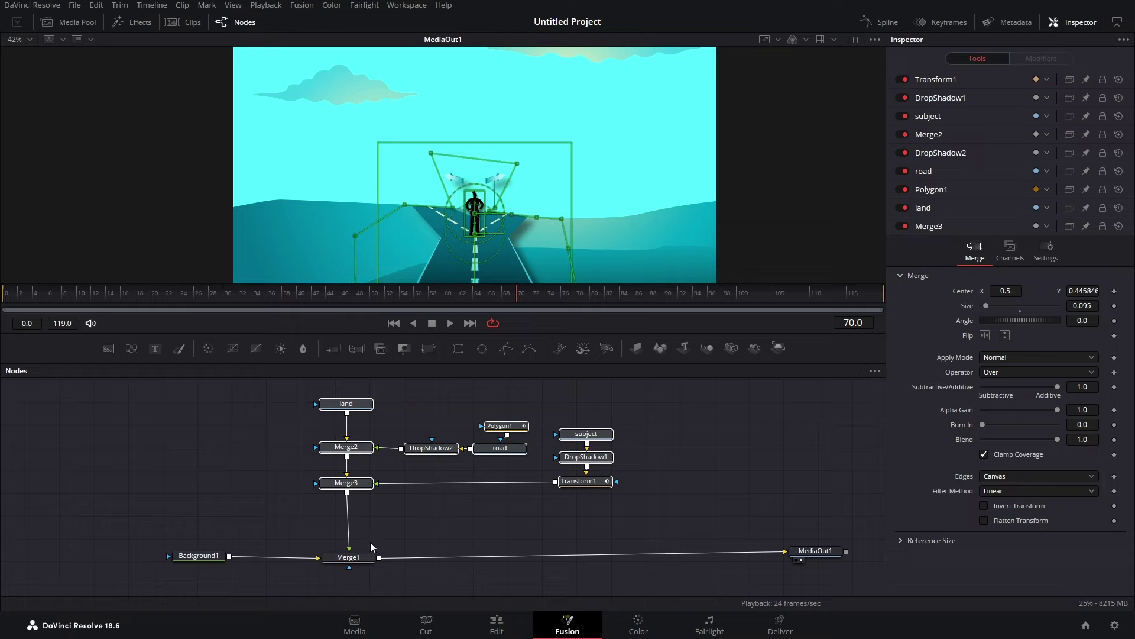
click(202, 559)
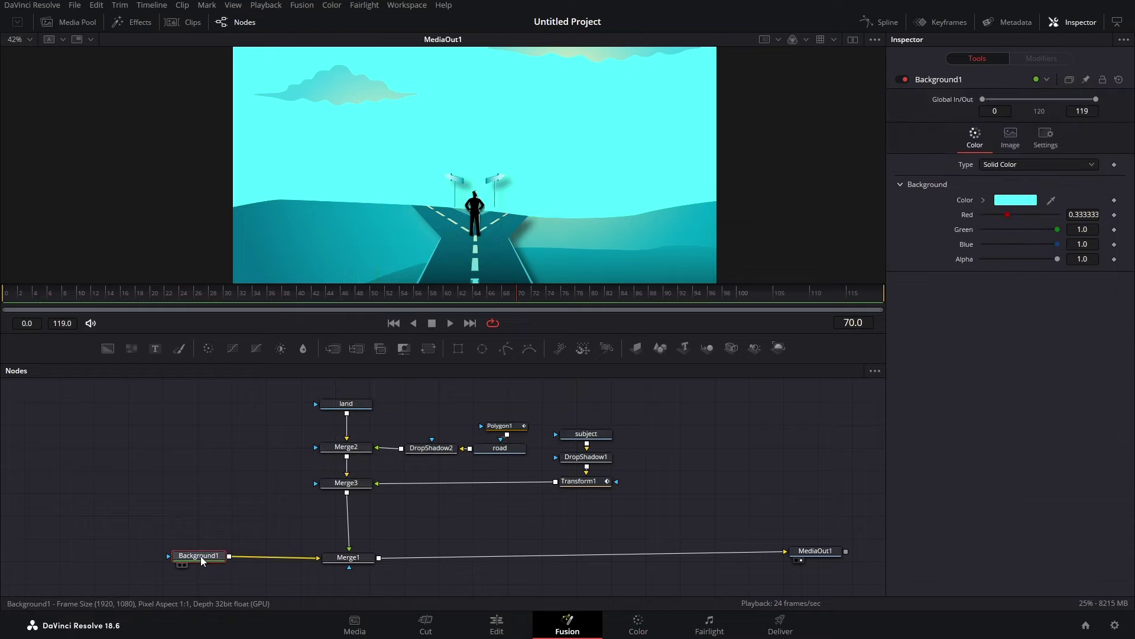
drag(350, 527, 432, 542)
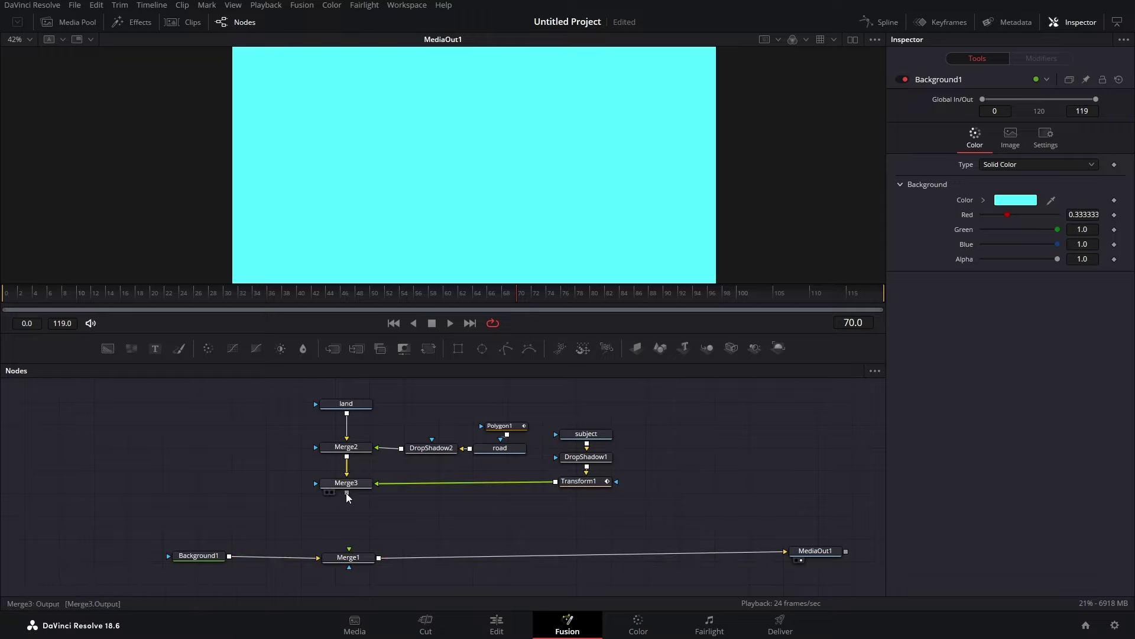
drag(348, 493, 352, 560)
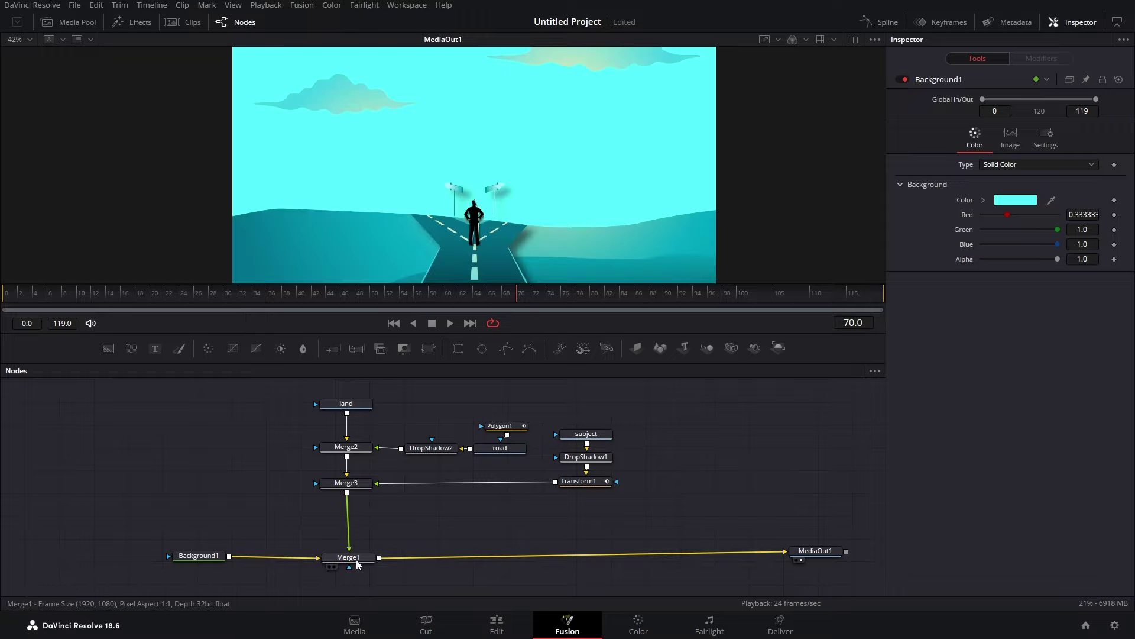